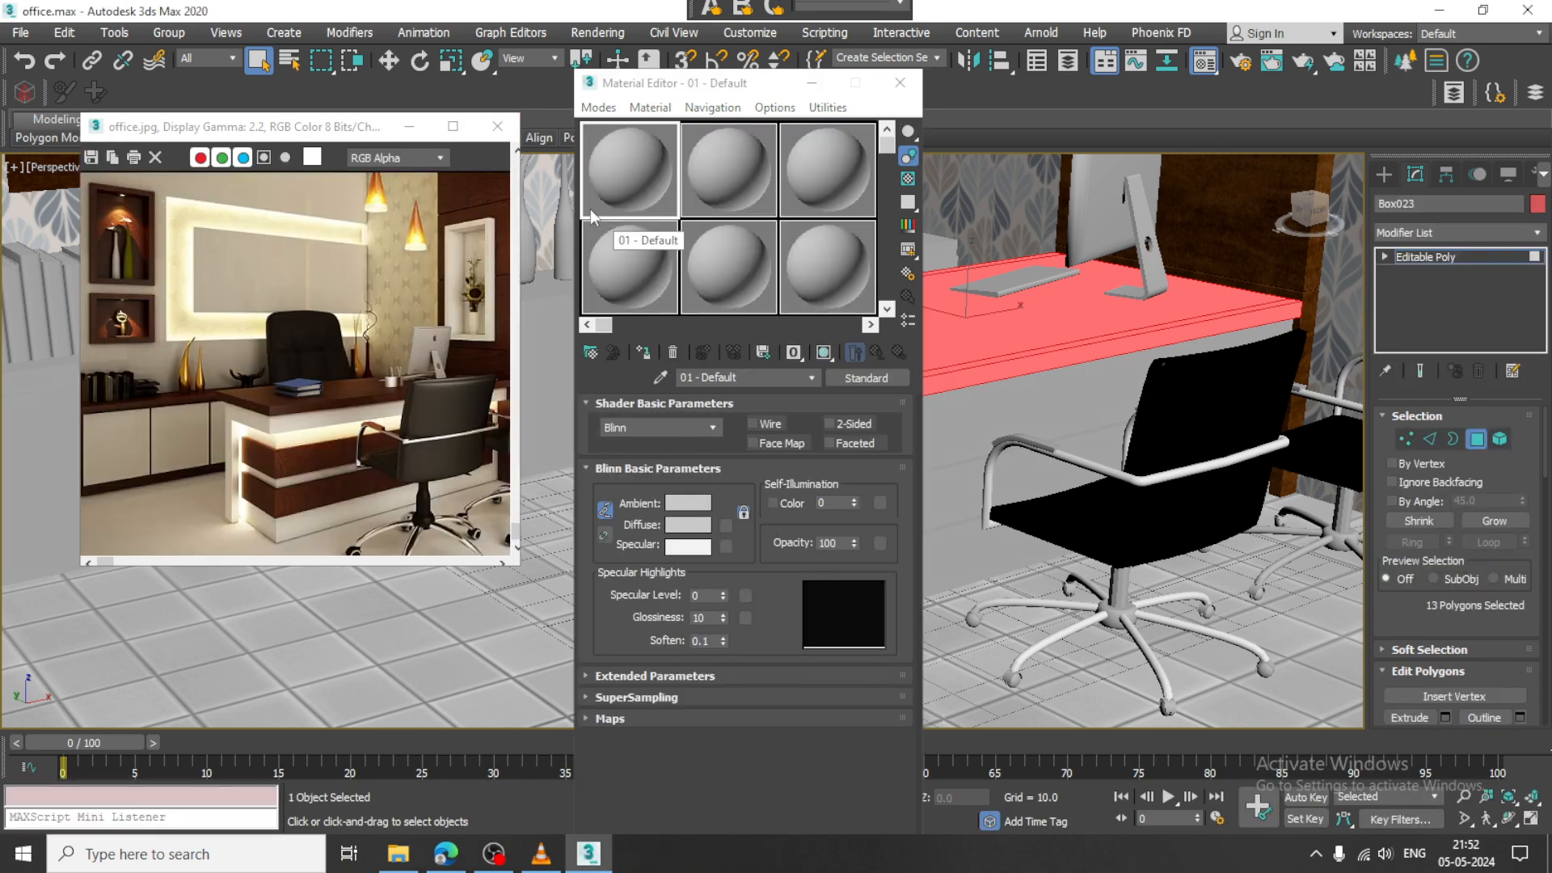
# Switch to the Slate Material Editor and assign the existing wood VRayMtl, Material #21, to the selected desktop polygons
pyautogui.click(598, 108)
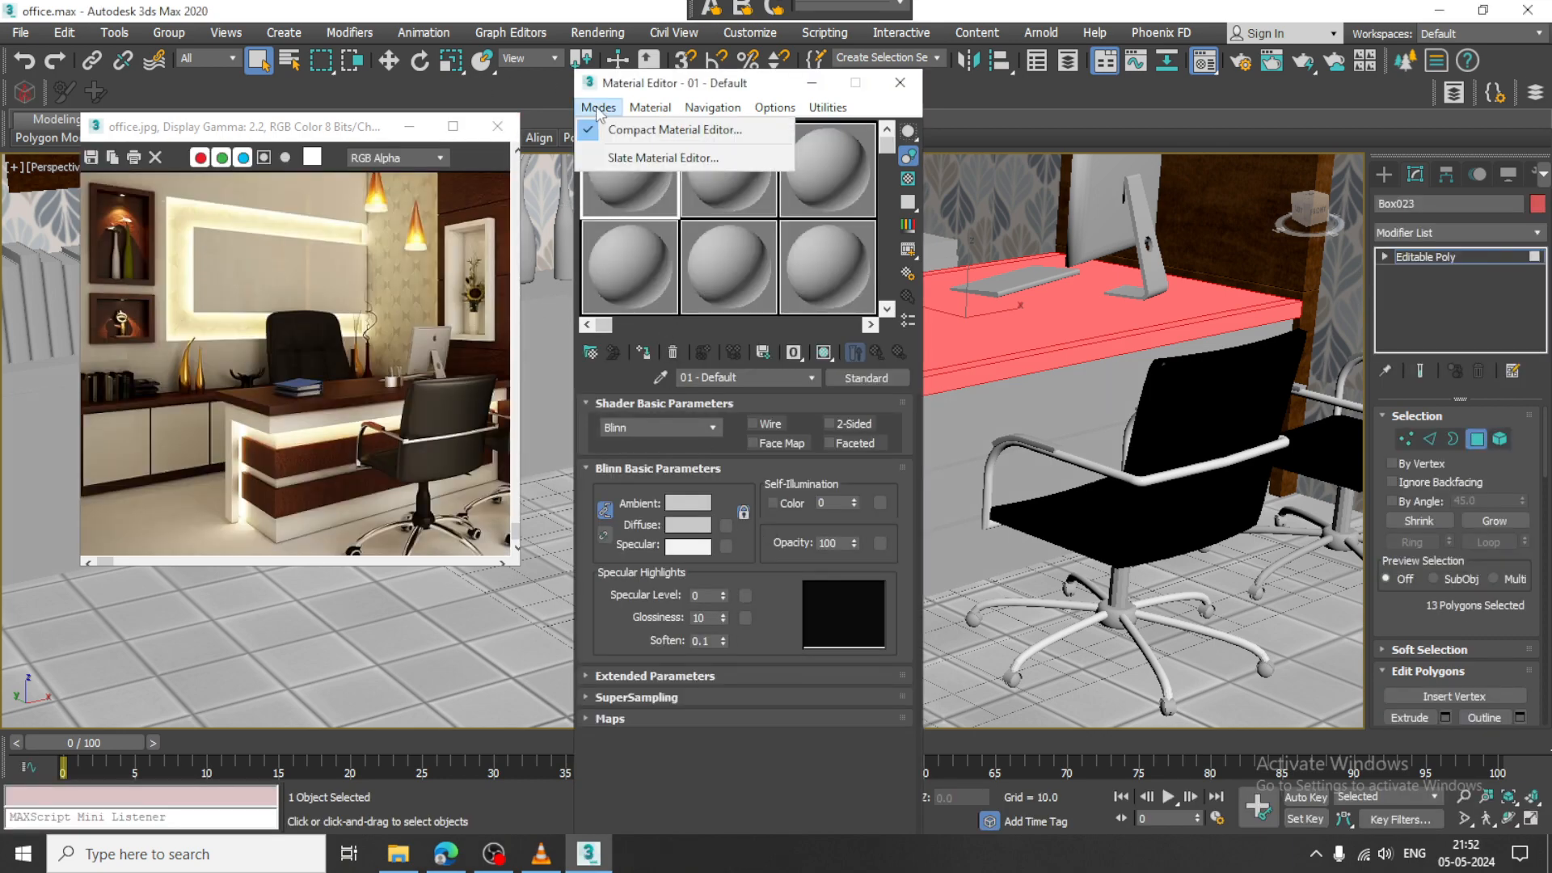
pyautogui.click(651, 157)
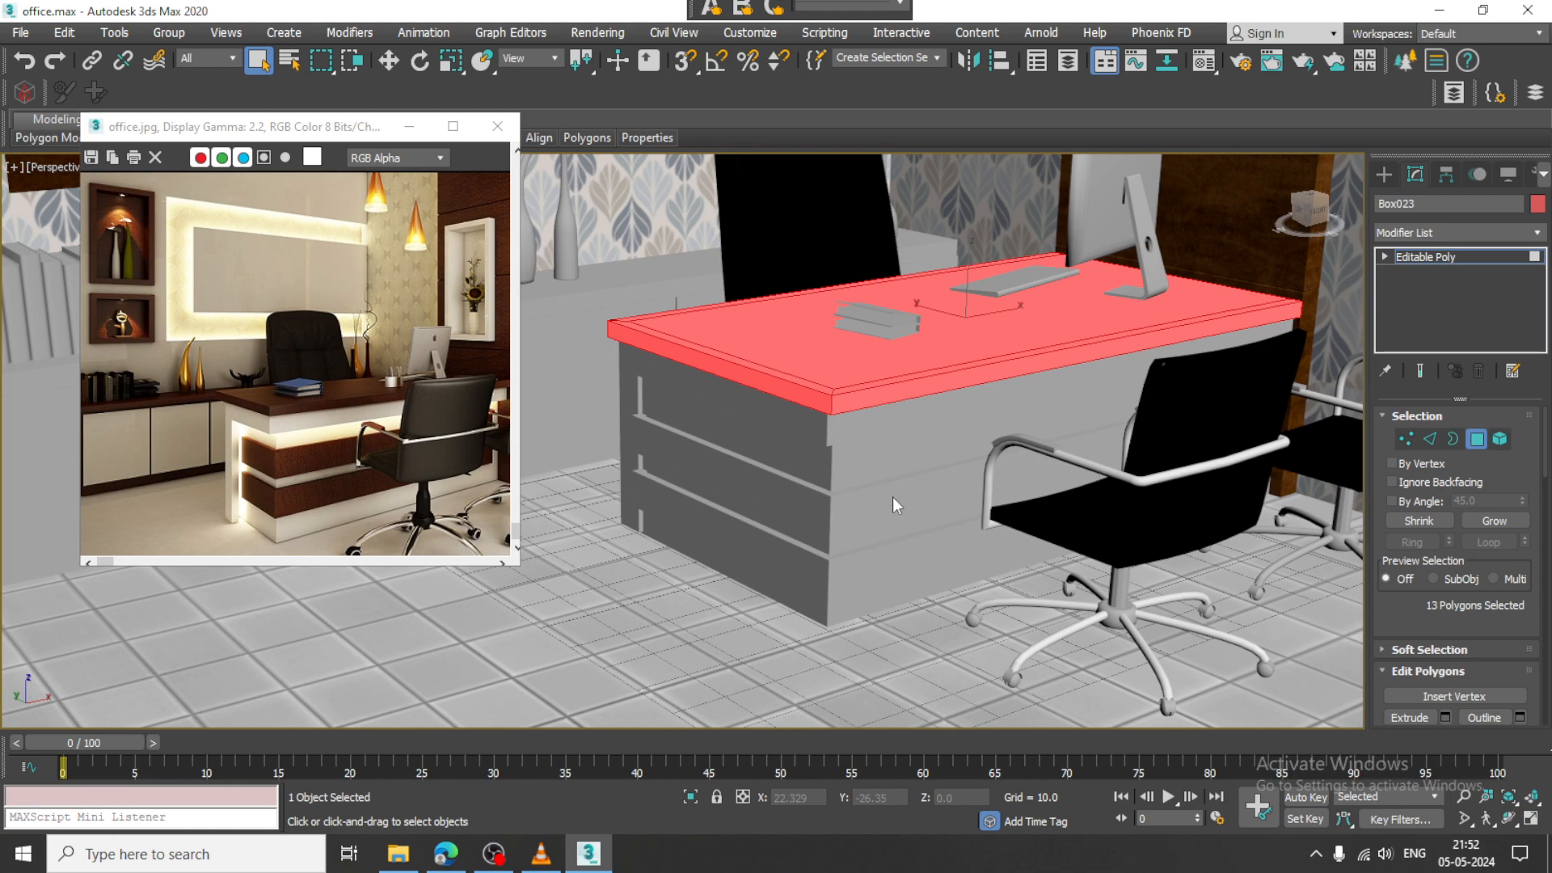
pyautogui.press('m')
pyautogui.moveTo(755, 381); pyautogui.dragTo(601, 521, button='middle')
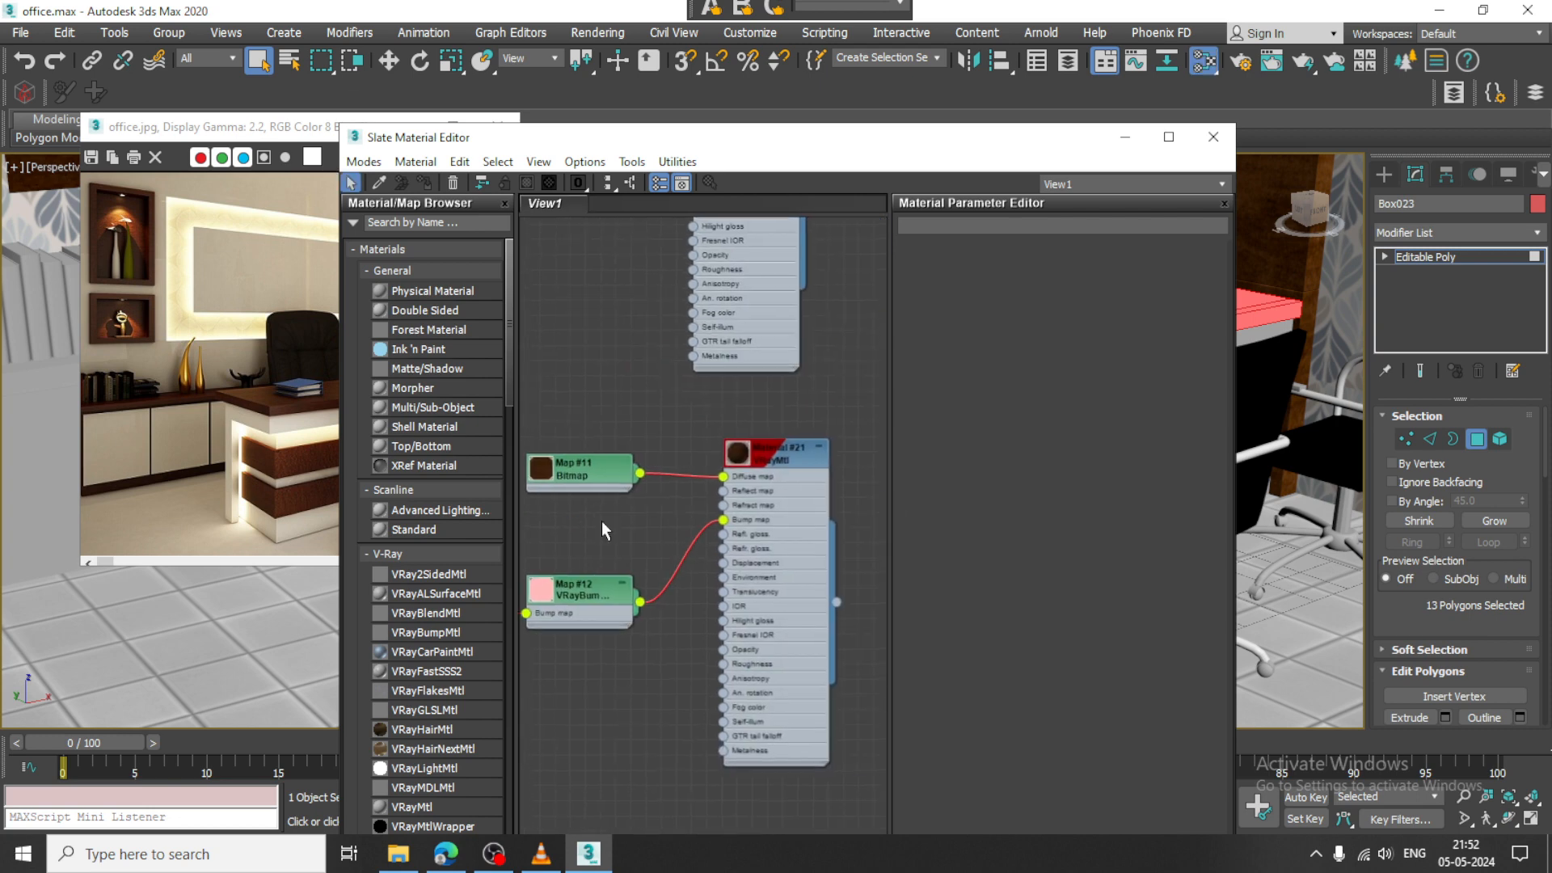
pyautogui.moveTo(772, 452); pyautogui.dragTo(762, 472, button='middle')
pyautogui.scroll(2, 759, 474)
pyautogui.doubleClick(714, 466)
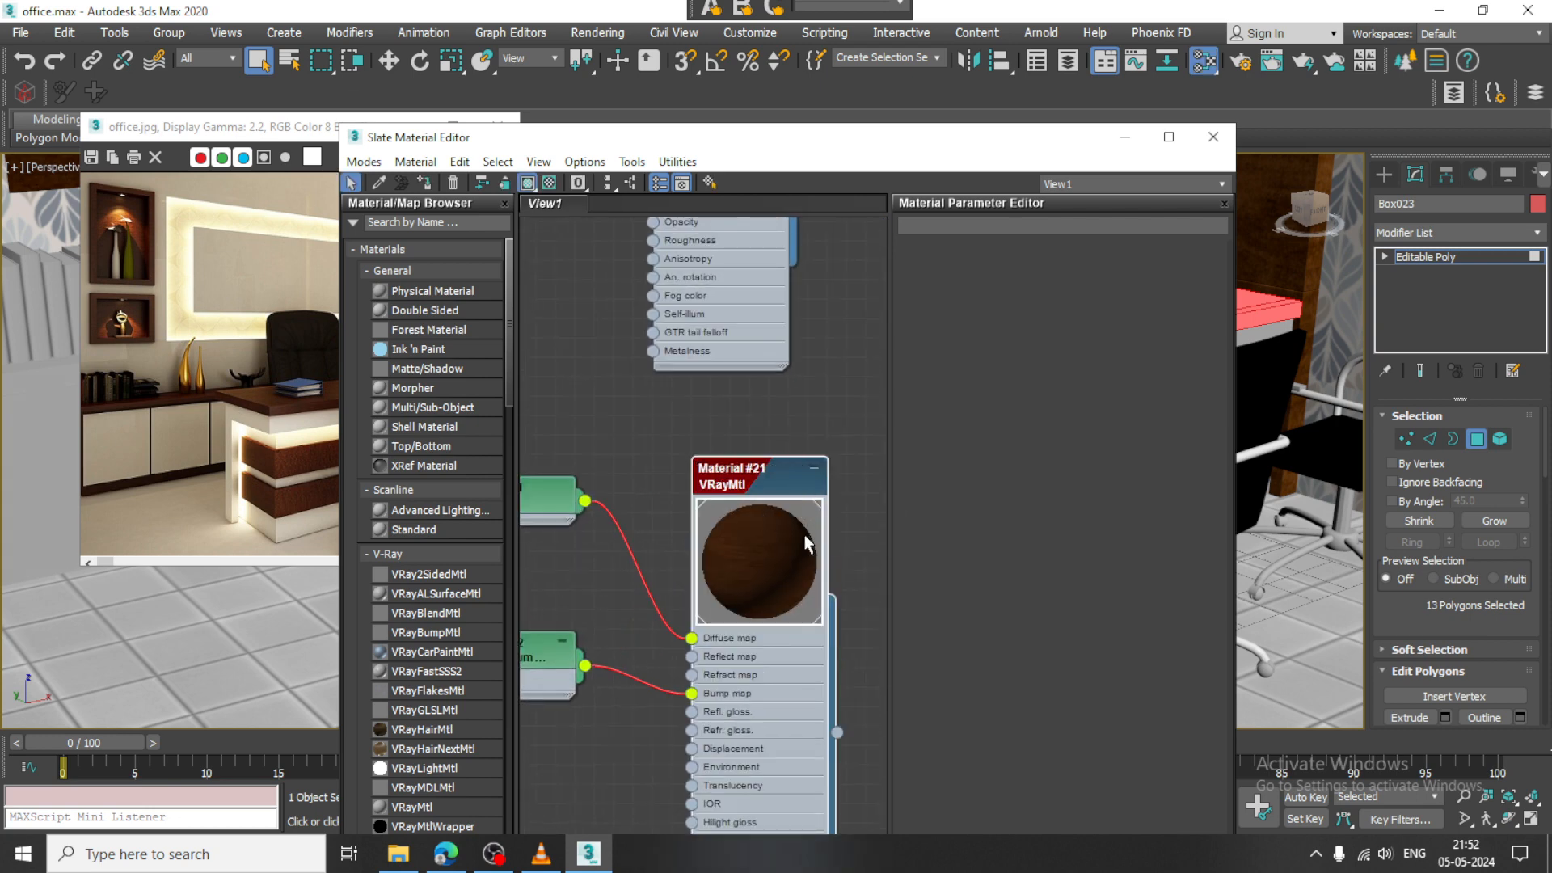
pyautogui.click(425, 183)
pyautogui.click(1122, 138)
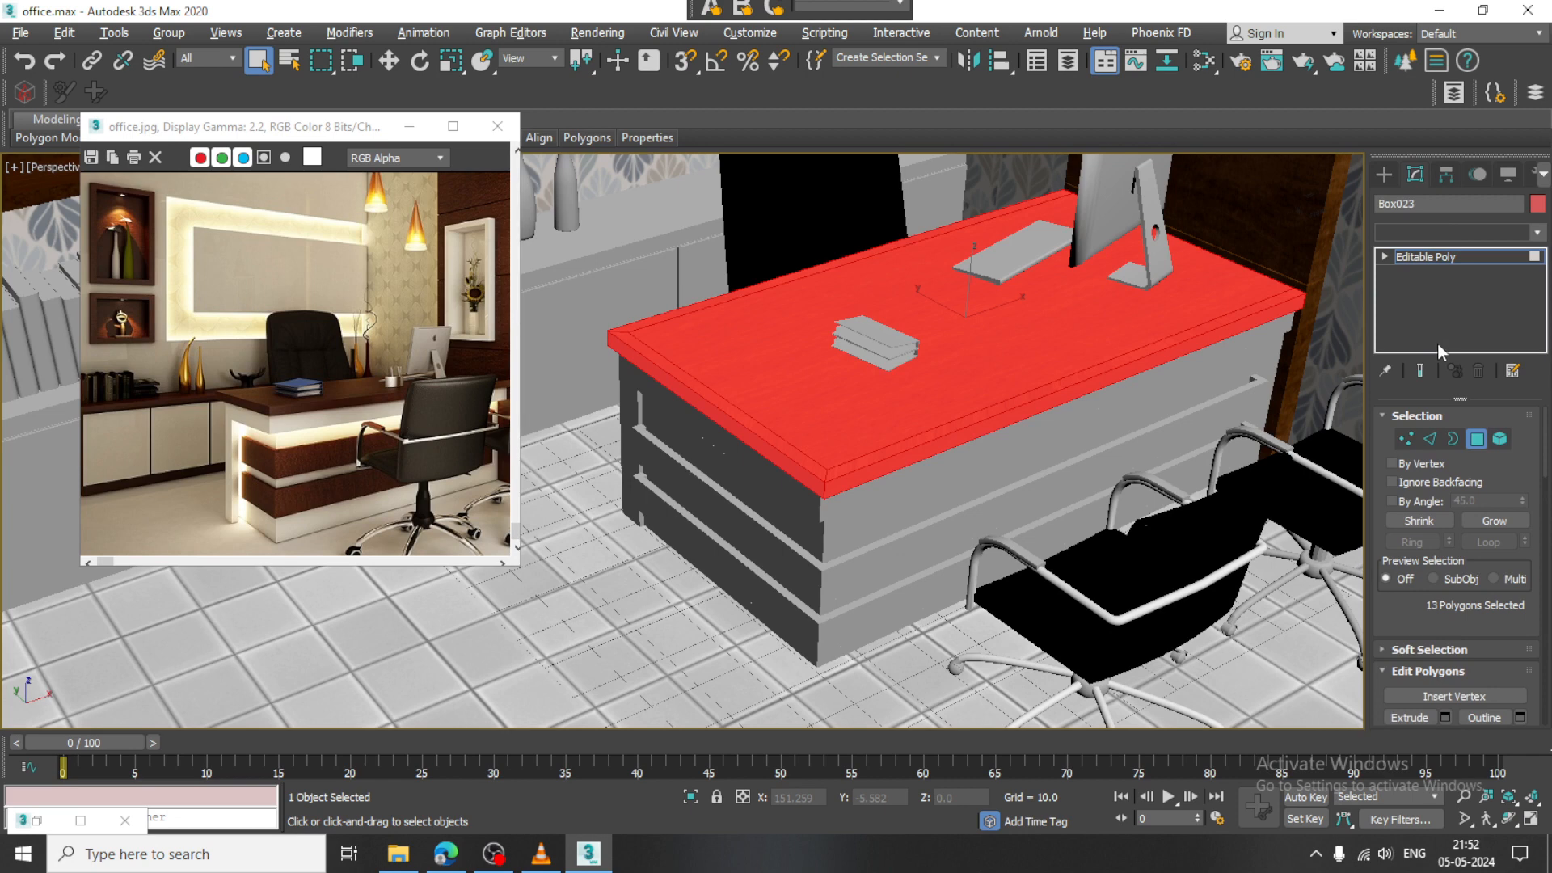
# Add a UVW Map modifier to the desktop polygons with Box mapping and a height of 6.491
pyautogui.click(1450, 239)
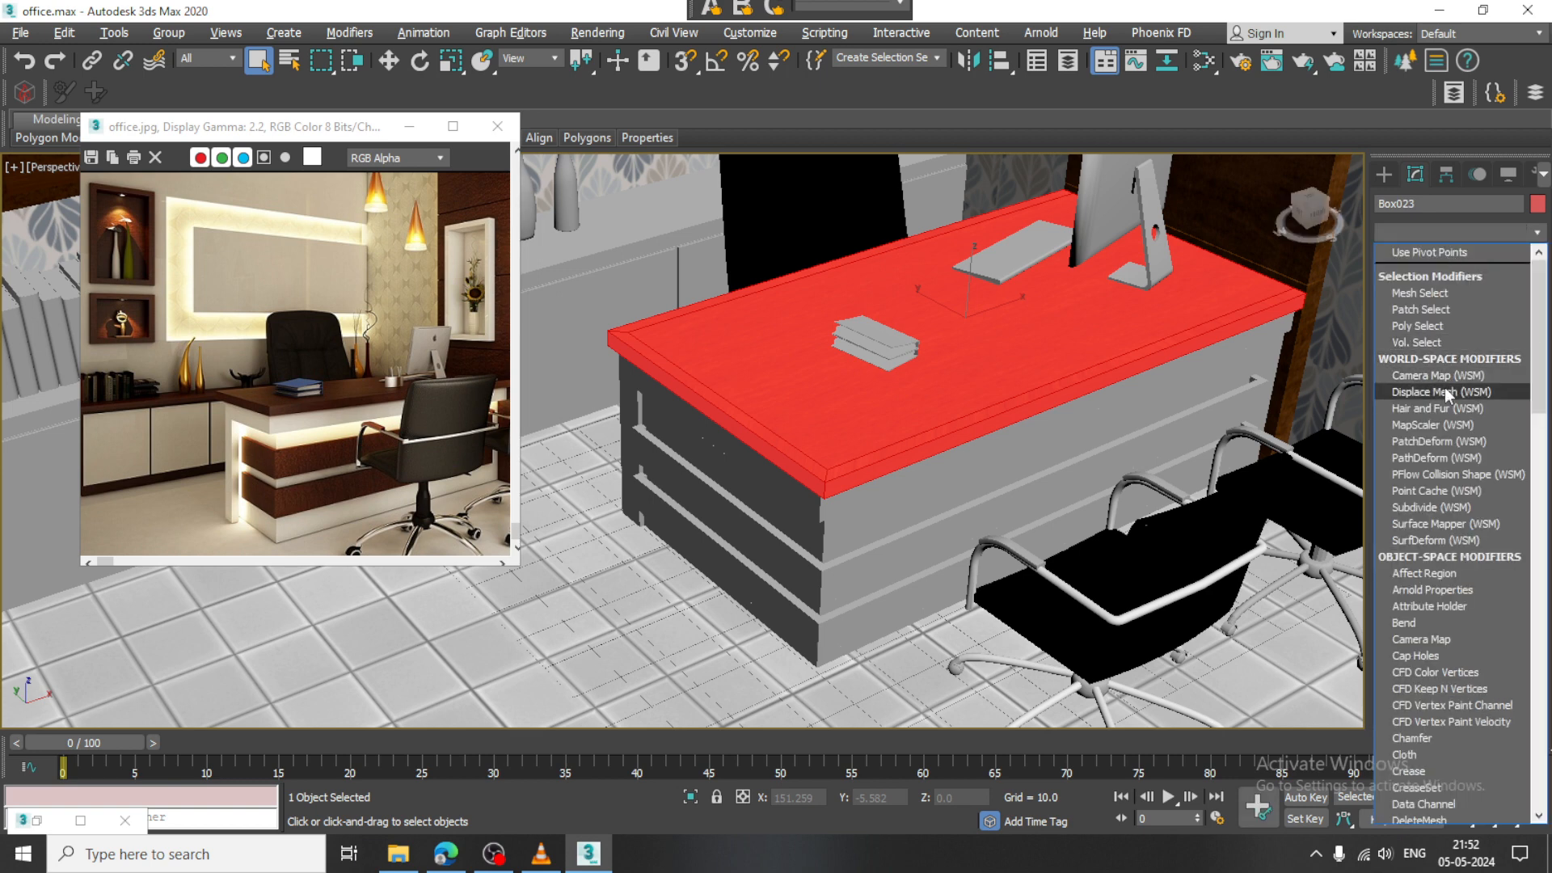
pyautogui.press('u')
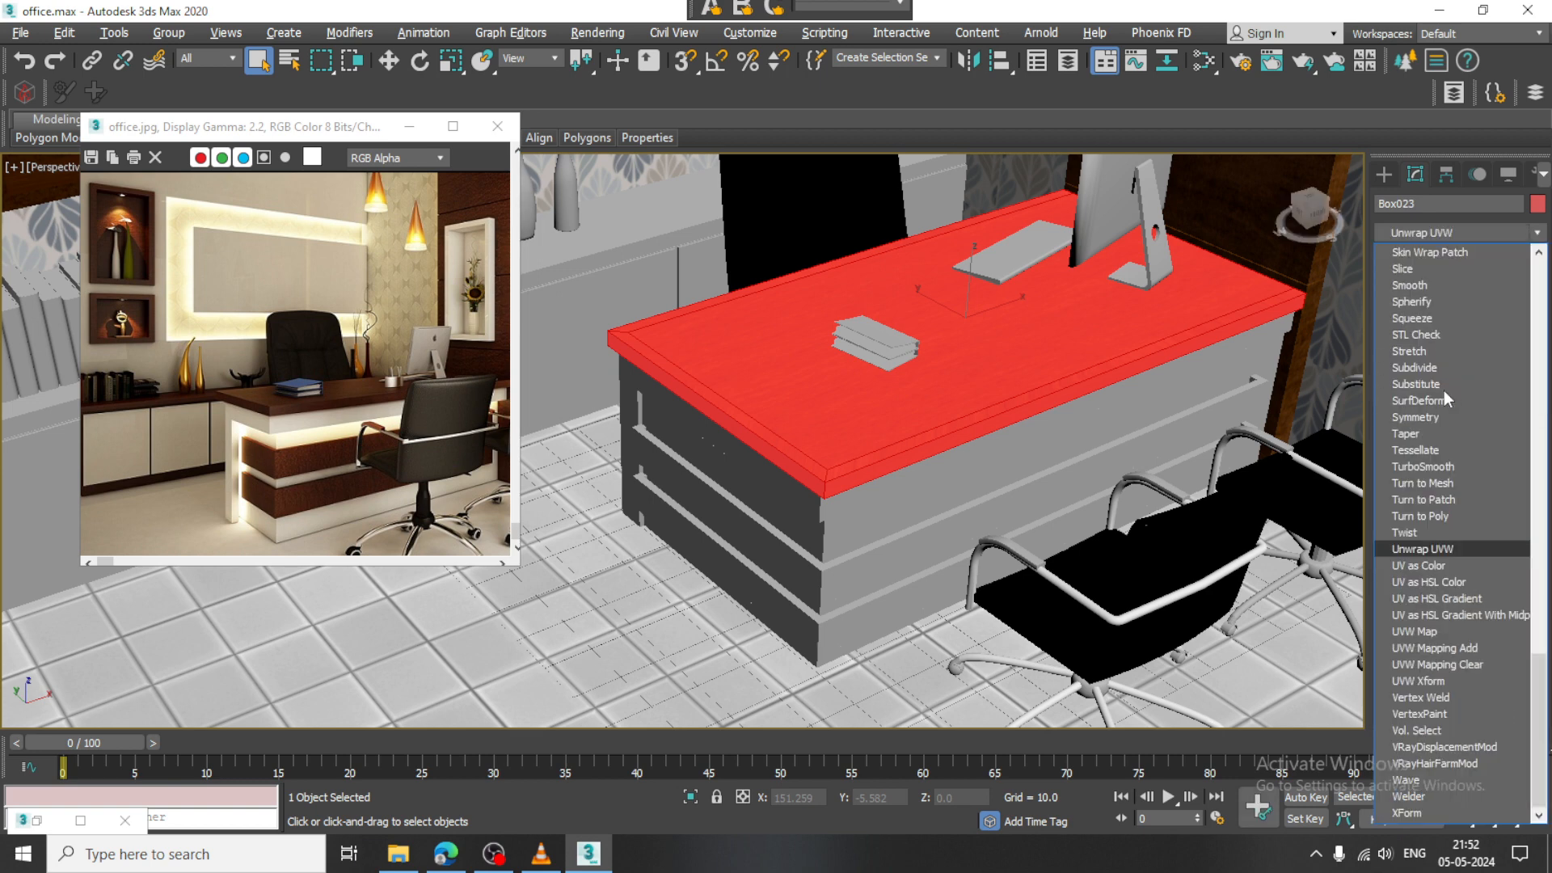
pyautogui.click(1431, 632)
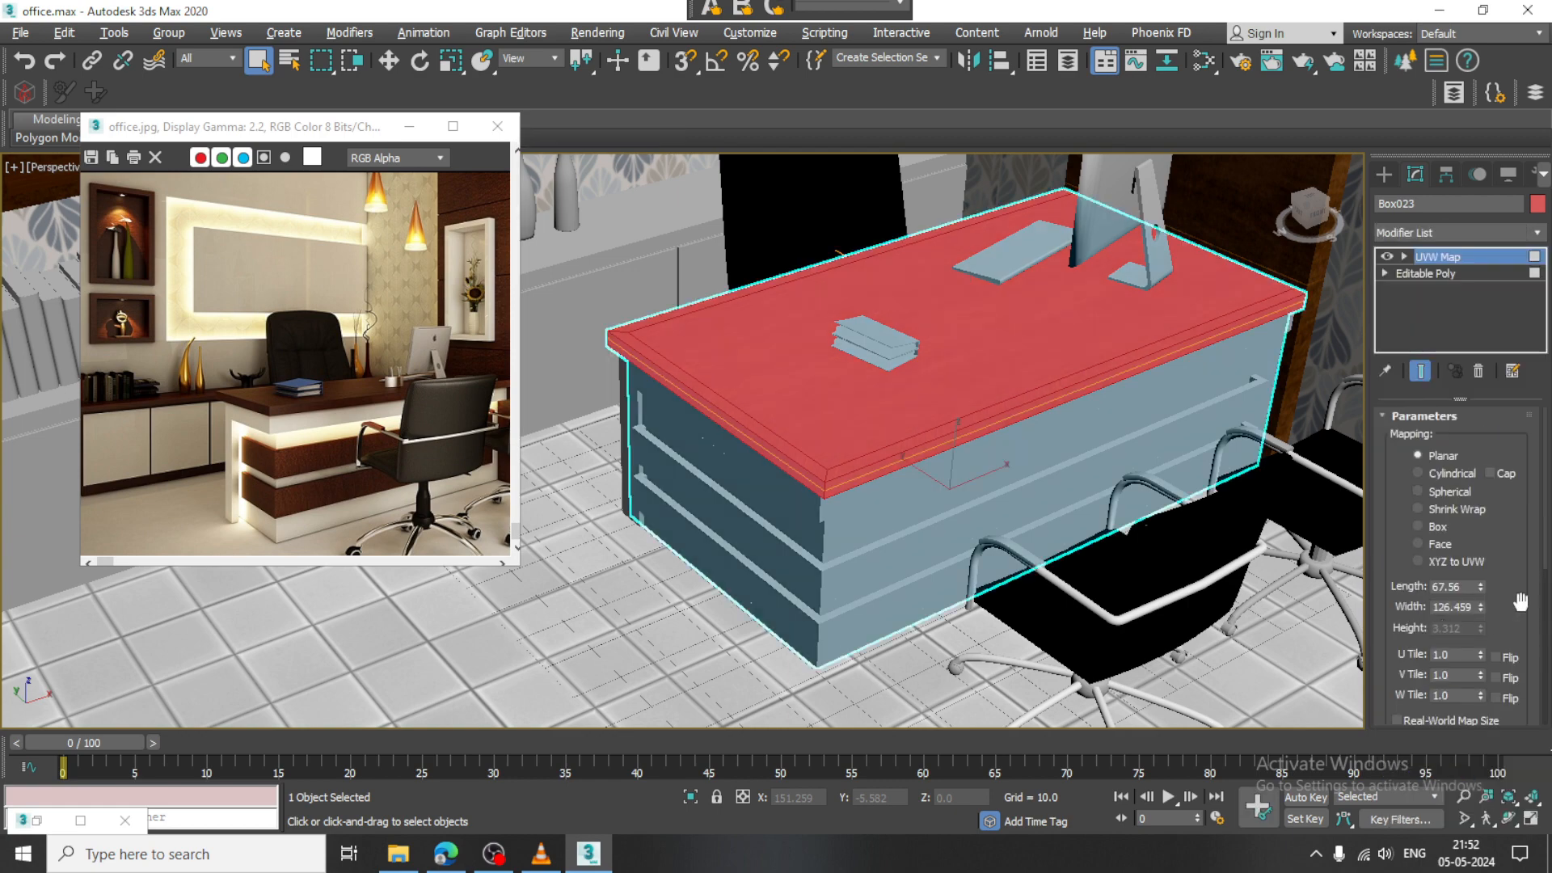
pyautogui.click(1436, 528)
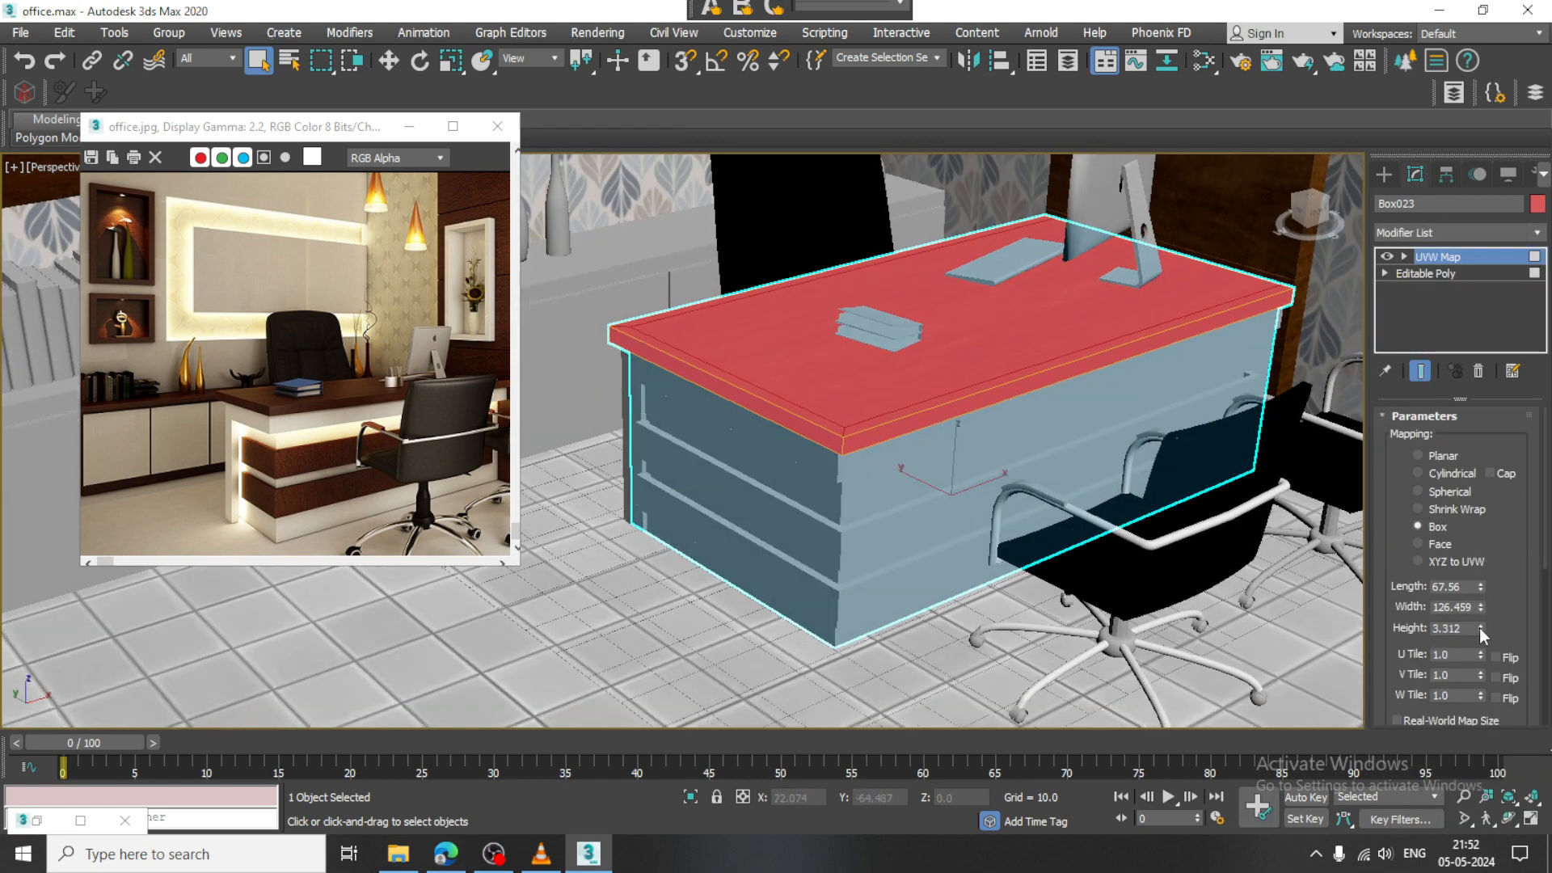
pyautogui.moveTo(1479, 629); pyautogui.dragTo(1490, 559)
# Convert the desk to an Editable Poly, collapsing its UVW Map modifier, and deselect it
pyautogui.keyDown('alt'); pyautogui.moveTo(913, 467); pyautogui.dragTo(980, 458, button='middle'); pyautogui.keyUp('alt')
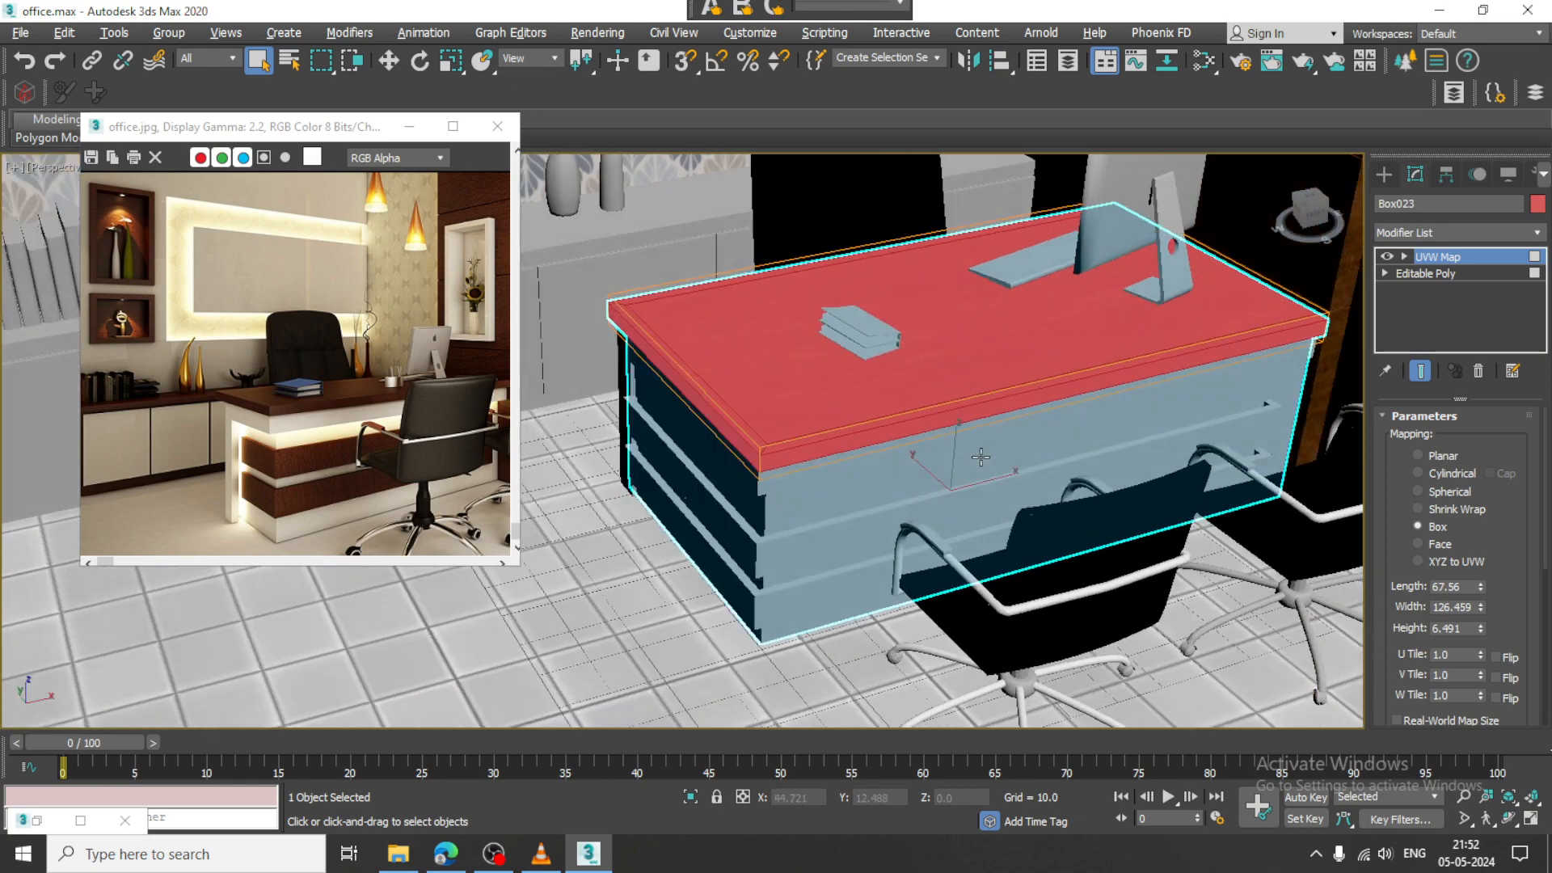
pyautogui.scroll(3, 980, 458)
pyautogui.rightClick(944, 376)
pyautogui.moveTo(1088, 583)
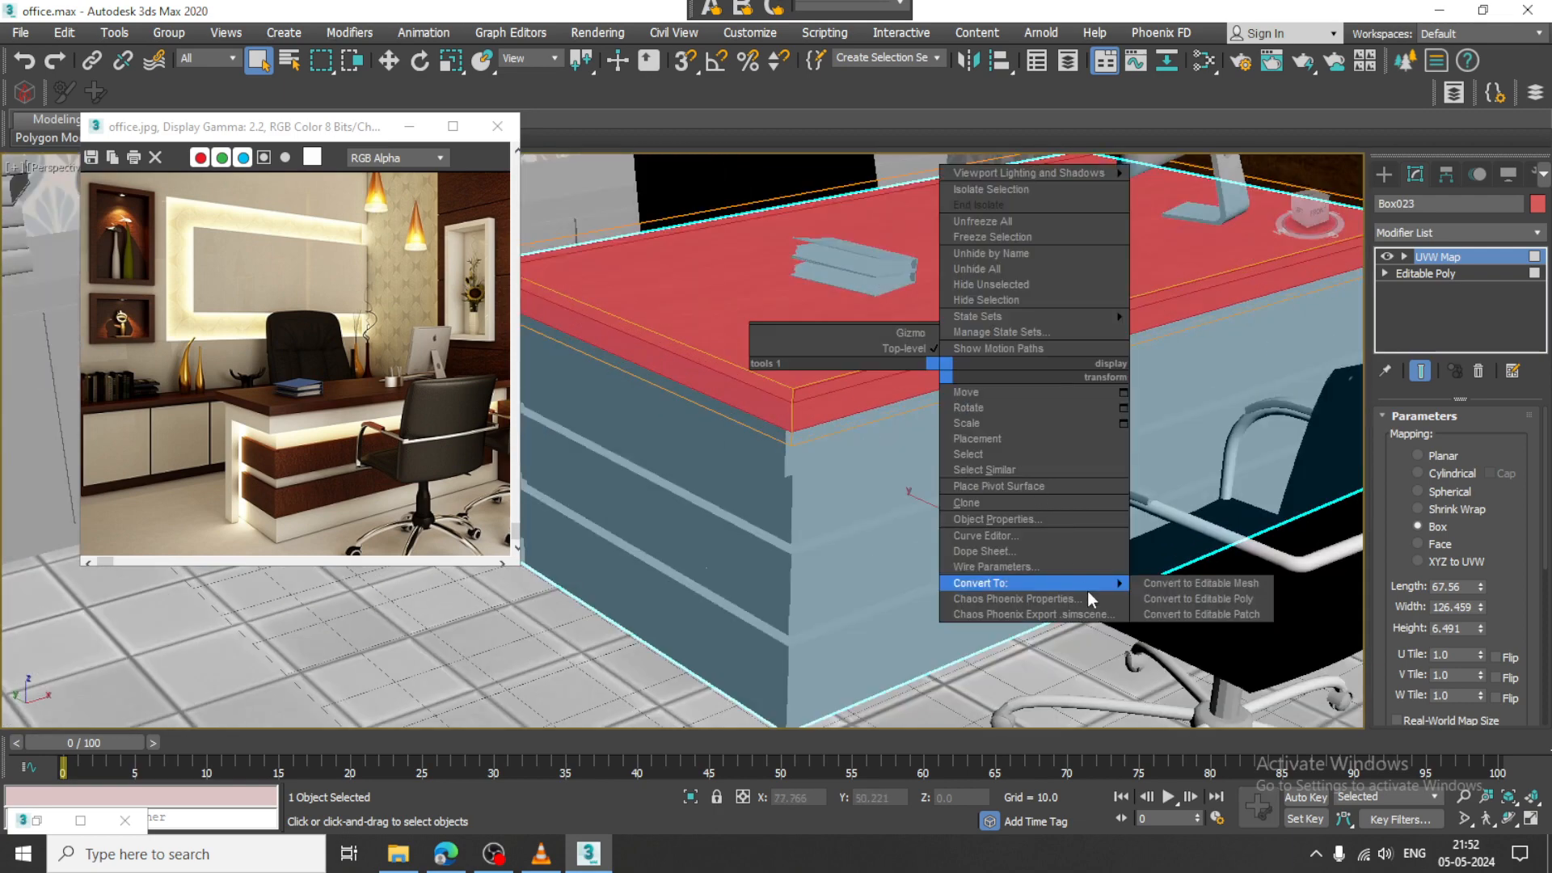
pyautogui.click(1259, 598)
pyautogui.scroll(-5, 919, 344)
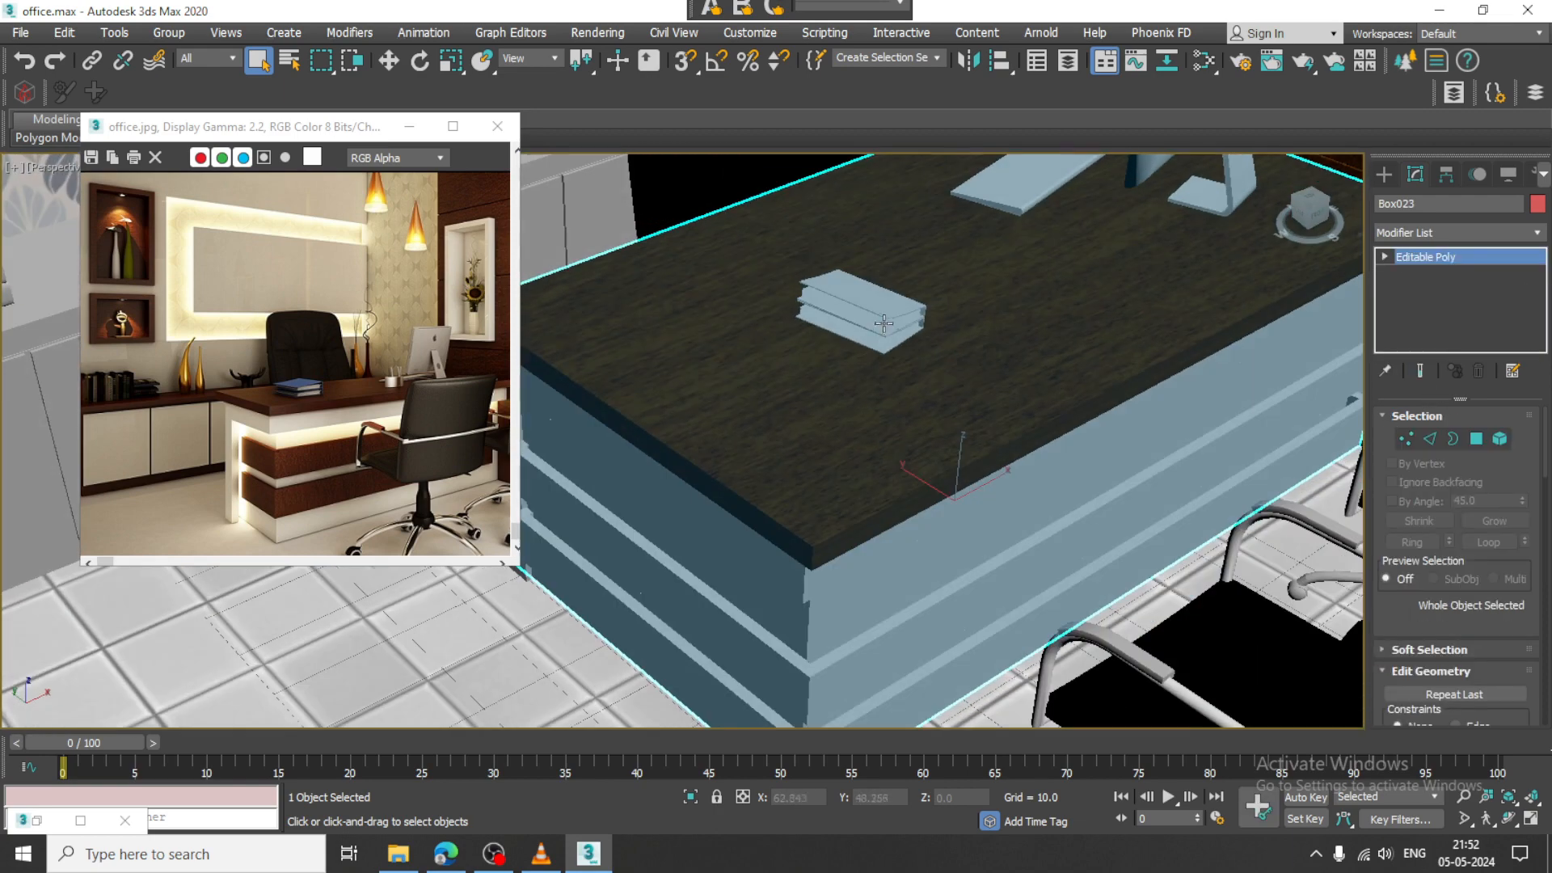
pyautogui.click(98, 662)
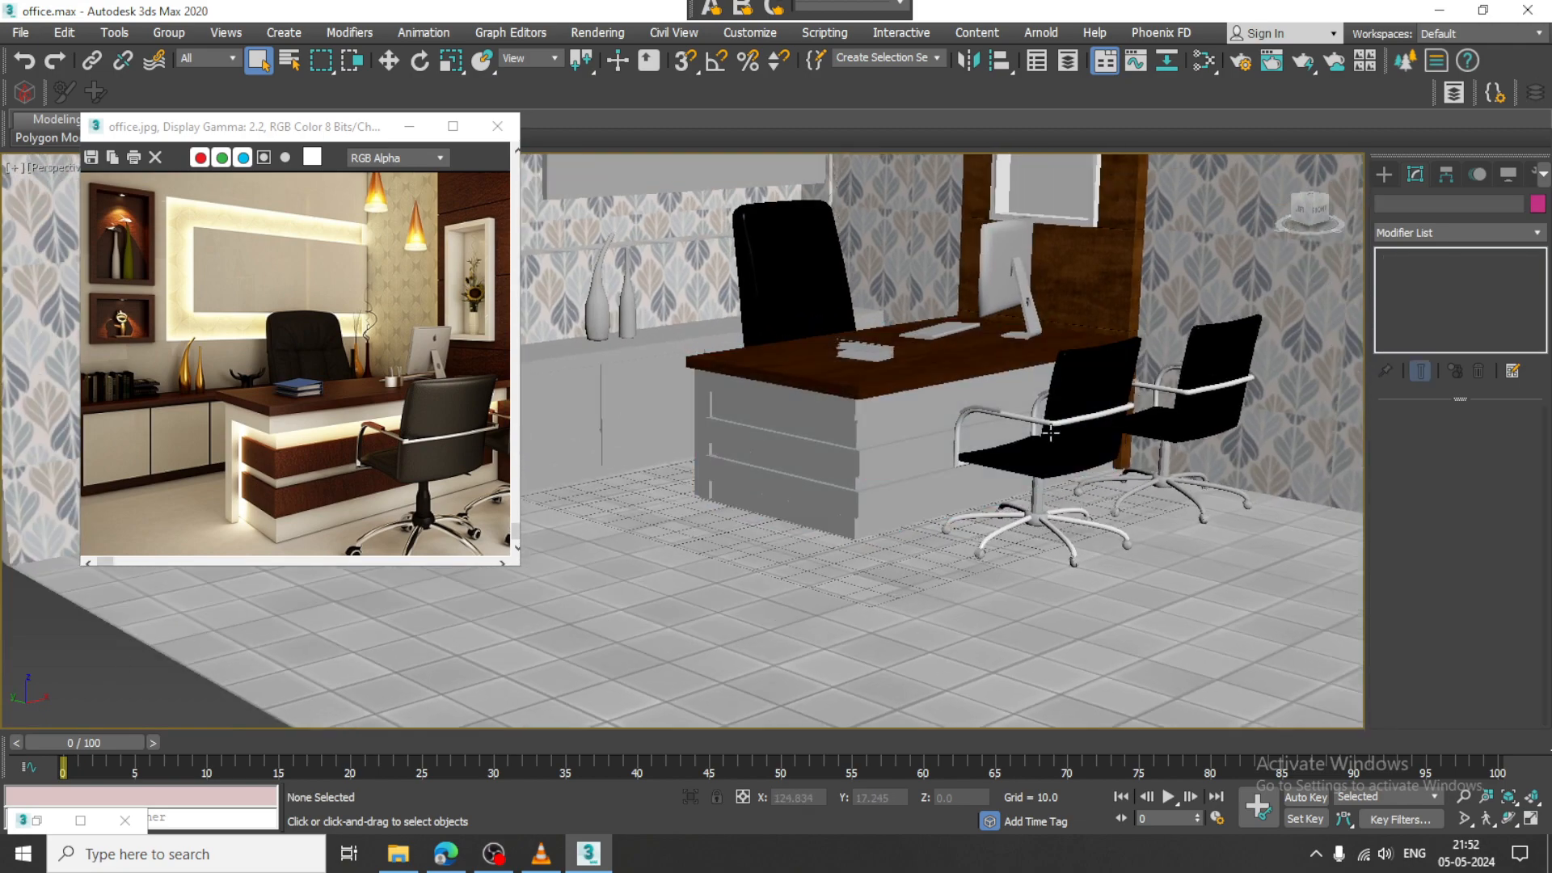
pyautogui.keyDown('alt'); pyautogui.moveTo(987, 428); pyautogui.dragTo(903, 467, button='middle'); pyautogui.keyUp('alt')
pyautogui.click(887, 528)
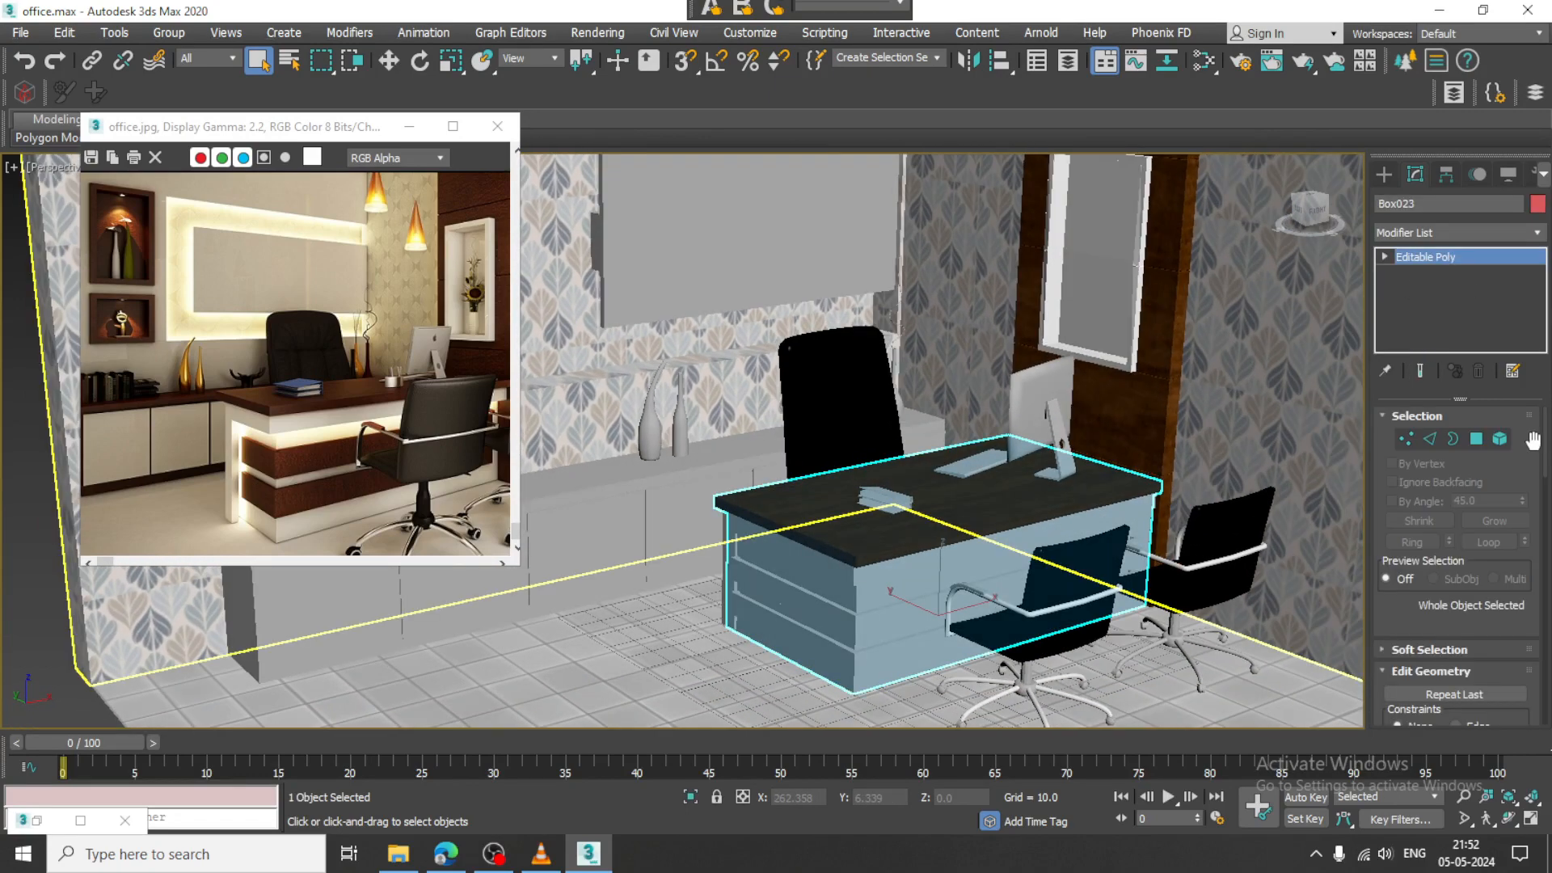
pyautogui.click(1476, 438)
pyautogui.press('F2')
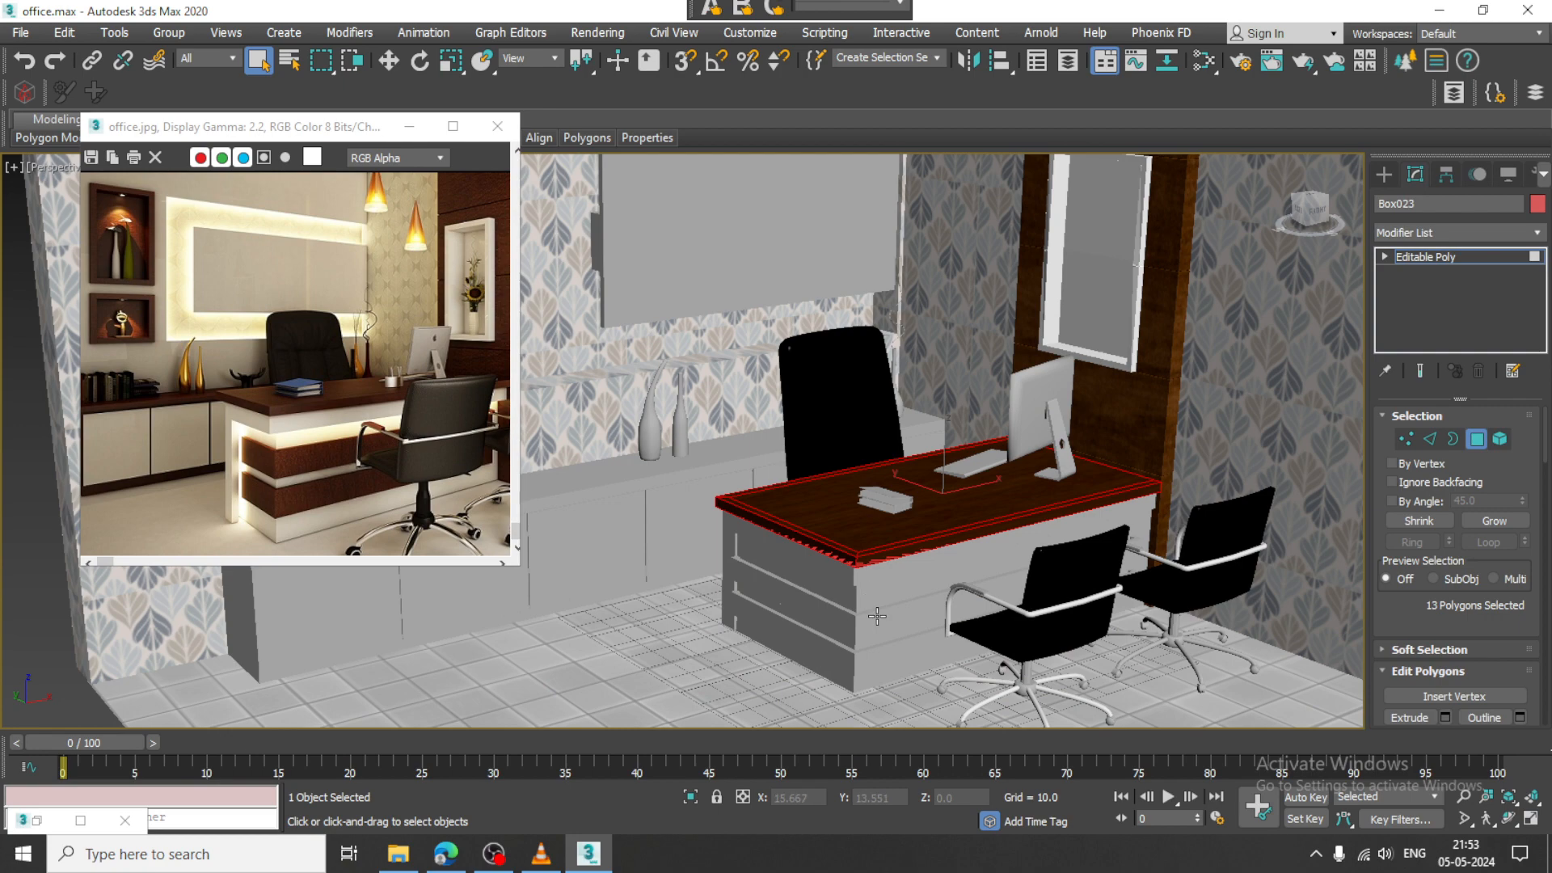
pyautogui.click(877, 616)
pyautogui.click(1487, 264)
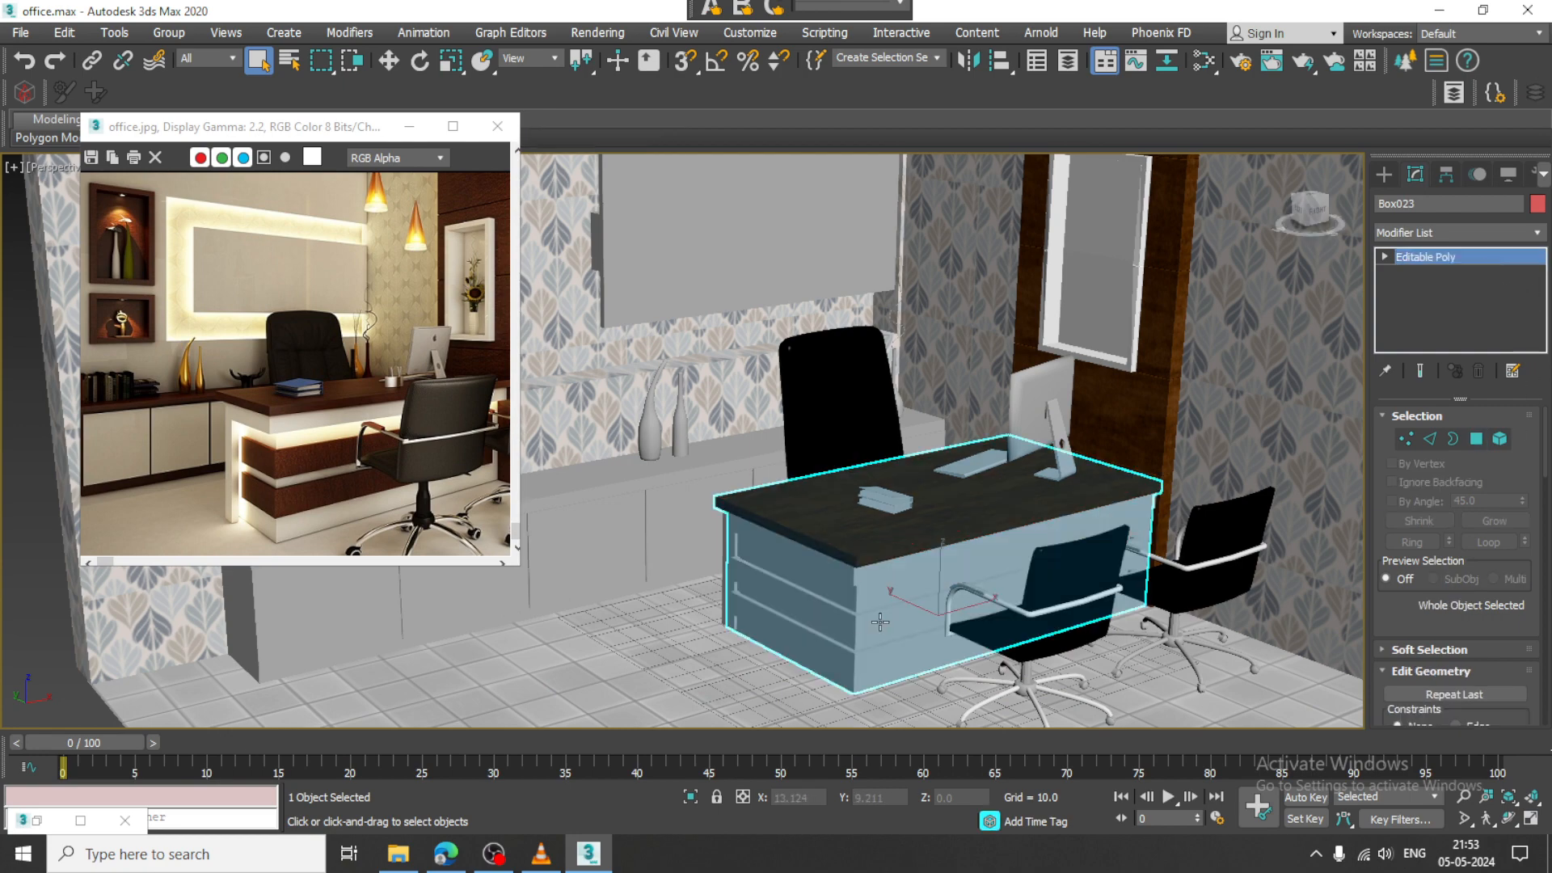
# Select the two horizontal panels on the desk's body and assign the wood Material #21 to them
pyautogui.click(879, 621)
pyautogui.scroll(5, 912, 558)
pyautogui.keyDown('ctrl'); pyautogui.click(927, 614); pyautogui.keyUp('ctrl')
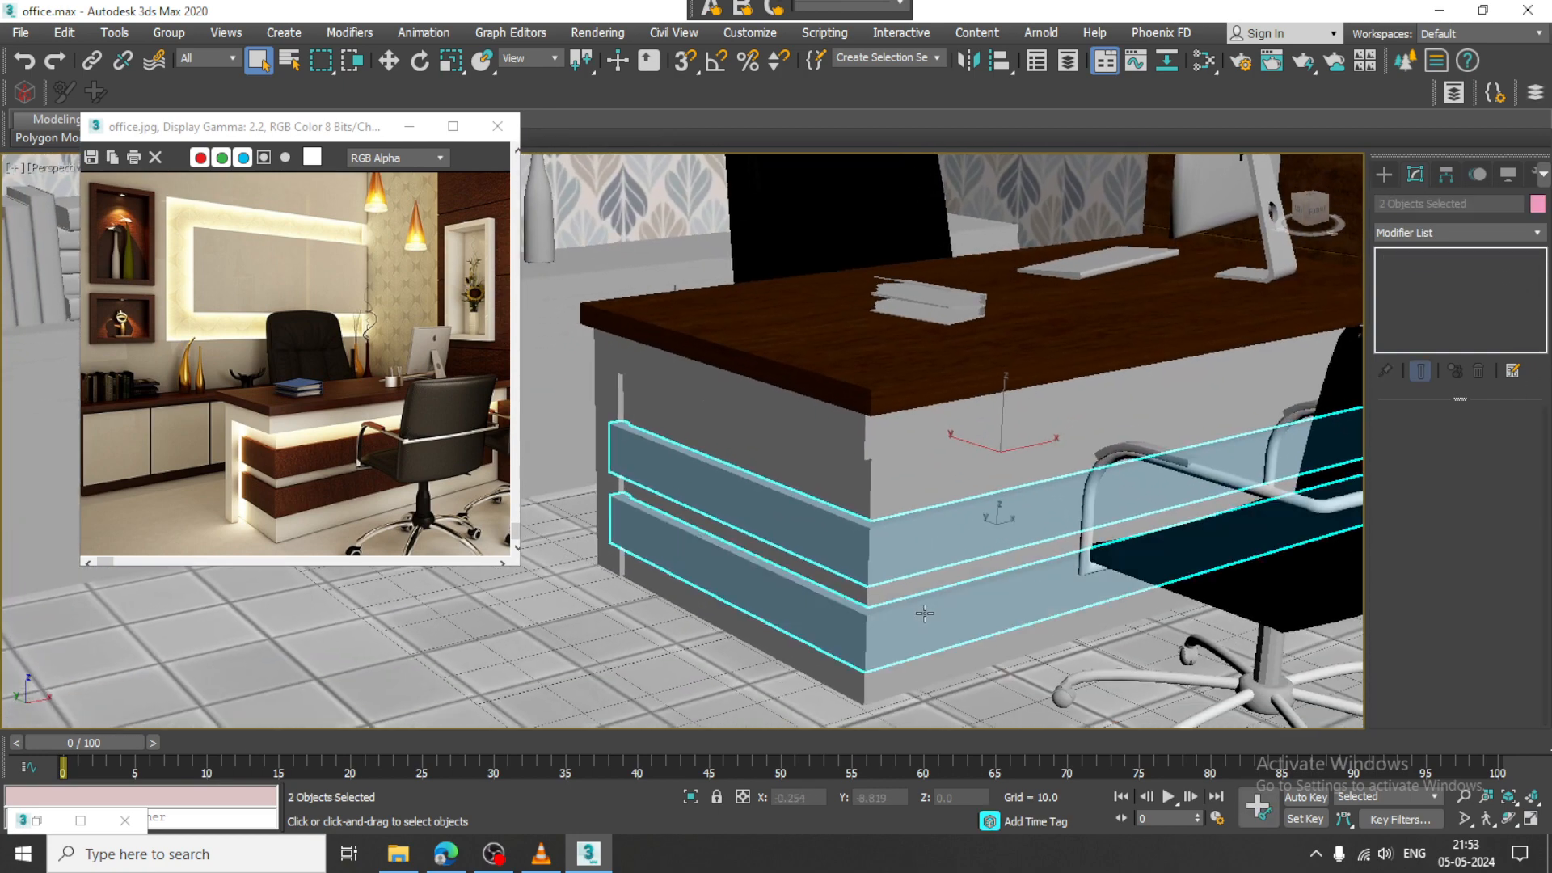
pyautogui.press('m')
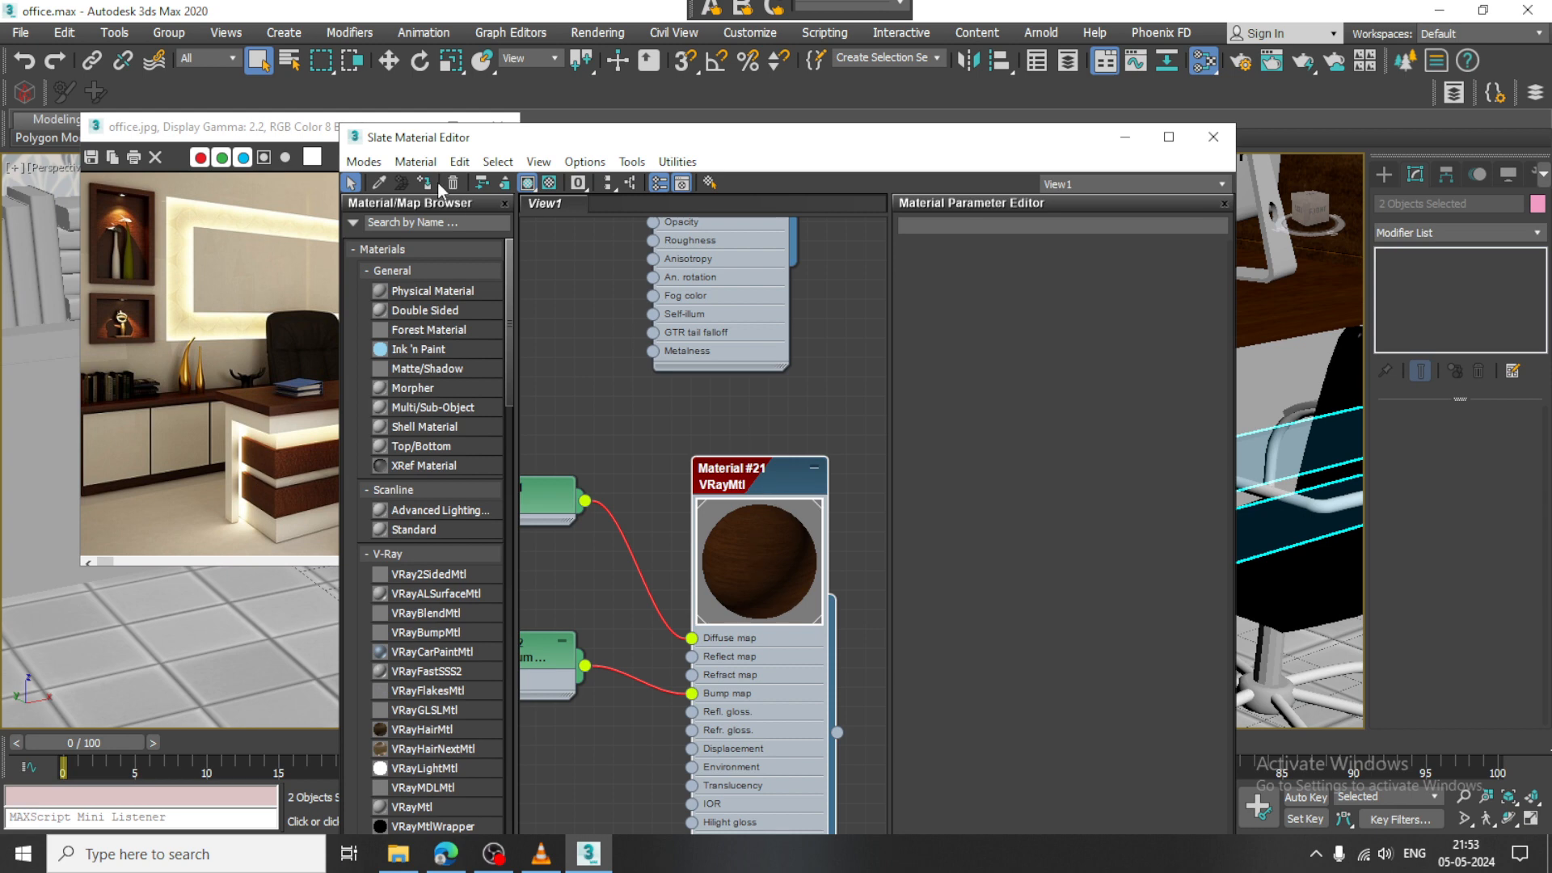
pyautogui.click(423, 183)
pyautogui.click(1124, 136)
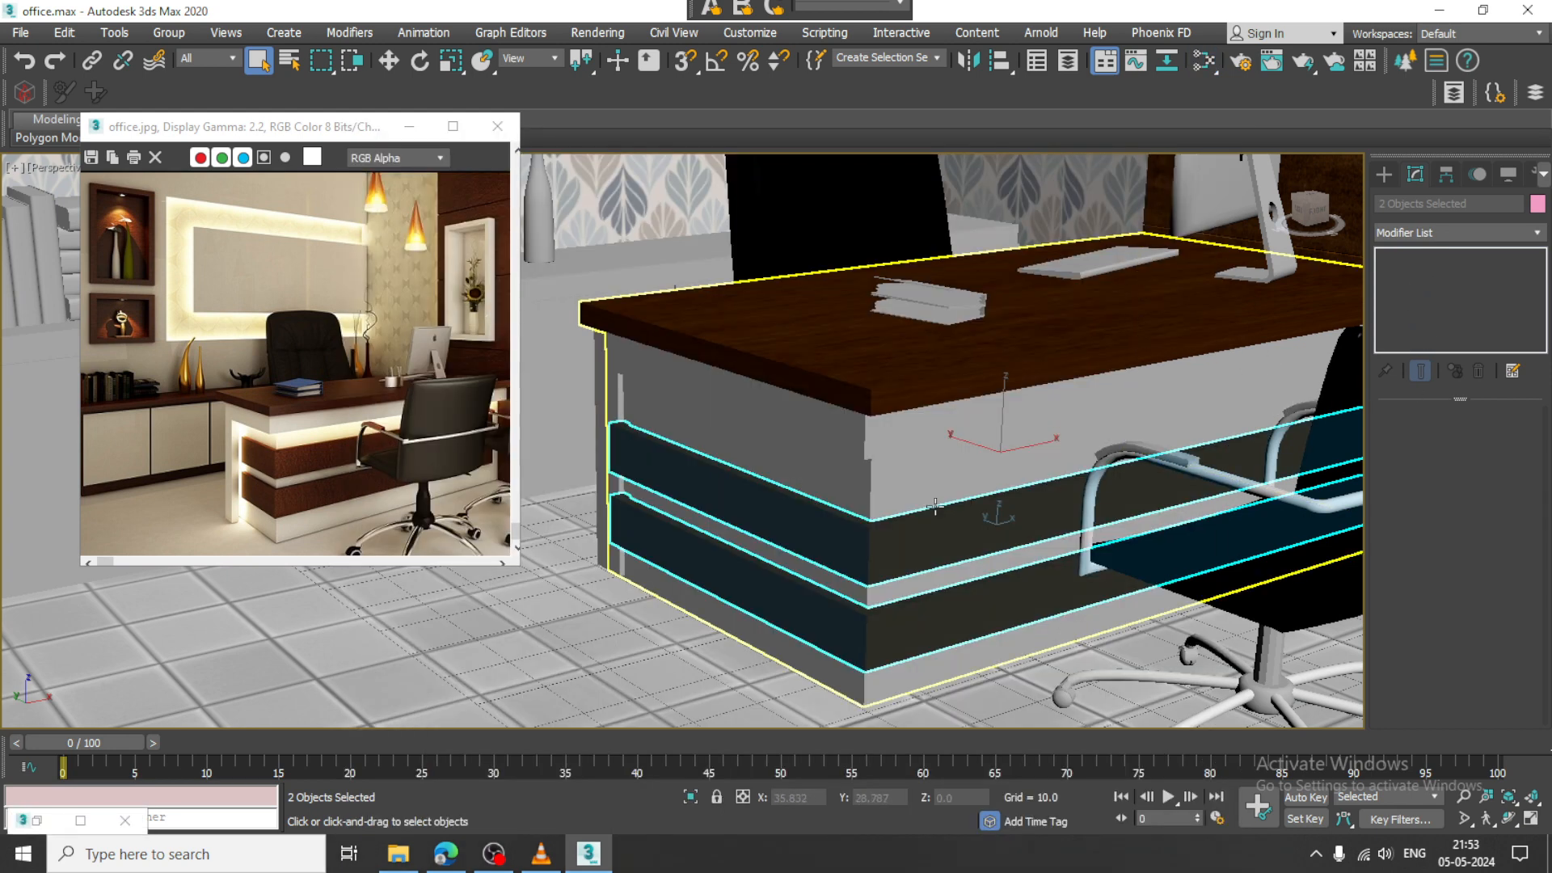
# Add a UVW Map modifier with Box mapping and a height of 37.956 to both panels, and deselect them
pyautogui.click(1493, 235)
pyautogui.press('u')
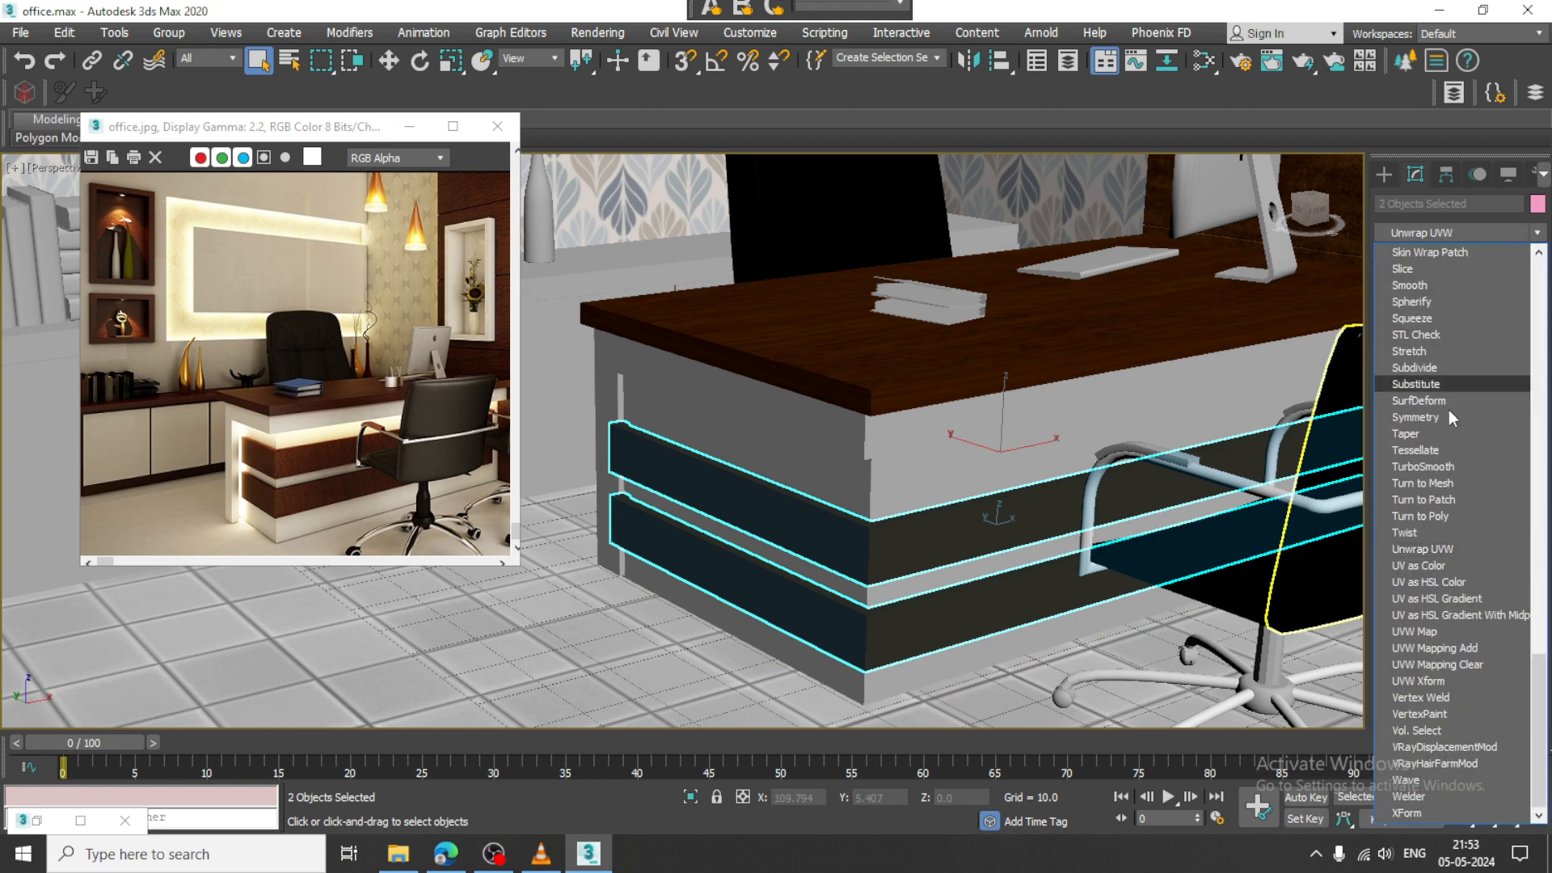
pyautogui.click(1447, 629)
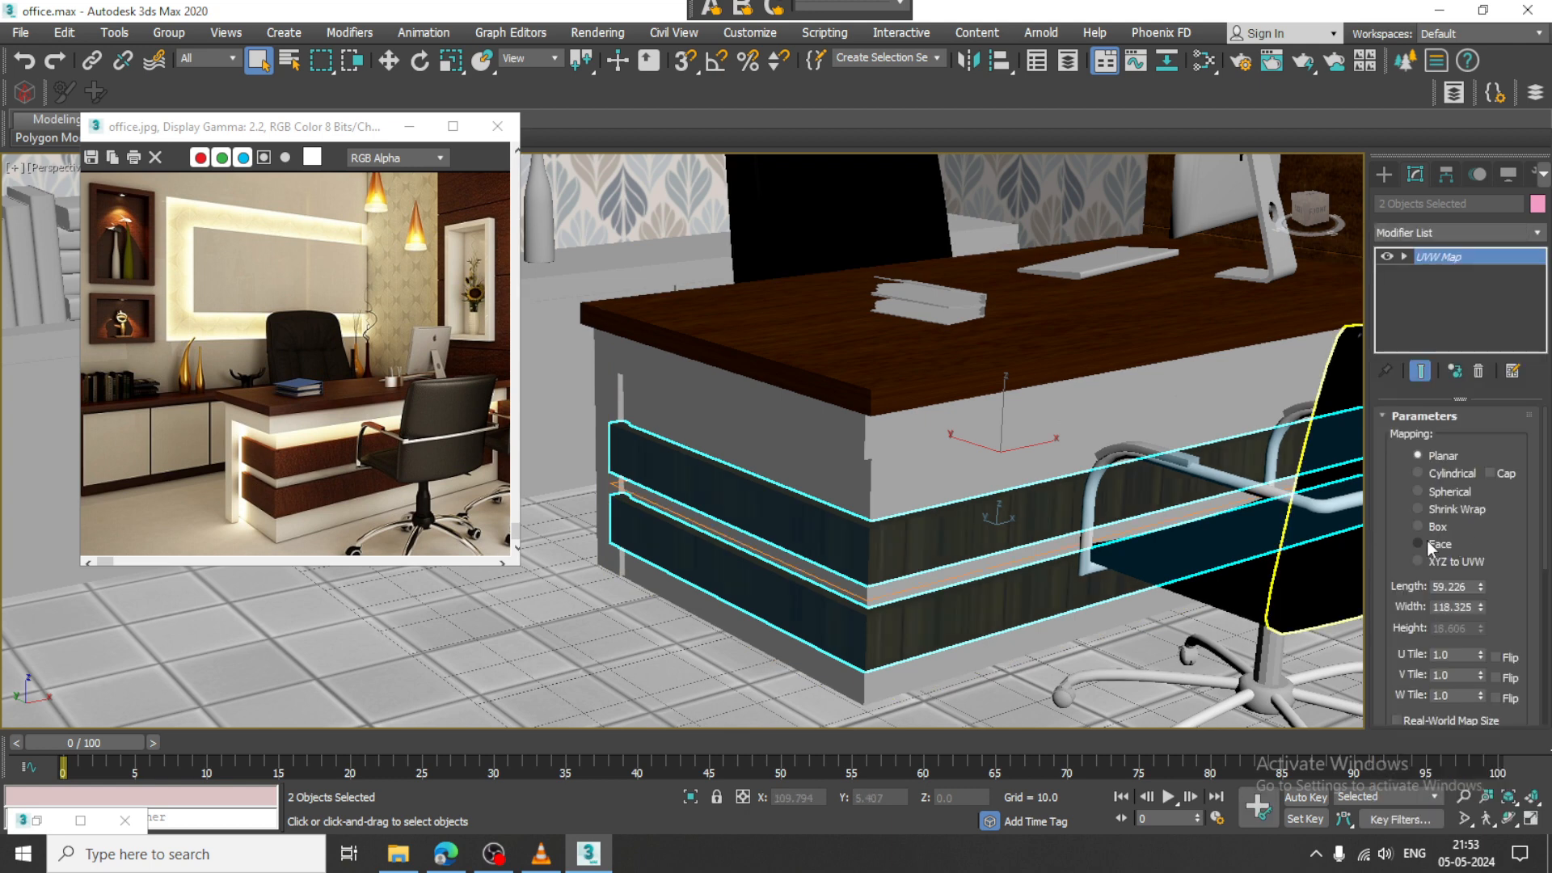
pyautogui.click(1424, 526)
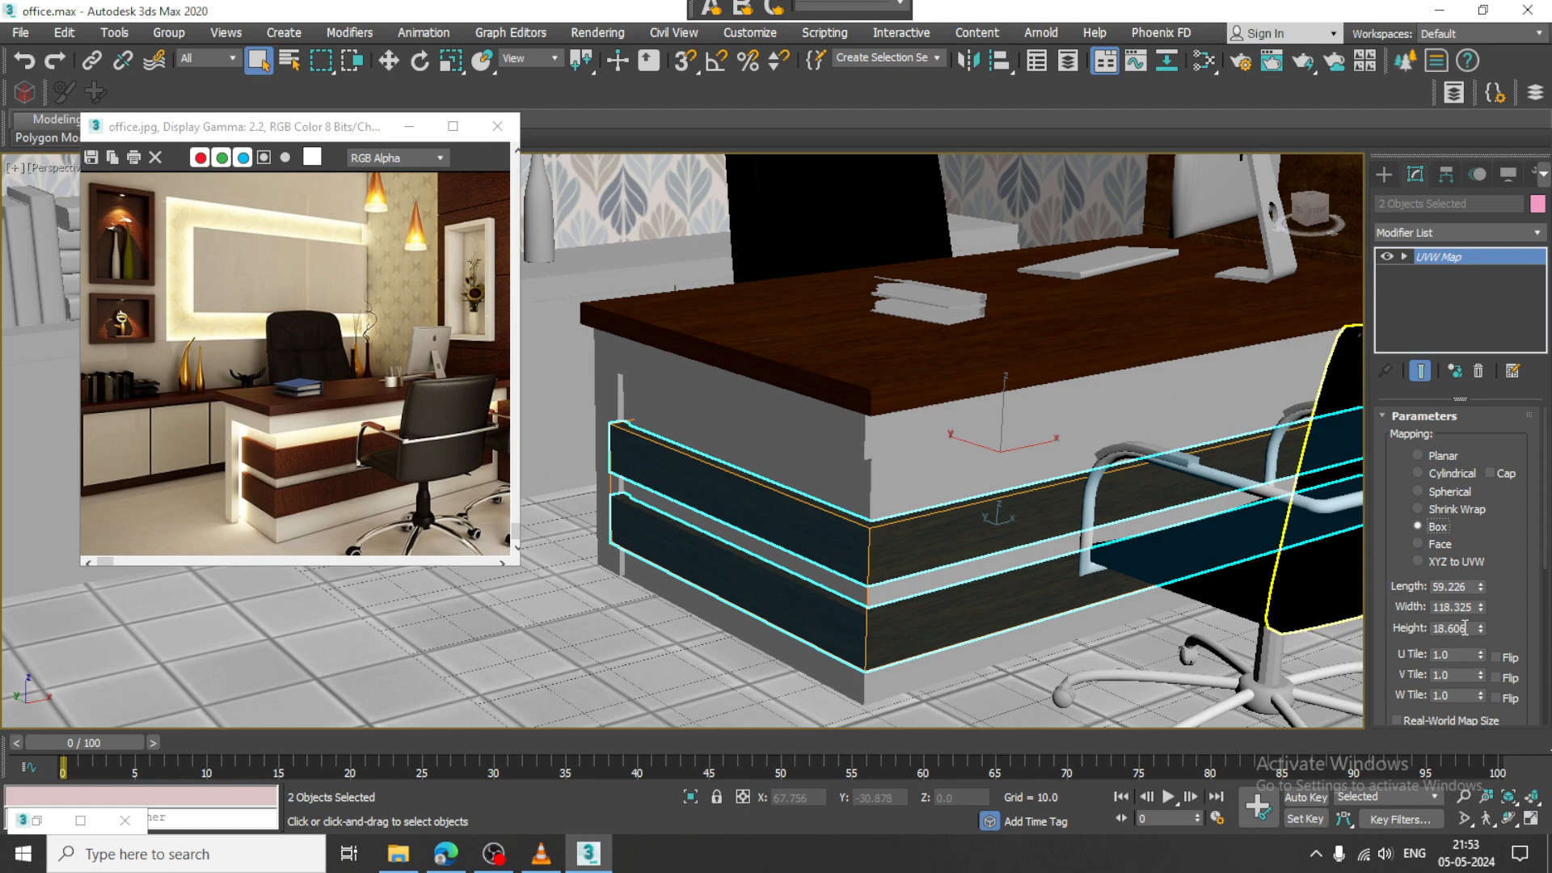
pyautogui.moveTo(1481, 630); pyautogui.dragTo(1484, 514)
pyautogui.scroll(-5, 1148, 449)
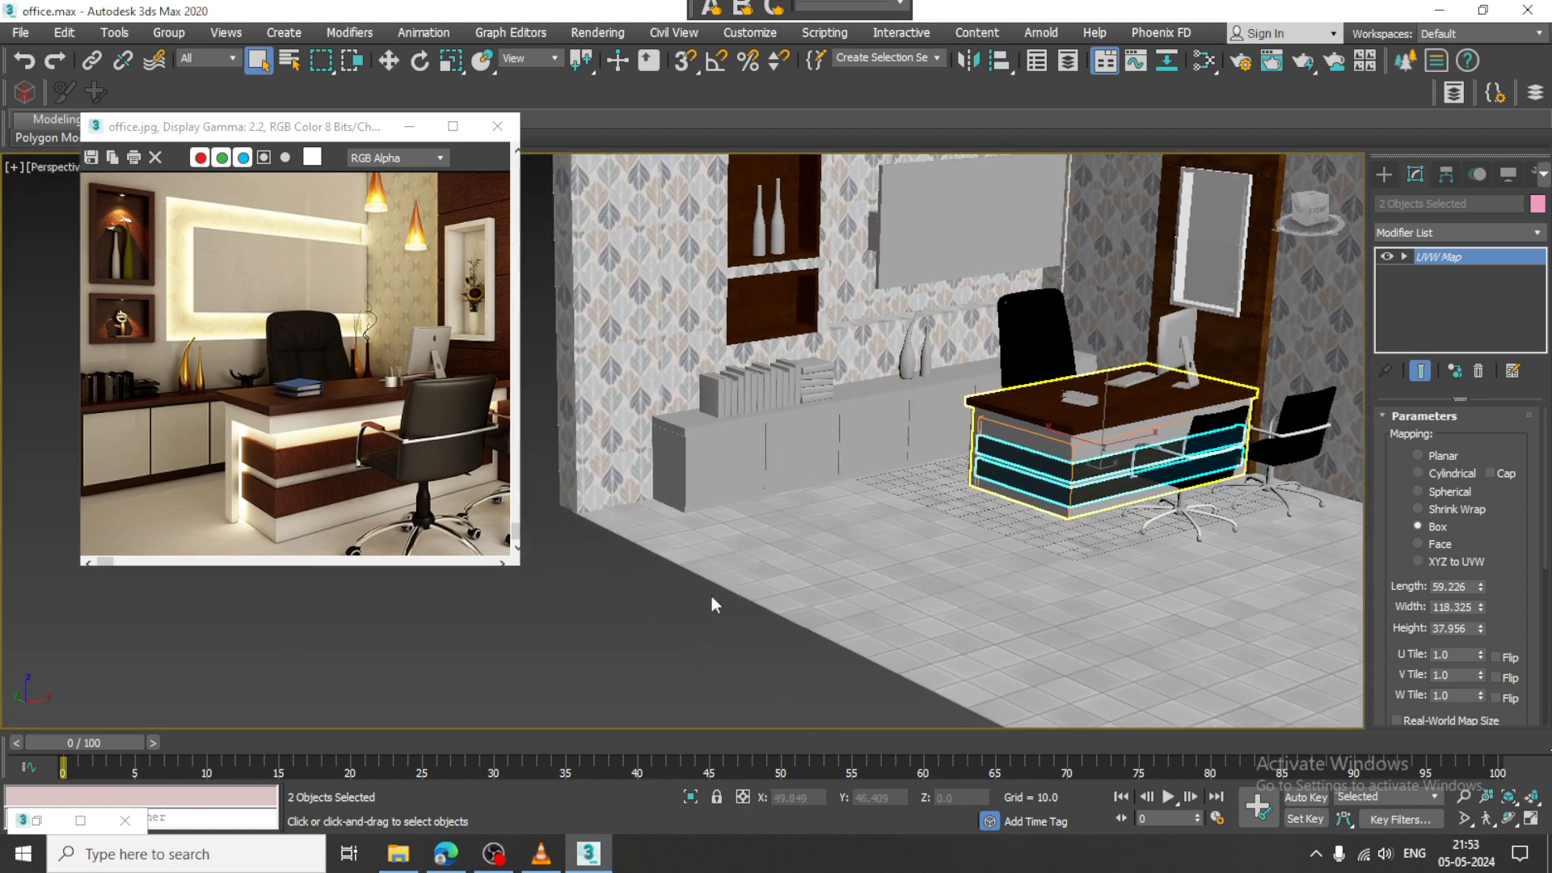
pyautogui.click(711, 604)
# Enter polygon editing on the desk and select all of its polygons, including the desktop and the body
pyautogui.scroll(4, 1064, 550)
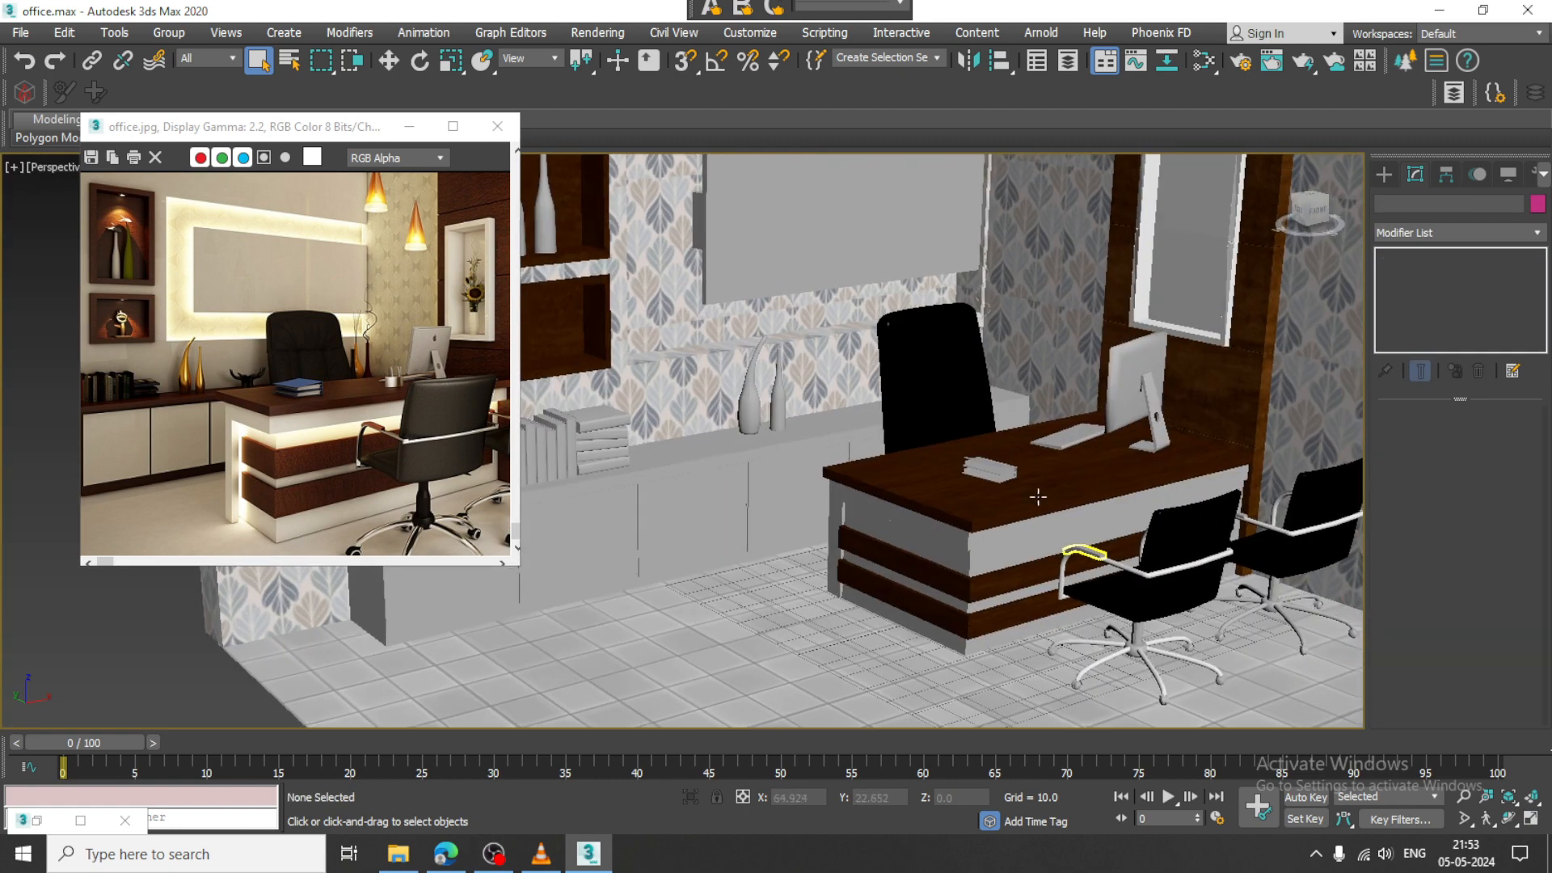
pyautogui.scroll(-1, 1038, 497)
pyautogui.moveTo(913, 457); pyautogui.dragTo(1059, 483, button='middle')
pyautogui.moveTo(954, 485)
pyautogui.keyDown('alt'); pyautogui.mouseDown(button='middle')
pyautogui.moveTo(1050, 460)
pyautogui.moveTo(947, 467)
pyautogui.mouseUp(button='middle'); pyautogui.keyUp('alt')
pyautogui.click(1108, 521)
pyautogui.moveTo(1108, 521); pyautogui.dragTo(972, 526, button='middle')
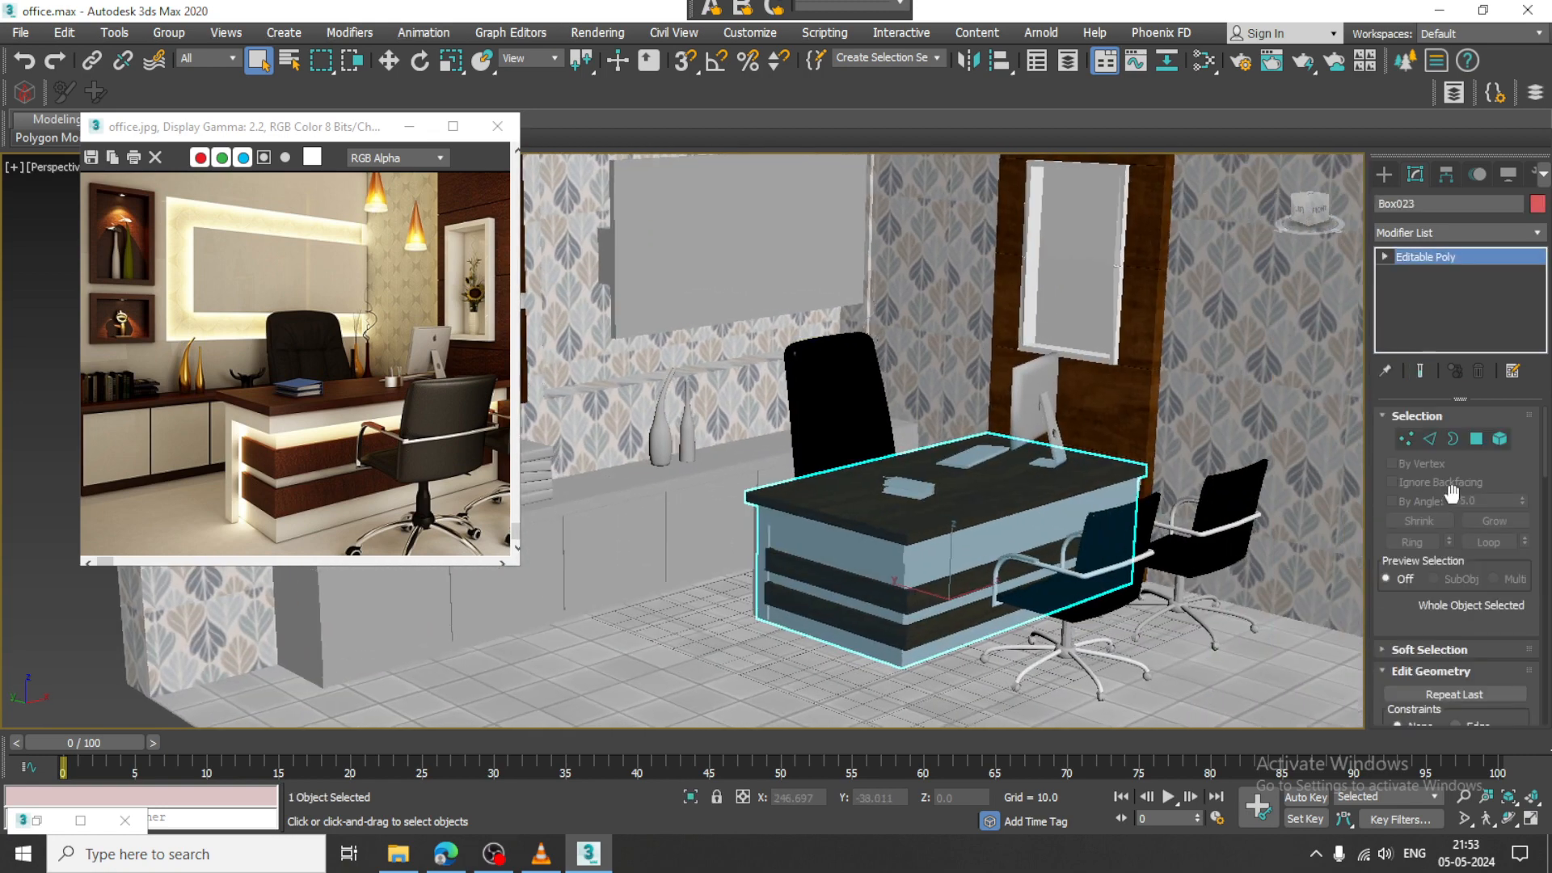
pyautogui.click(1478, 450)
pyautogui.keyDown('alt'); pyautogui.moveTo(1060, 550); pyautogui.dragTo(1018, 478, button='middle'); pyautogui.keyUp('alt')
pyautogui.moveTo(696, 413); pyautogui.dragTo(1546, 595)
# Remove the lower body polygons from the selection in the Front view, and invert it so only the desk's body faces are selected
pyautogui.hotkey('alt', 'w')
pyautogui.moveTo(1180, 356); pyautogui.dragTo(1153, 343, button='middle')
pyautogui.hotkey('alt', 'w')
pyautogui.moveTo(1066, 308); pyautogui.dragTo(1107, 281, button='middle')
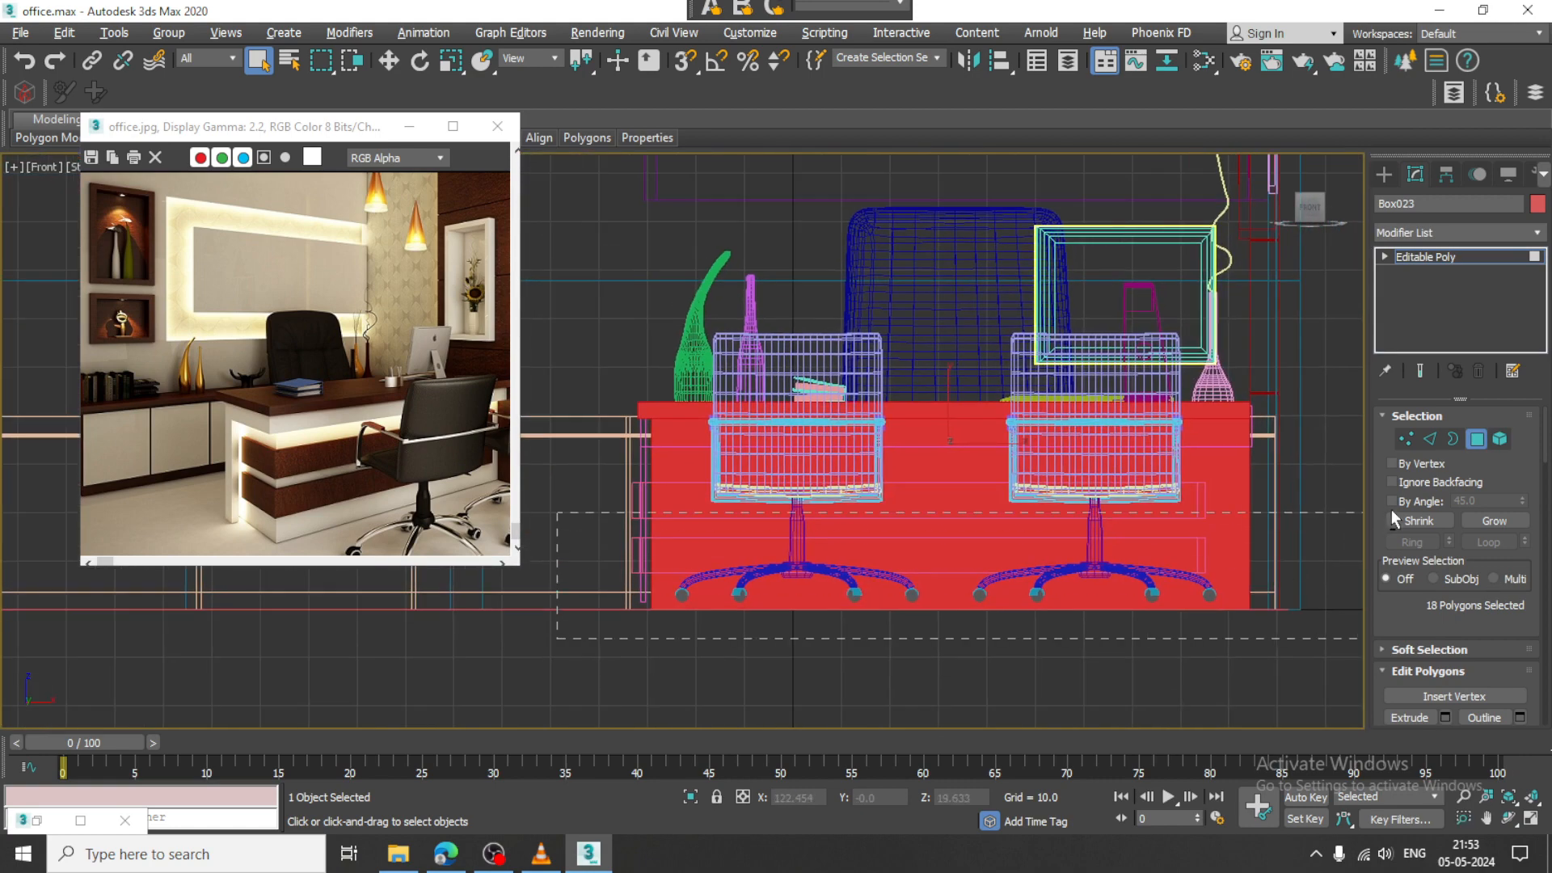
pyautogui.keyDown('alt'); pyautogui.moveTo(1412, 451); pyautogui.dragTo(1399, 447); pyautogui.keyUp('alt')
pyautogui.hotkey('alt', 'w')
pyautogui.hotkey('alt', 'w')
pyautogui.moveTo(1188, 522); pyautogui.dragTo(1149, 589, button='middle')
pyautogui.moveTo(1149, 590); pyautogui.dragTo(1105, 568, button='middle')
pyautogui.hotkey('ctrl', 'i')
pyautogui.scroll(3, 1066, 568)
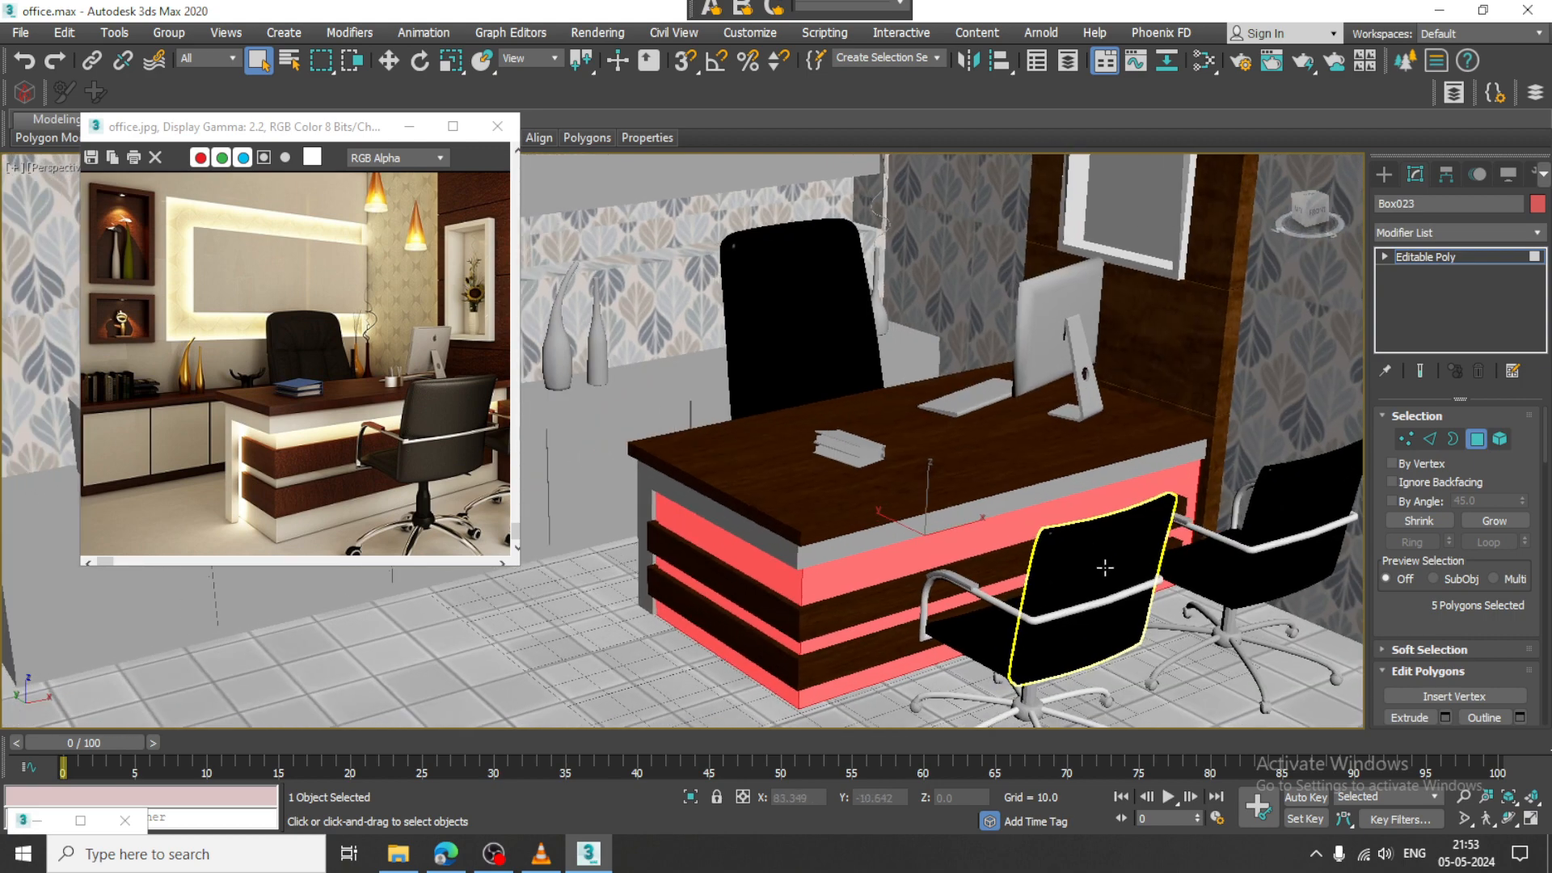
# Create a new VRayMtl node below the wood material and open its parameters
pyautogui.press('m')
pyautogui.moveTo(708, 591); pyautogui.dragTo(749, 277, button='middle')
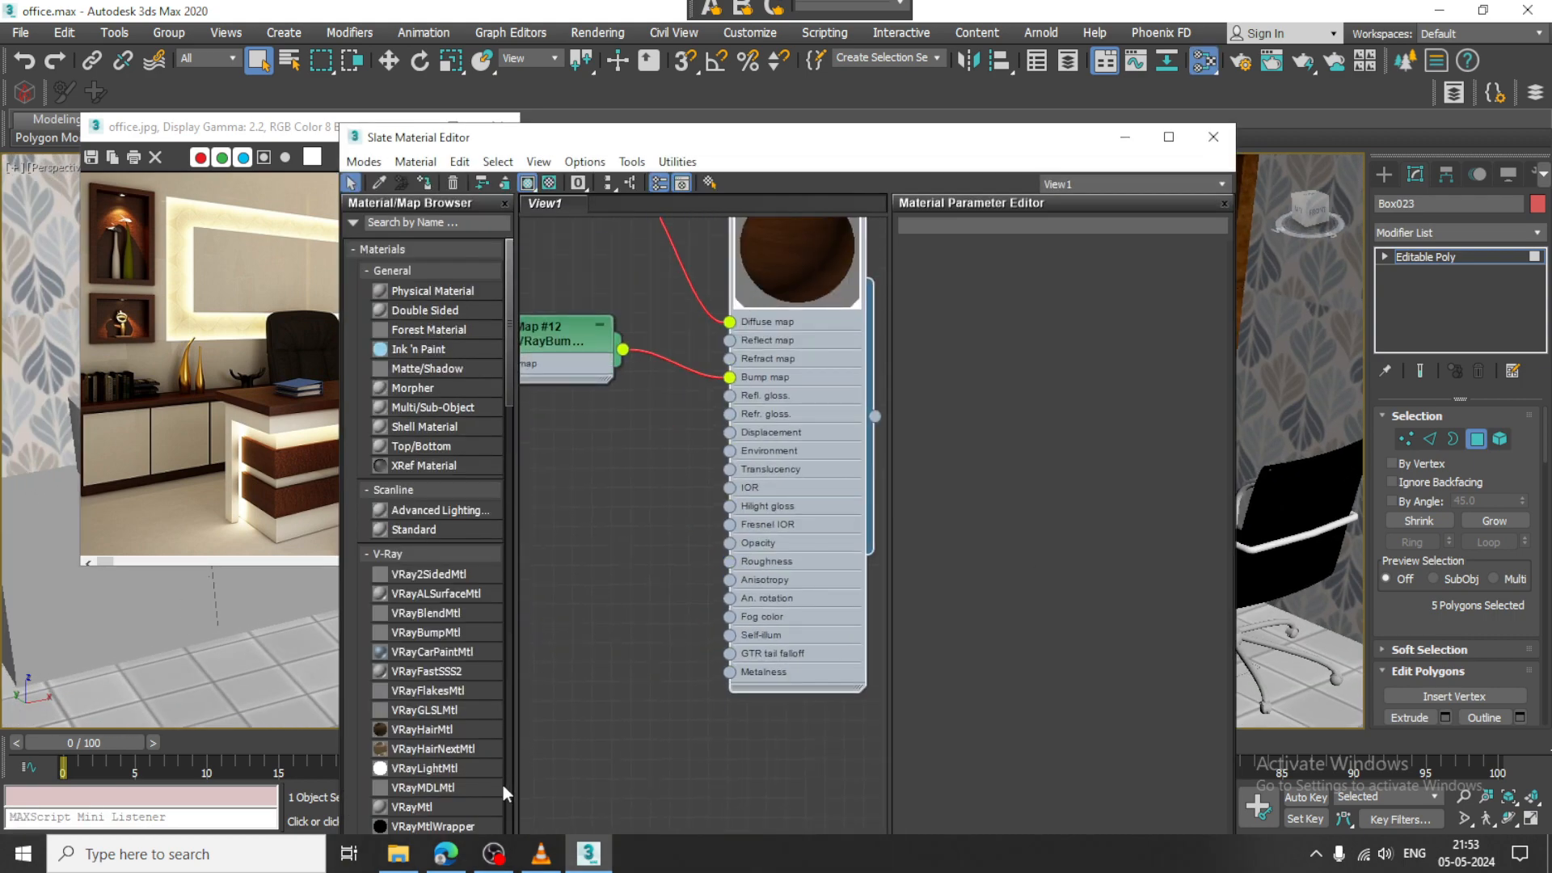
pyautogui.moveTo(420, 808); pyautogui.dragTo(671, 736)
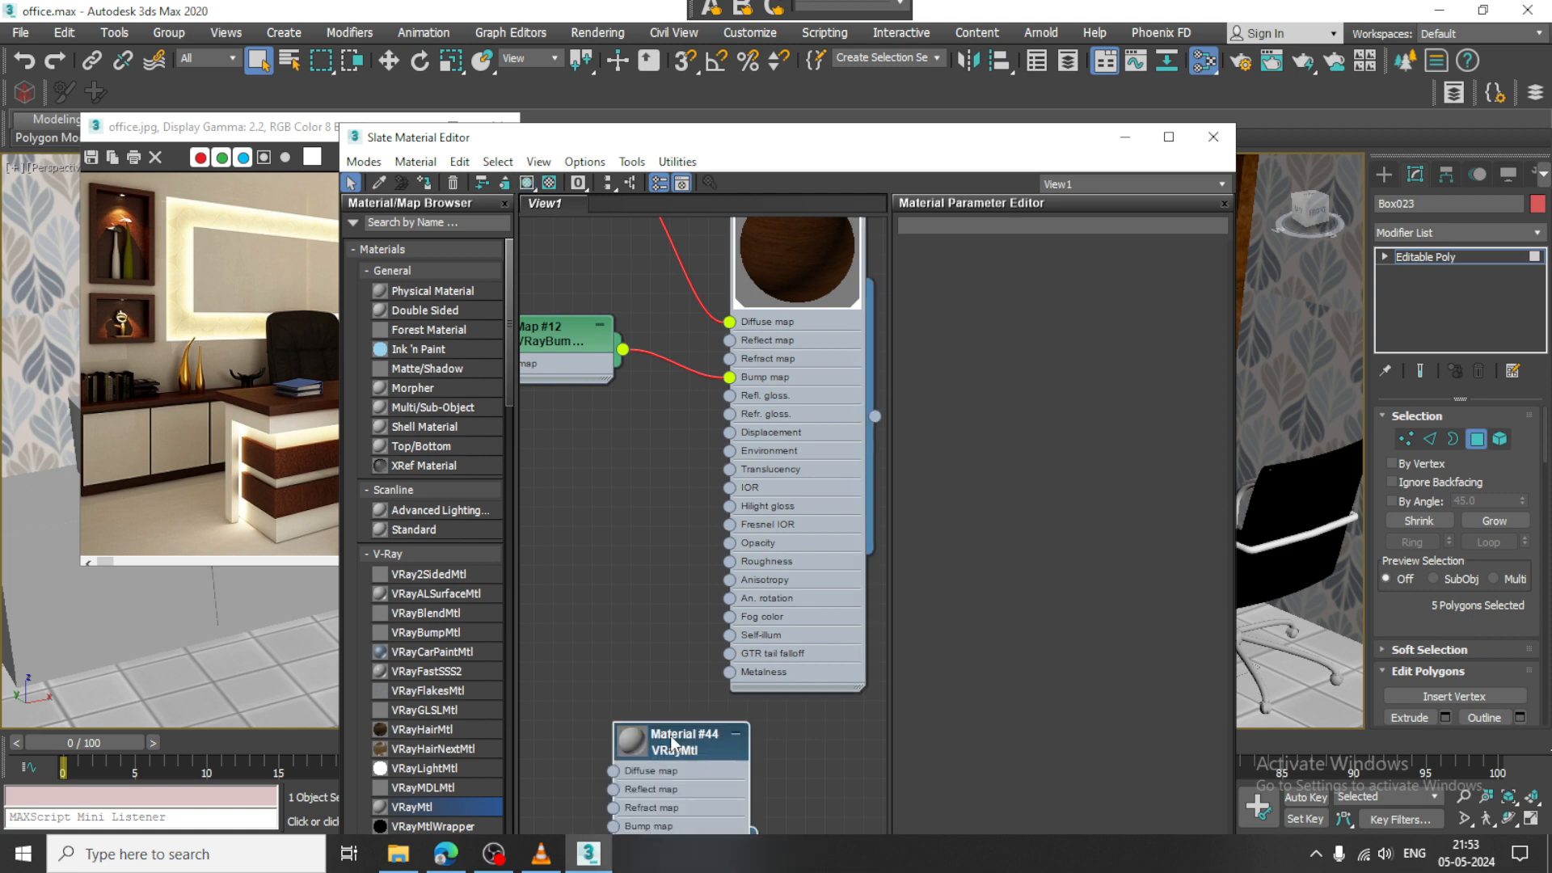
pyautogui.doubleClick(671, 736)
# Set the new material's diffuse colour to white and assign it to the selected desk body polygons, shown shaded in the viewport
pyautogui.click(1015, 273)
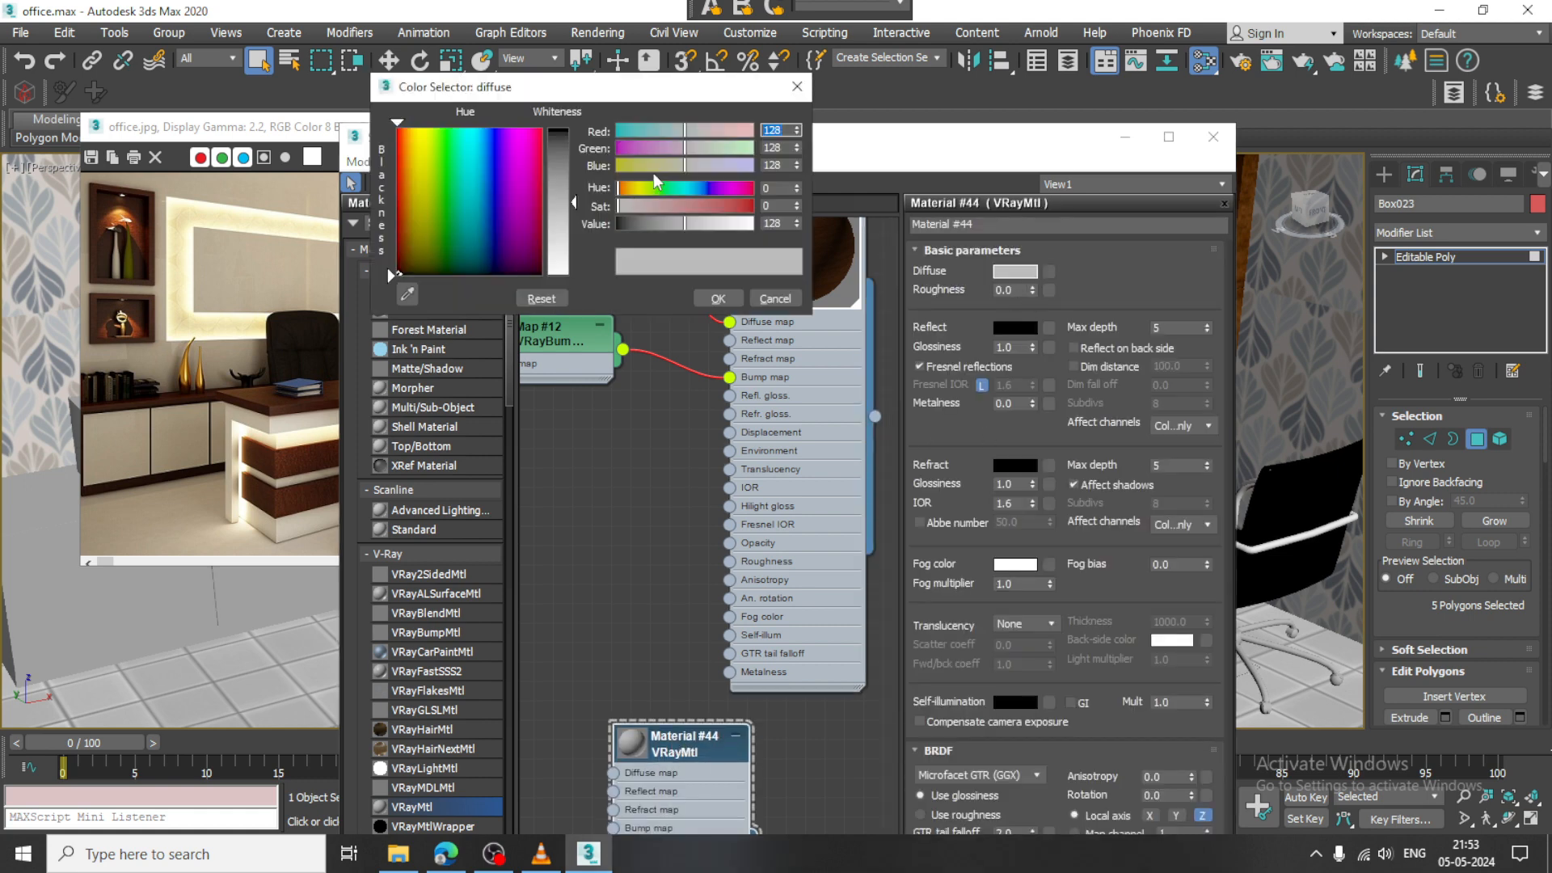
pyautogui.moveTo(575, 203); pyautogui.dragTo(578, 281)
pyautogui.click(717, 299)
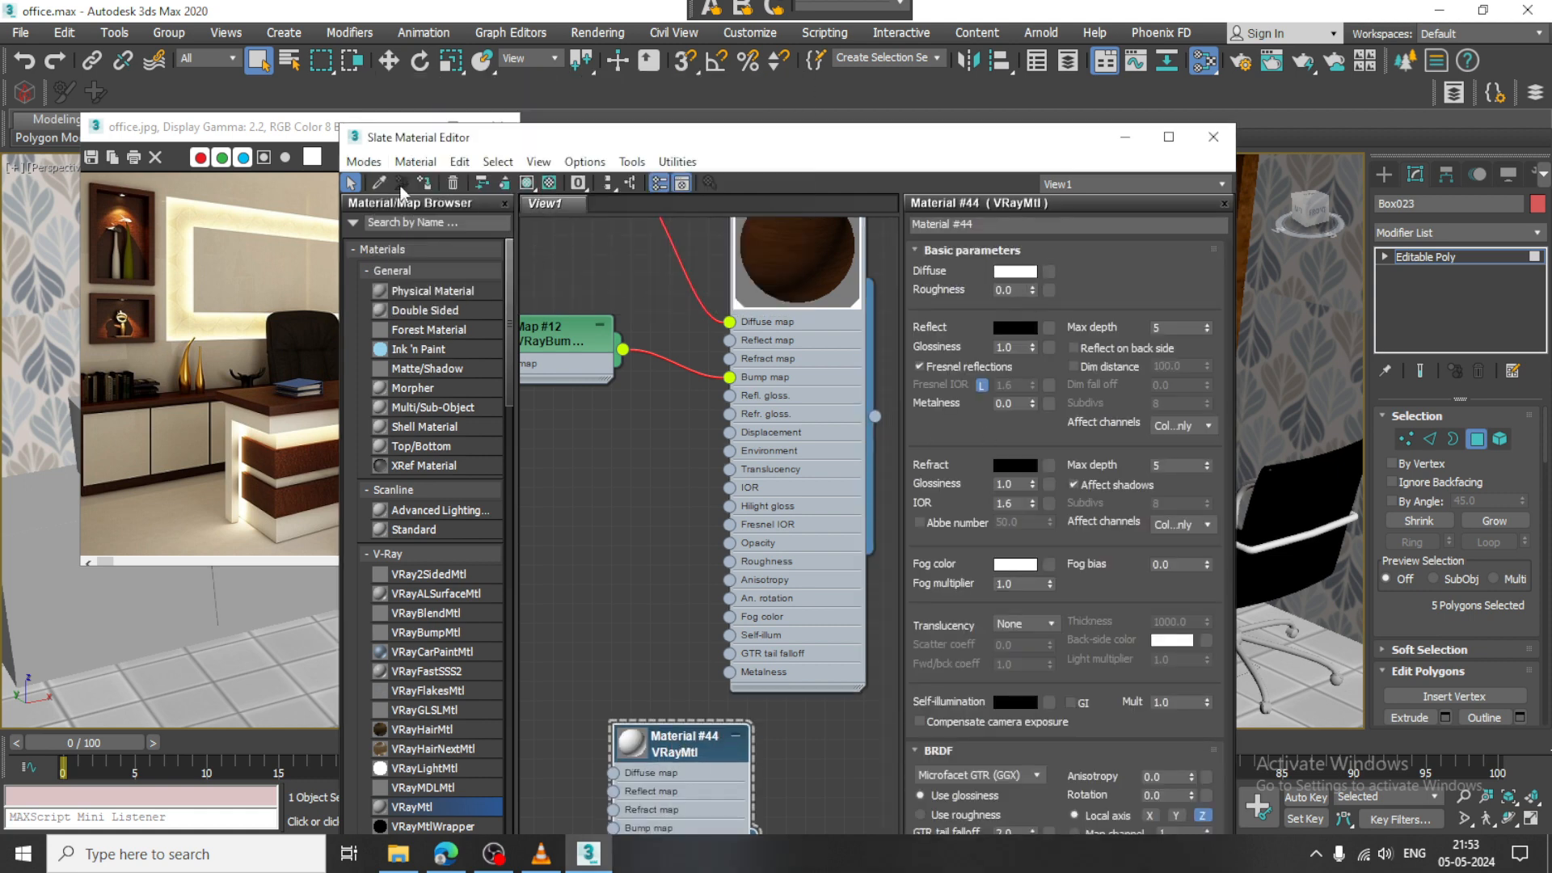
pyautogui.click(526, 183)
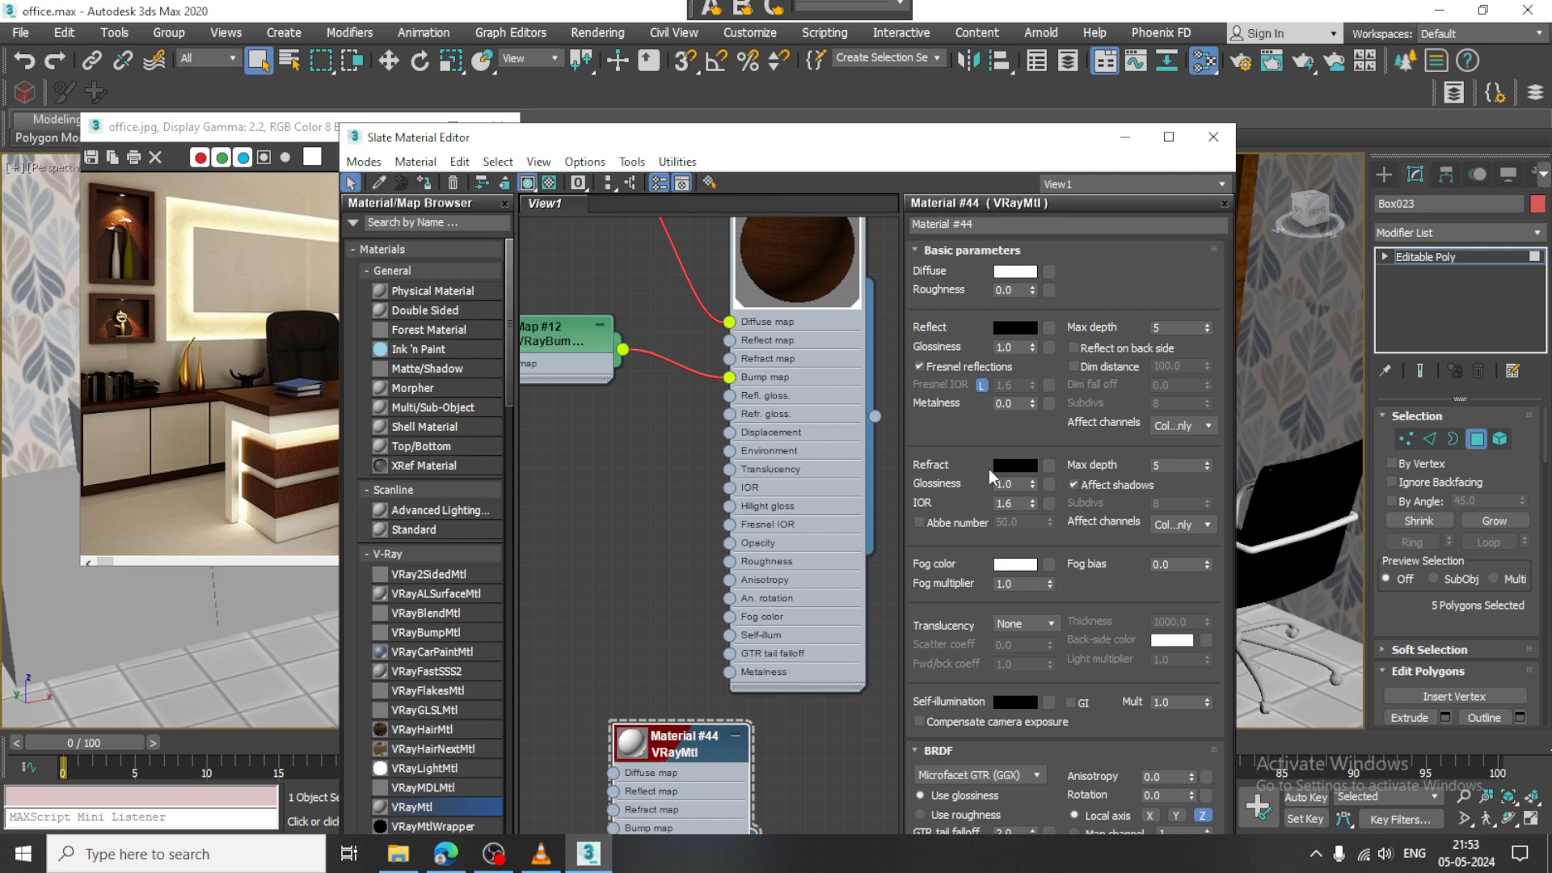
# Set the white material's reflection colour to dark grey and its roughness to 0.3
pyautogui.click(1018, 327)
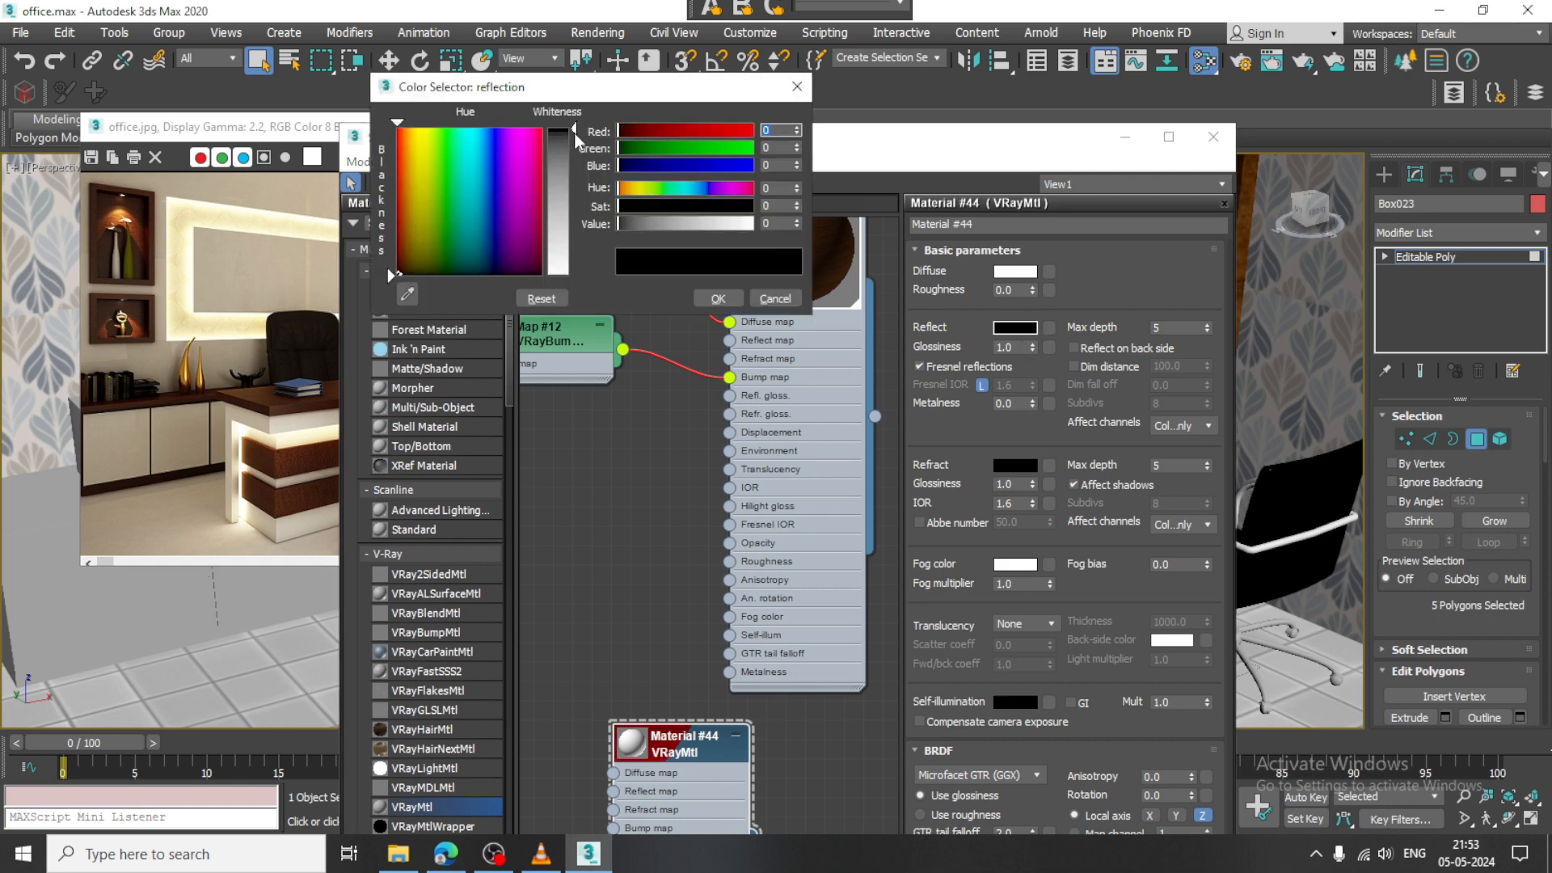
pyautogui.moveTo(575, 129); pyautogui.dragTo(575, 235)
pyautogui.click(717, 299)
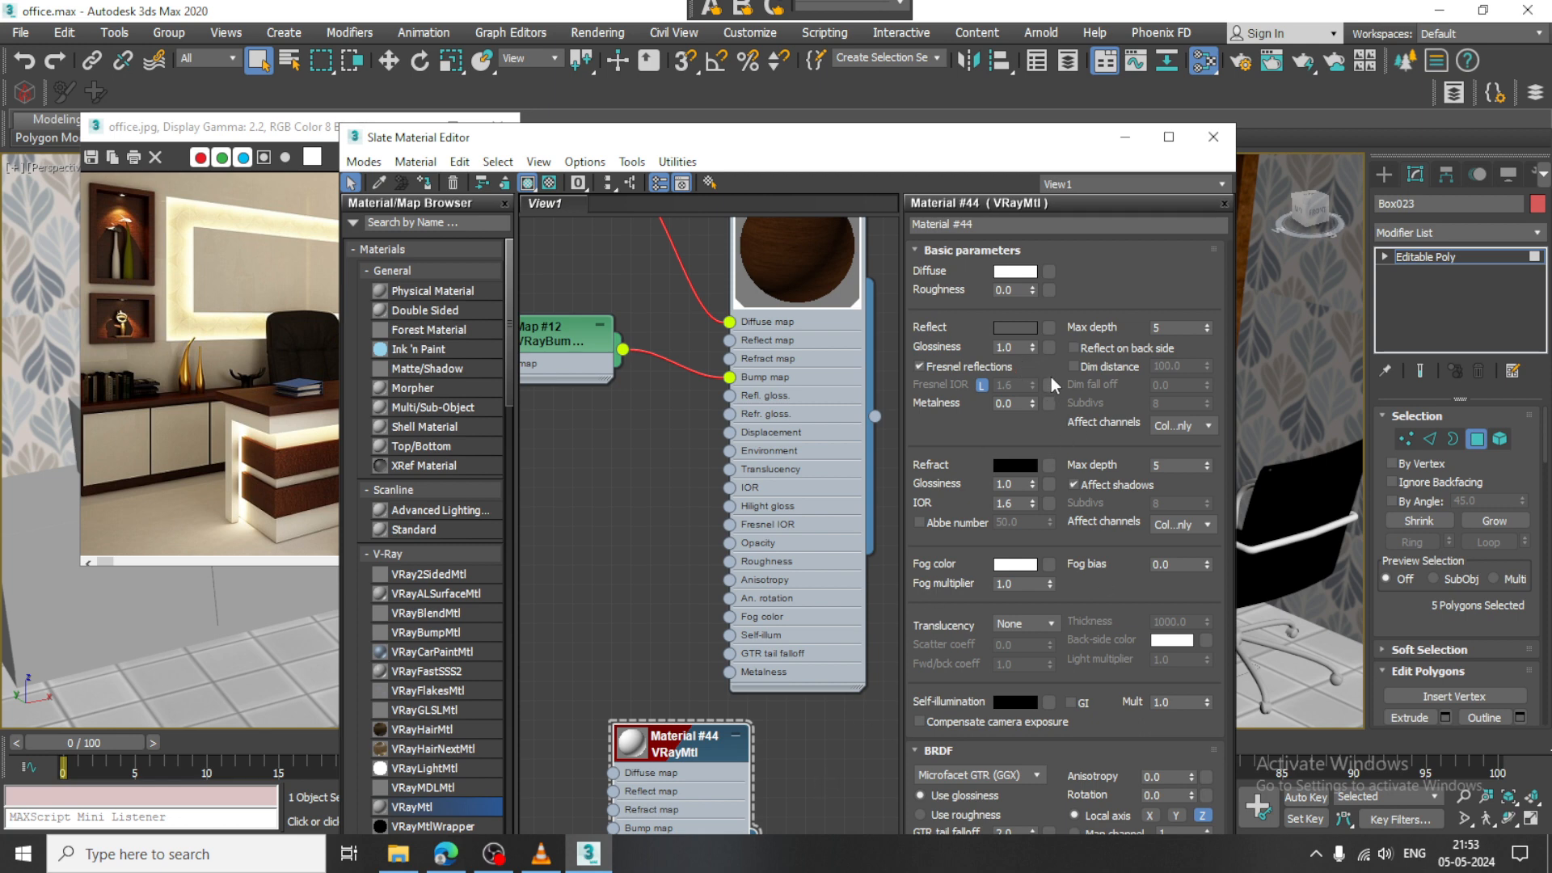
pyautogui.click(1031, 286)
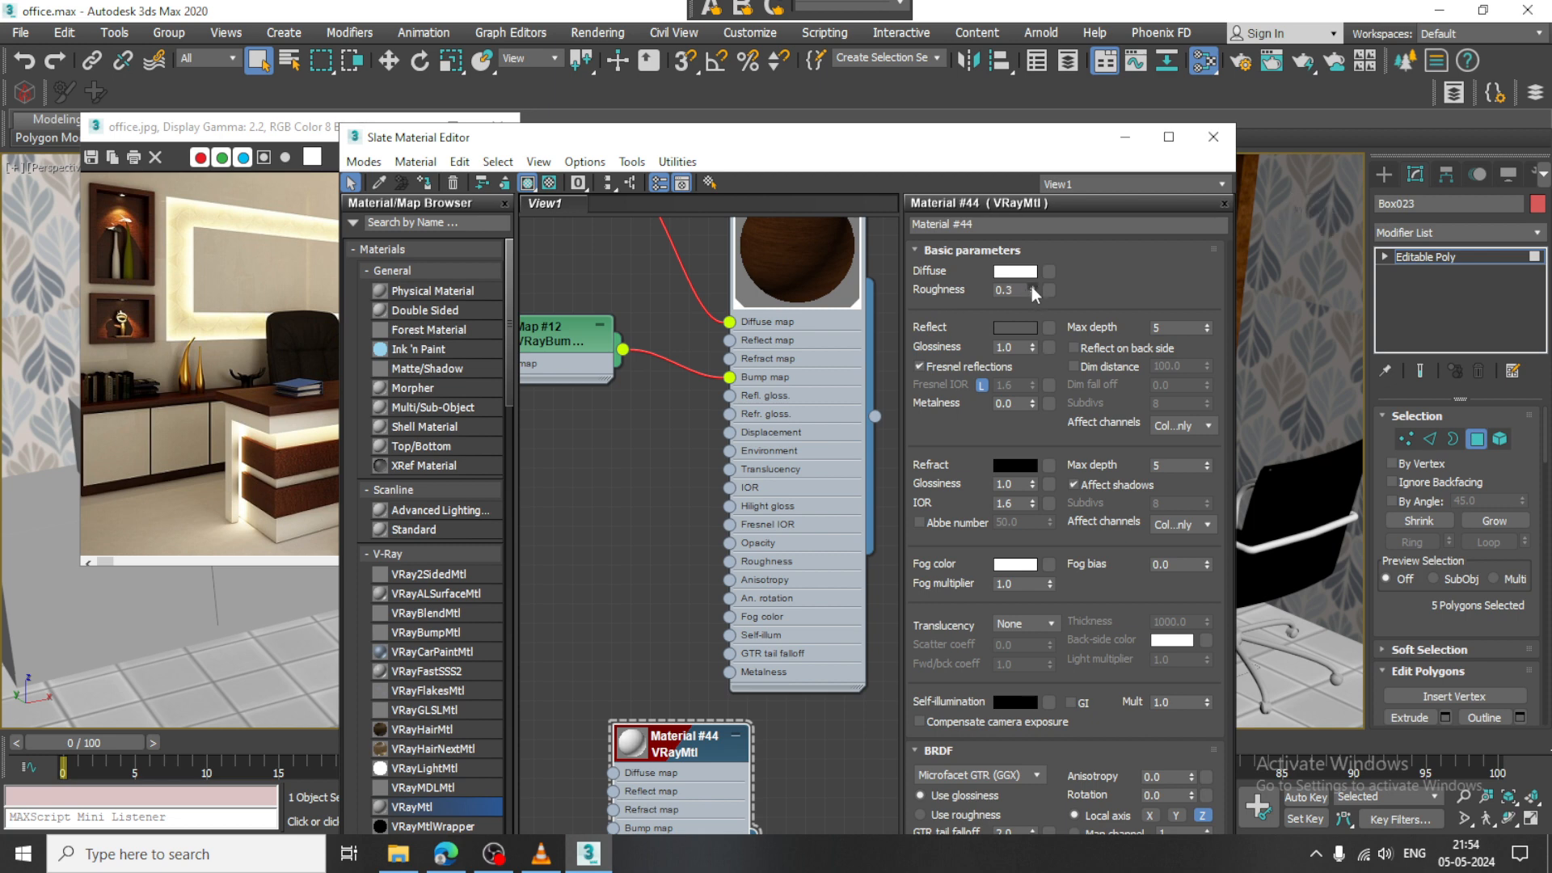
# Set the white material's roughness to 0.4, put the material editor away and leave polygon editing on the desk
pyautogui.click(1031, 286)
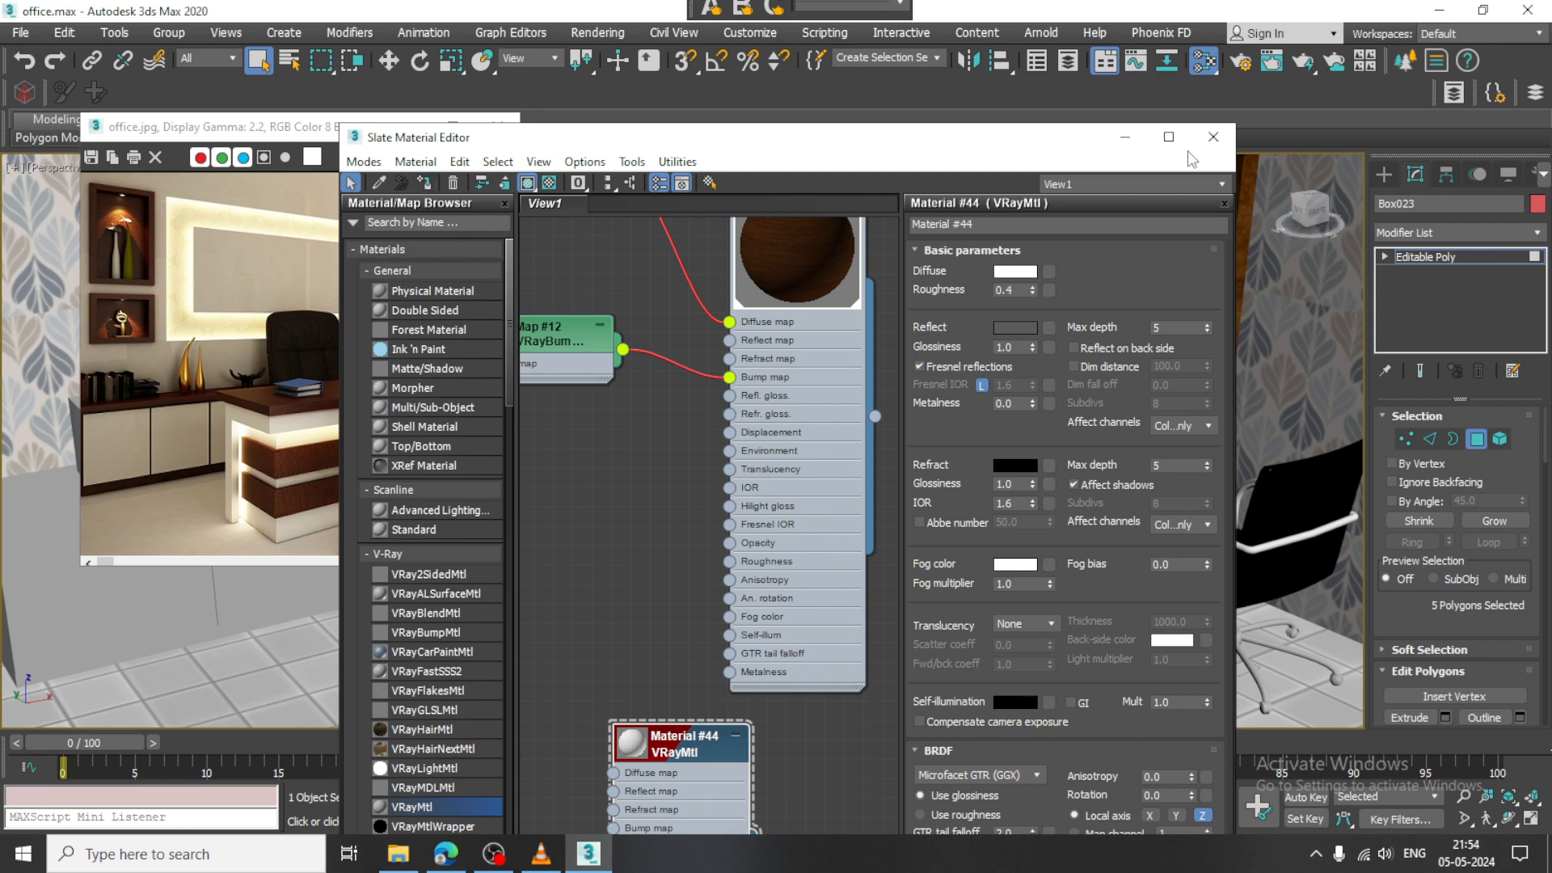
pyautogui.click(1125, 138)
pyautogui.click(1481, 259)
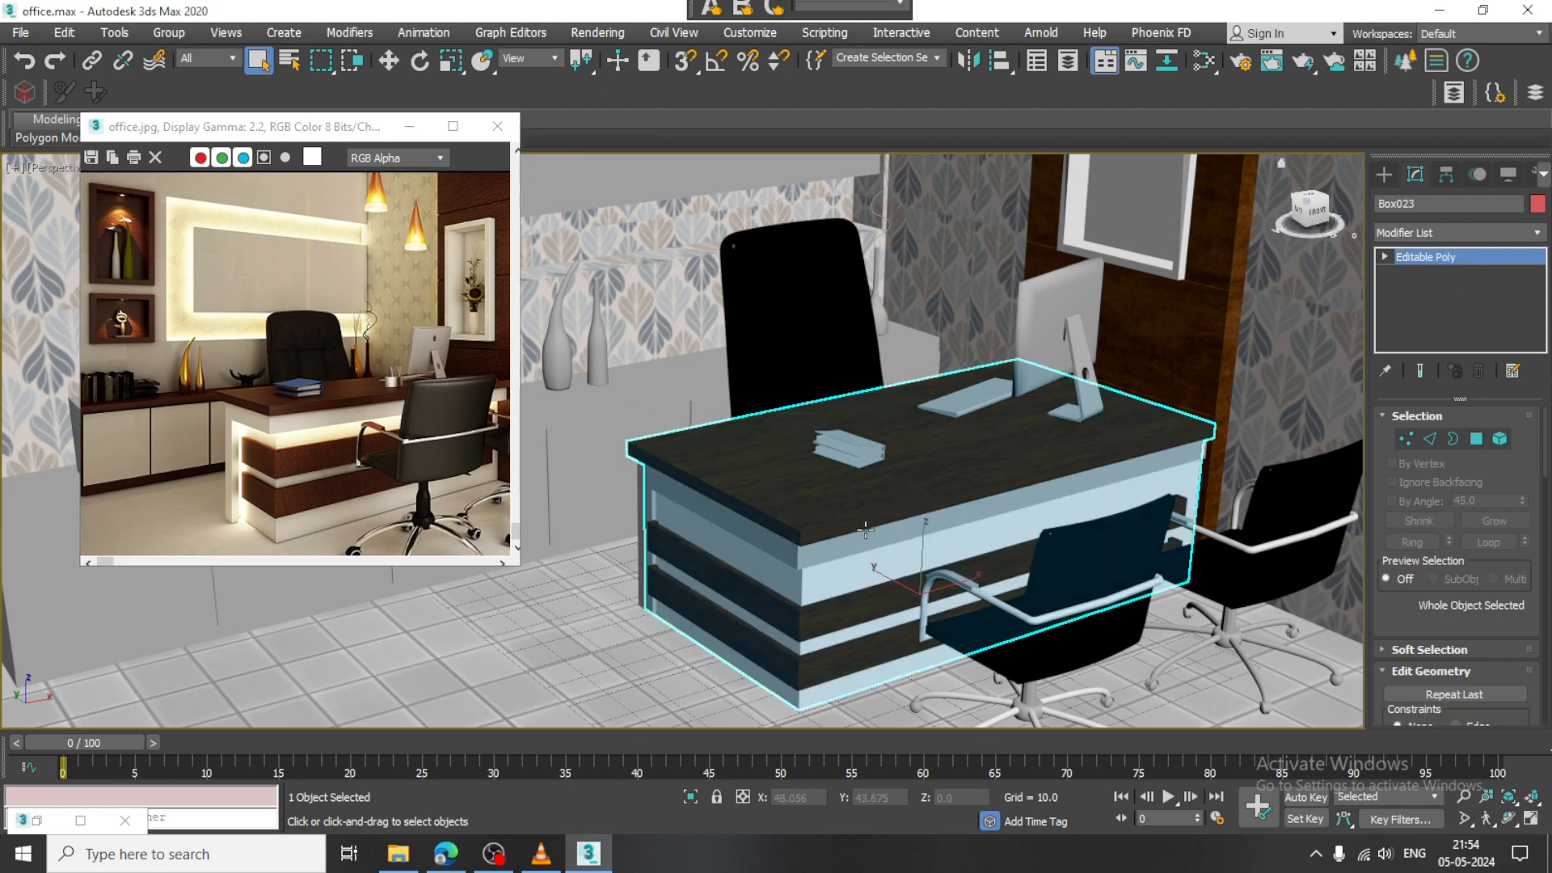
# Select the L-shaped trim panel beneath the desk top and assign the white VRayMtl to it
pyautogui.moveTo(877, 563)
pyautogui.keyDown('alt'); pyautogui.mouseDown(button='middle')
pyautogui.moveTo(911, 461)
pyautogui.moveTo(869, 546)
pyautogui.mouseUp(button='middle'); pyautogui.keyUp('alt')
pyautogui.click(848, 504)
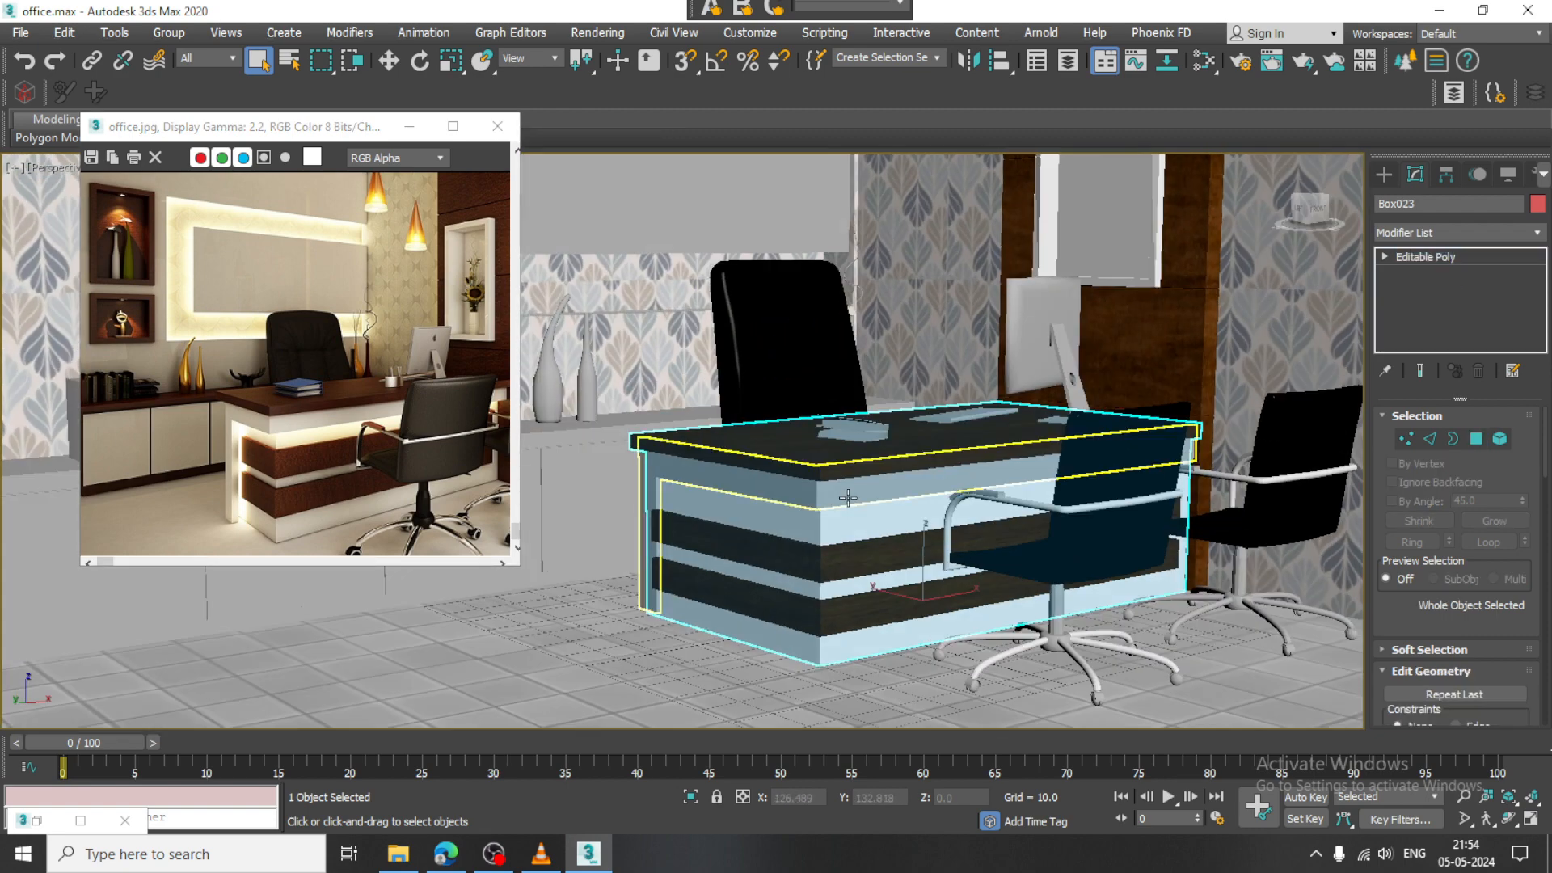
pyautogui.scroll(3, 848, 505)
pyautogui.press('m')
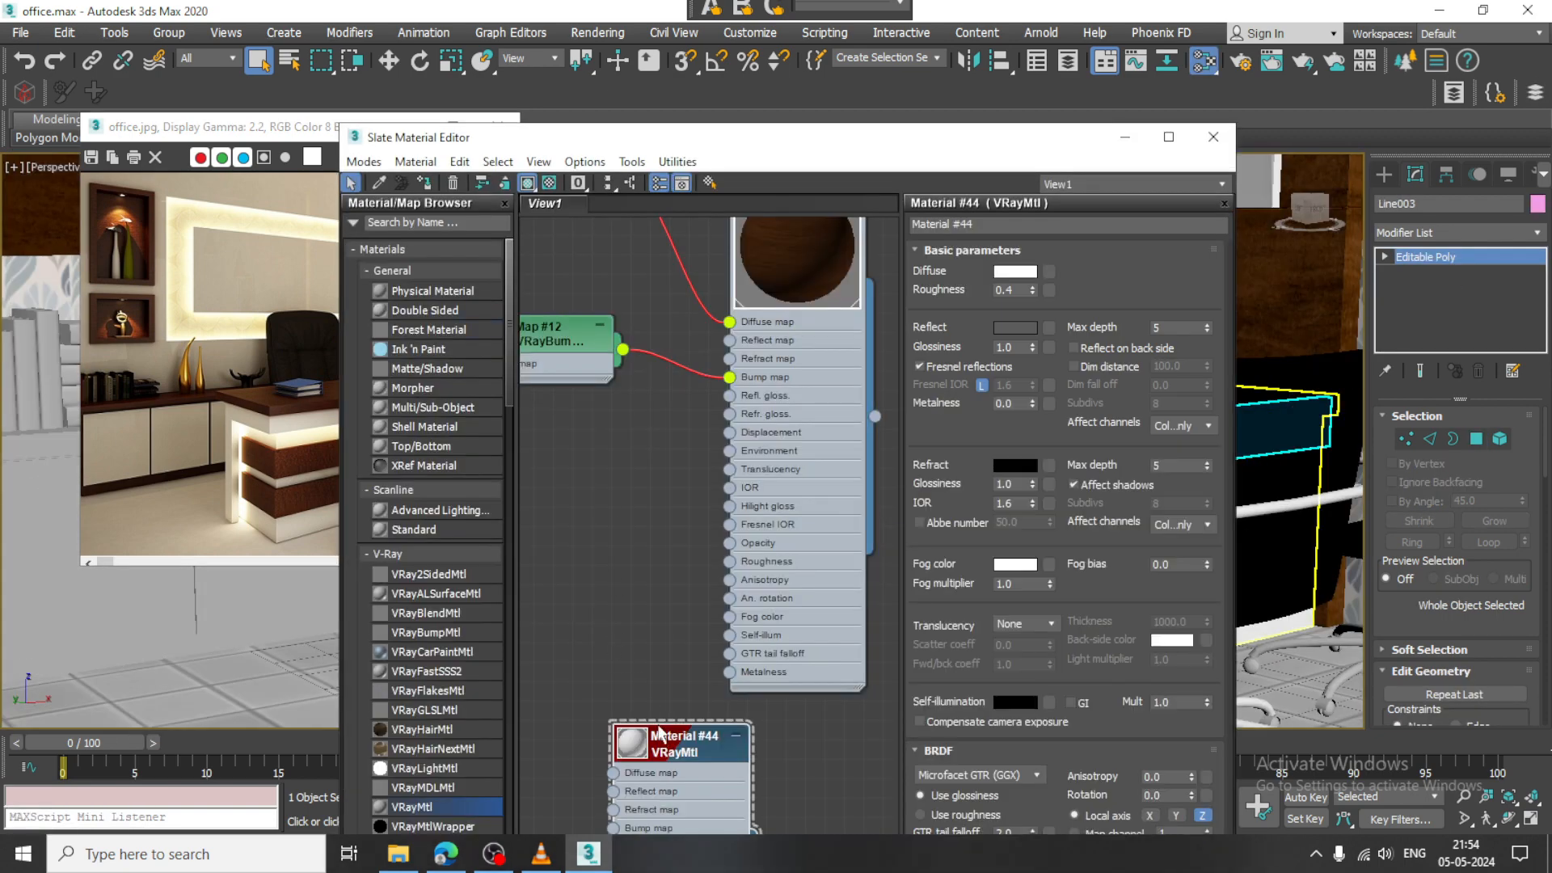
pyautogui.click(1132, 138)
pyautogui.scroll(-4, 954, 376)
pyautogui.keyDown('alt'); pyautogui.moveTo(953, 485); pyautogui.dragTo(998, 497, button='middle'); pyautogui.keyUp('alt')
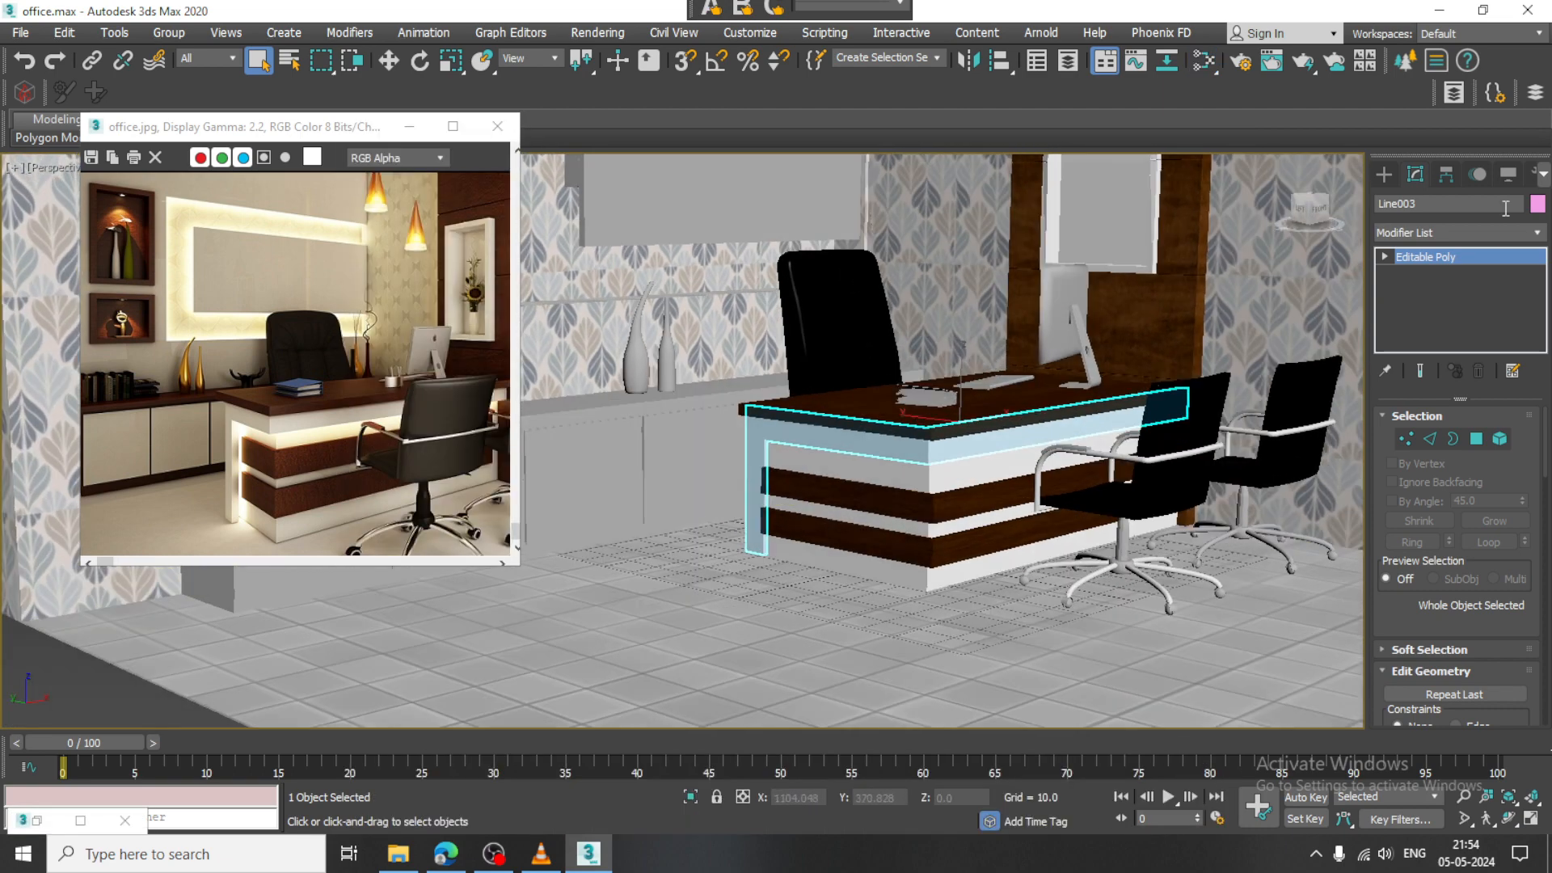
# Select the large rectangular panel on the back wall and assign the white VRayMtl to it
pyautogui.click(1445, 249)
pyautogui.moveTo(863, 304); pyautogui.dragTo(1052, 537, button='middle')
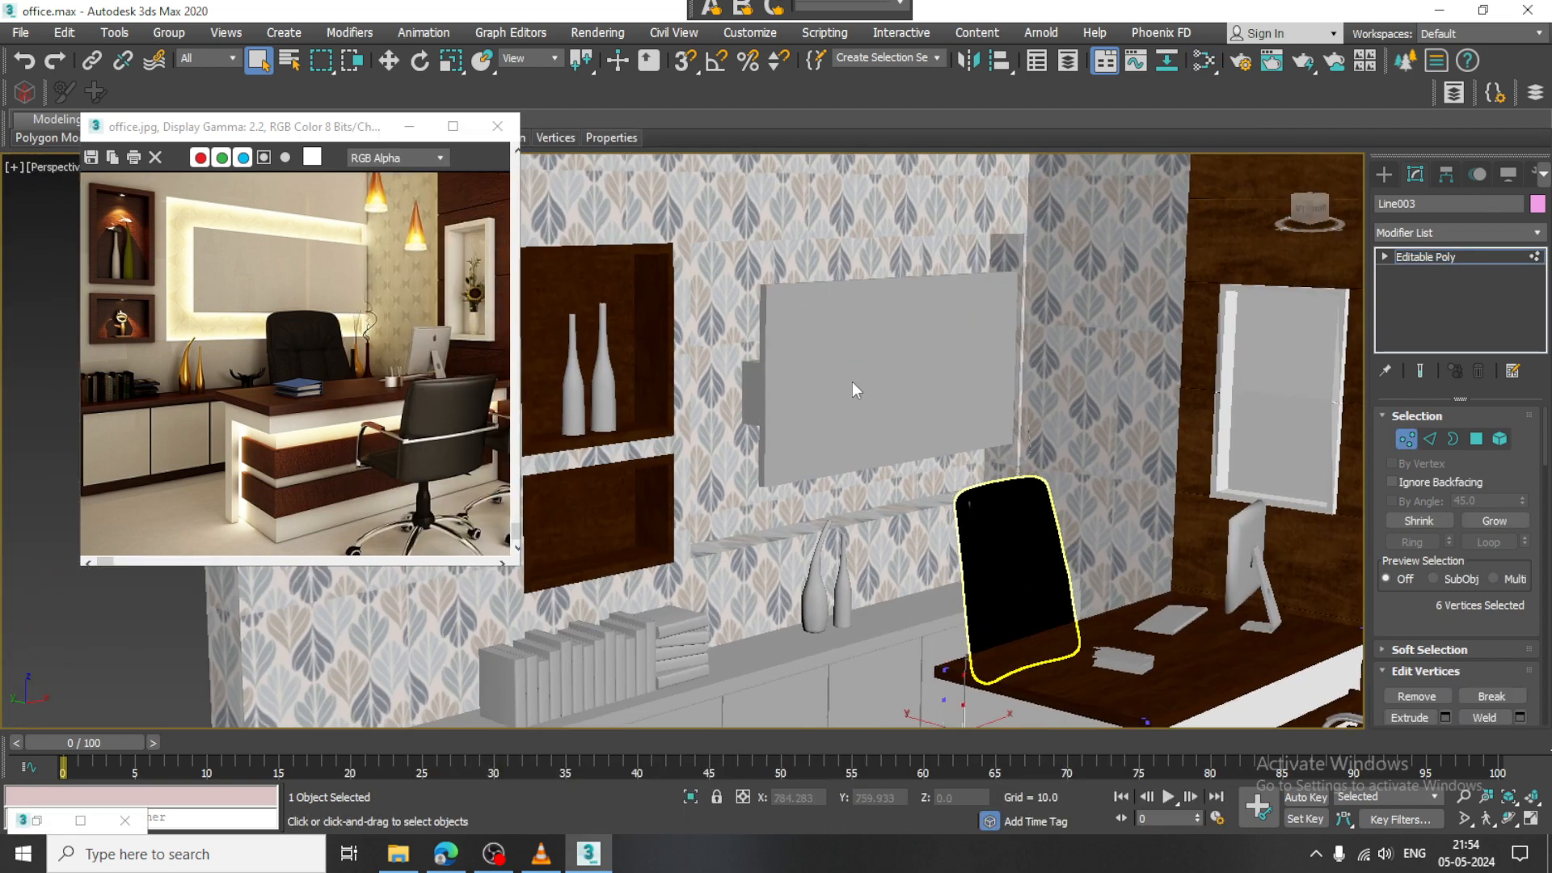
pyautogui.click(1428, 255)
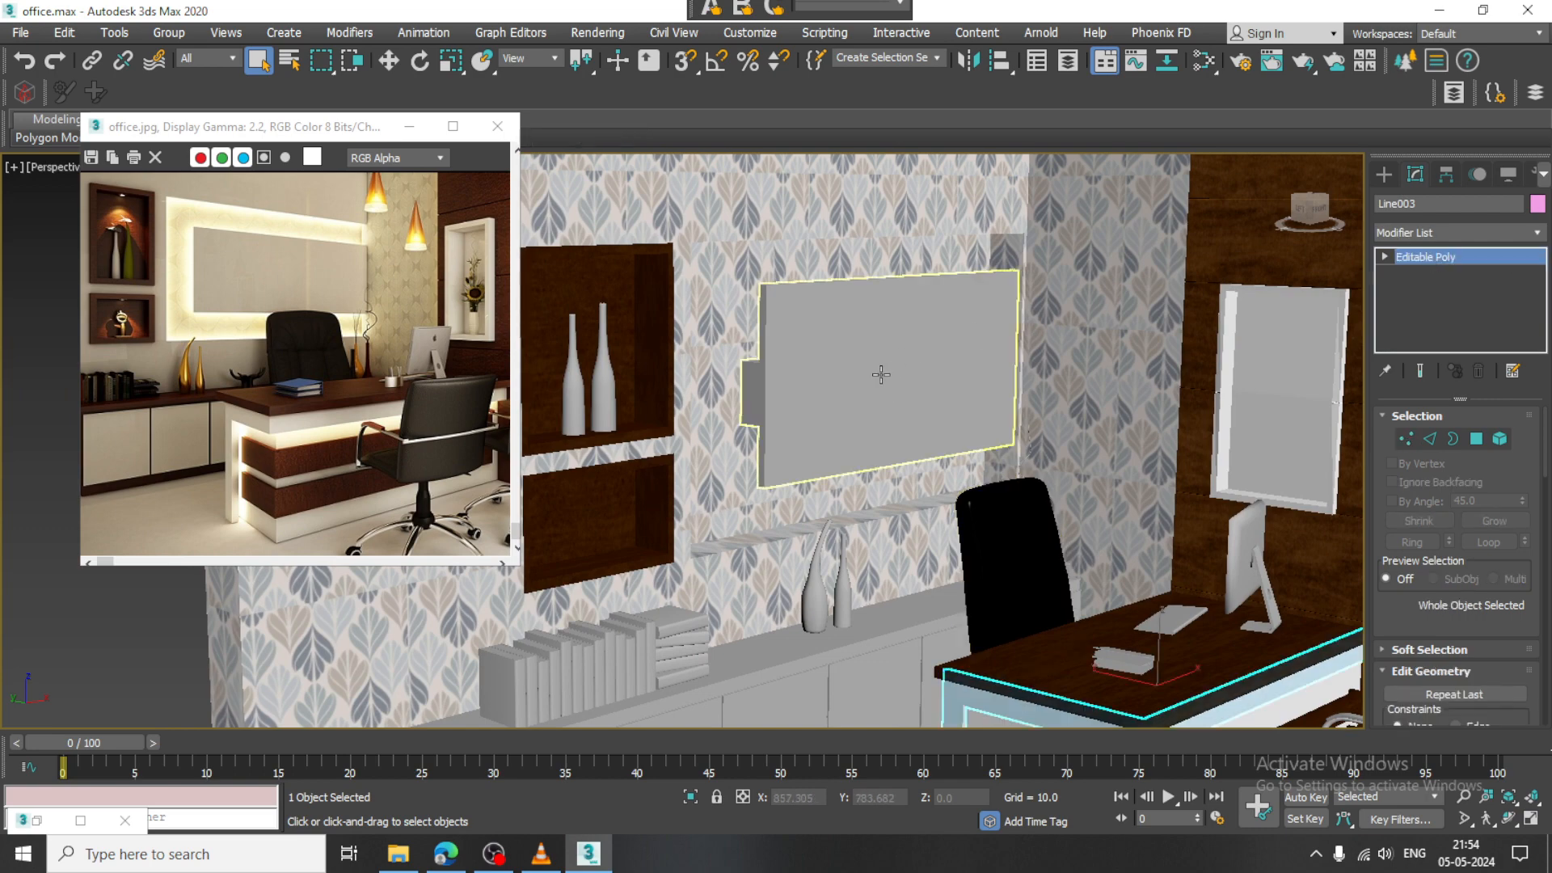
pyautogui.click(841, 348)
pyautogui.press('m')
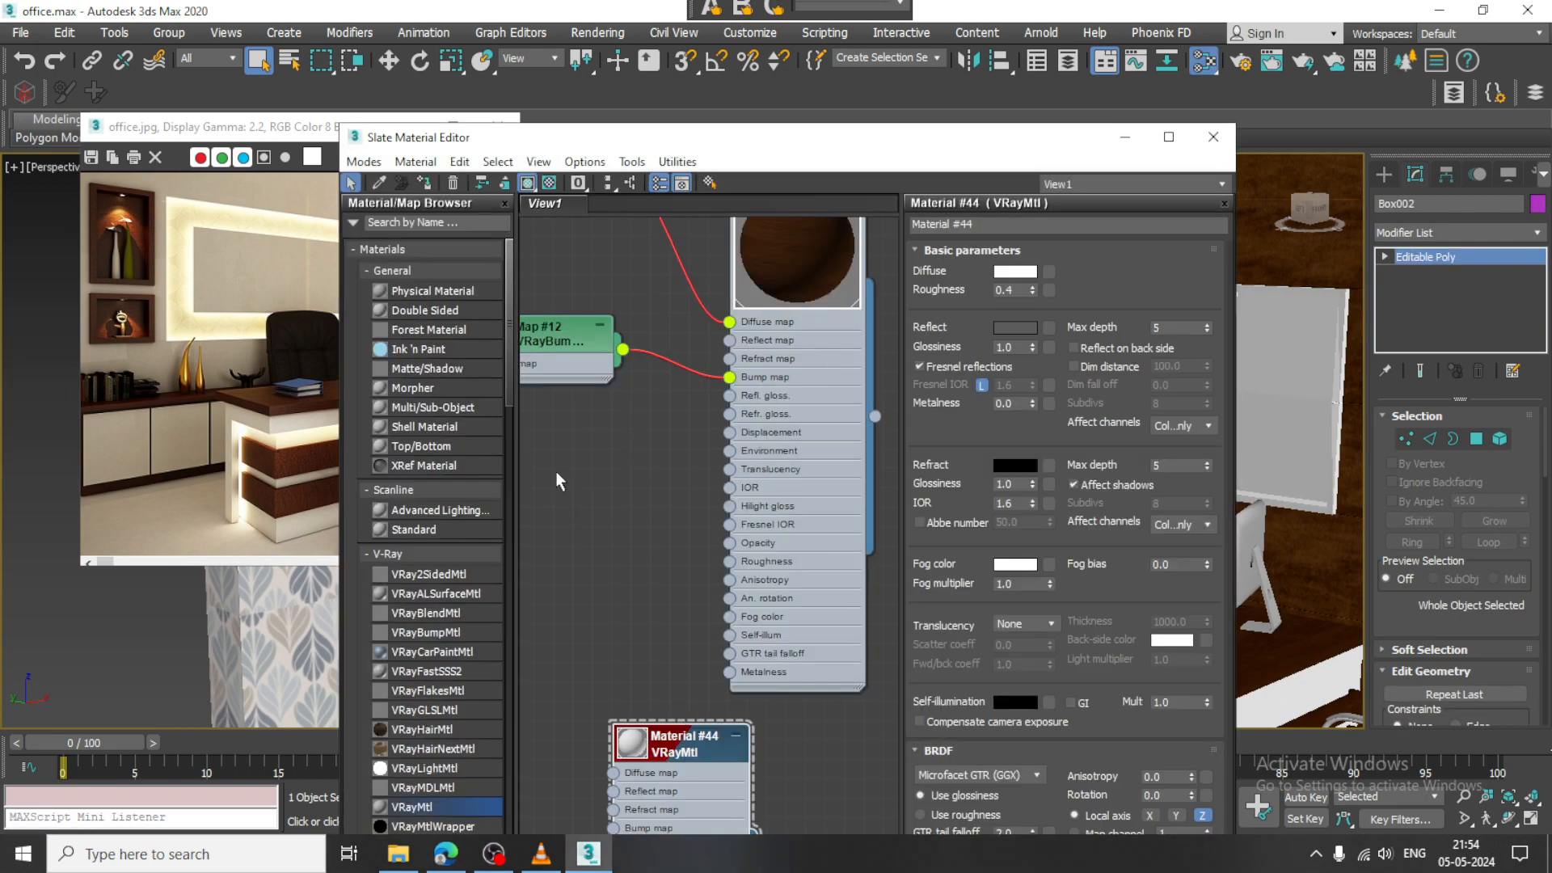
pyautogui.click(1124, 137)
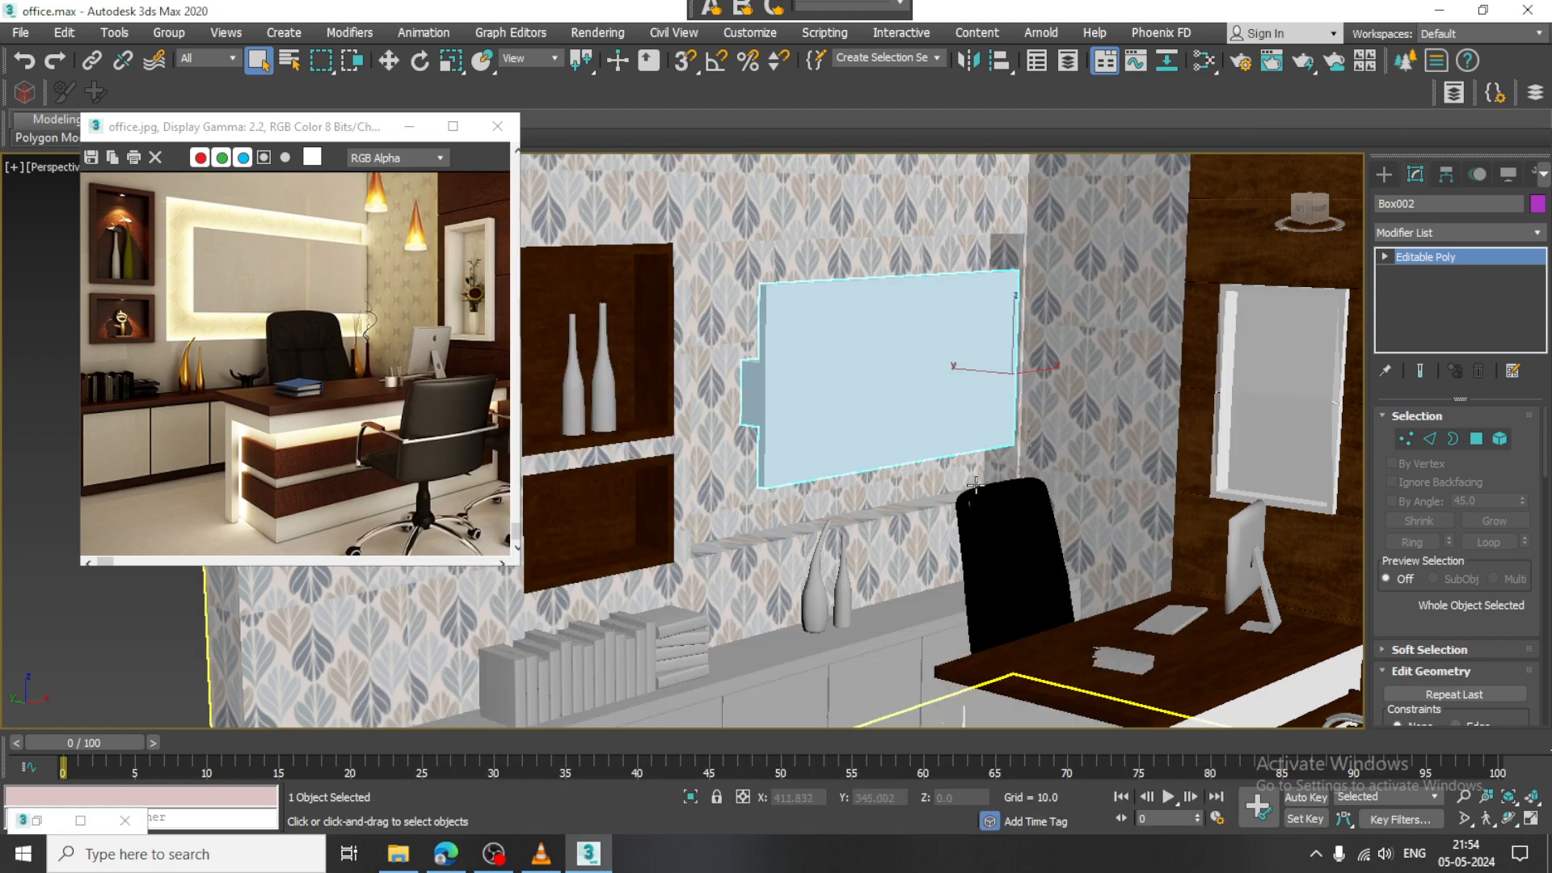
# Attach the neighbouring upright books at the end of the back cabinet into one object and open the Slate Material Editor
pyautogui.scroll(-5, 976, 485)
pyautogui.moveTo(975, 477); pyautogui.dragTo(1024, 437, button='middle')
pyautogui.scroll(5, 1033, 428)
pyautogui.click(904, 479)
pyautogui.scroll(2, 903, 478)
pyautogui.moveTo(892, 478); pyautogui.dragTo(917, 476, button='middle')
pyautogui.scroll(2, 916, 476)
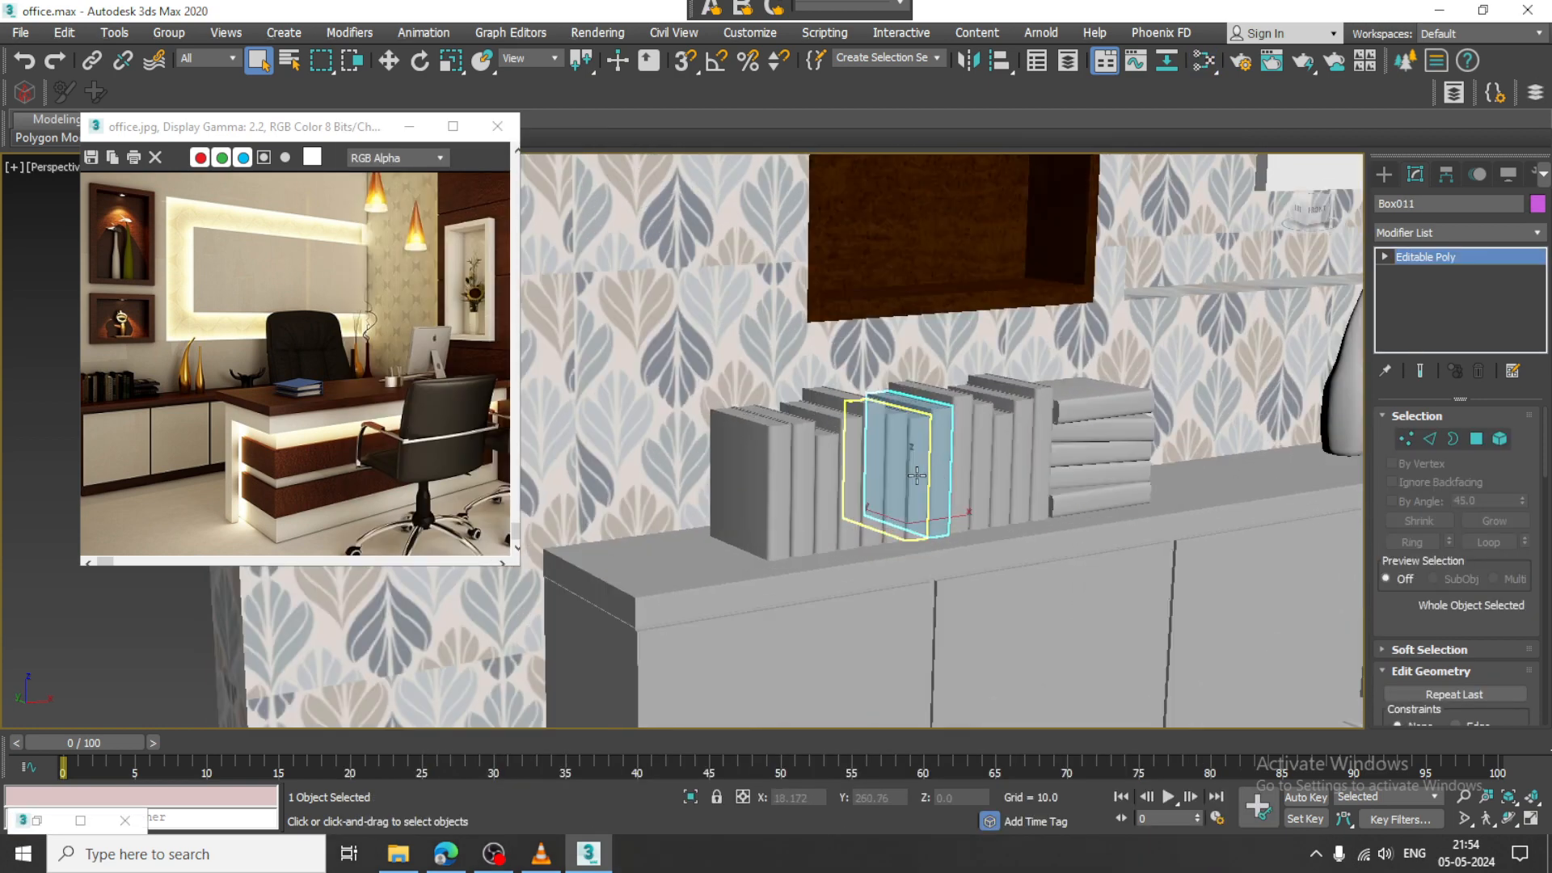
pyautogui.press('w')
pyautogui.scroll(-5, 1423, 521)
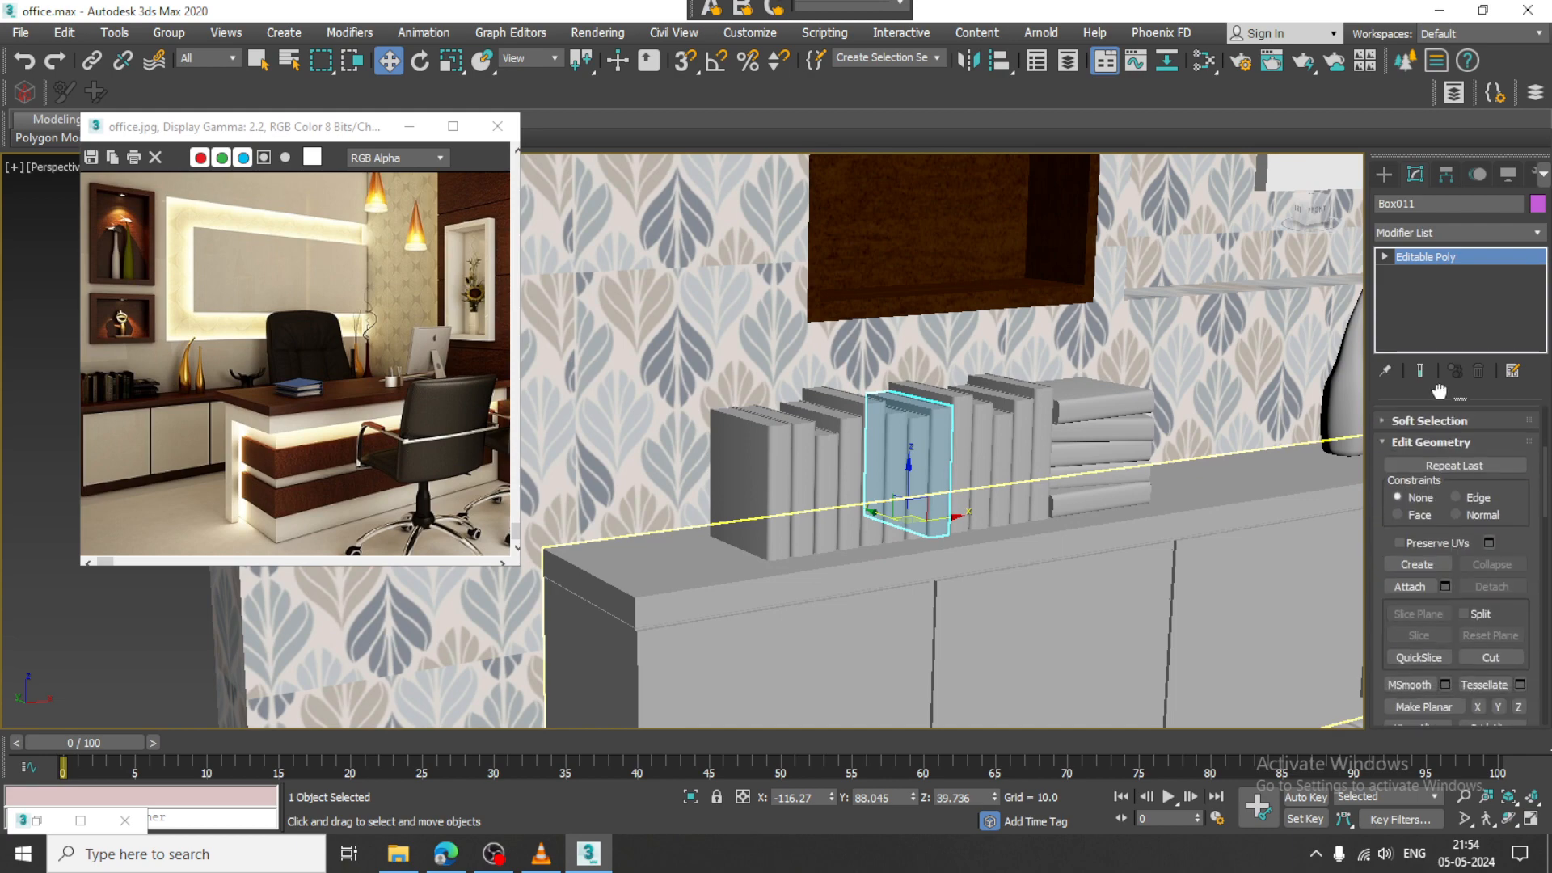
pyautogui.click(1408, 536)
pyautogui.scroll(3, 842, 516)
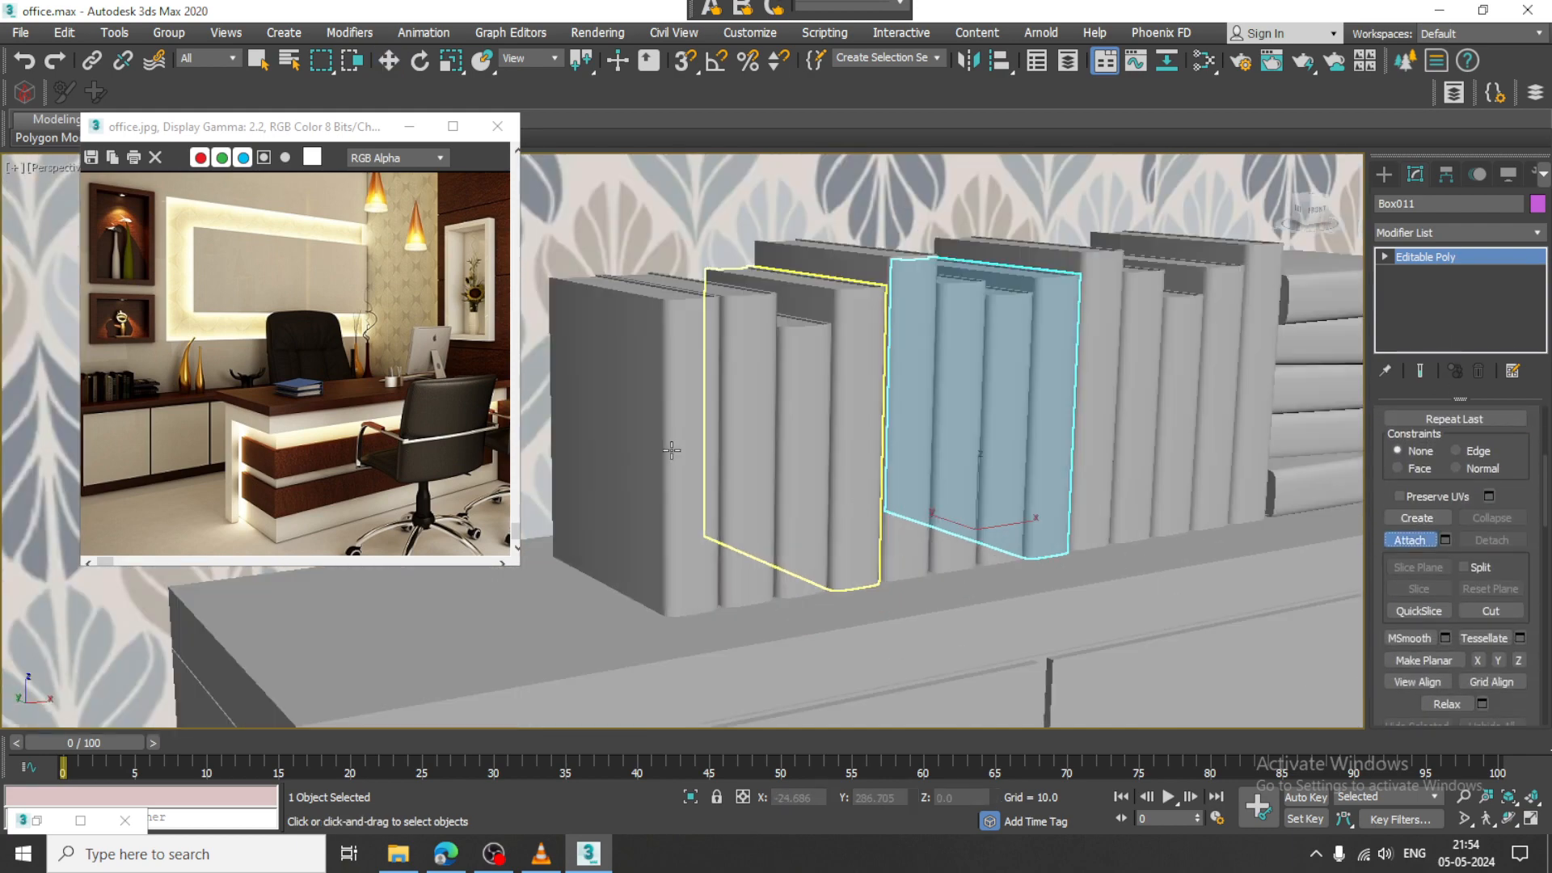
pyautogui.click(666, 388)
pyautogui.click(808, 391)
pyautogui.click(844, 382)
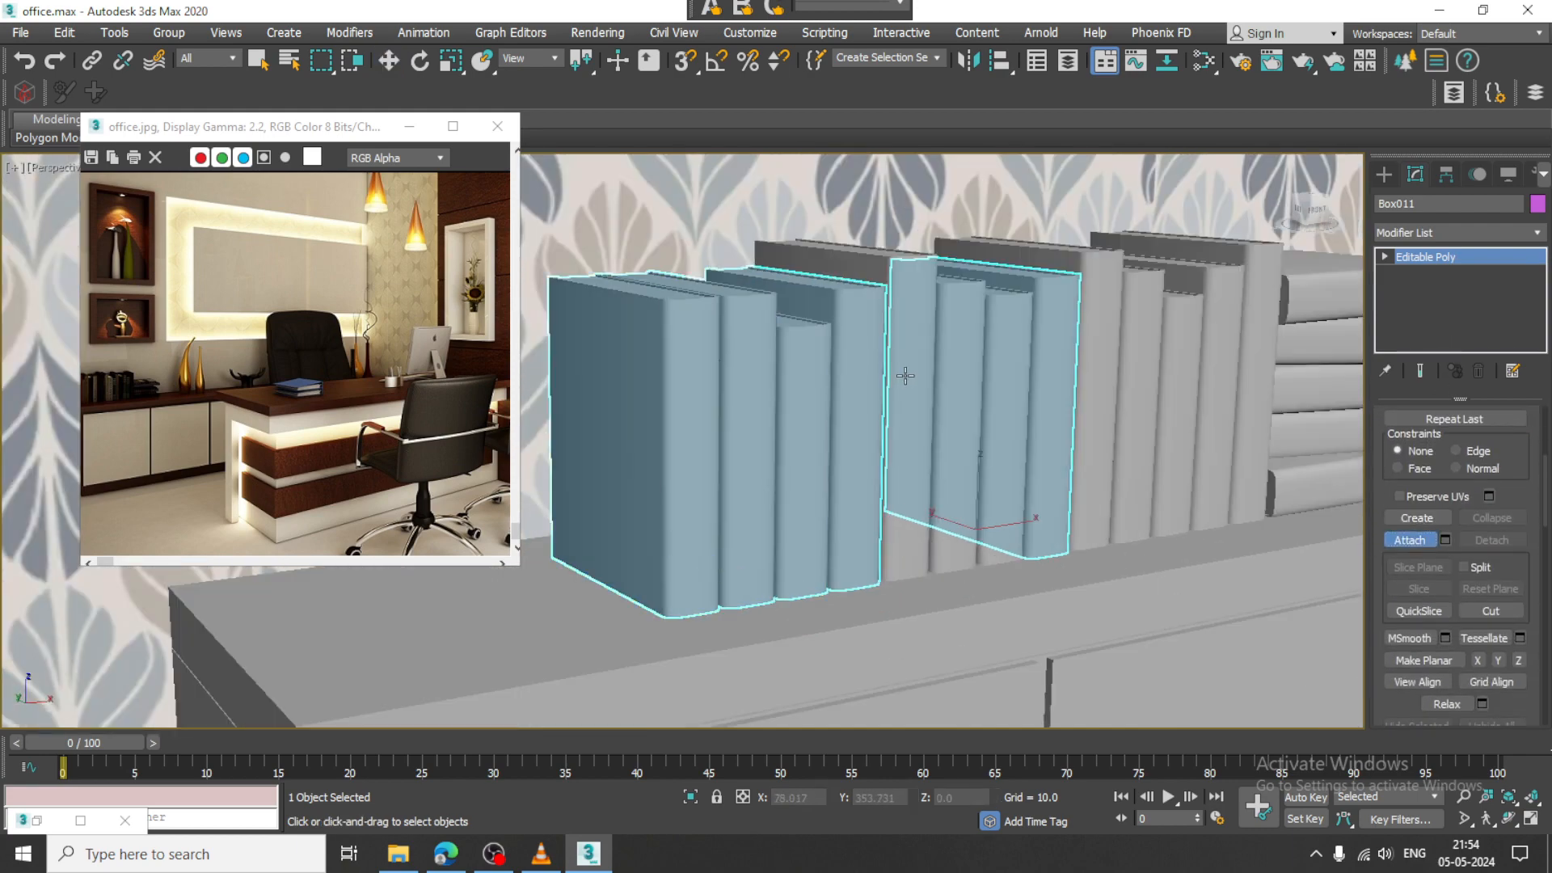
pyautogui.click(905, 375)
pyautogui.click(967, 375)
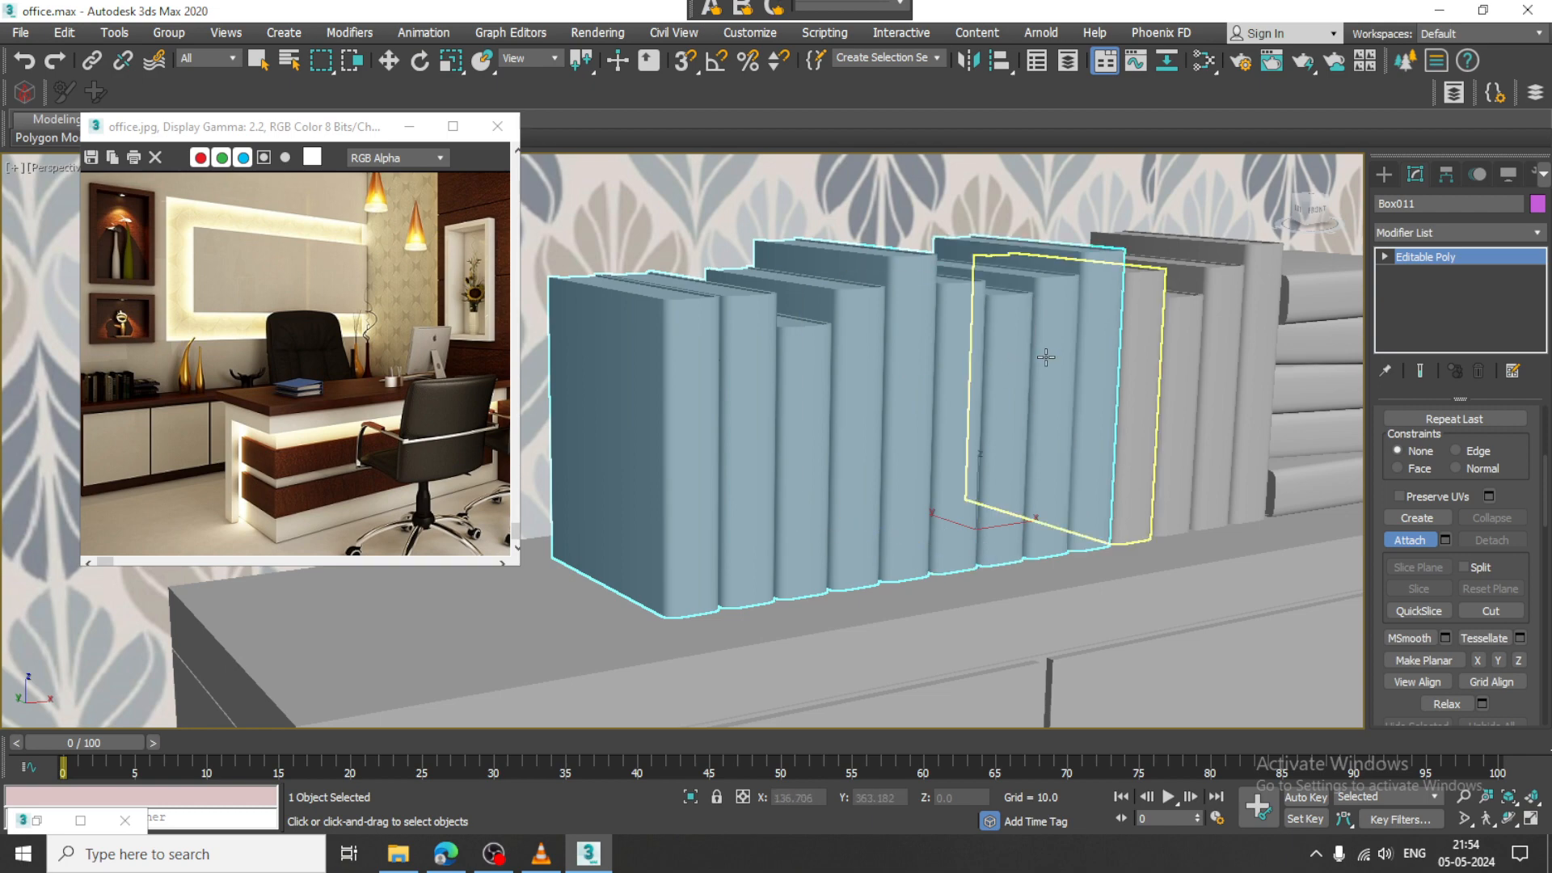
pyautogui.press('w')
pyautogui.scroll(-4, 1026, 380)
pyautogui.press('m')
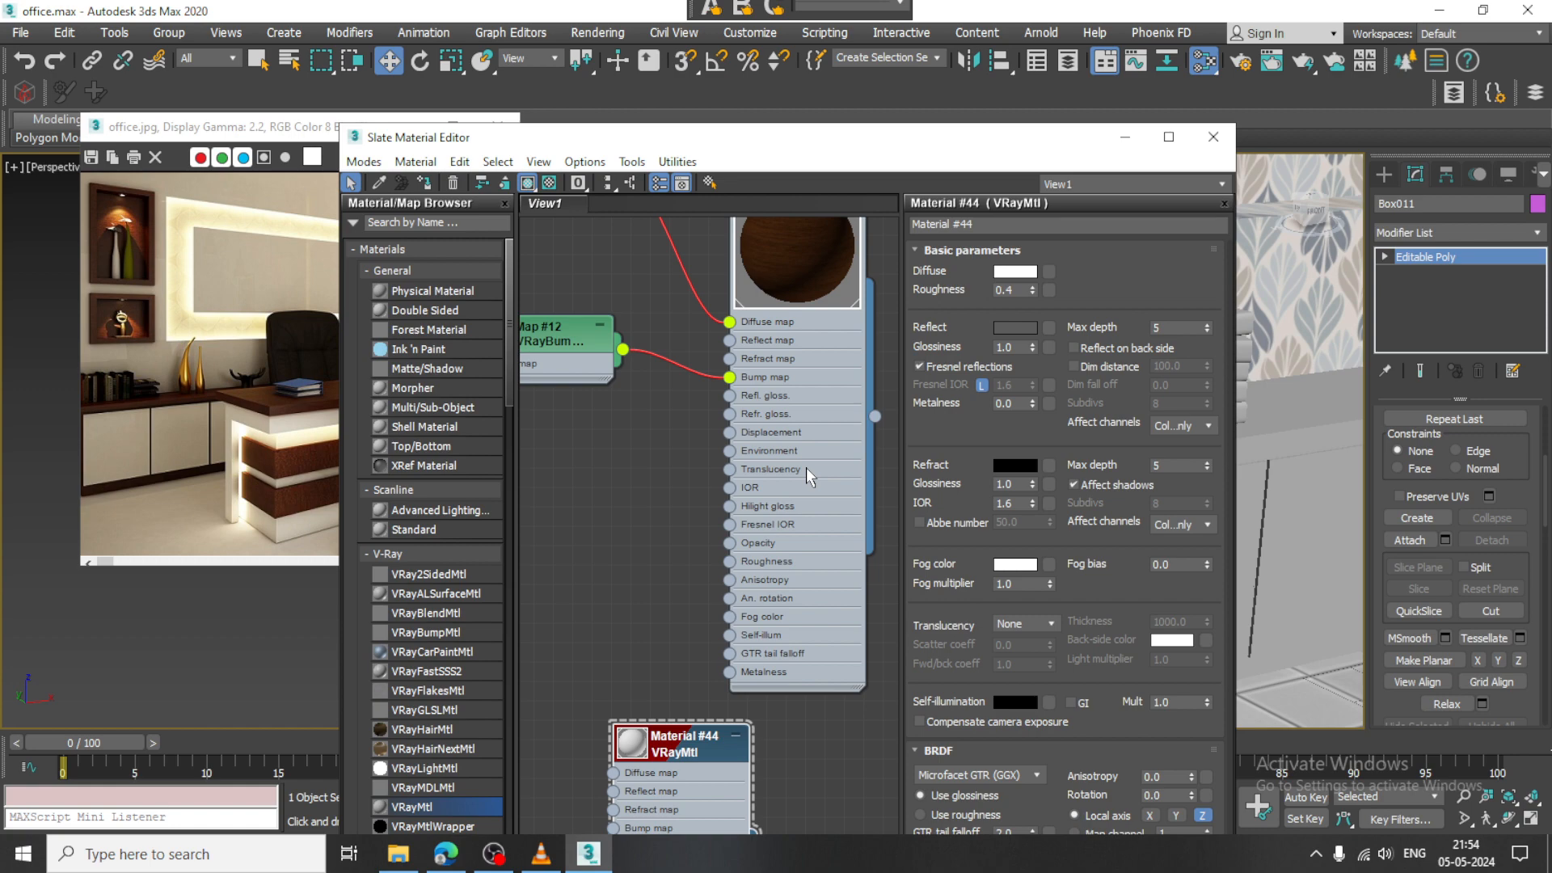
pyautogui.click(493, 853)
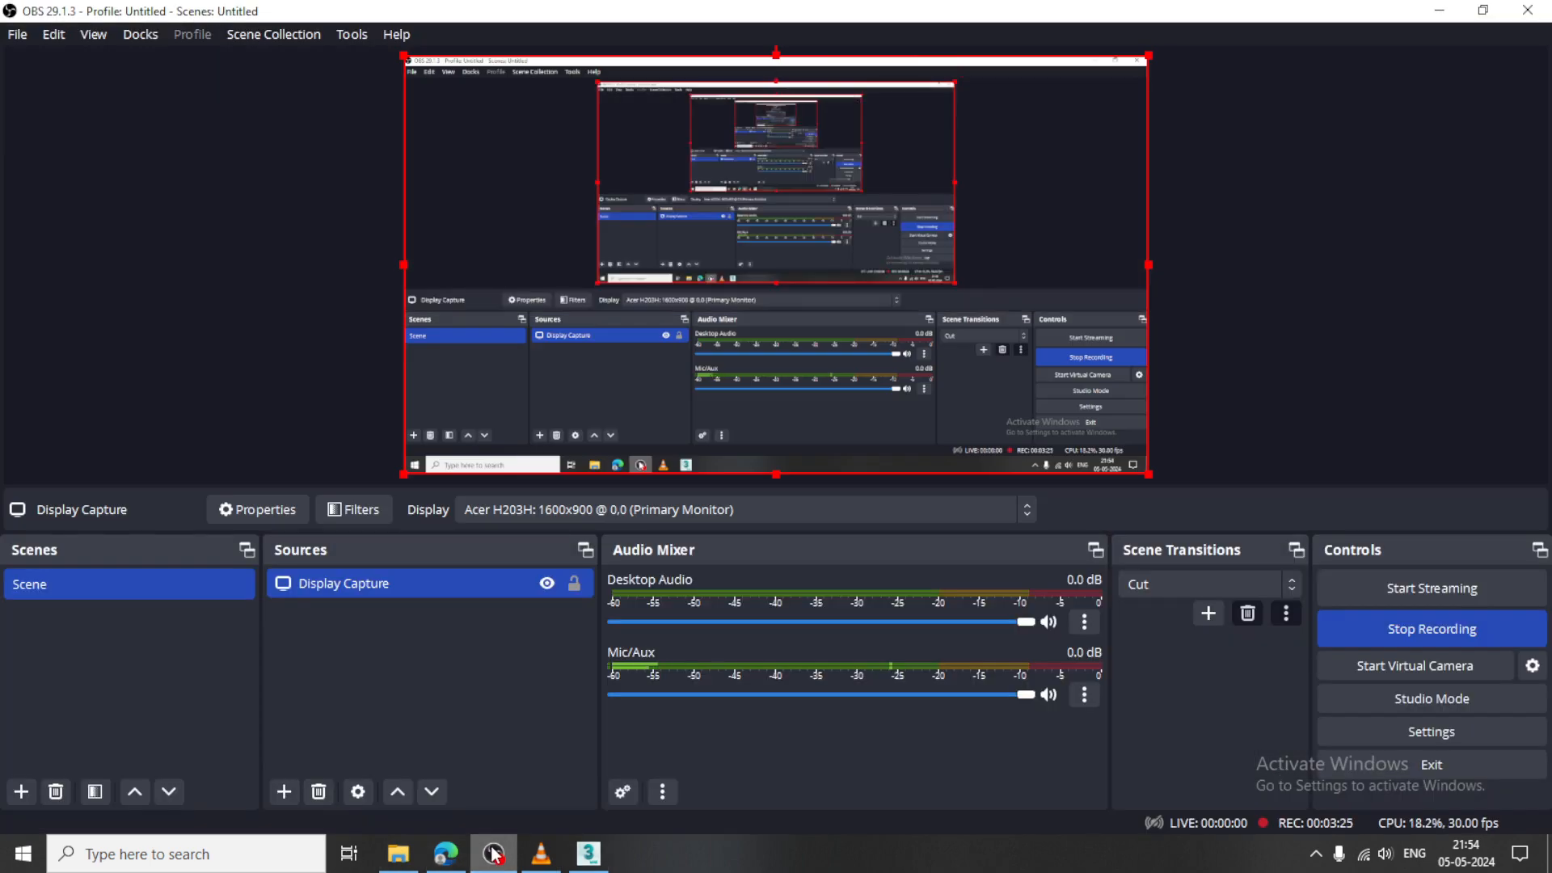
pyautogui.click(493, 853)
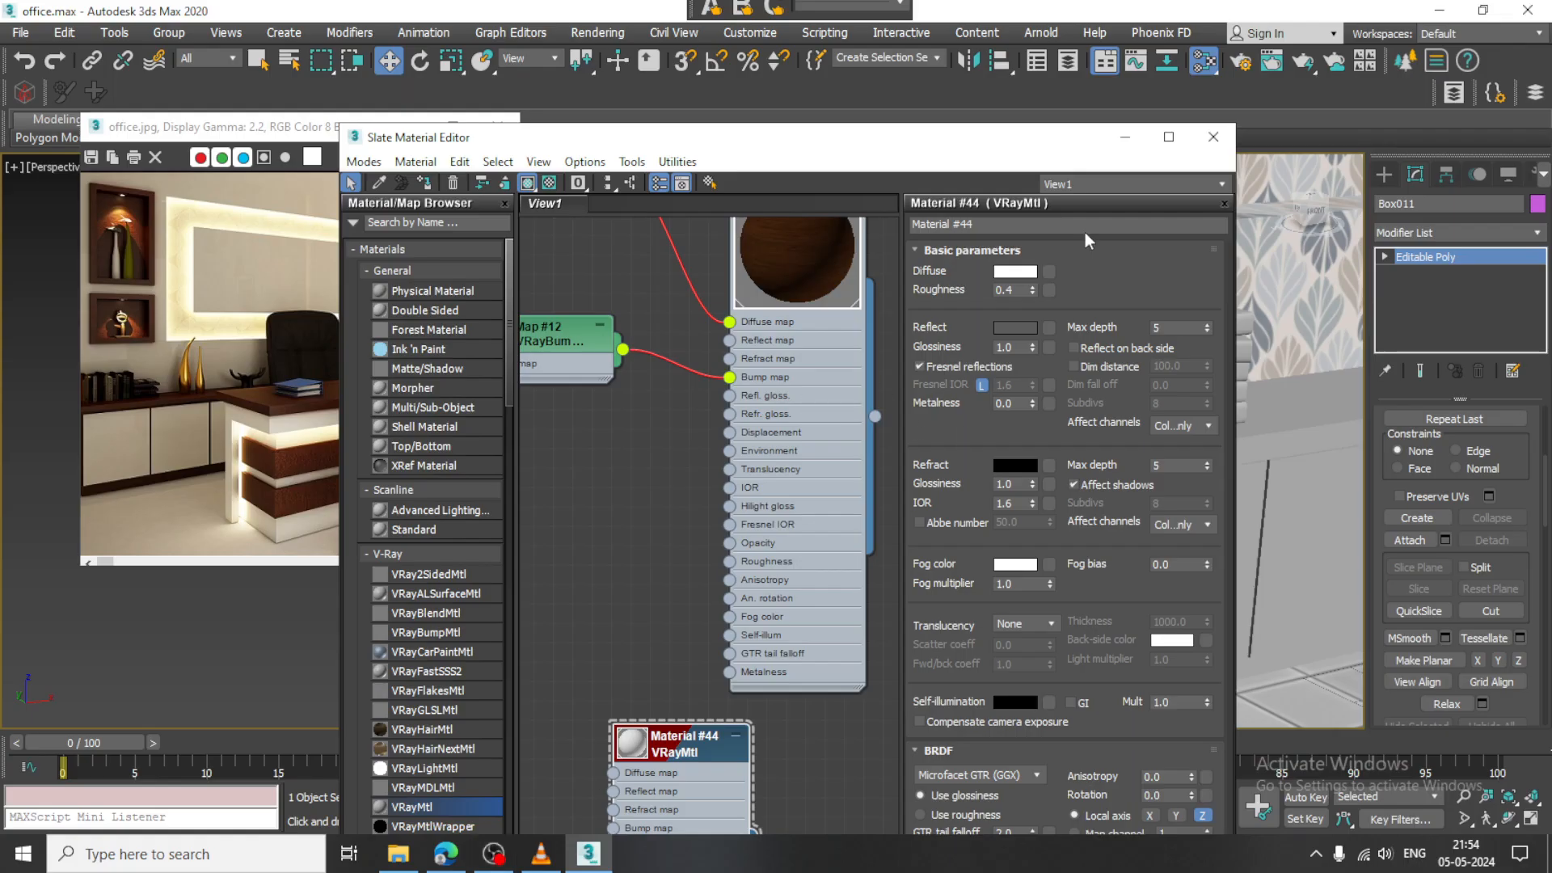
# Maximize the material editor and create a new VRayMtl node below the white material
pyautogui.click(1168, 137)
pyautogui.moveTo(495, 766); pyautogui.dragTo(755, 191, button='middle')
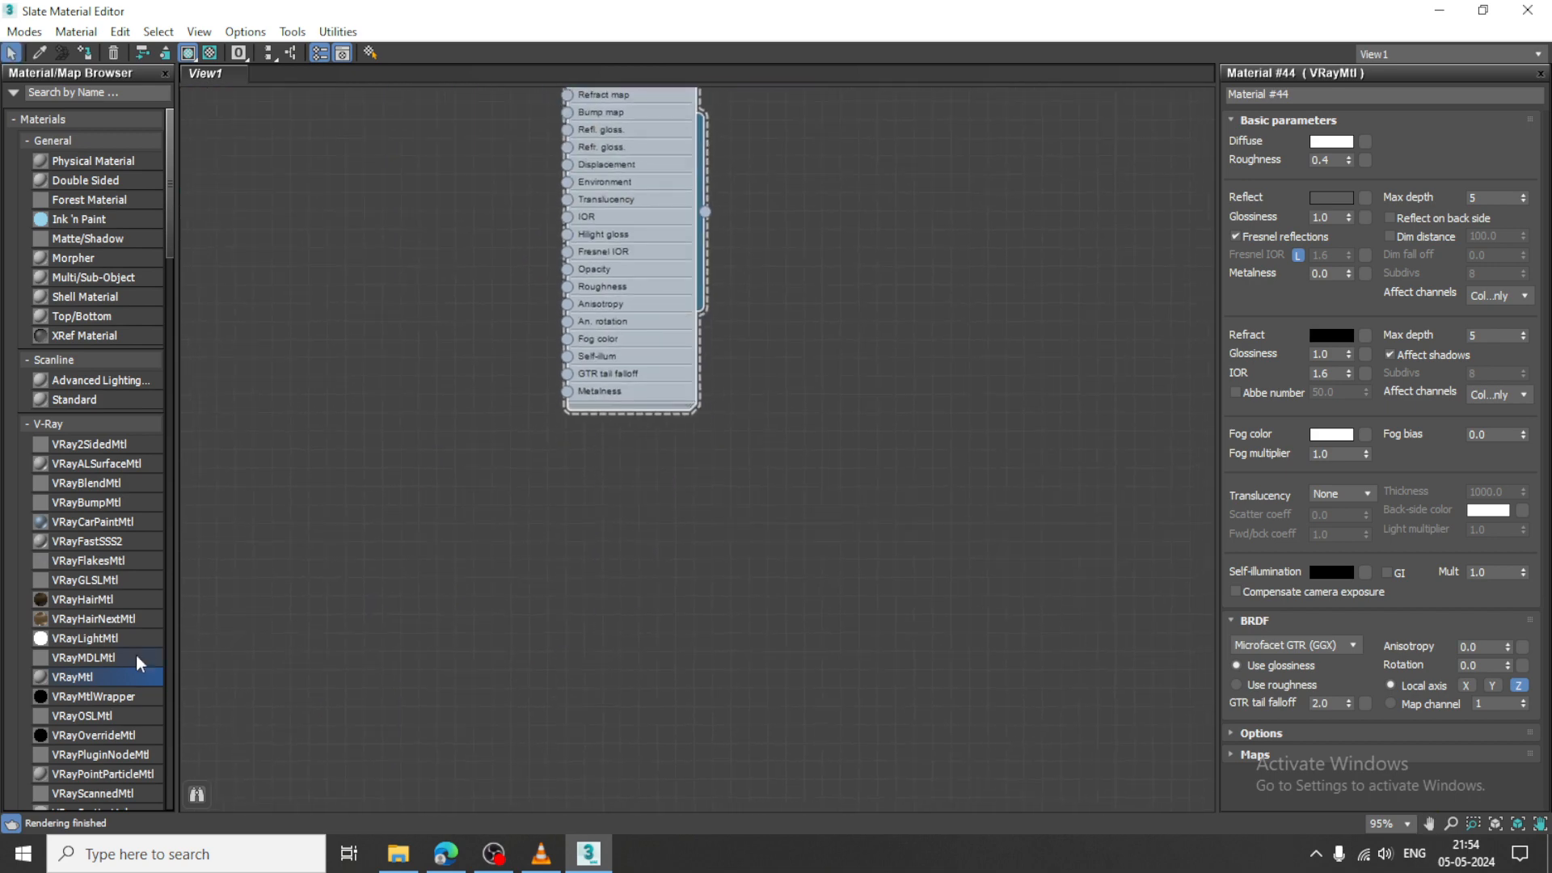
pyautogui.click(628, 498)
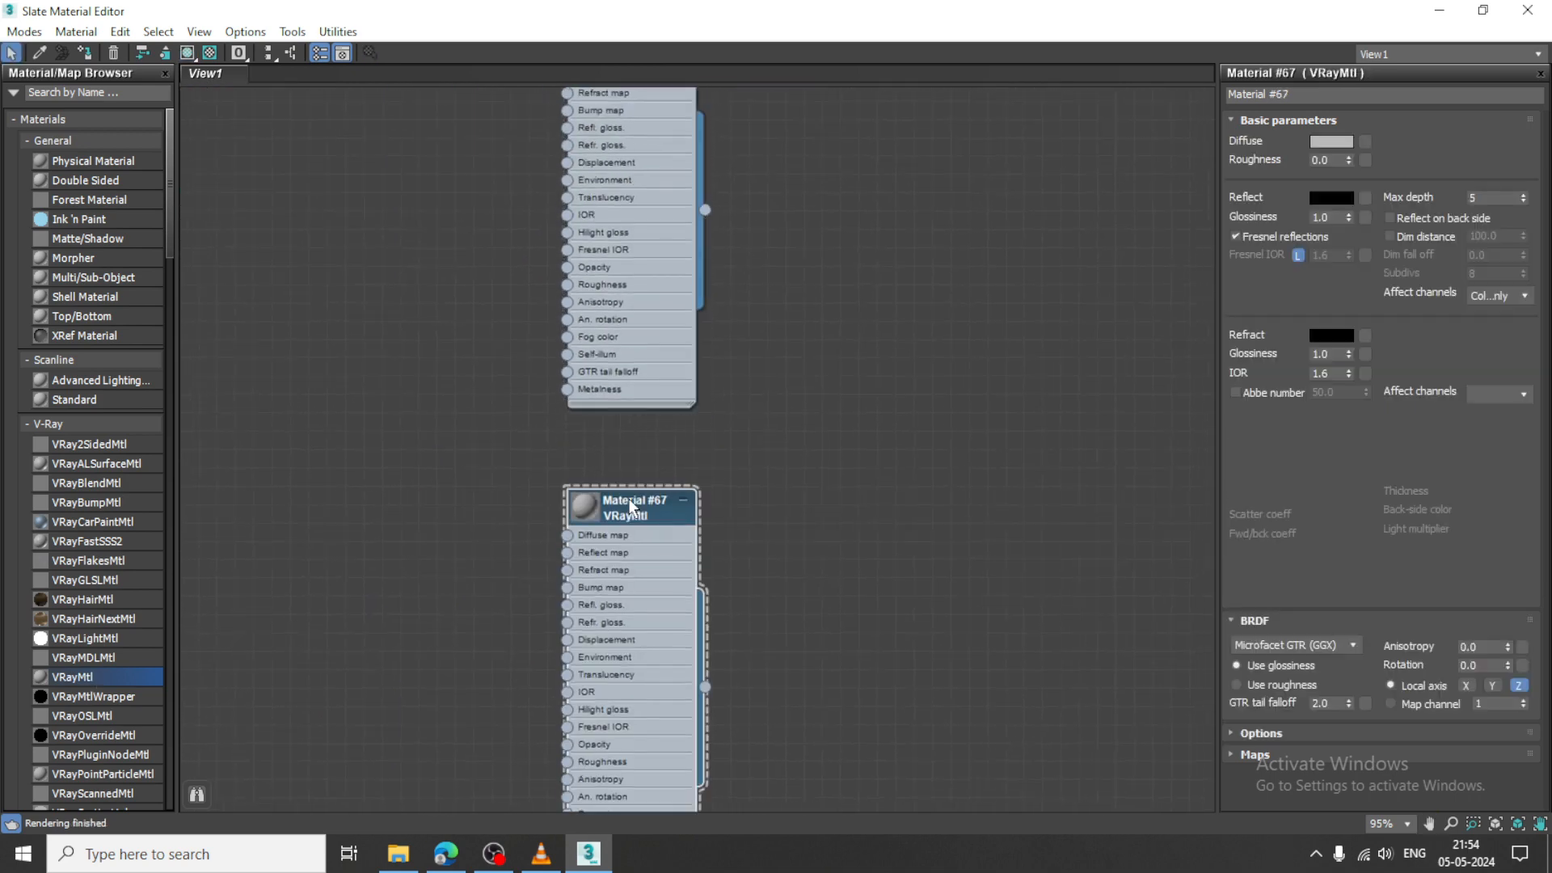
# Choose a Bitmap for the new material's diffuse and browse to the Office texture folder inside April 2024 on drive D
pyautogui.click(1367, 140)
pyautogui.doubleClick(813, 276)
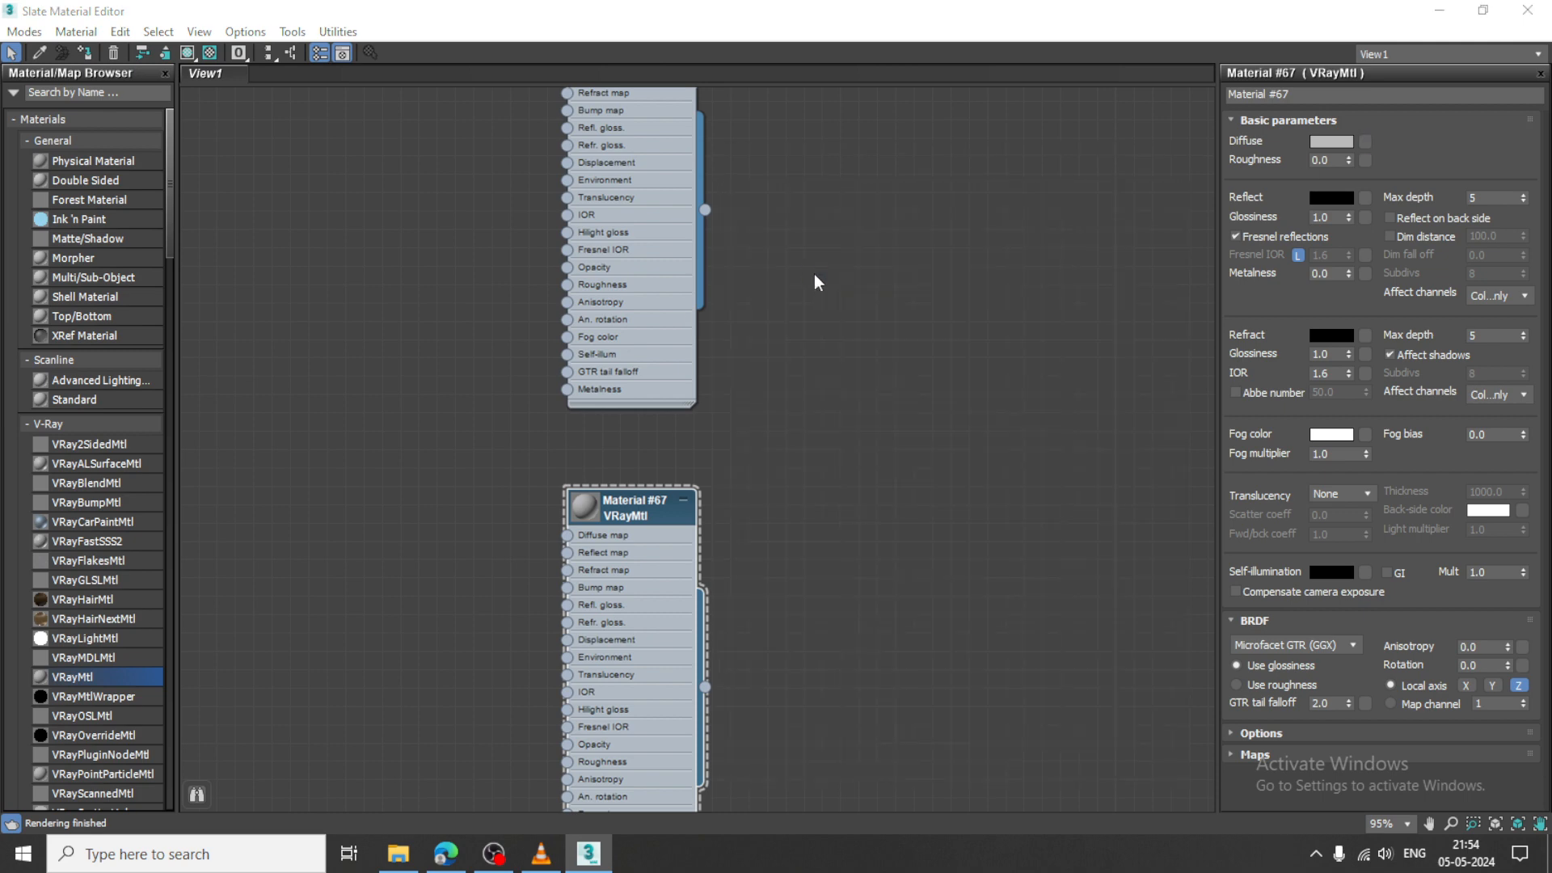
pyautogui.click(412, 79)
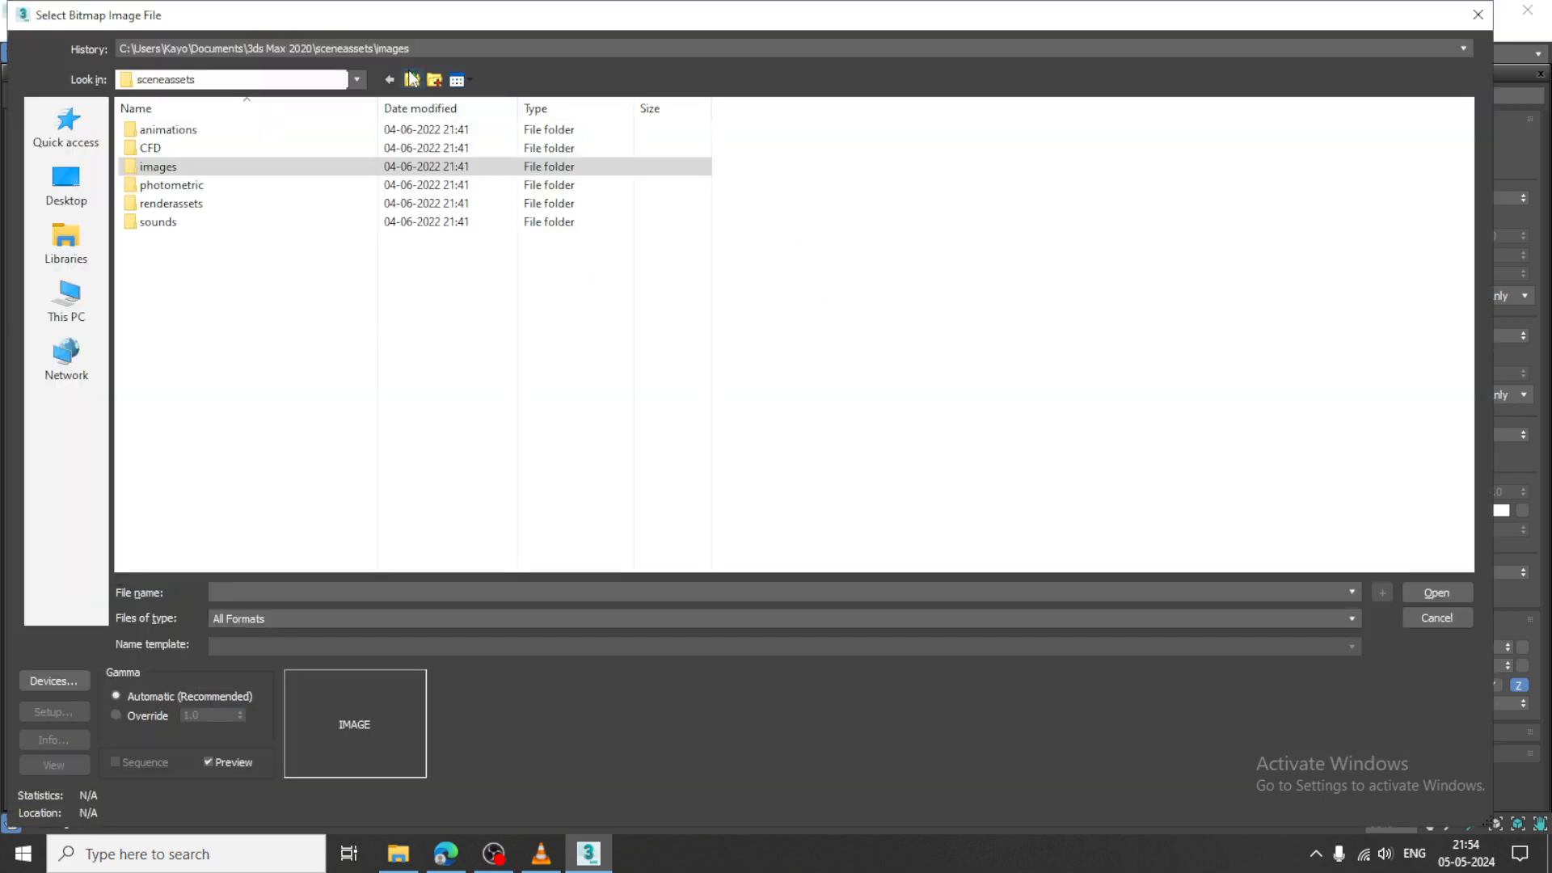
pyautogui.click(66, 300)
pyautogui.doubleClick(413, 283)
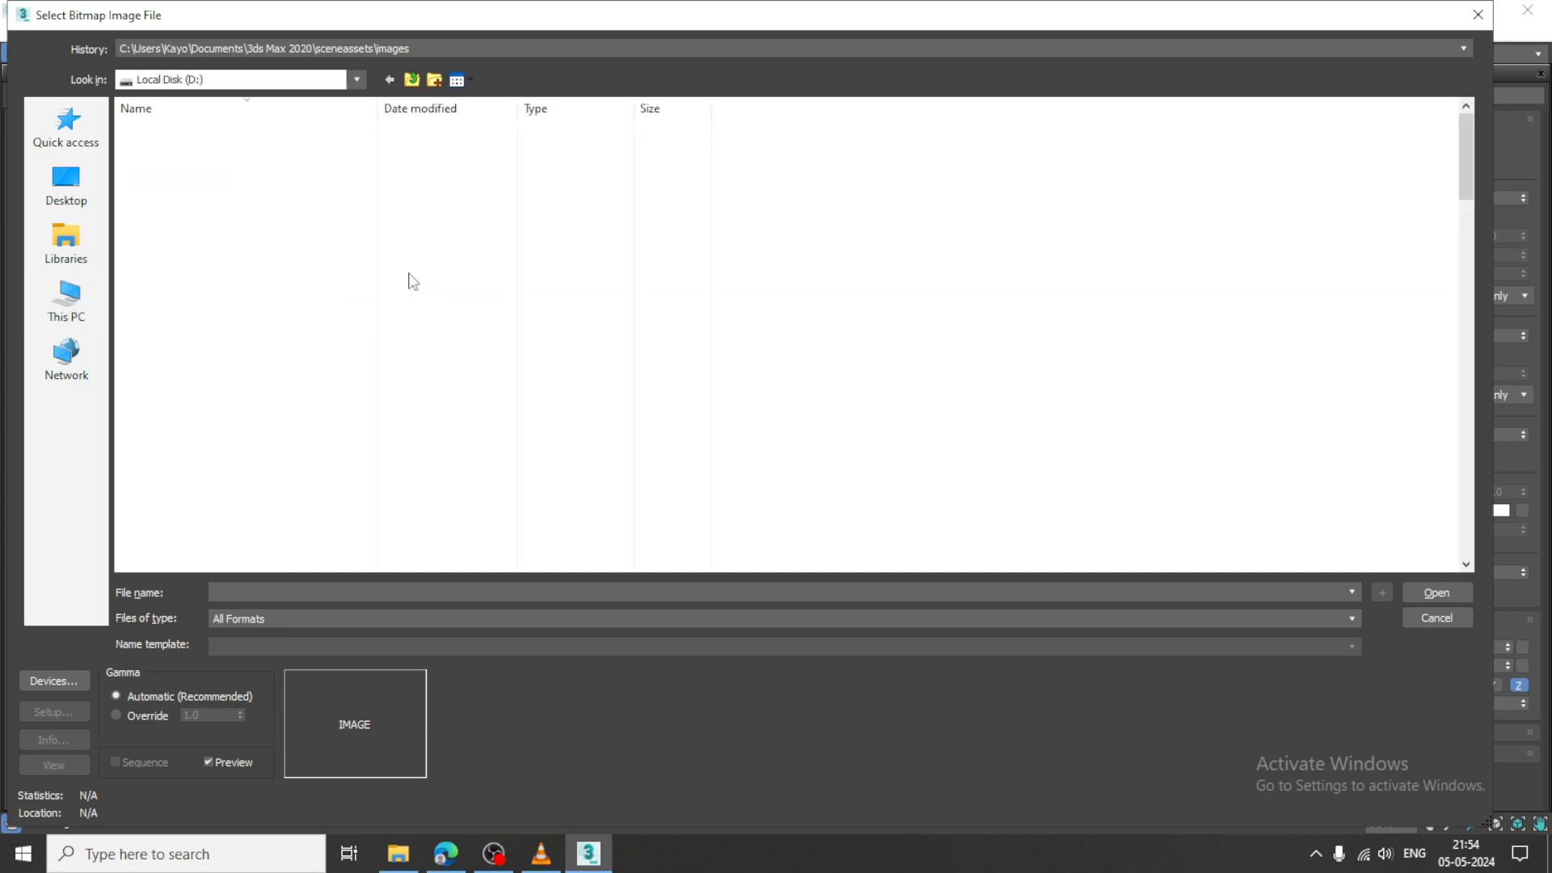
pyautogui.click(198, 246)
pyautogui.click(205, 346)
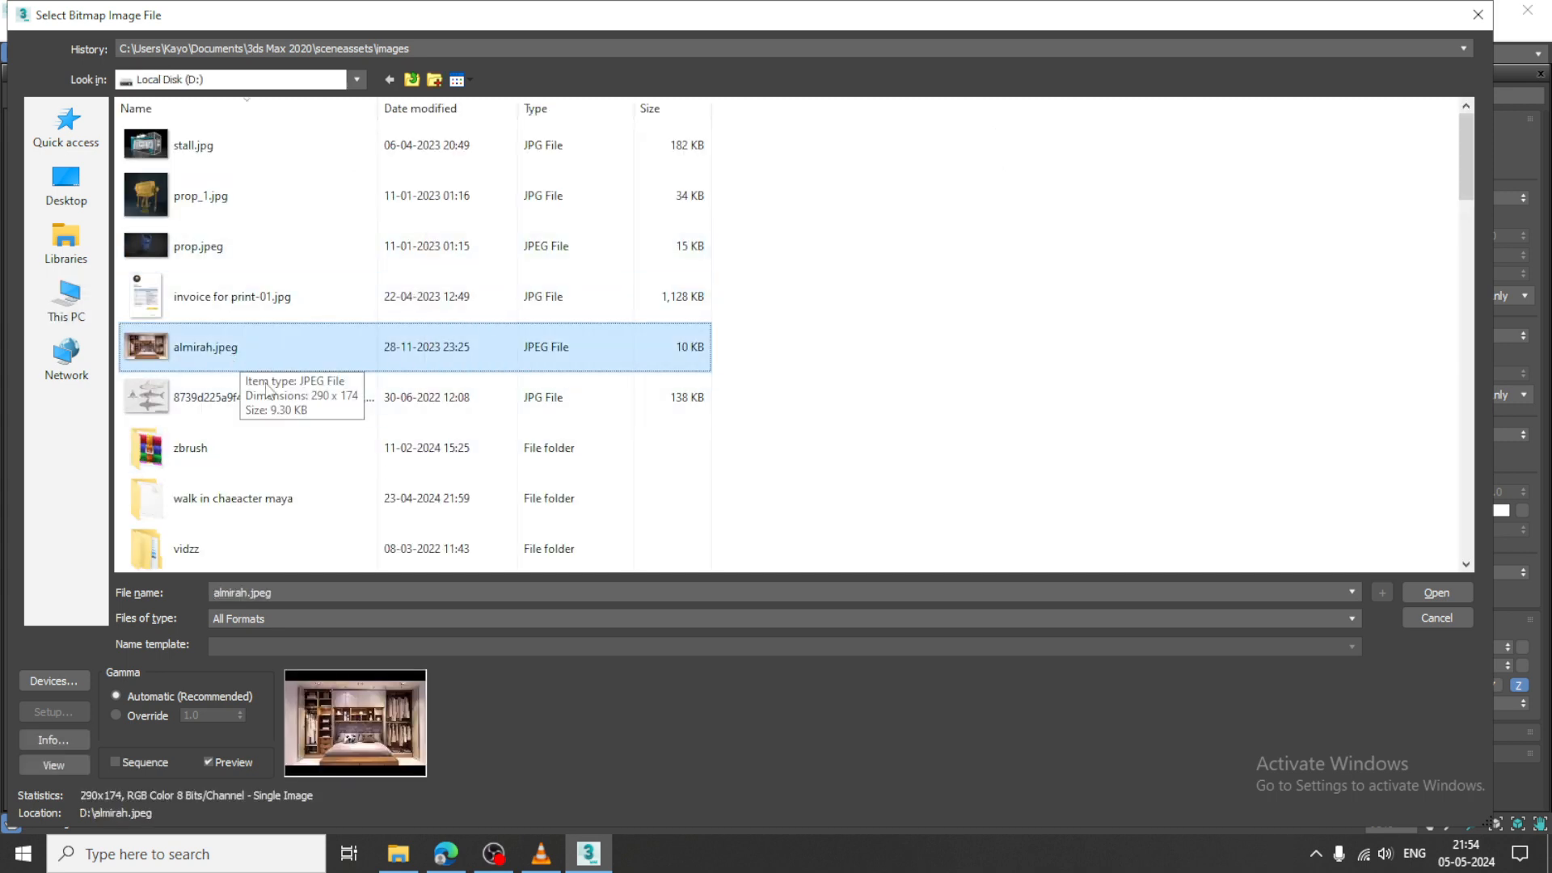
pyautogui.press('a')
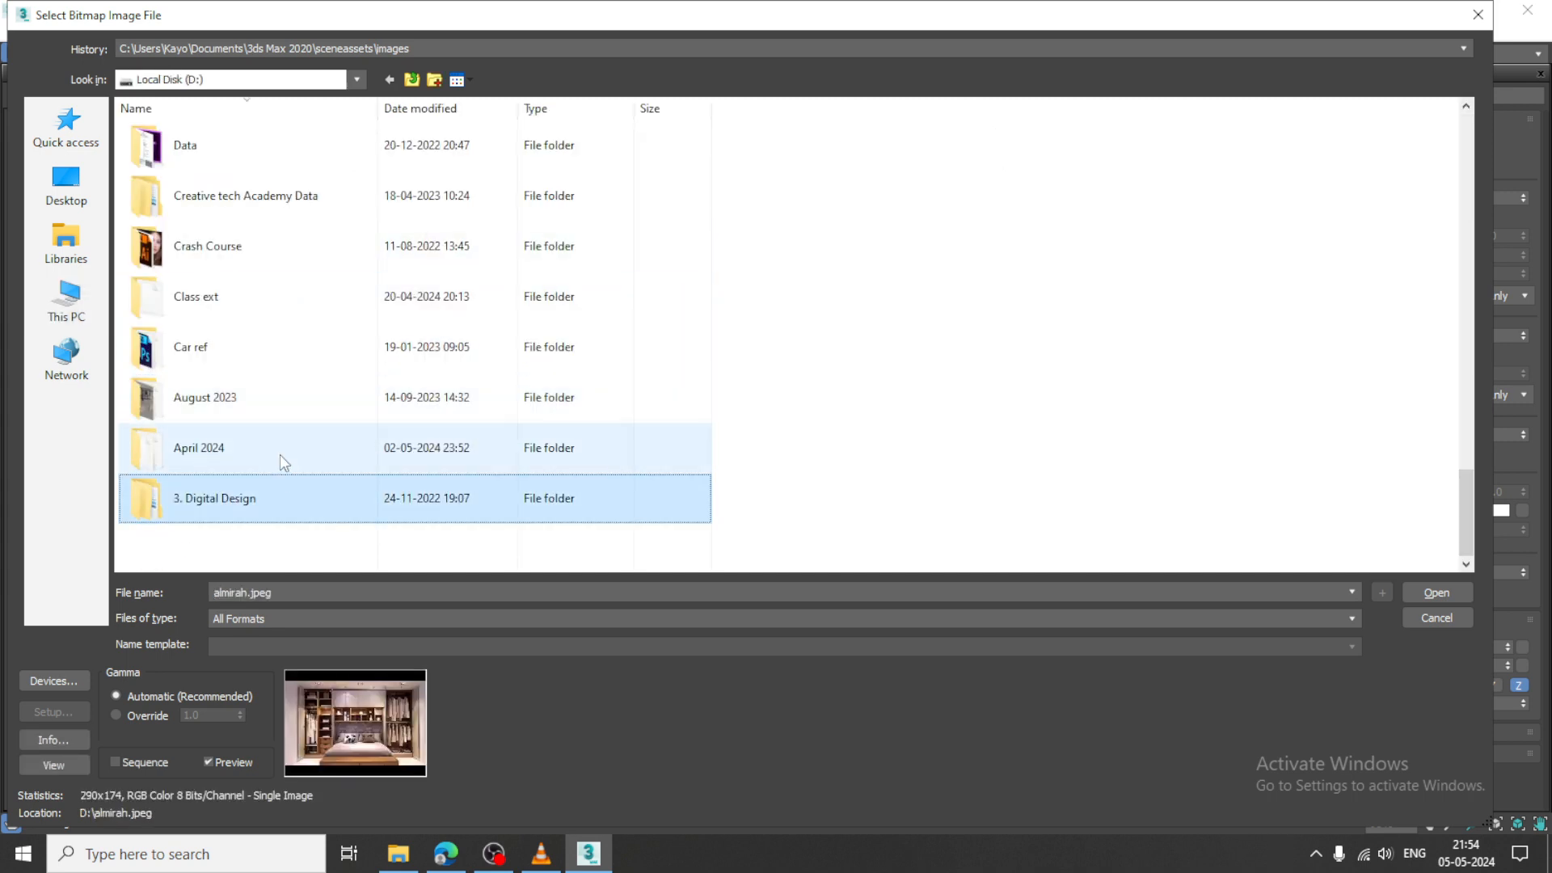
pyautogui.doubleClick(280, 452)
pyautogui.click(202, 210)
pyautogui.doubleClick(202, 210)
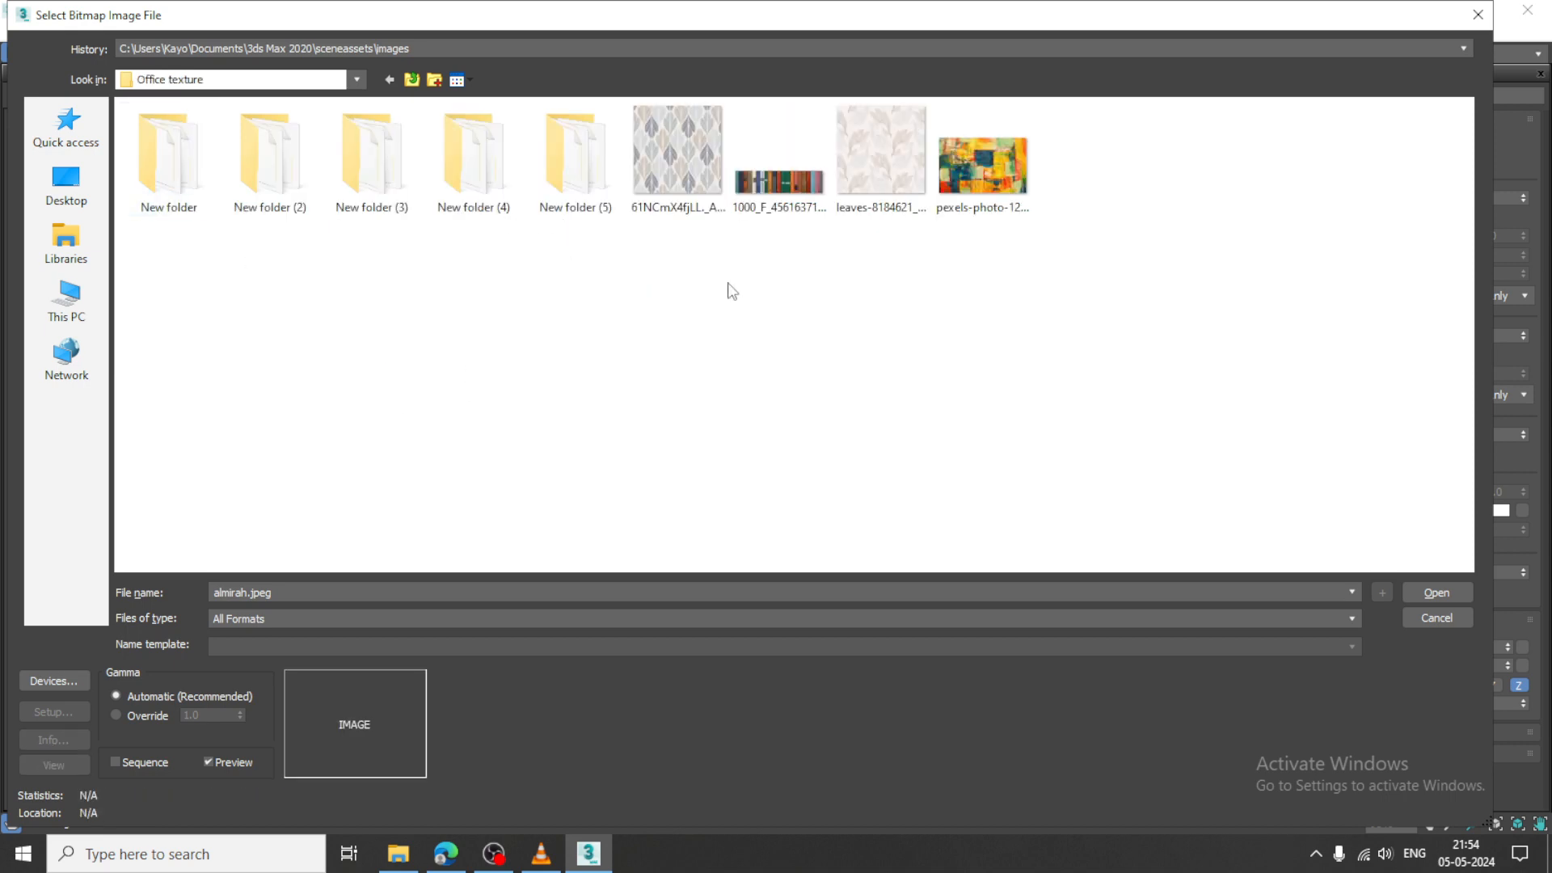
# Load the book-spine image into the diffuse map and assign the material to the selected books, shown shaded in the viewport
pyautogui.doubleClick(766, 195)
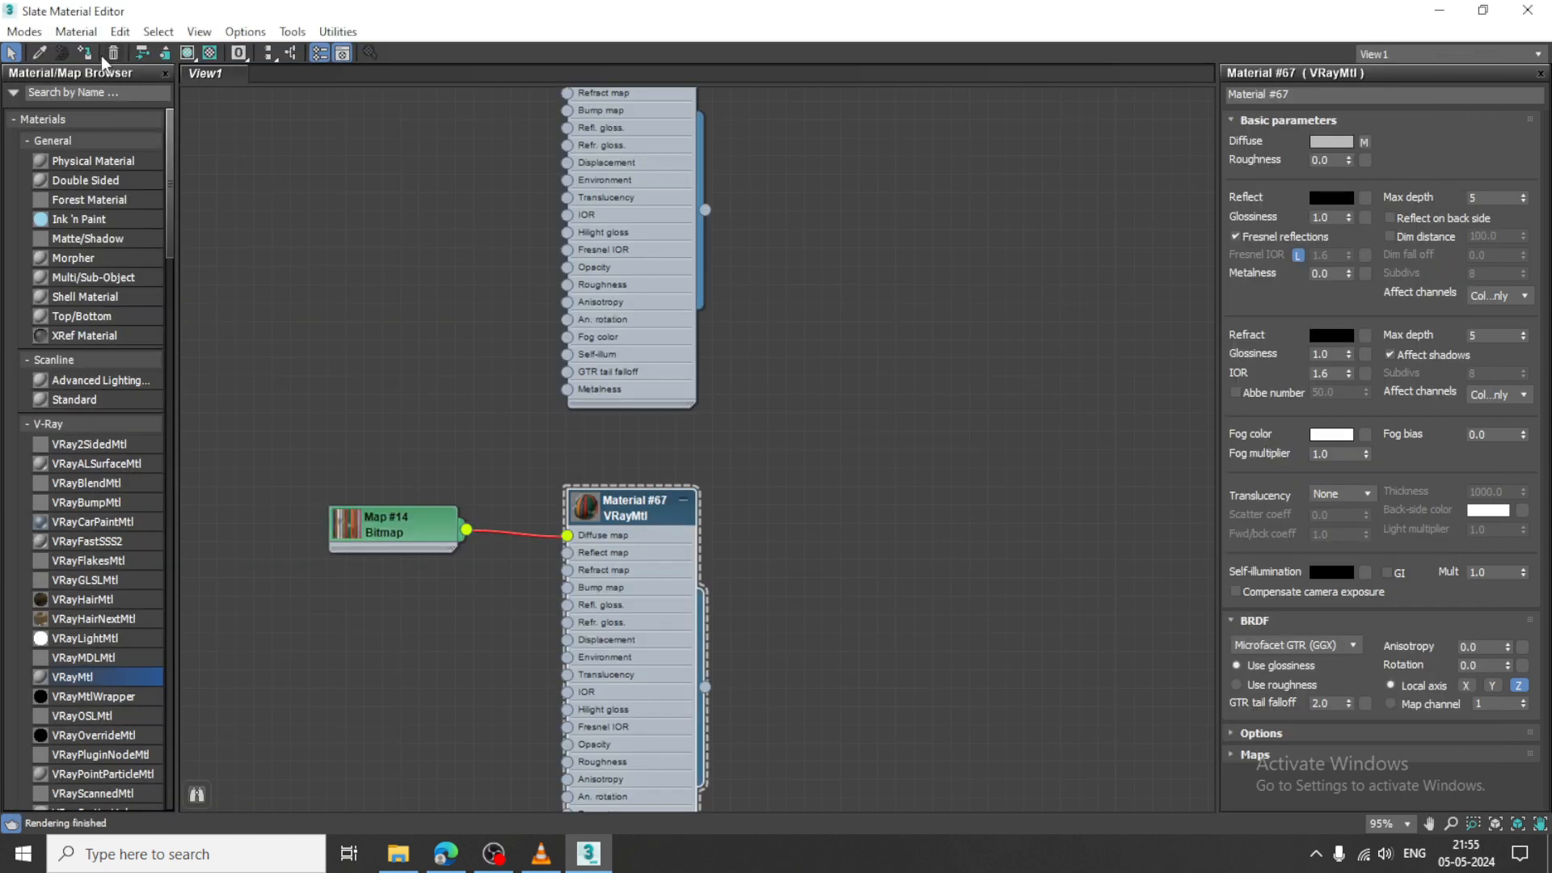
pyautogui.click(187, 52)
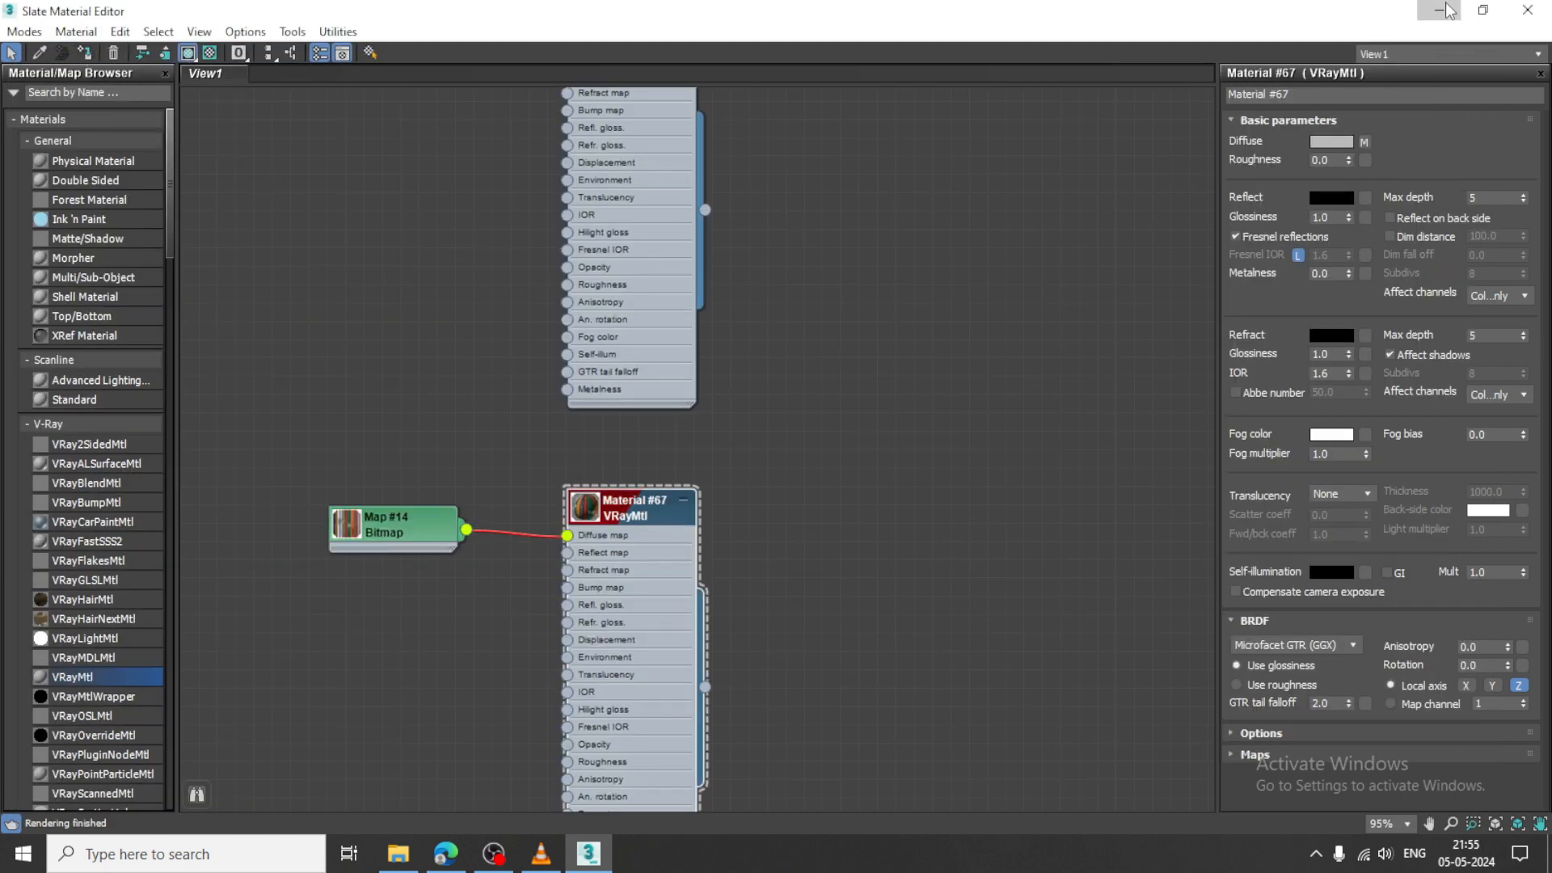
pyautogui.click(1442, 10)
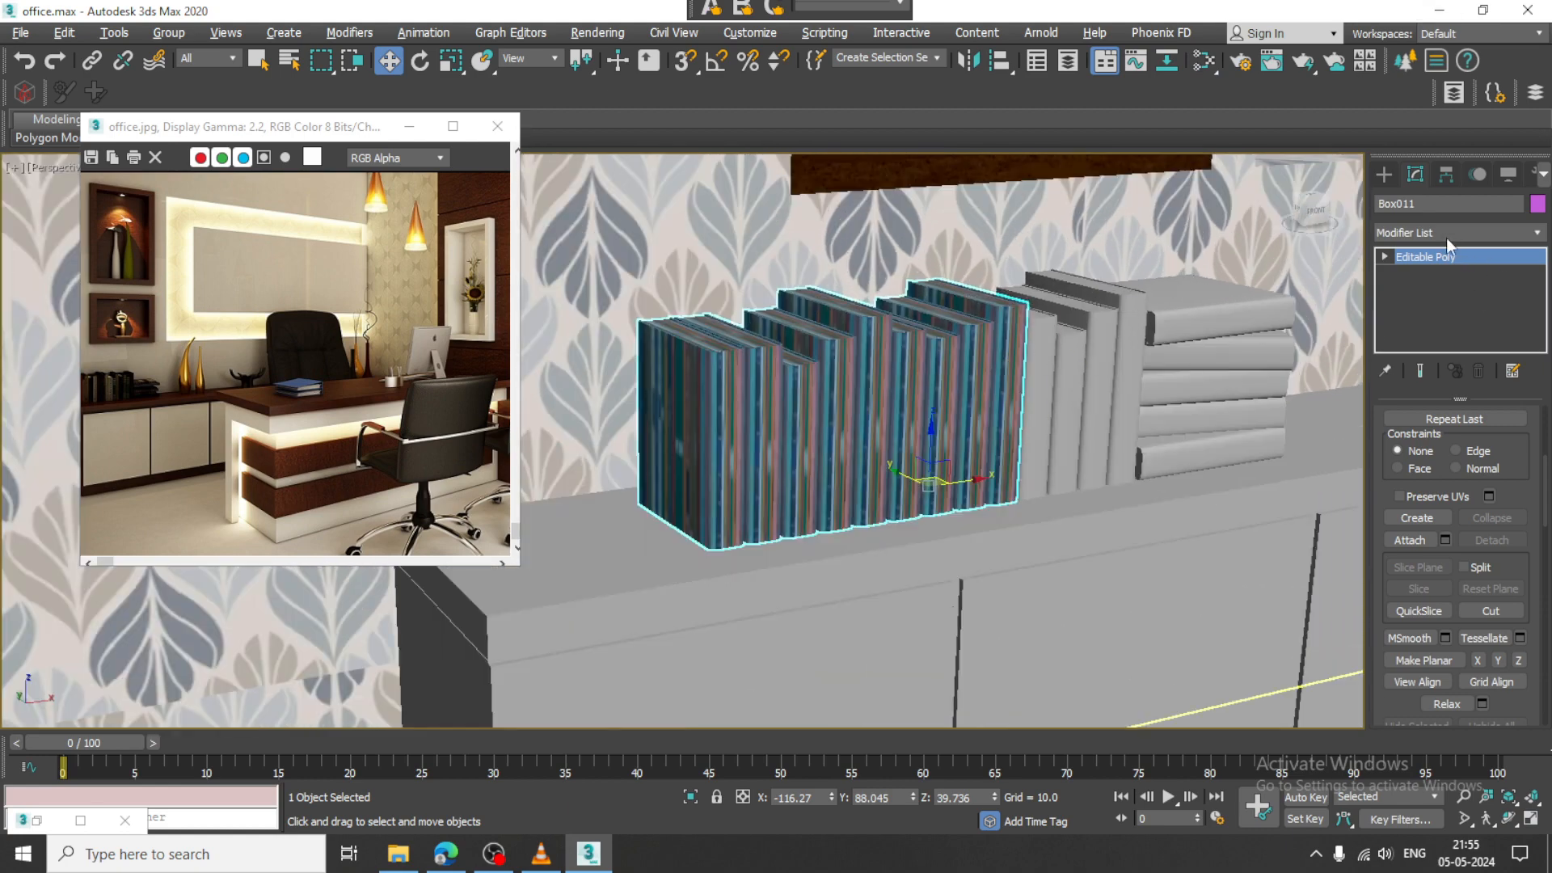
# Add a UVW Map modifier to the attached books
pyautogui.click(1446, 238)
pyautogui.press('u')
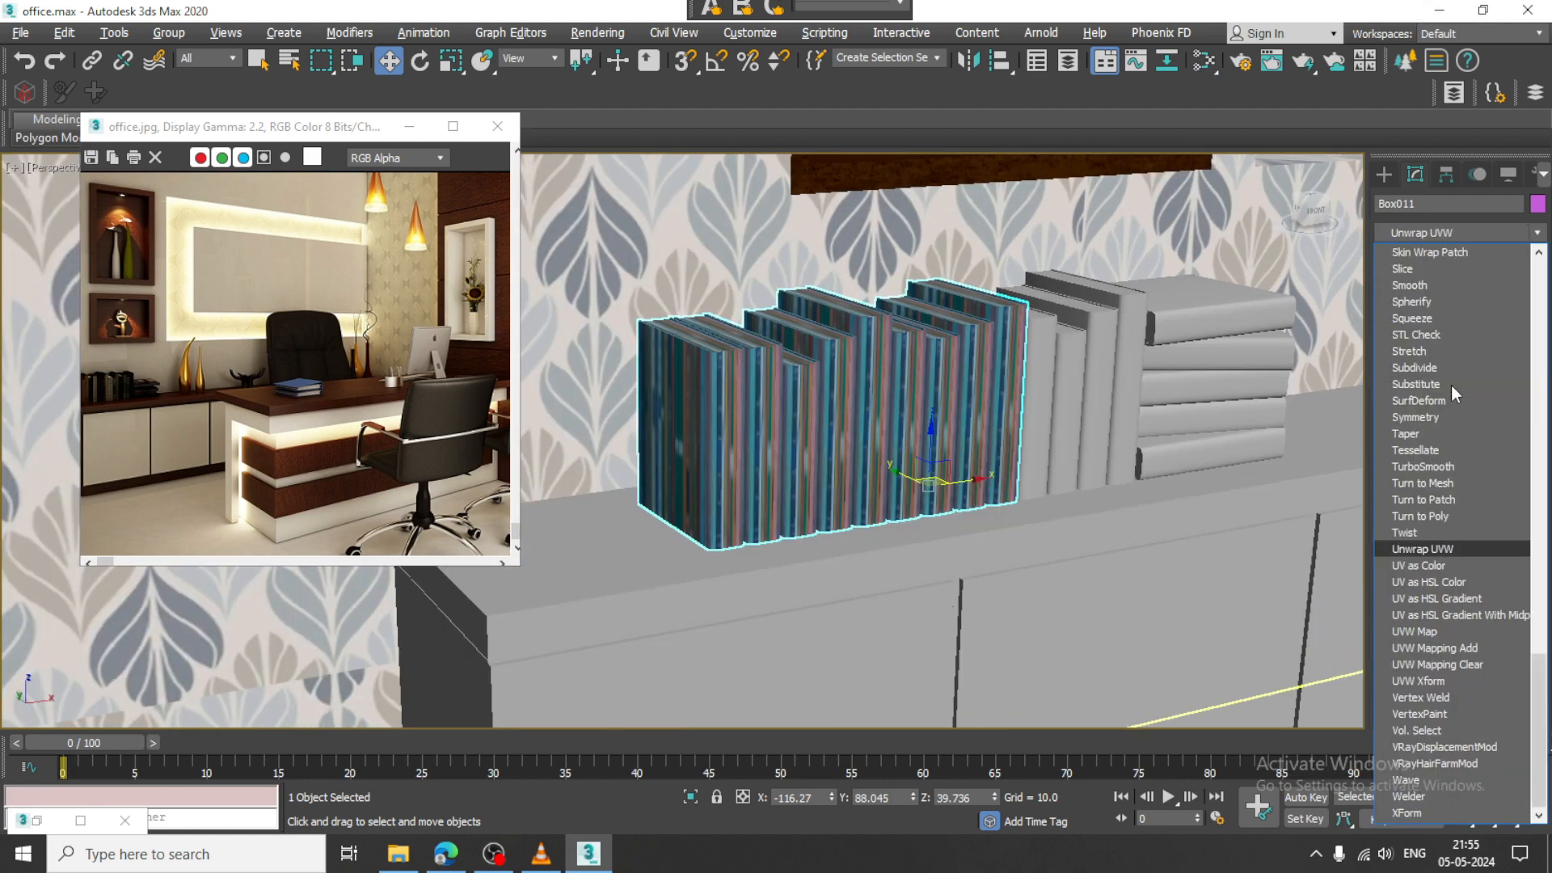
pyautogui.click(1424, 630)
pyautogui.scroll(5, 1427, 578)
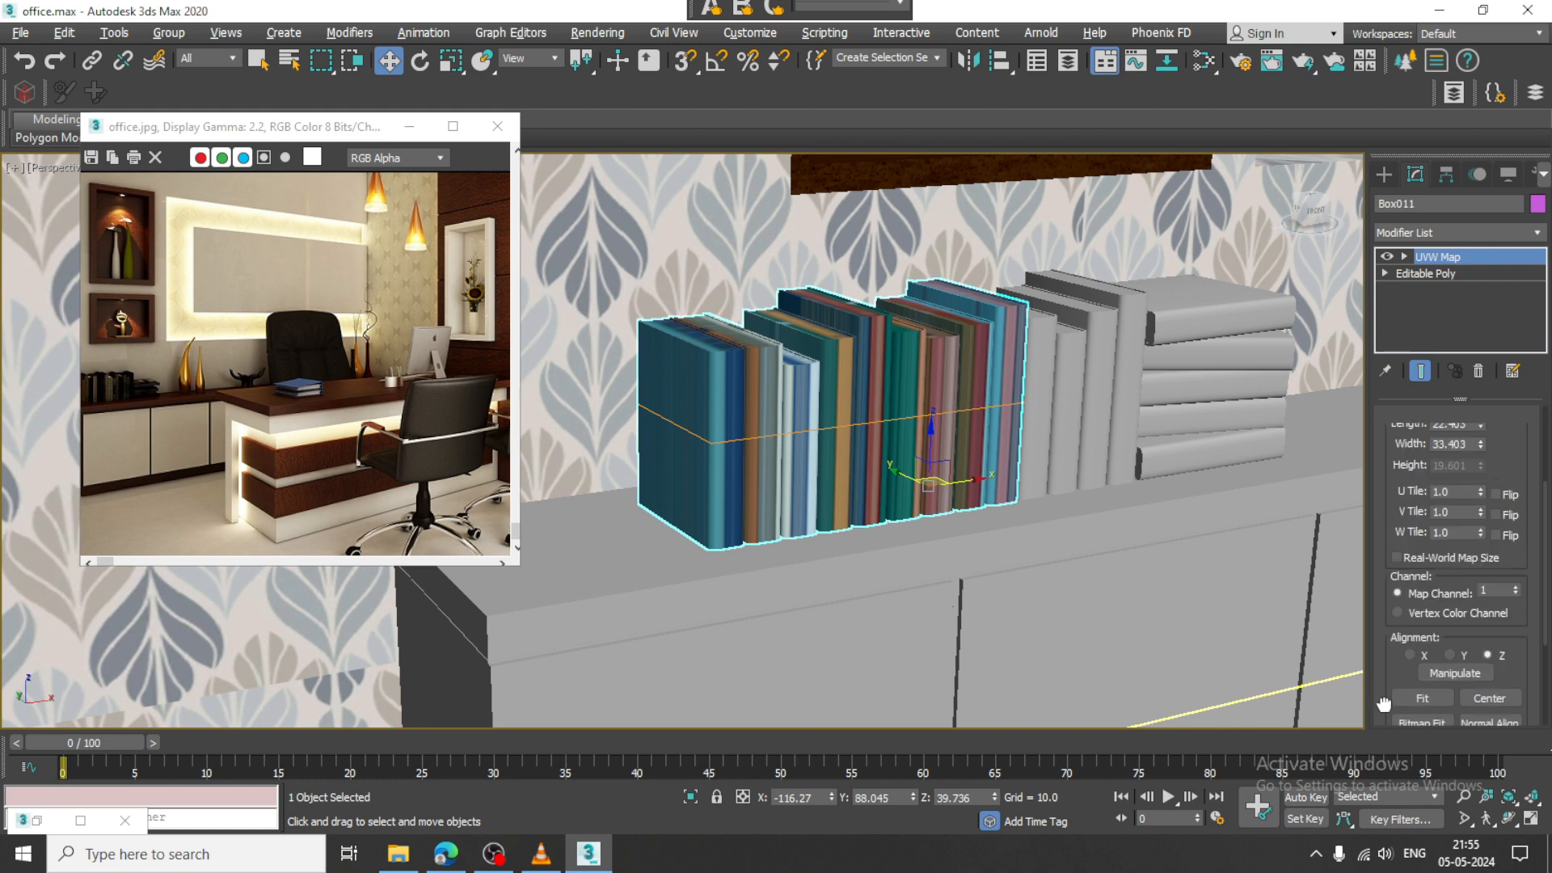
# Try Box mapping on the books' UVW Map, inspect the texture and undo the mapping change
pyautogui.click(1431, 455)
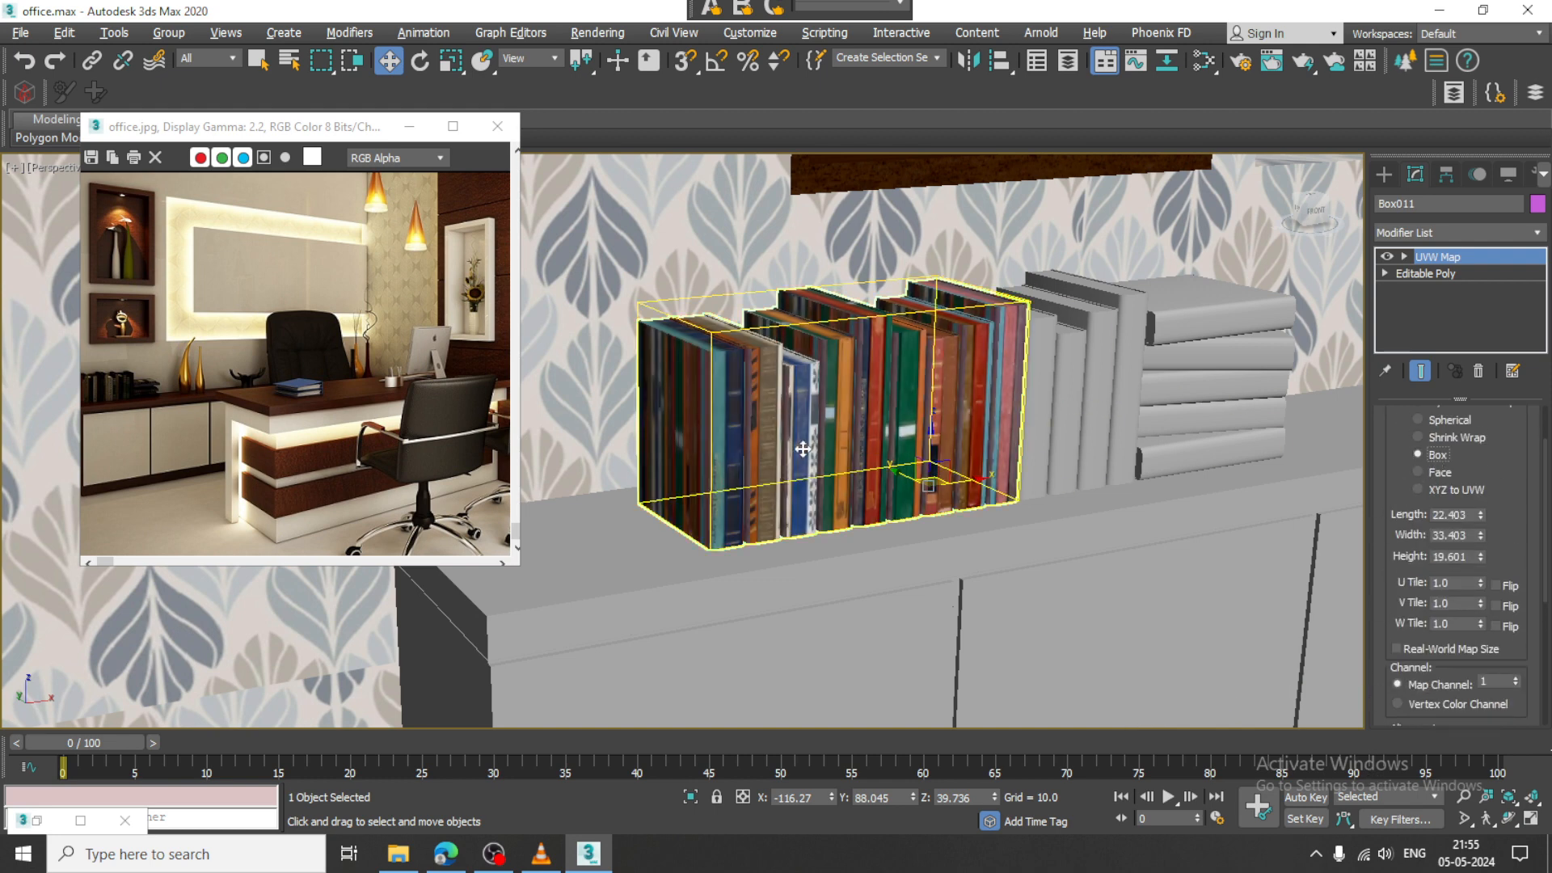
pyautogui.keyDown('alt'); pyautogui.moveTo(801, 447); pyautogui.dragTo(797, 451, button='middle'); pyautogui.keyUp('alt')
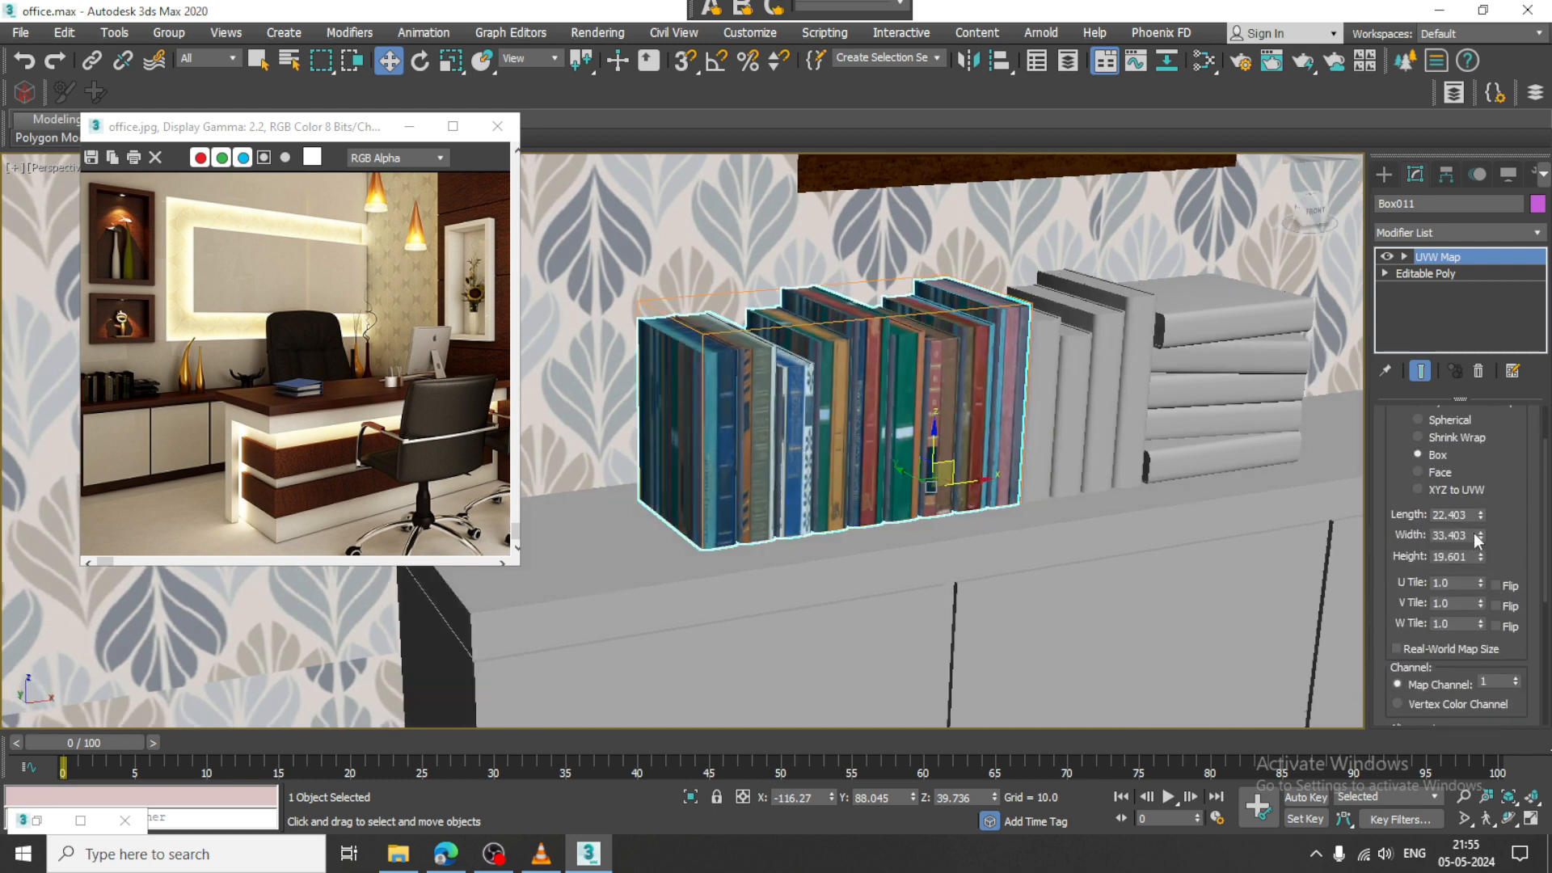
pyautogui.hotkey('ctrl', 'z')
pyautogui.moveTo(1468, 551); pyautogui.dragTo(1482, 522)
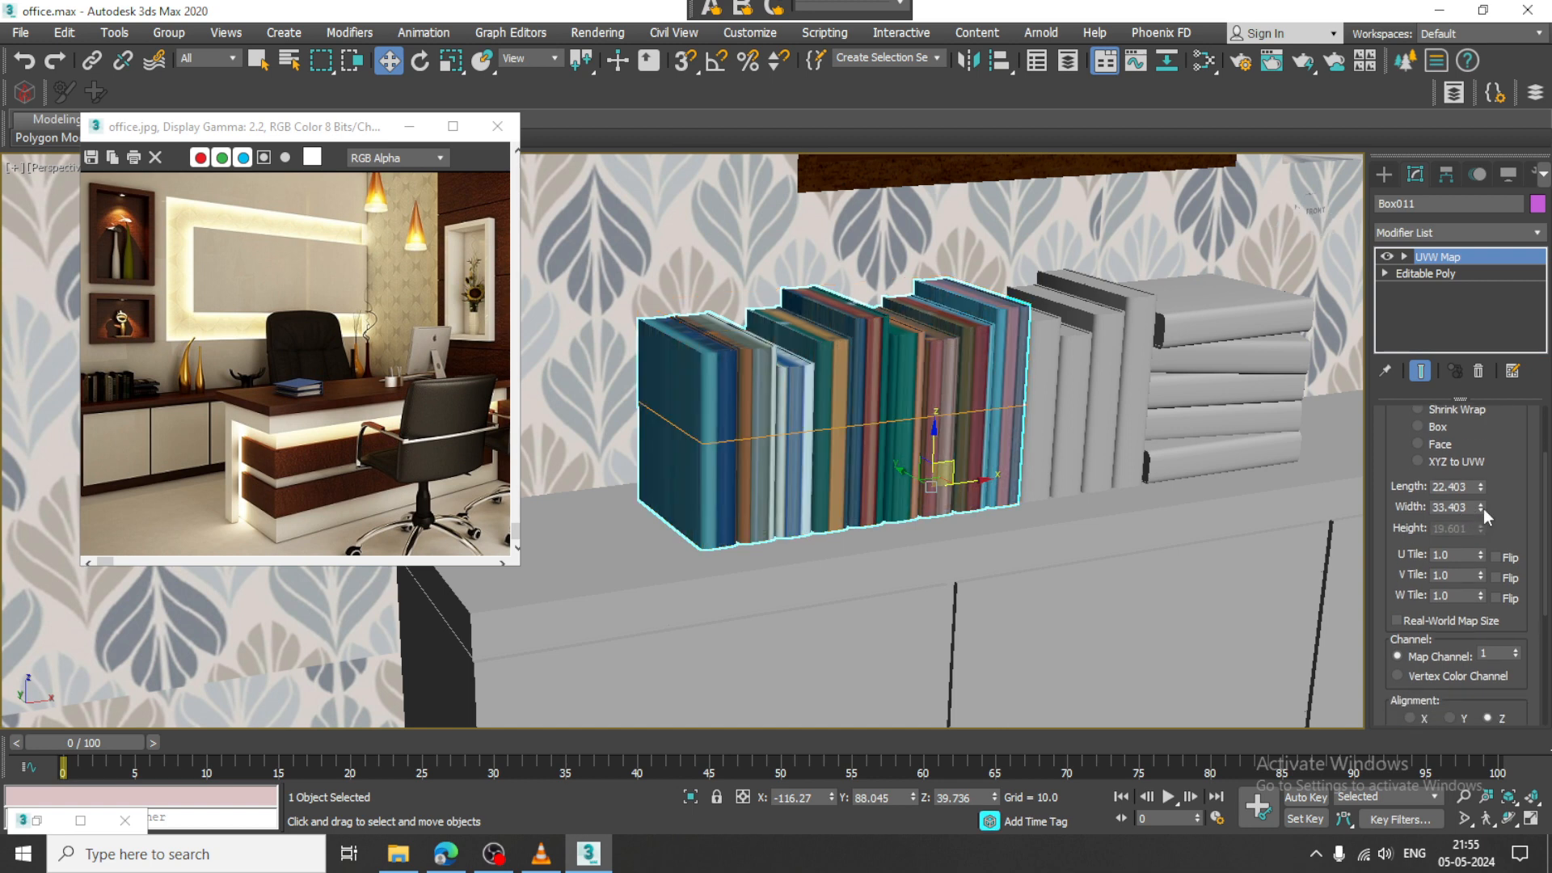
# Set the books' UVW Map to Box and enlarge its gizmo to about 25.763 length and 41.085 width
pyautogui.click(1436, 451)
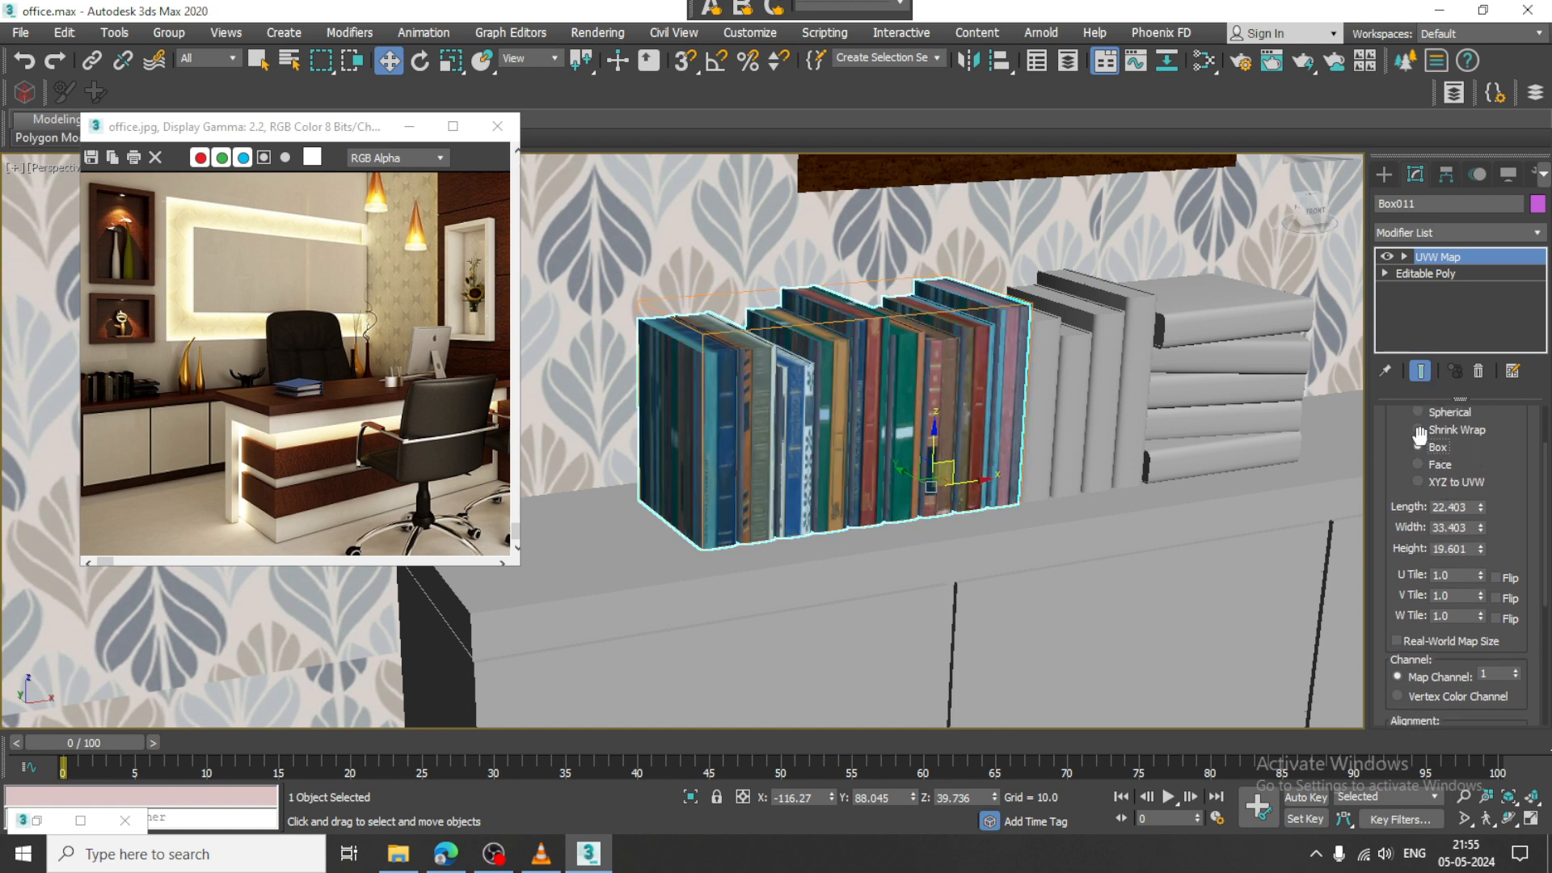
pyautogui.moveTo(1481, 506)
pyautogui.mouseDown()
pyautogui.moveTo(1491, 455)
pyautogui.moveTo(1499, 492)
pyautogui.mouseUp()
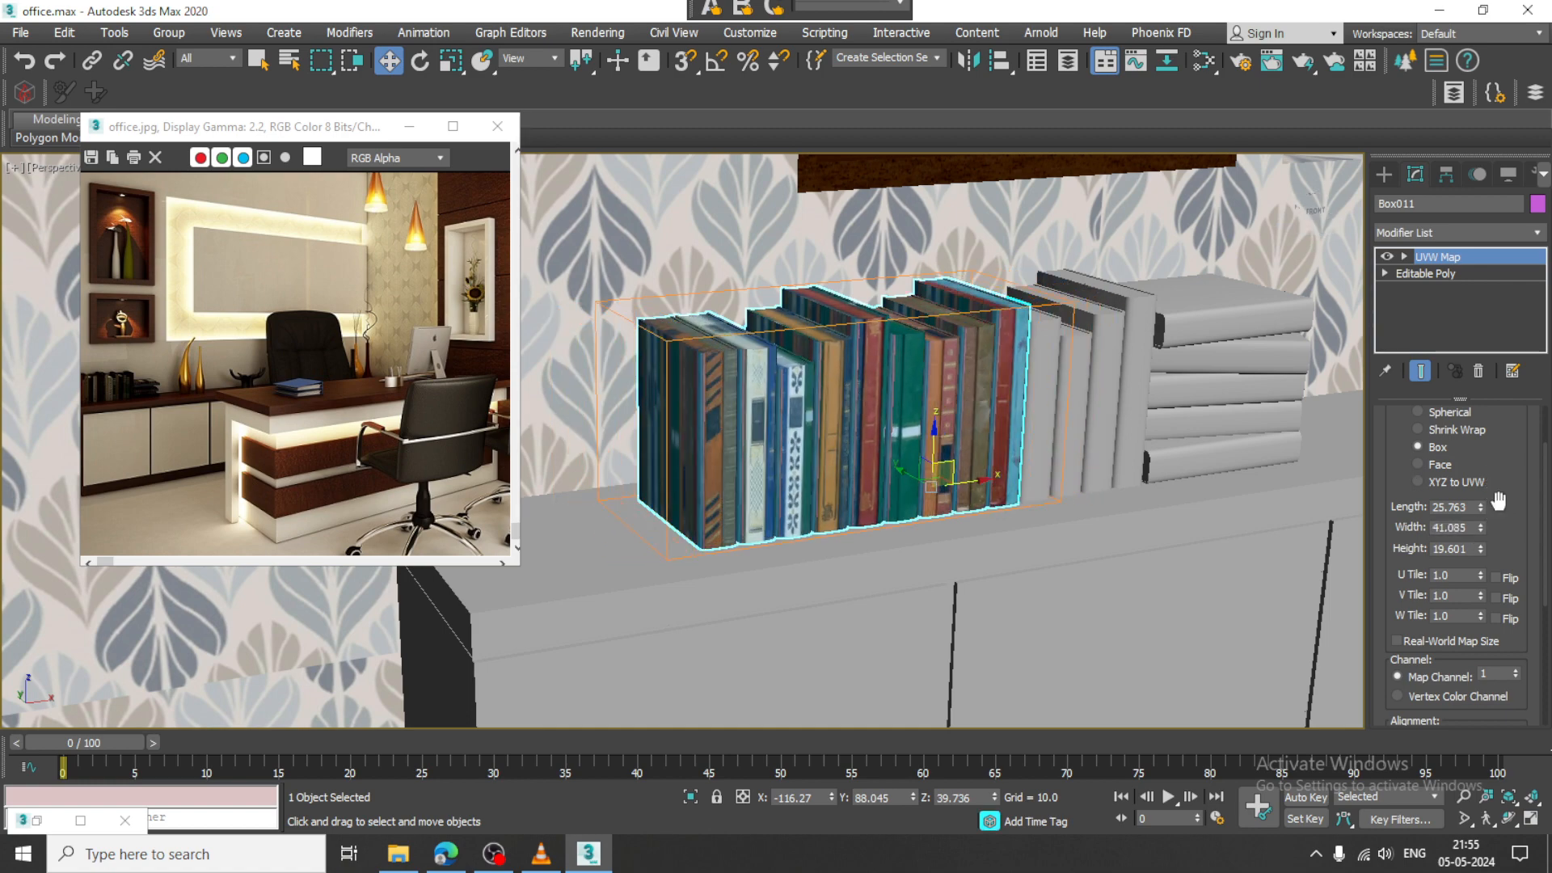
# Convert the attached, mapped books to Editable Poly and enter polygon editing with their page faces selected
pyautogui.keyDown('alt'); pyautogui.moveTo(930, 460); pyautogui.dragTo(868, 440, button='middle'); pyautogui.keyUp('alt')
pyautogui.rightClick(849, 322)
pyautogui.moveTo(968, 537)
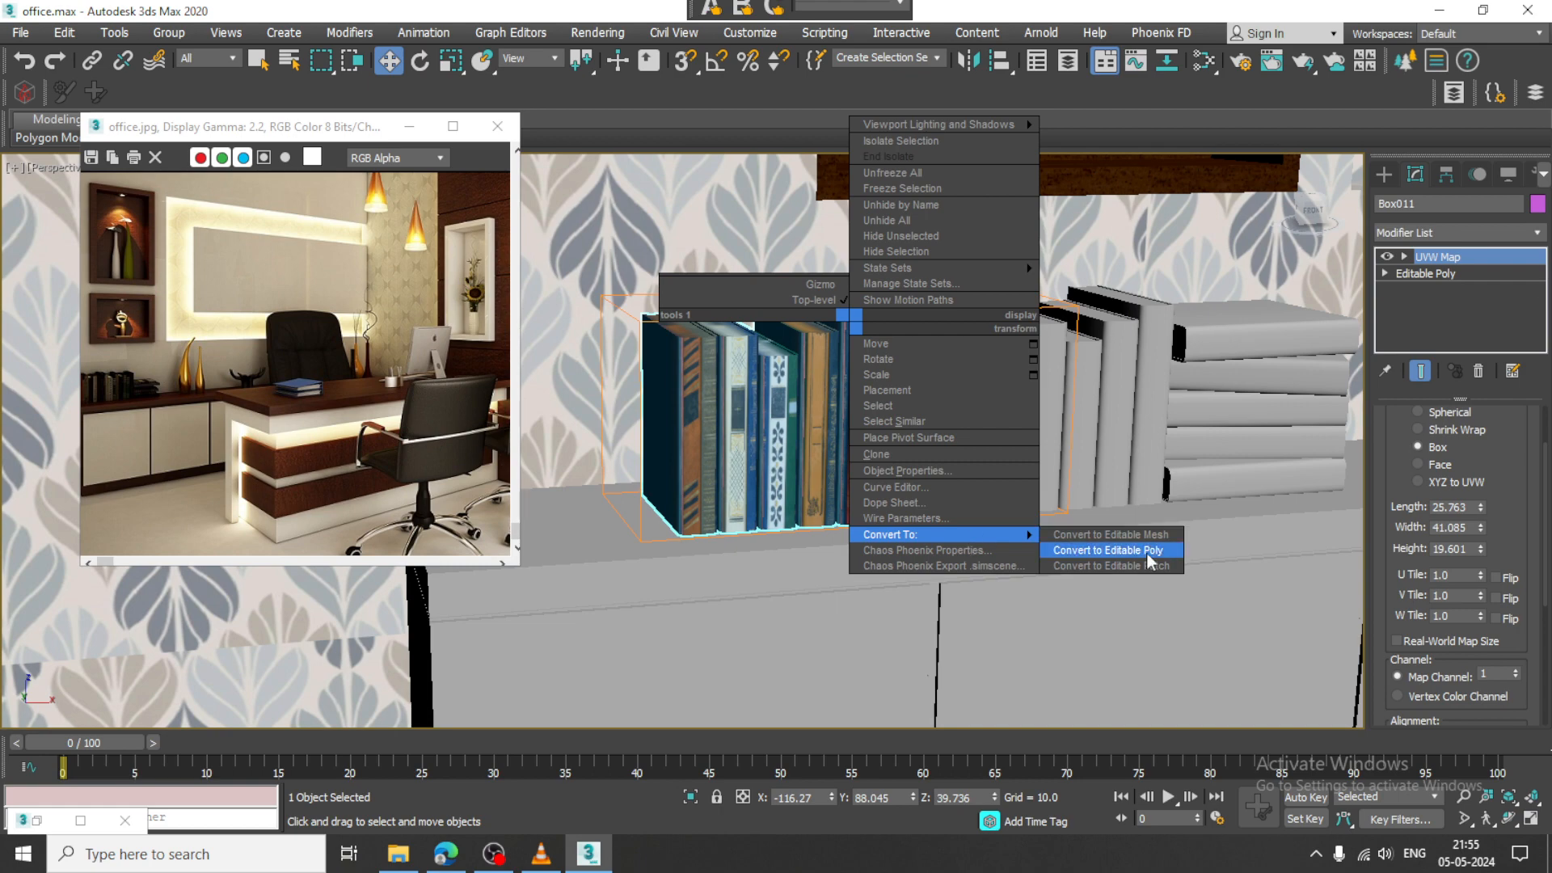
pyautogui.click(1107, 550)
pyautogui.scroll(2, 923, 438)
pyautogui.press('4')
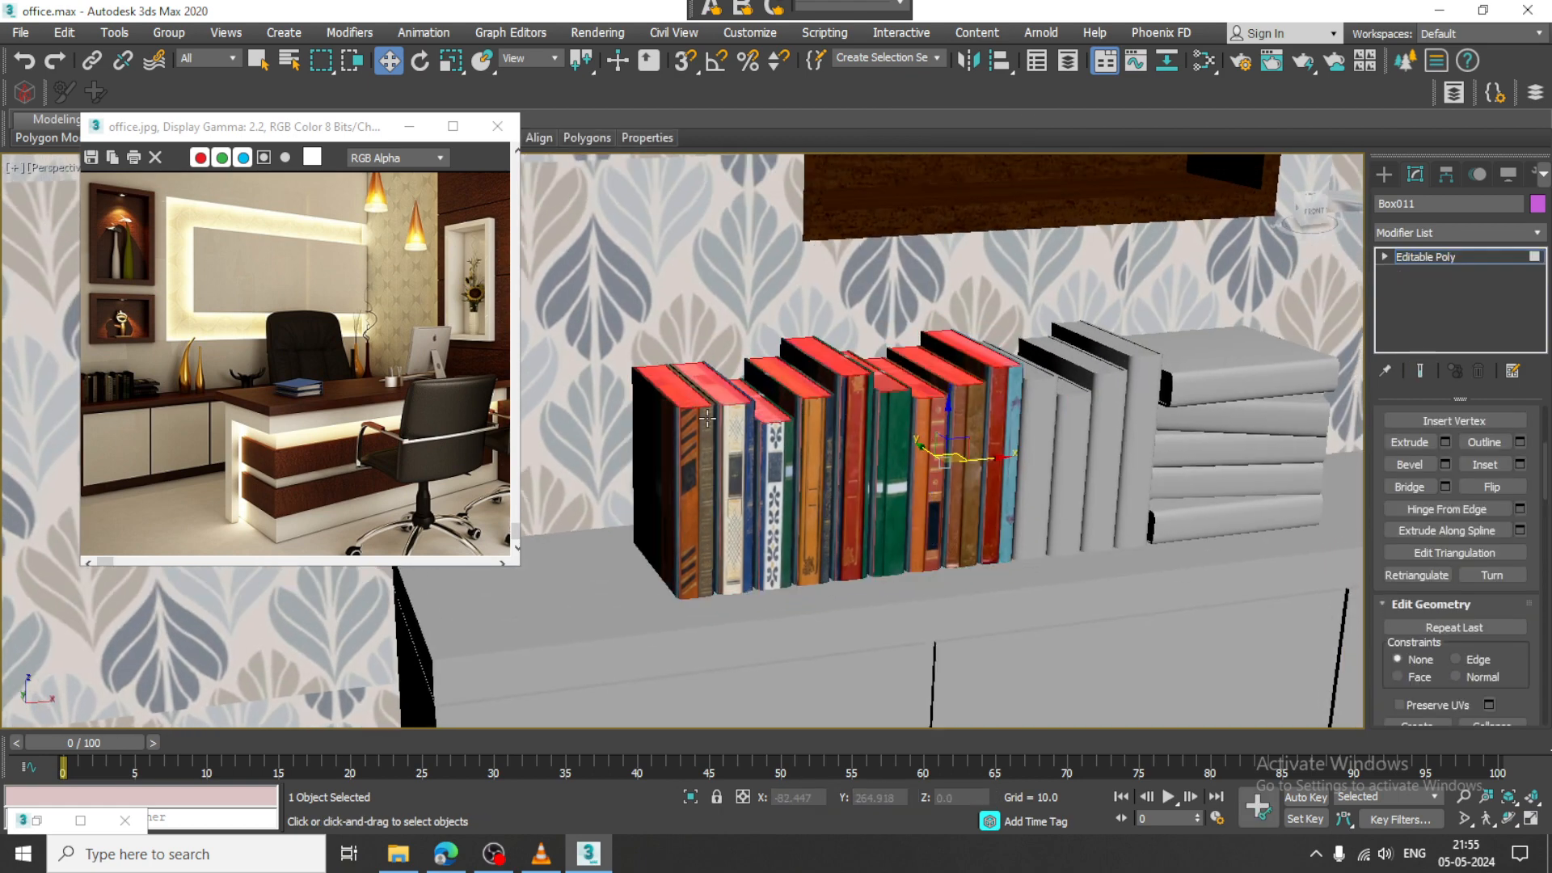
# Create a VRayMtl named paper with a near-white diffuse colour, assign it to the books' selected page faces and leave polygon editing
pyautogui.press('m')
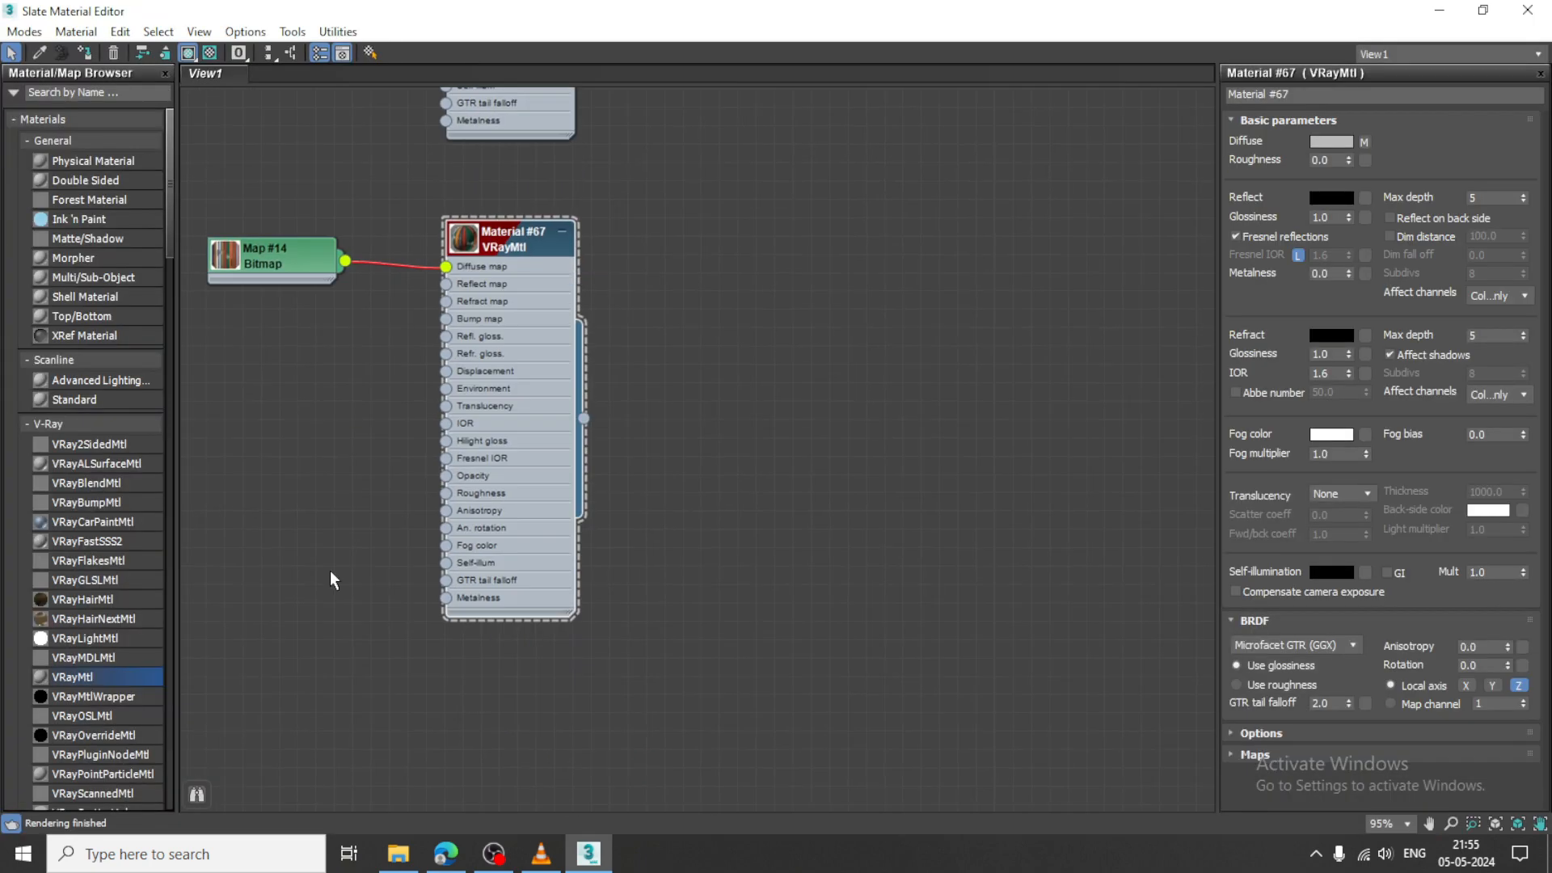
pyautogui.moveTo(119, 676); pyautogui.dragTo(727, 319)
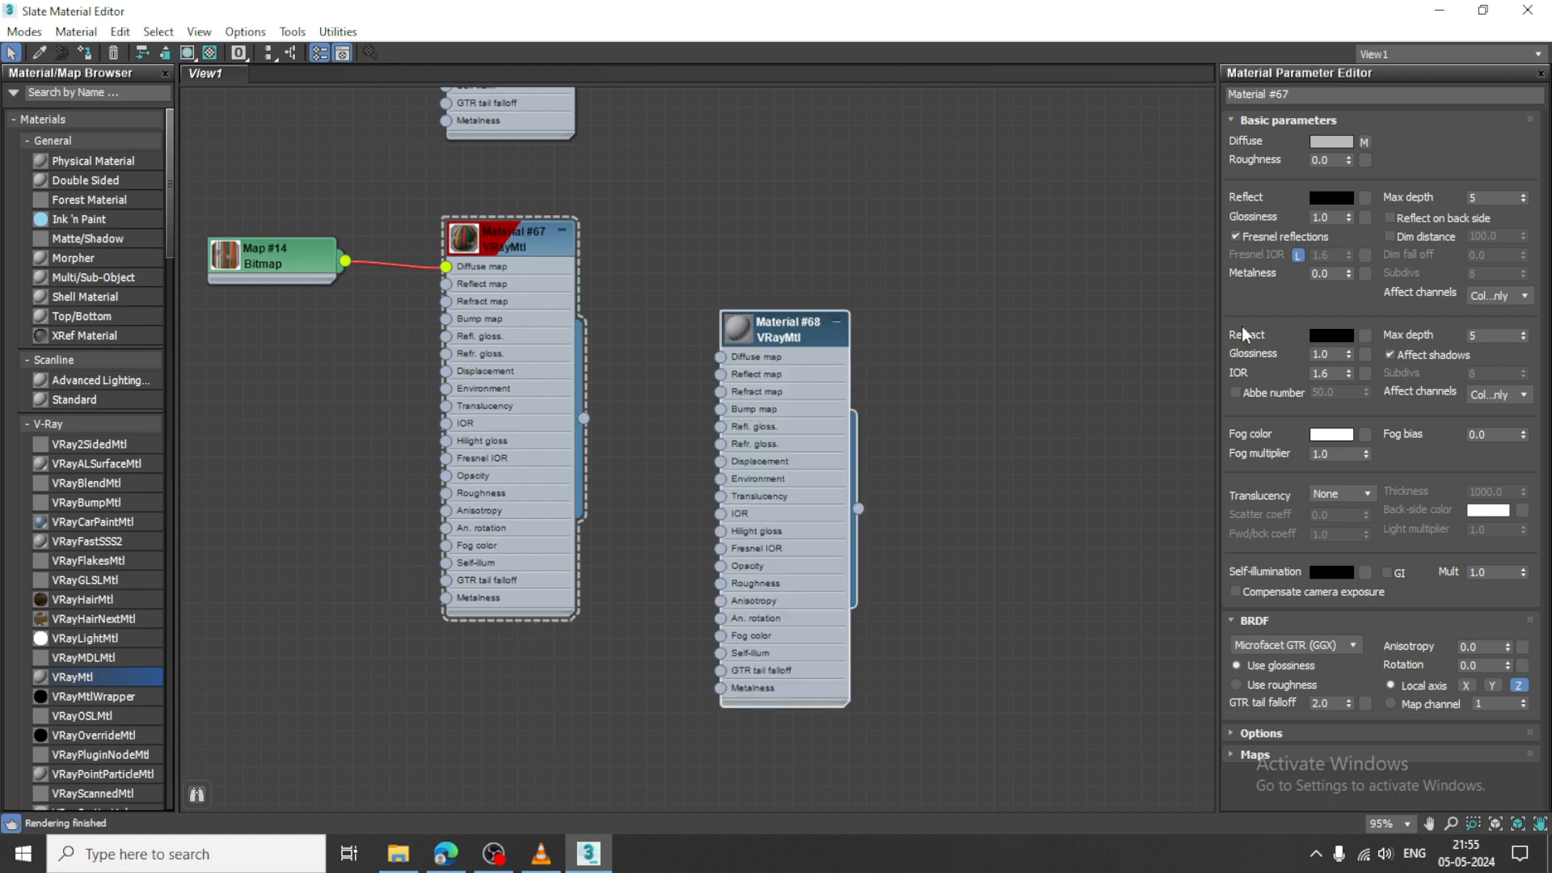
pyautogui.click(1331, 144)
pyautogui.moveTo(622, 228); pyautogui.dragTo(755, 226)
pyautogui.click(727, 297)
pyautogui.click(1324, 90)
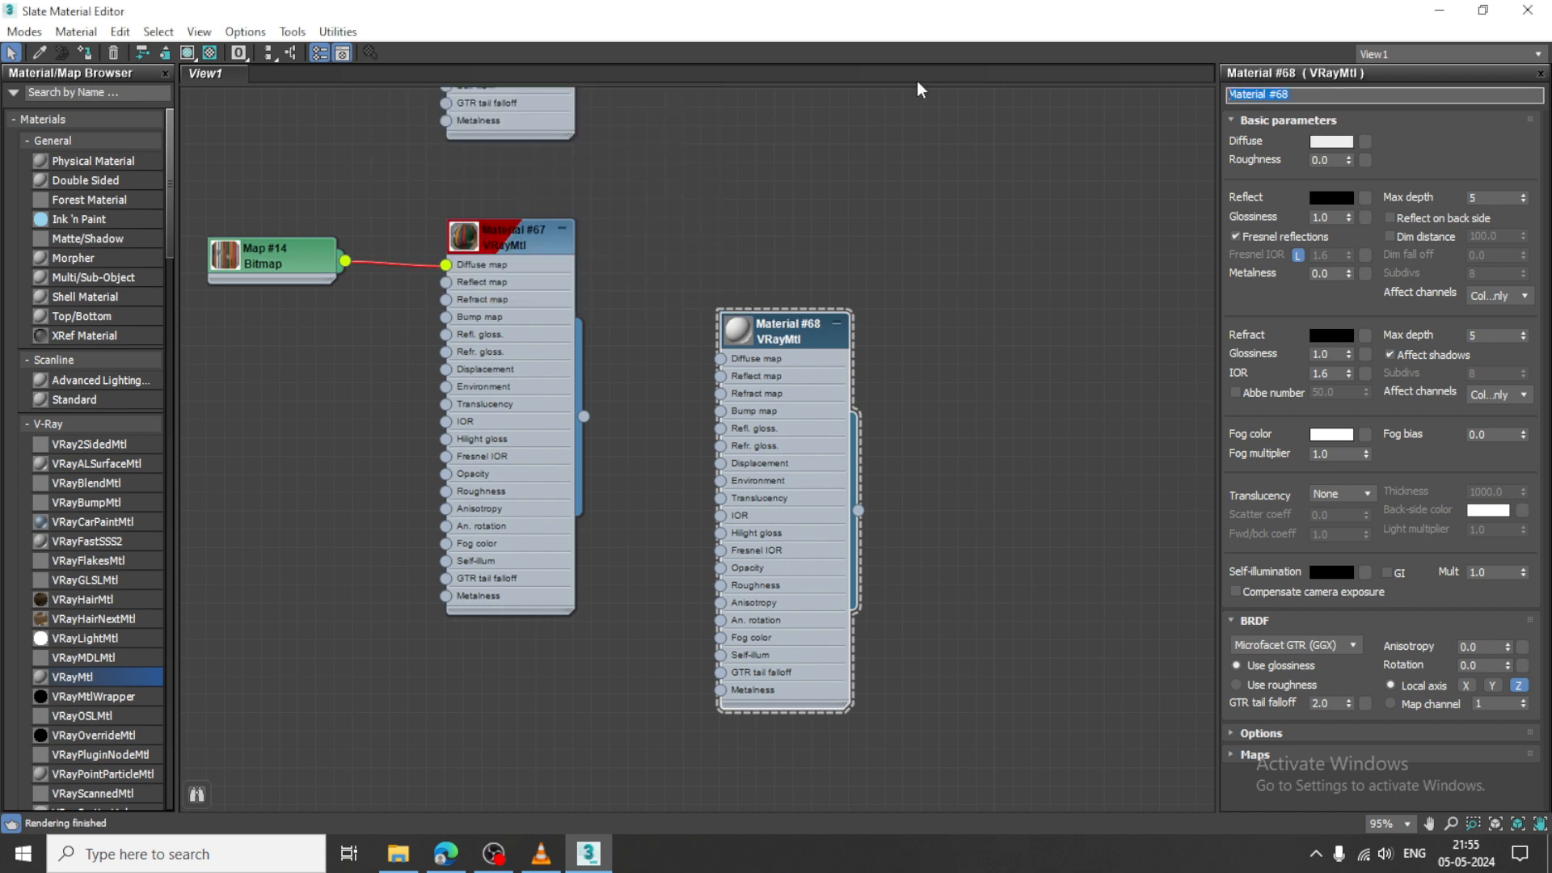
pyautogui.write('paper')
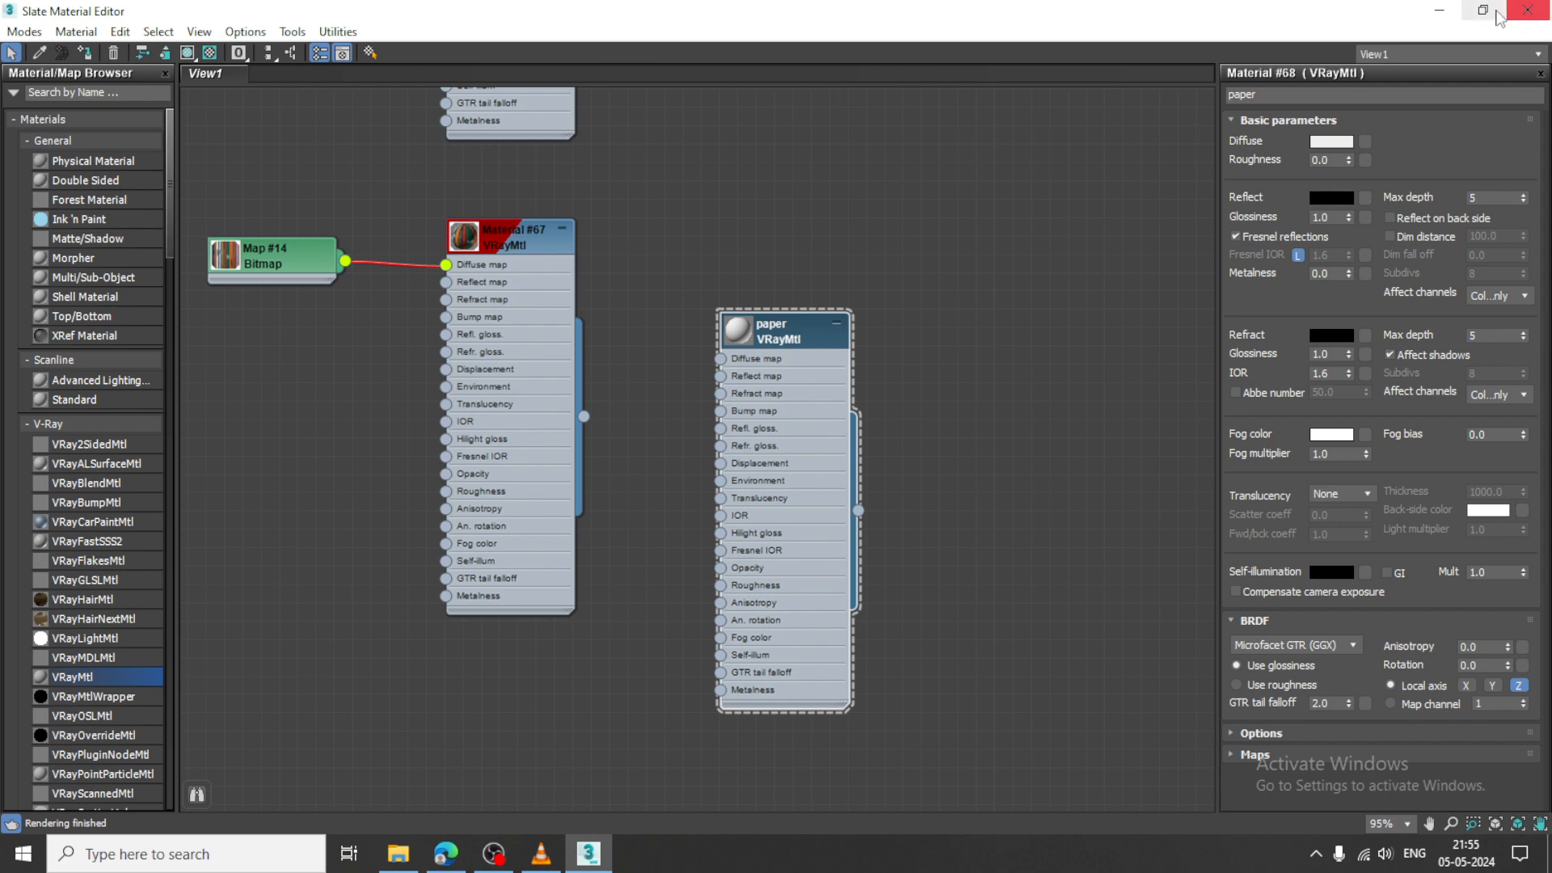
pyautogui.click(1438, 10)
pyautogui.click(1438, 256)
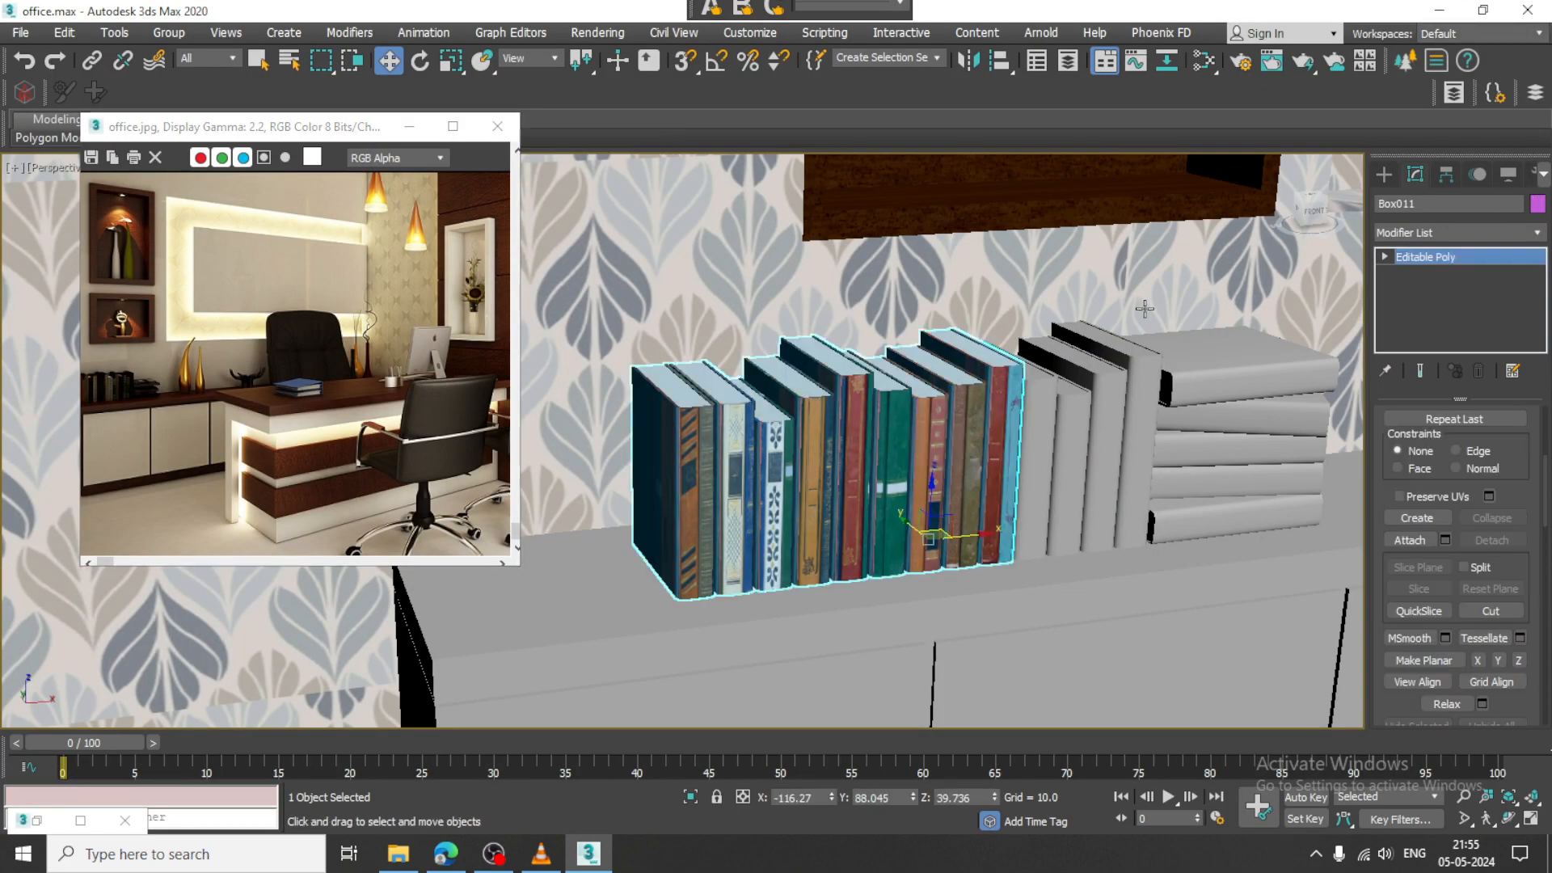
# Attach the remaining untextured upright books into one object, starting from the book beside the textured row
pyautogui.scroll(-3, 1143, 314)
pyautogui.moveTo(1141, 385); pyautogui.dragTo(903, 401, button='middle')
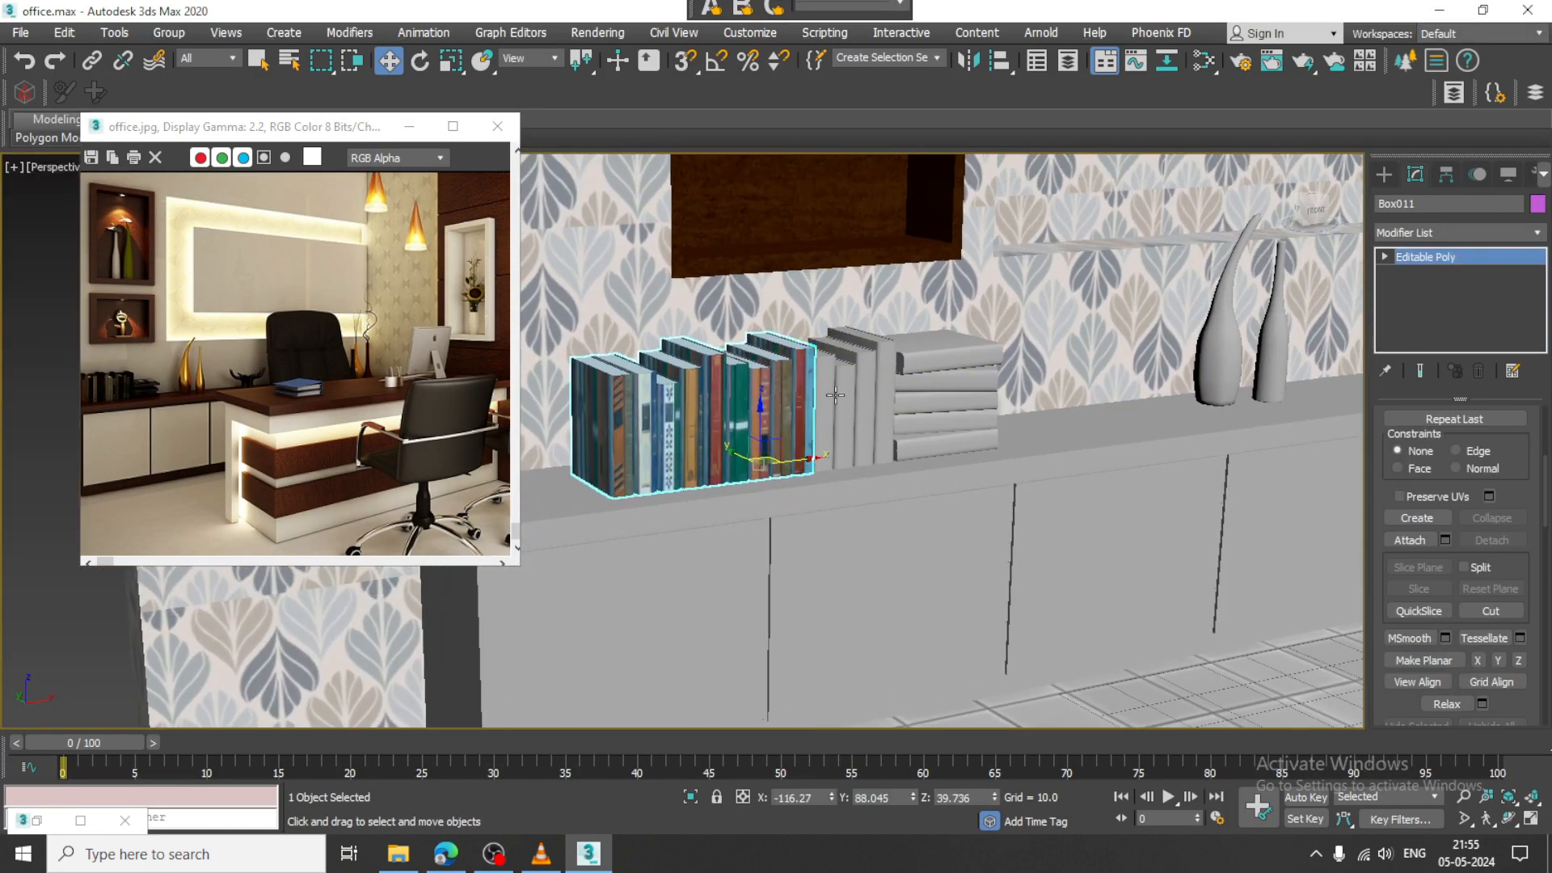
pyautogui.scroll(4, 822, 376)
pyautogui.click(804, 388)
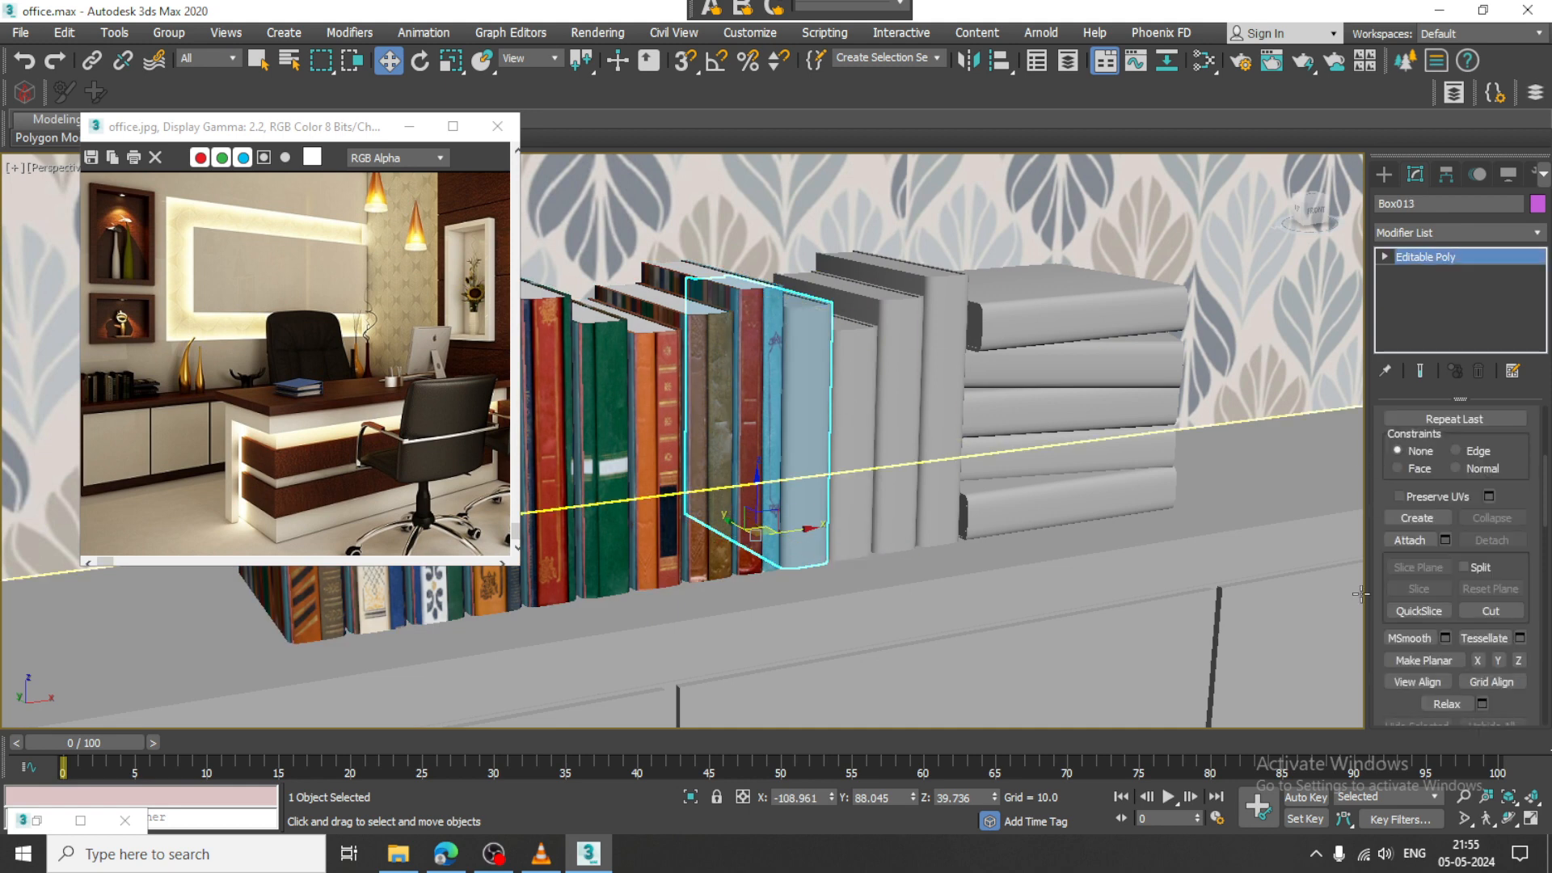
pyautogui.click(1419, 541)
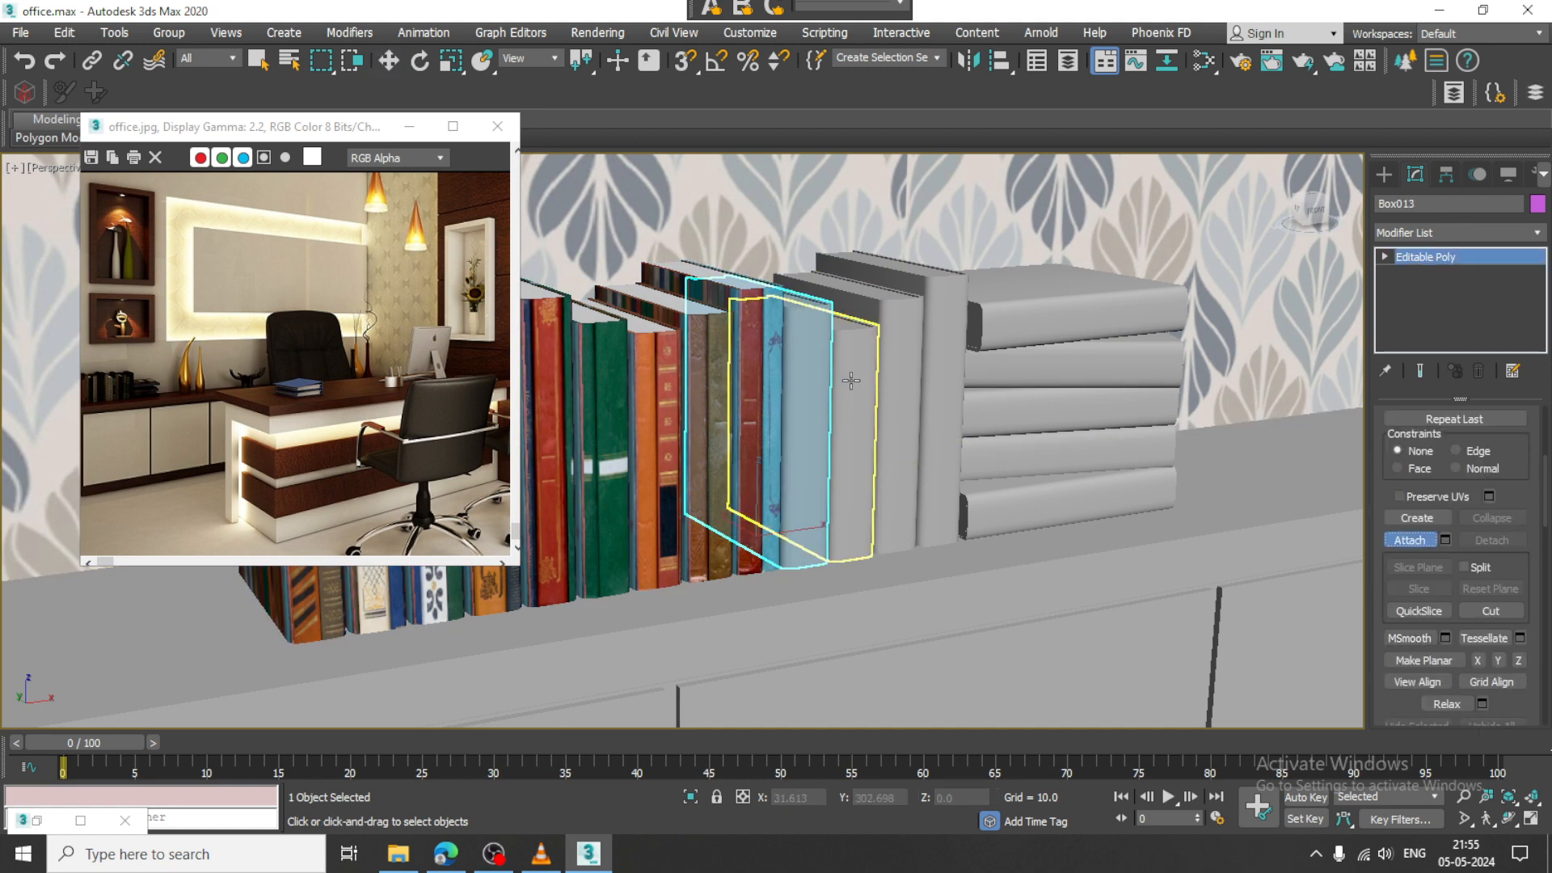
pyautogui.click(889, 371)
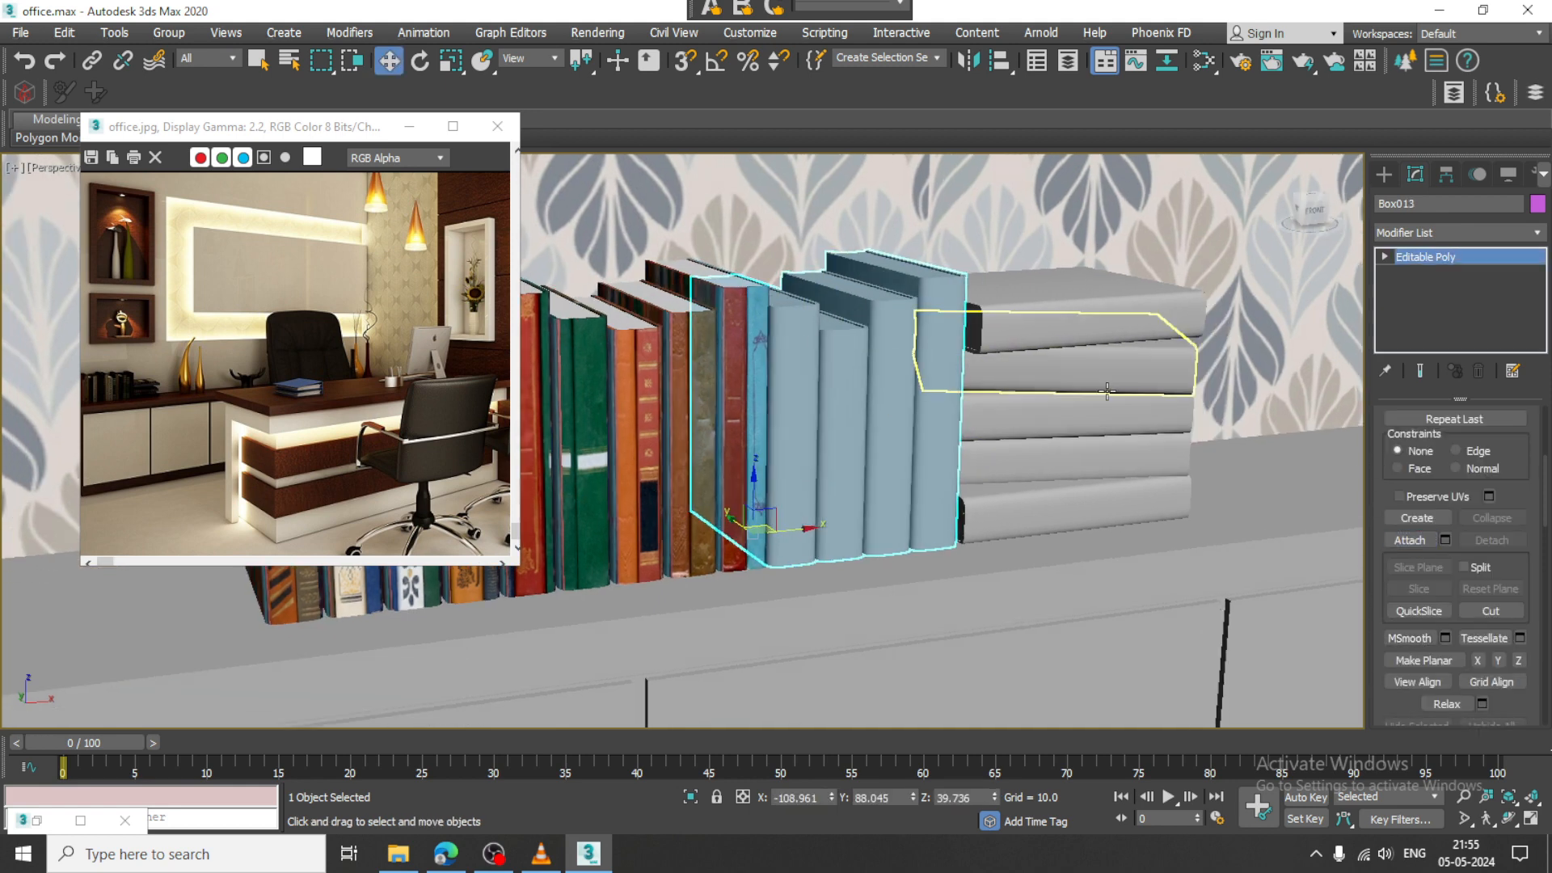
# Assign the book-spine material, Material #67, to the newly attached upright books
pyautogui.press('m')
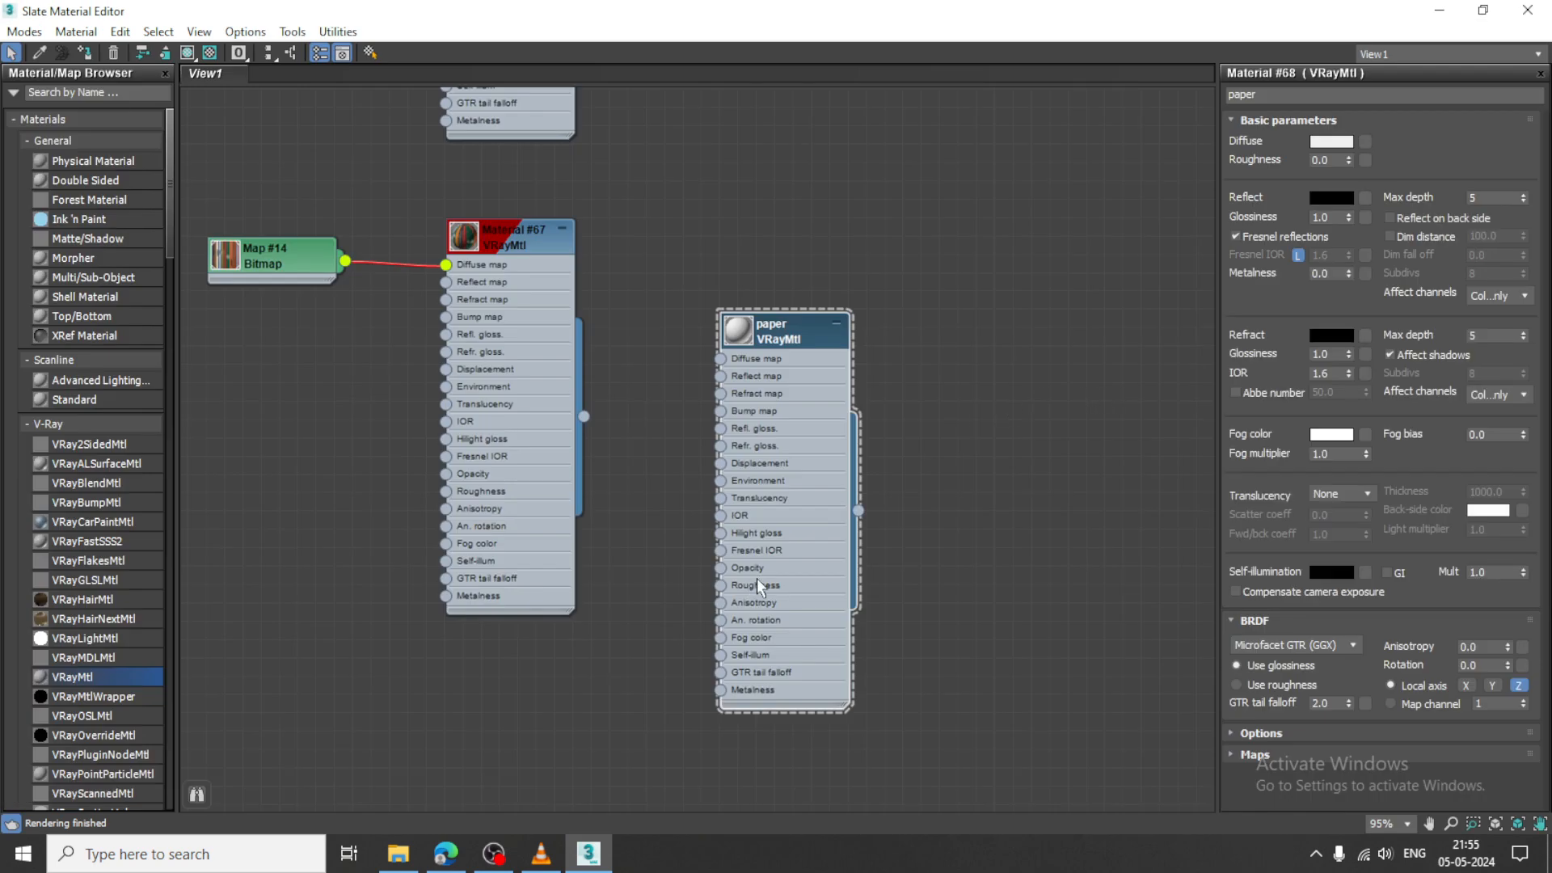
pyautogui.moveTo(755, 580); pyautogui.dragTo(881, 257, button='middle')
pyautogui.moveTo(660, 316); pyautogui.dragTo(667, 564, button='middle')
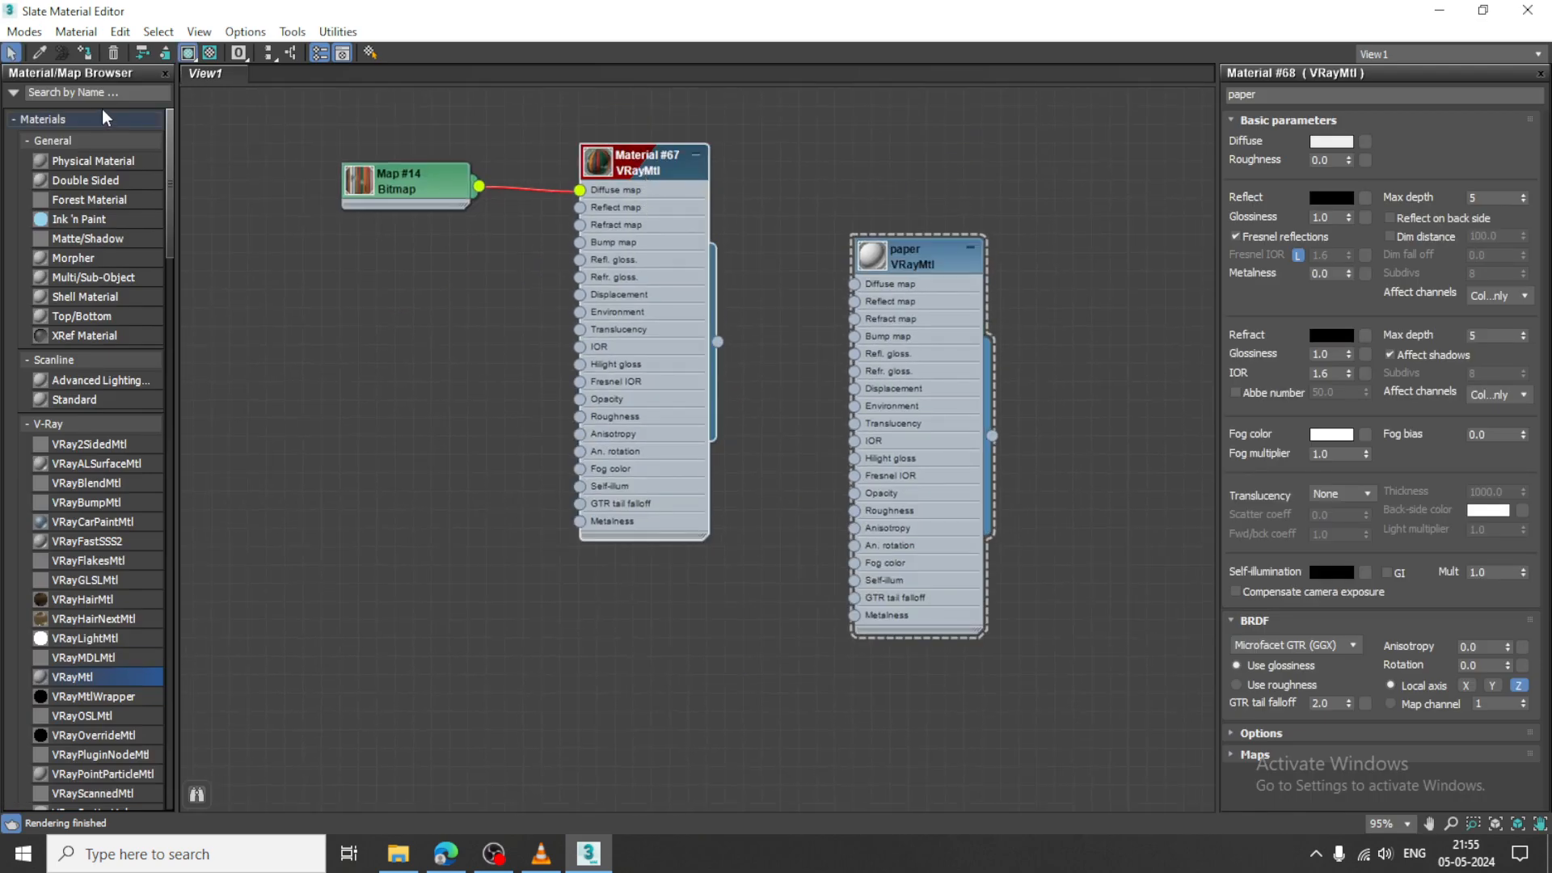
pyautogui.click(1439, 11)
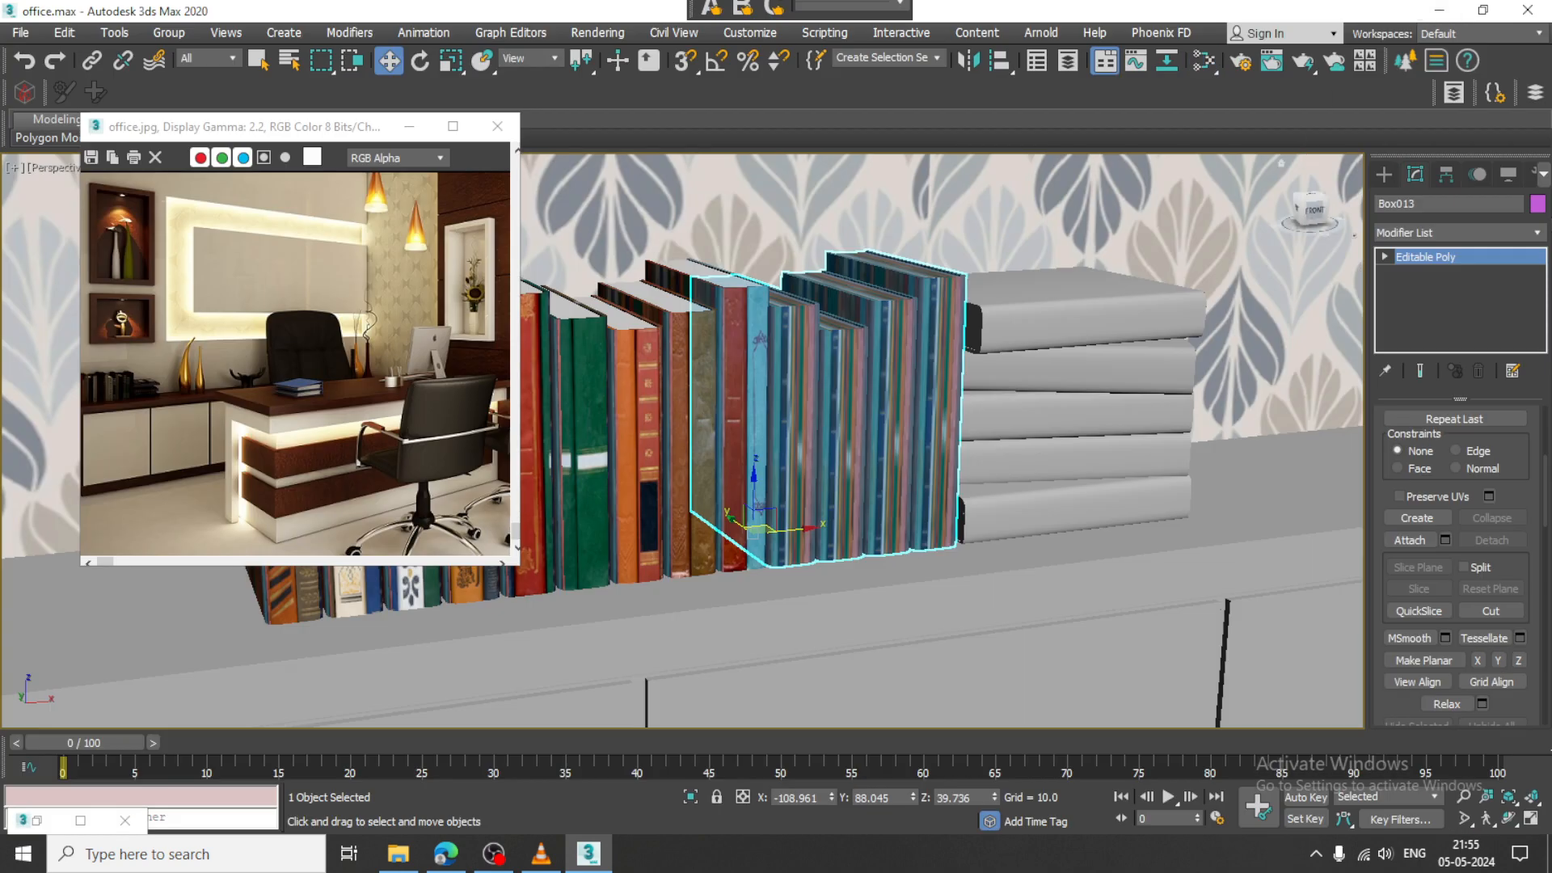
# Add a UVW Map to the newly attached books, set it to Box and widen its gizmo to about 43.595
pyautogui.click(1467, 236)
pyautogui.press('u')
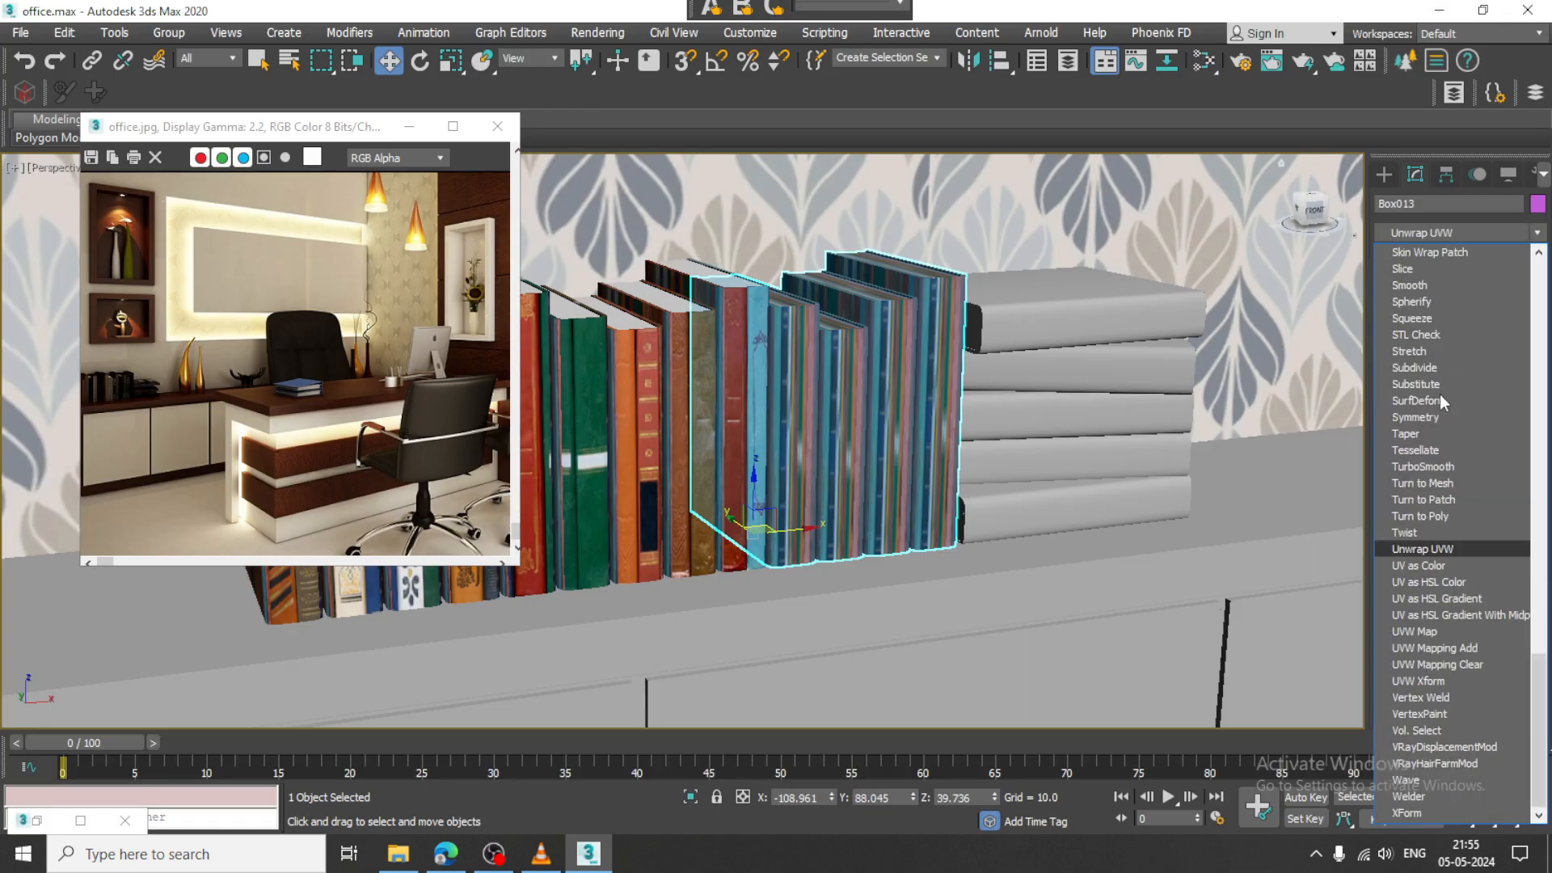
pyautogui.click(1448, 632)
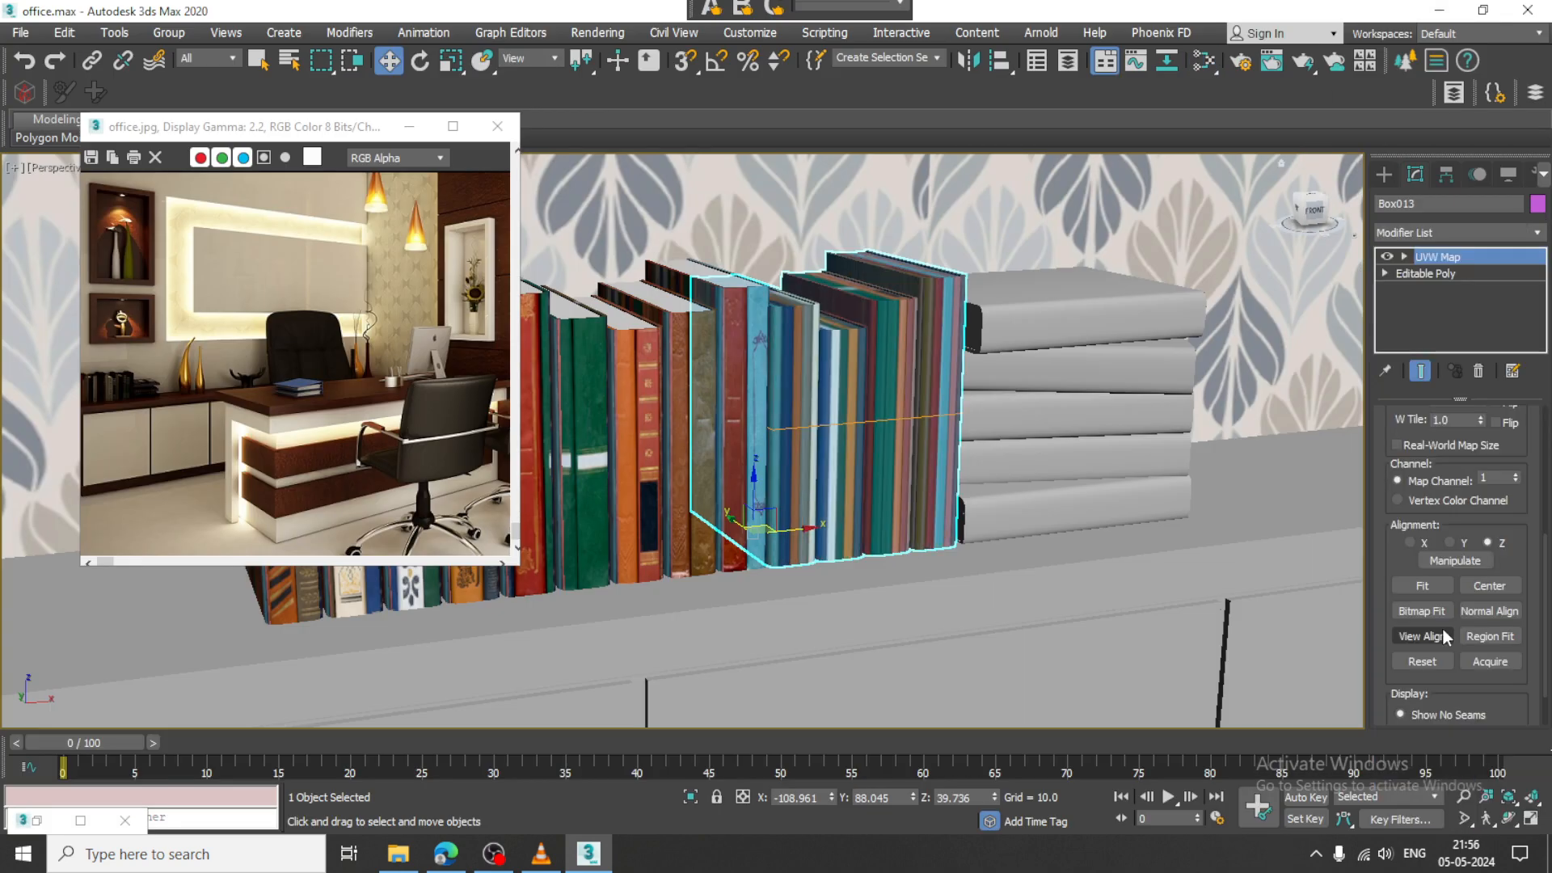
pyautogui.scroll(5, 1386, 424)
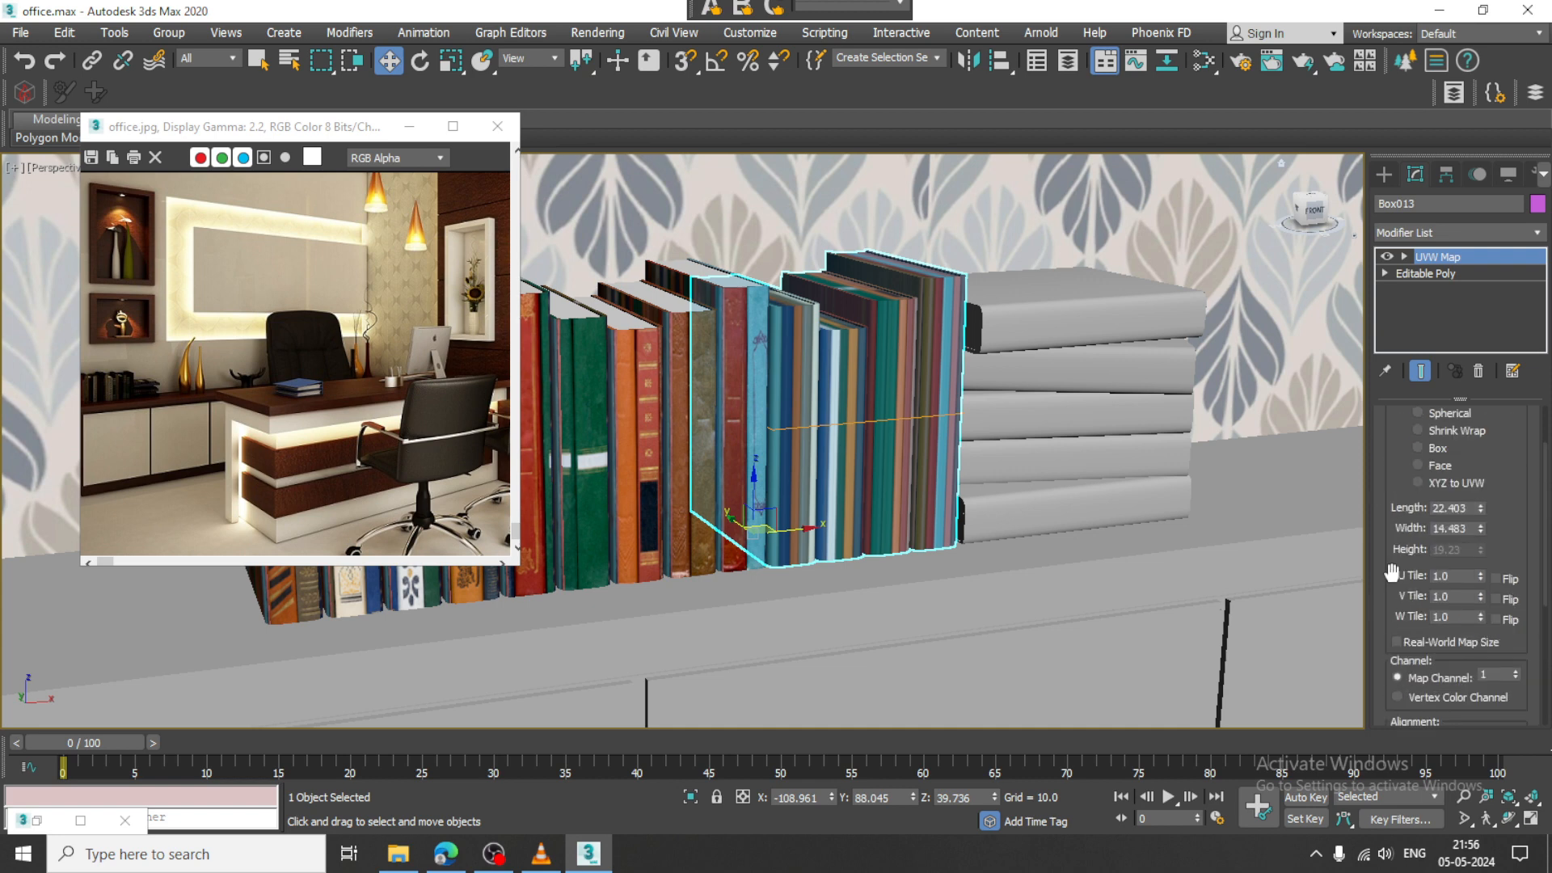
pyautogui.click(1431, 450)
pyautogui.moveTo(1480, 530); pyautogui.dragTo(1466, 323)
# Convert the second book group to Editable Poly, assign the paper material to its page faces and leave polygon editing
pyautogui.rightClick(848, 368)
pyautogui.moveTo(992, 575)
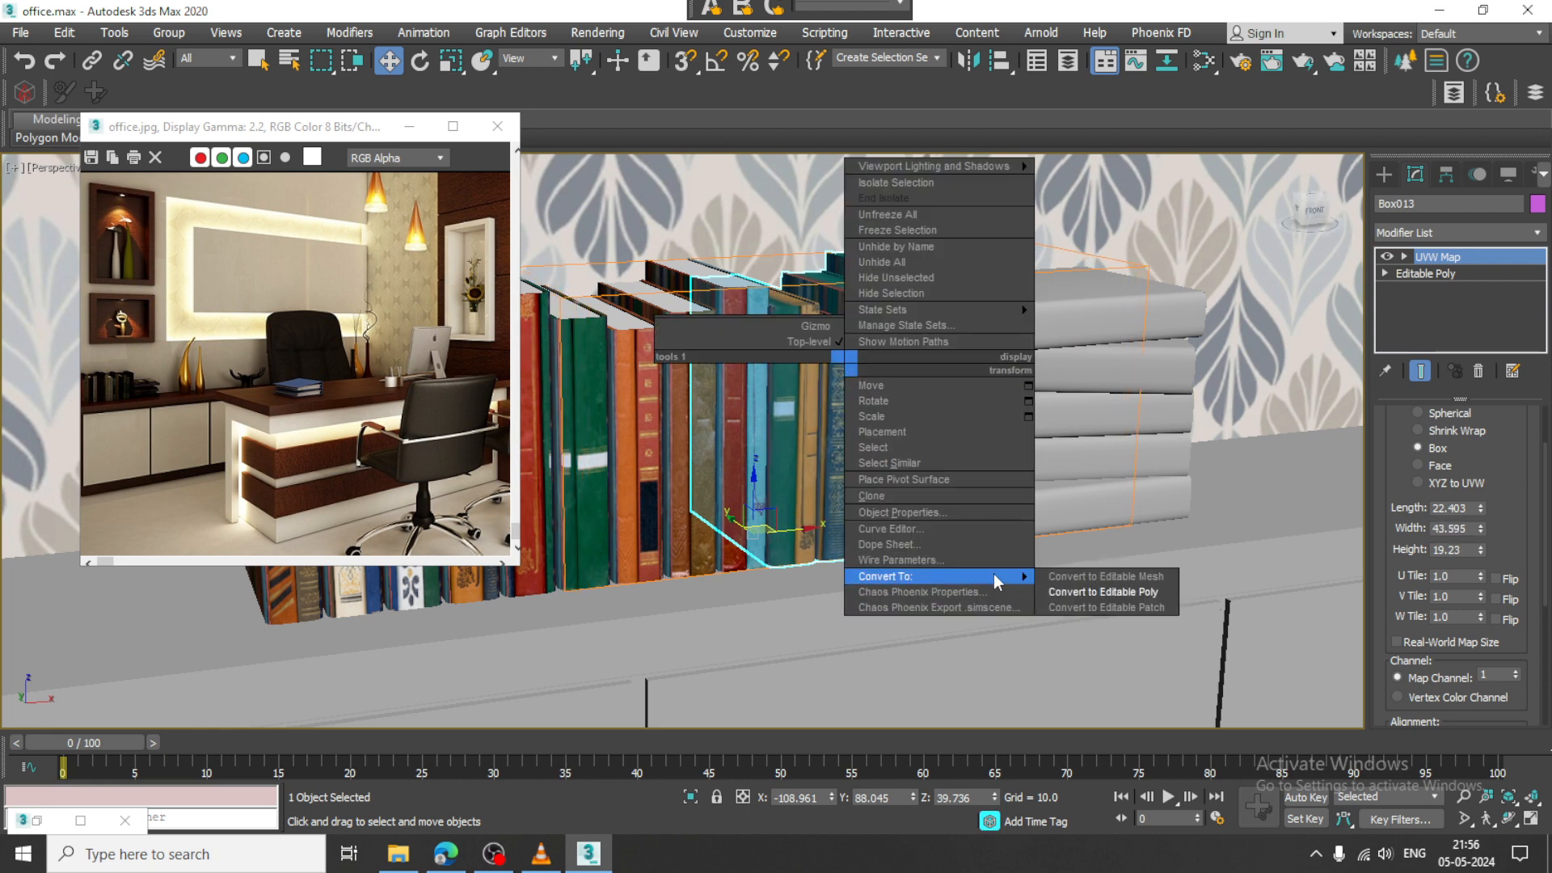
pyautogui.click(1122, 591)
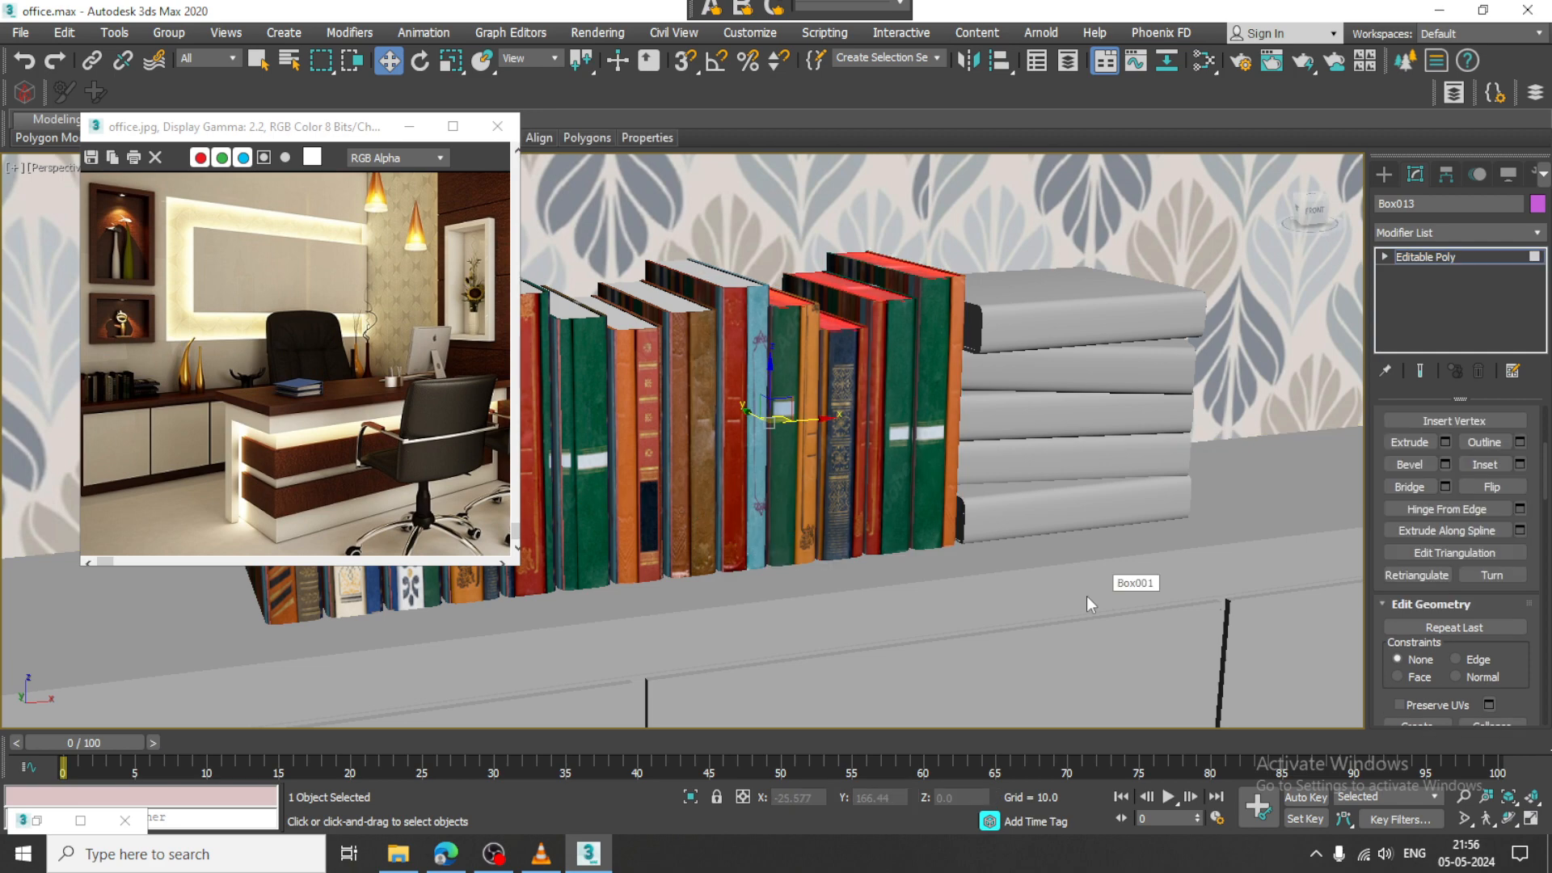
pyautogui.press('m')
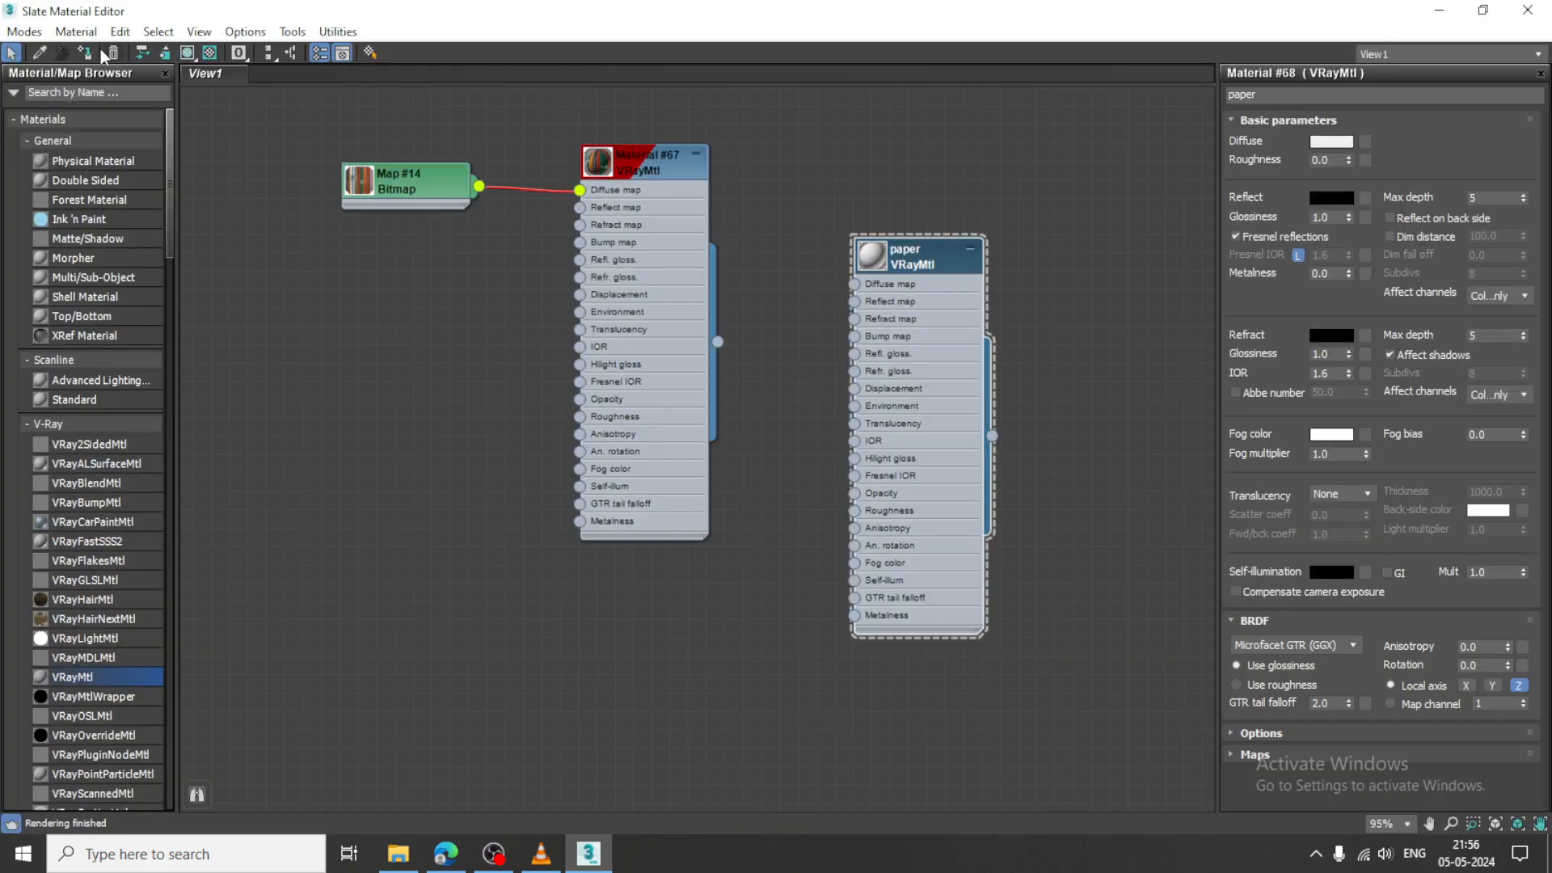
pyautogui.click(1438, 12)
pyautogui.scroll(-4, 935, 429)
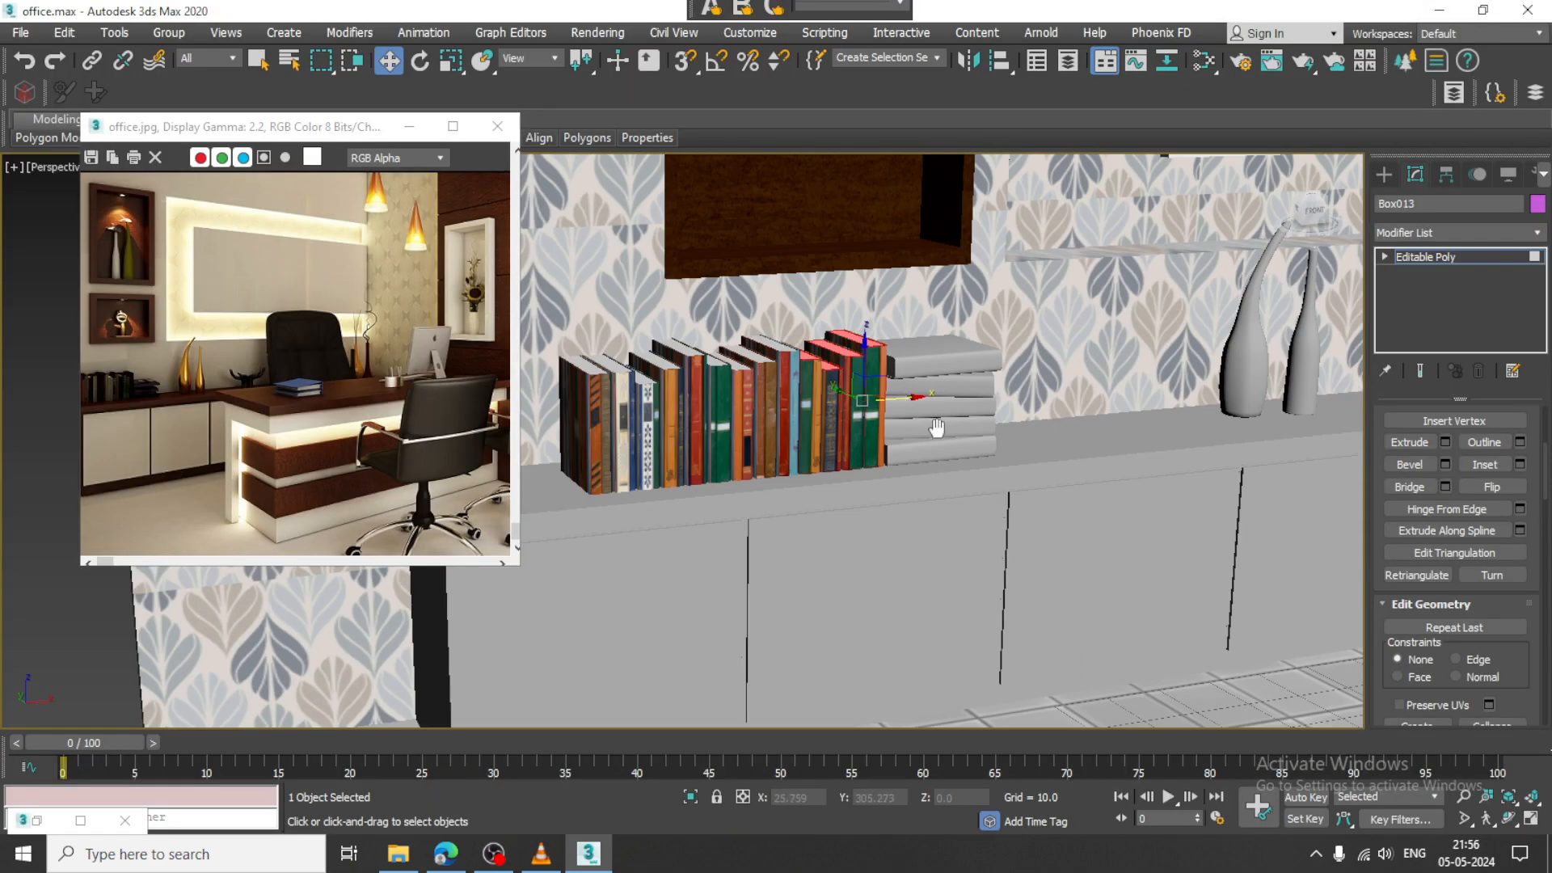
pyautogui.keyDown('alt'); pyautogui.moveTo(935, 429); pyautogui.dragTo(904, 501, button='middle'); pyautogui.keyUp('alt')
pyautogui.scroll(-3, 942, 450)
pyautogui.click(1494, 258)
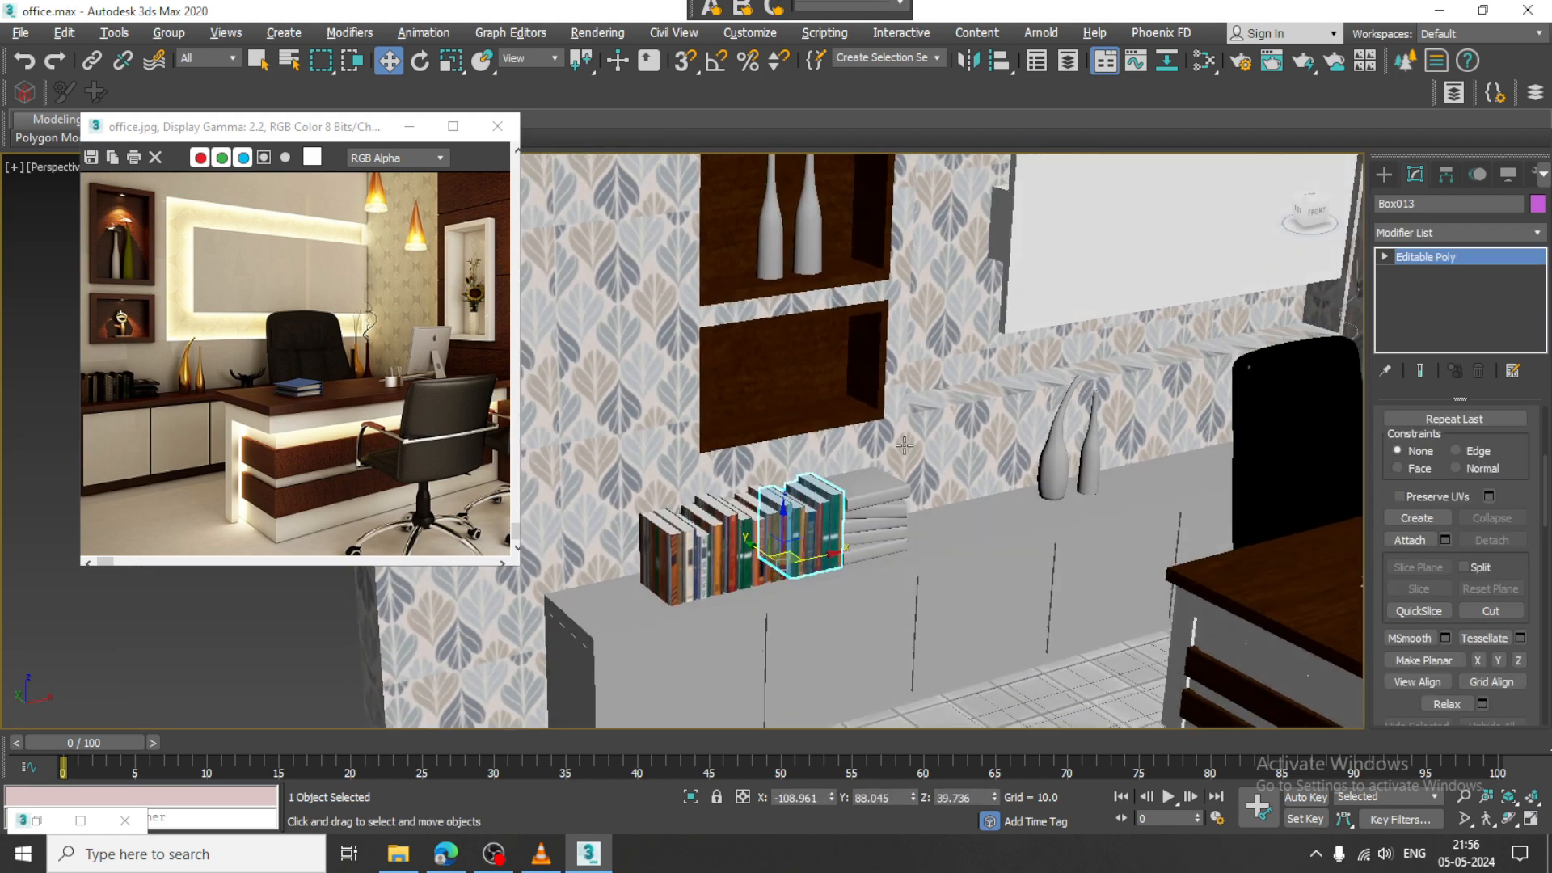
# Isolate the low cabinet under the books and enter polygon editing with its door fronts selected
pyautogui.moveTo(1325, 437); pyautogui.dragTo(1016, 476, button='middle')
pyautogui.scroll(-3, 1016, 477)
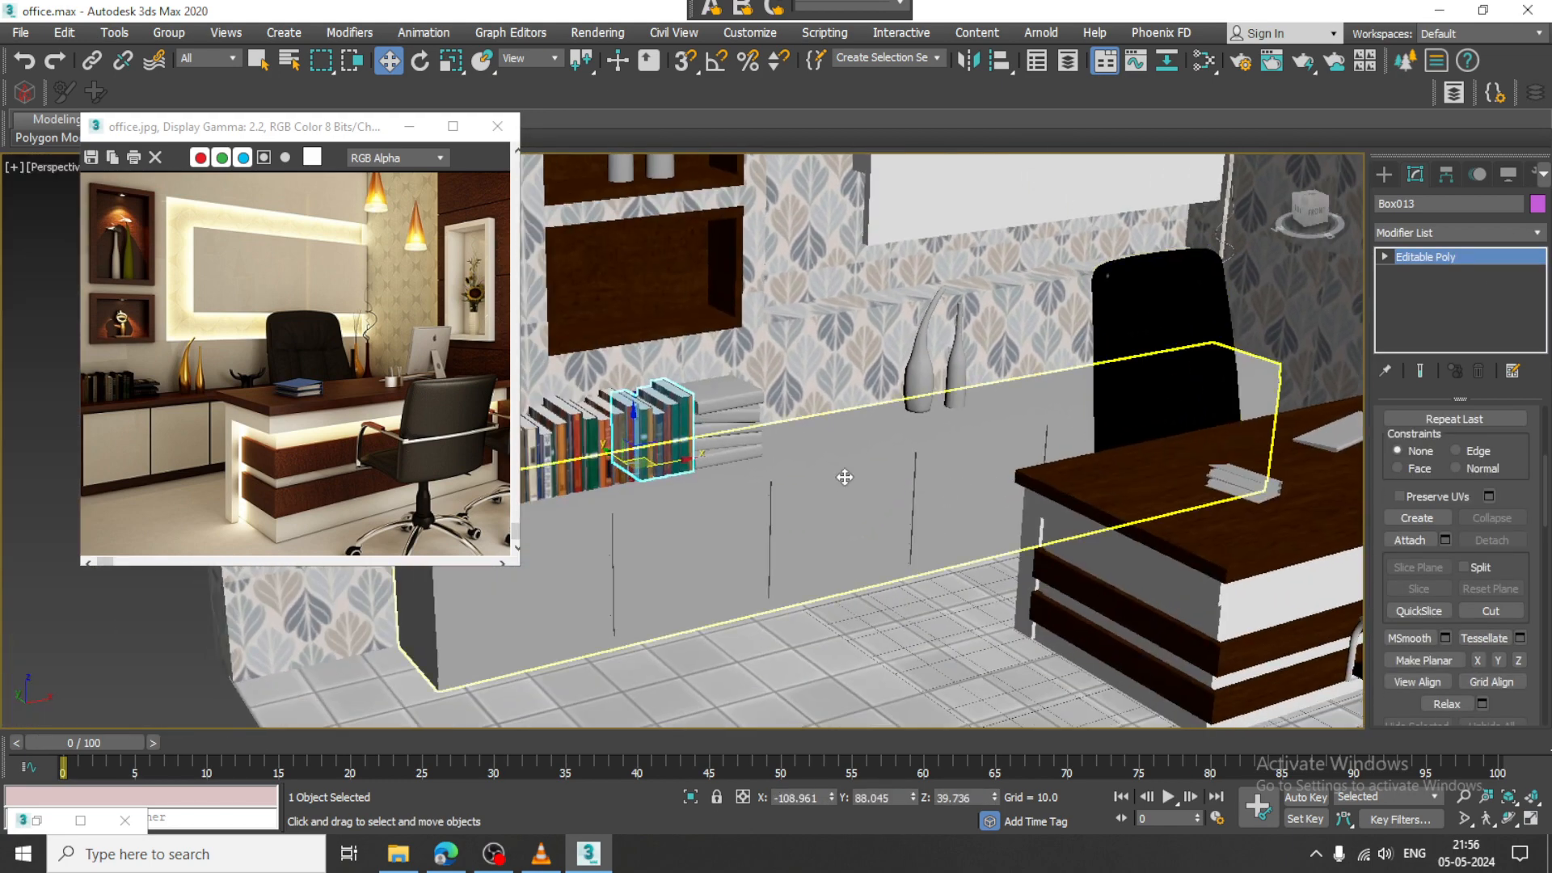
pyautogui.click(842, 474)
pyautogui.hotkey('alt', 'q')
pyautogui.moveTo(815, 399); pyautogui.dragTo(1053, 378, button='middle')
pyautogui.scroll(3, 1035, 405)
pyautogui.click(1385, 256)
pyautogui.click(1422, 322)
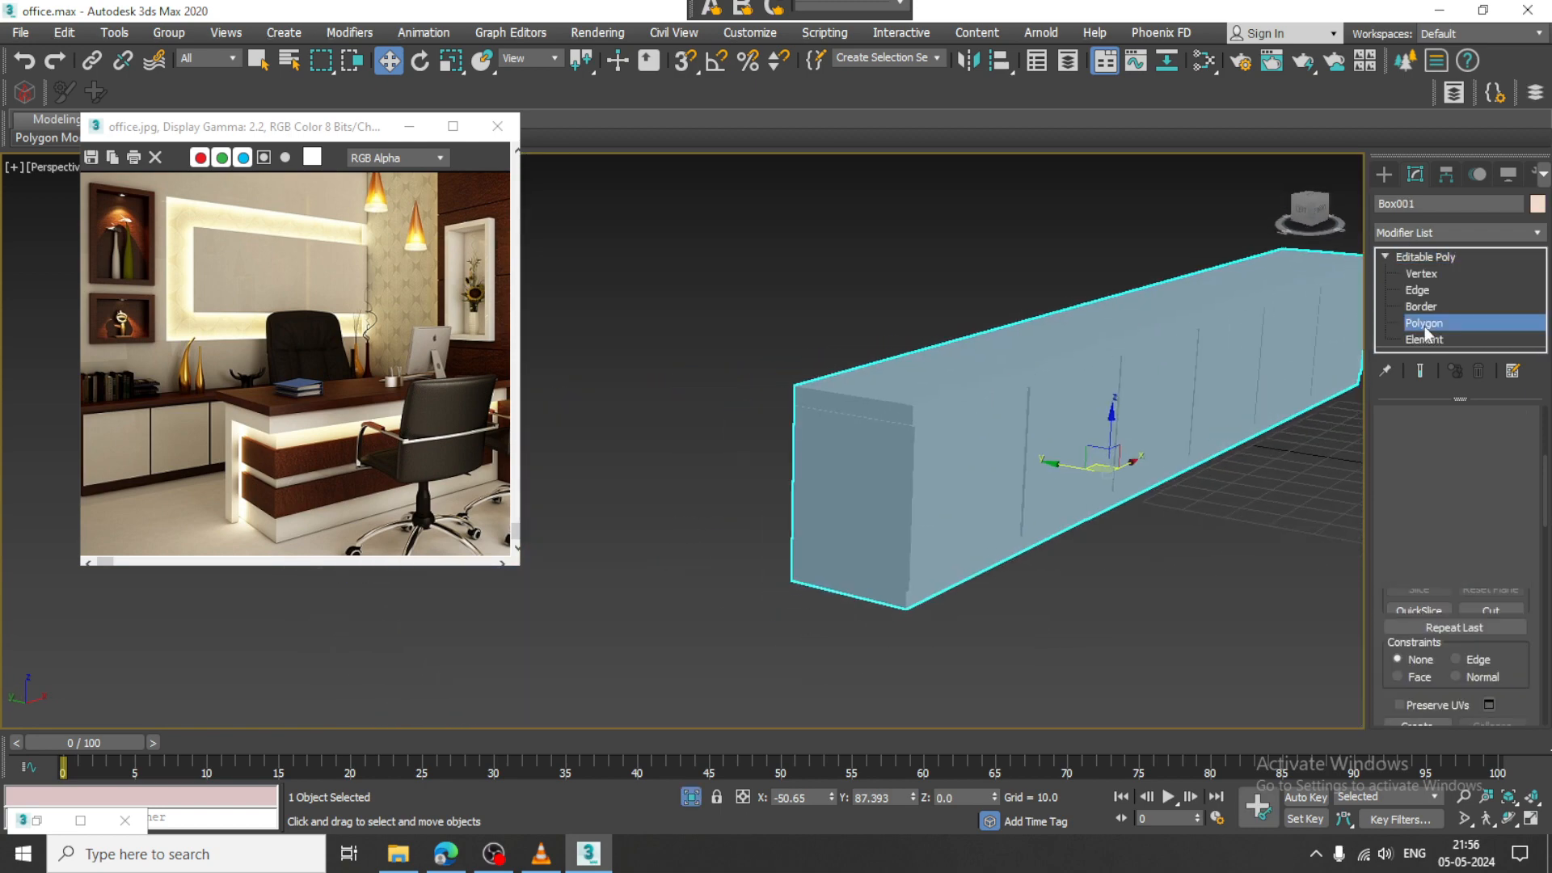
pyautogui.keyDown('alt'); pyautogui.moveTo(921, 460); pyautogui.dragTo(969, 465, button='middle'); pyautogui.keyUp('alt')
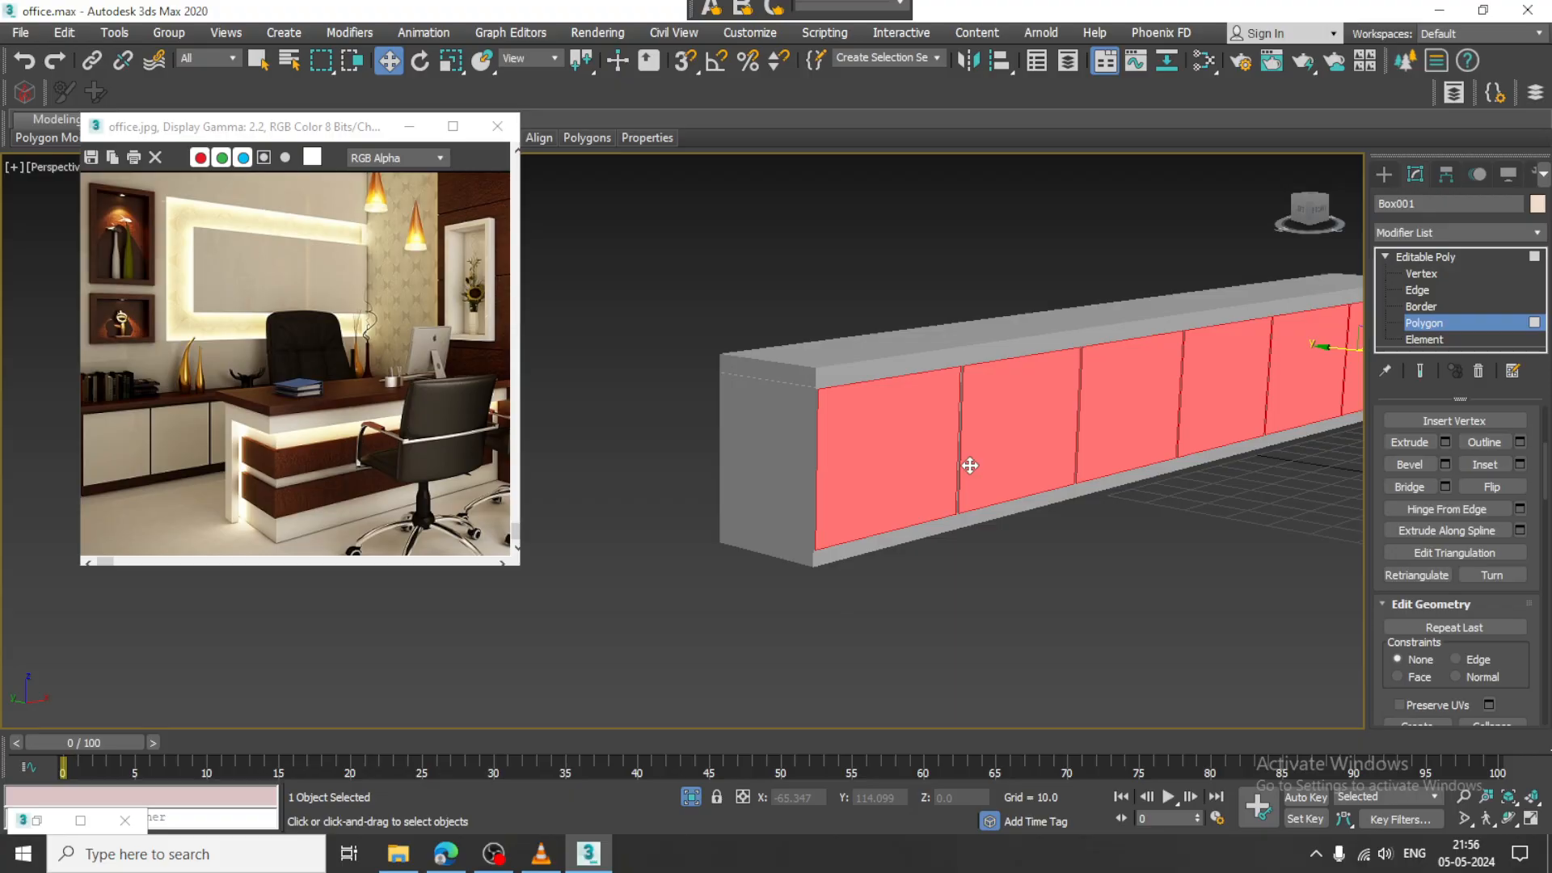
# Assign the white VRayMtl, Material #44, with a grey reflection colour to the cabinet's selected door fronts
pyautogui.press('m')
pyautogui.moveTo(868, 439); pyautogui.dragTo(947, 710, button='middle')
pyautogui.moveTo(852, 364); pyautogui.dragTo(816, 624, button='middle')
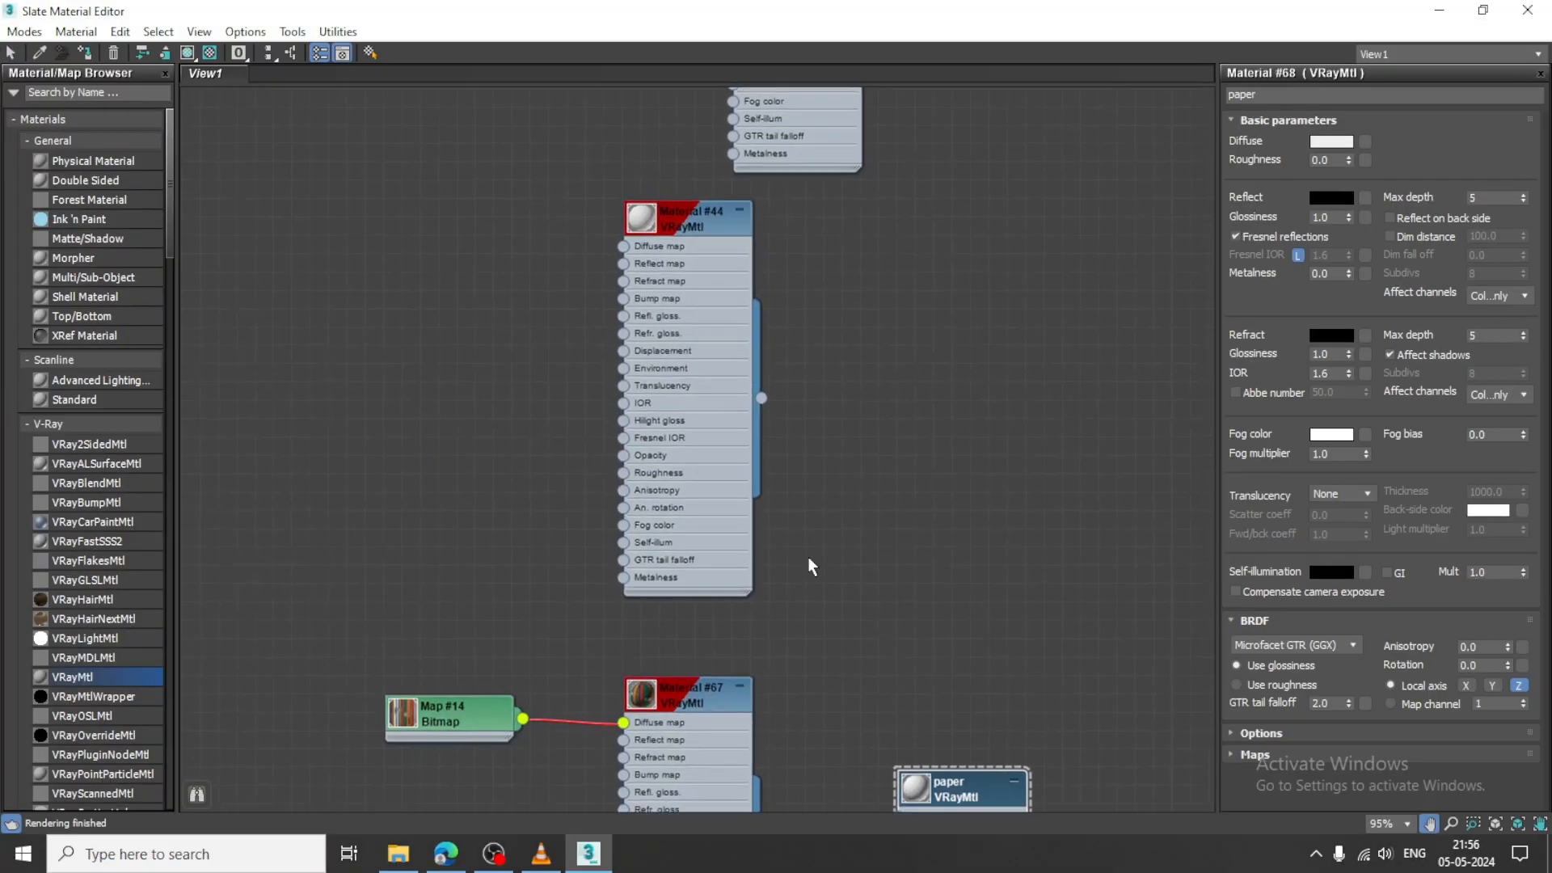
pyautogui.click(699, 222)
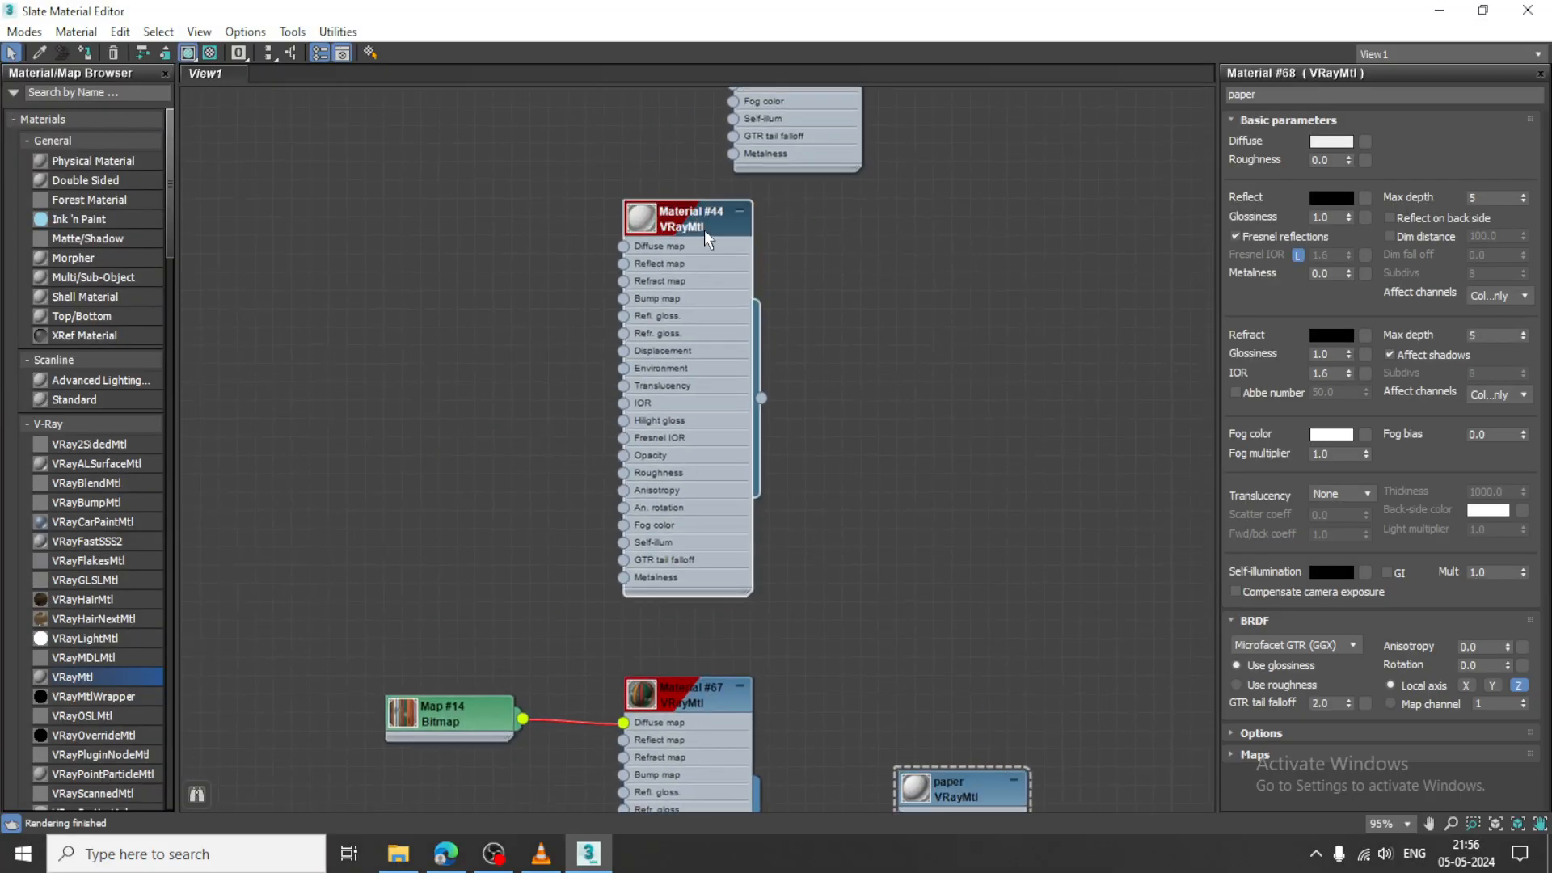
pyautogui.click(1334, 199)
pyautogui.click(714, 296)
pyautogui.doubleClick(686, 219)
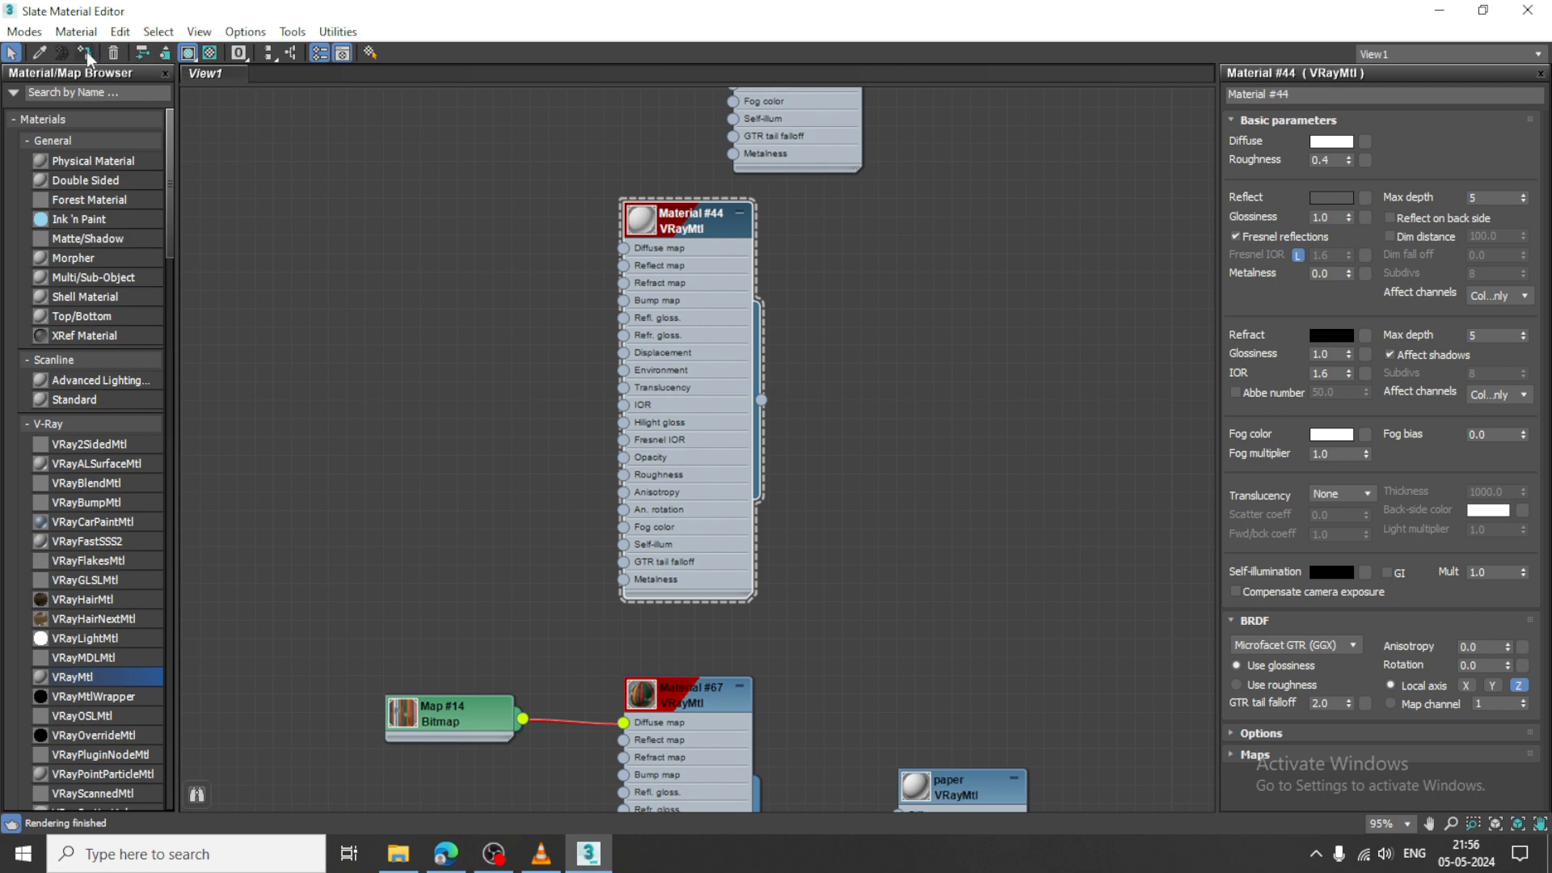
pyautogui.click(1438, 10)
# Invert the polygon selection and assign the dark wood material, Material #21, to the rest of the cabinet
pyautogui.moveTo(1011, 357); pyautogui.dragTo(986, 366, button='middle')
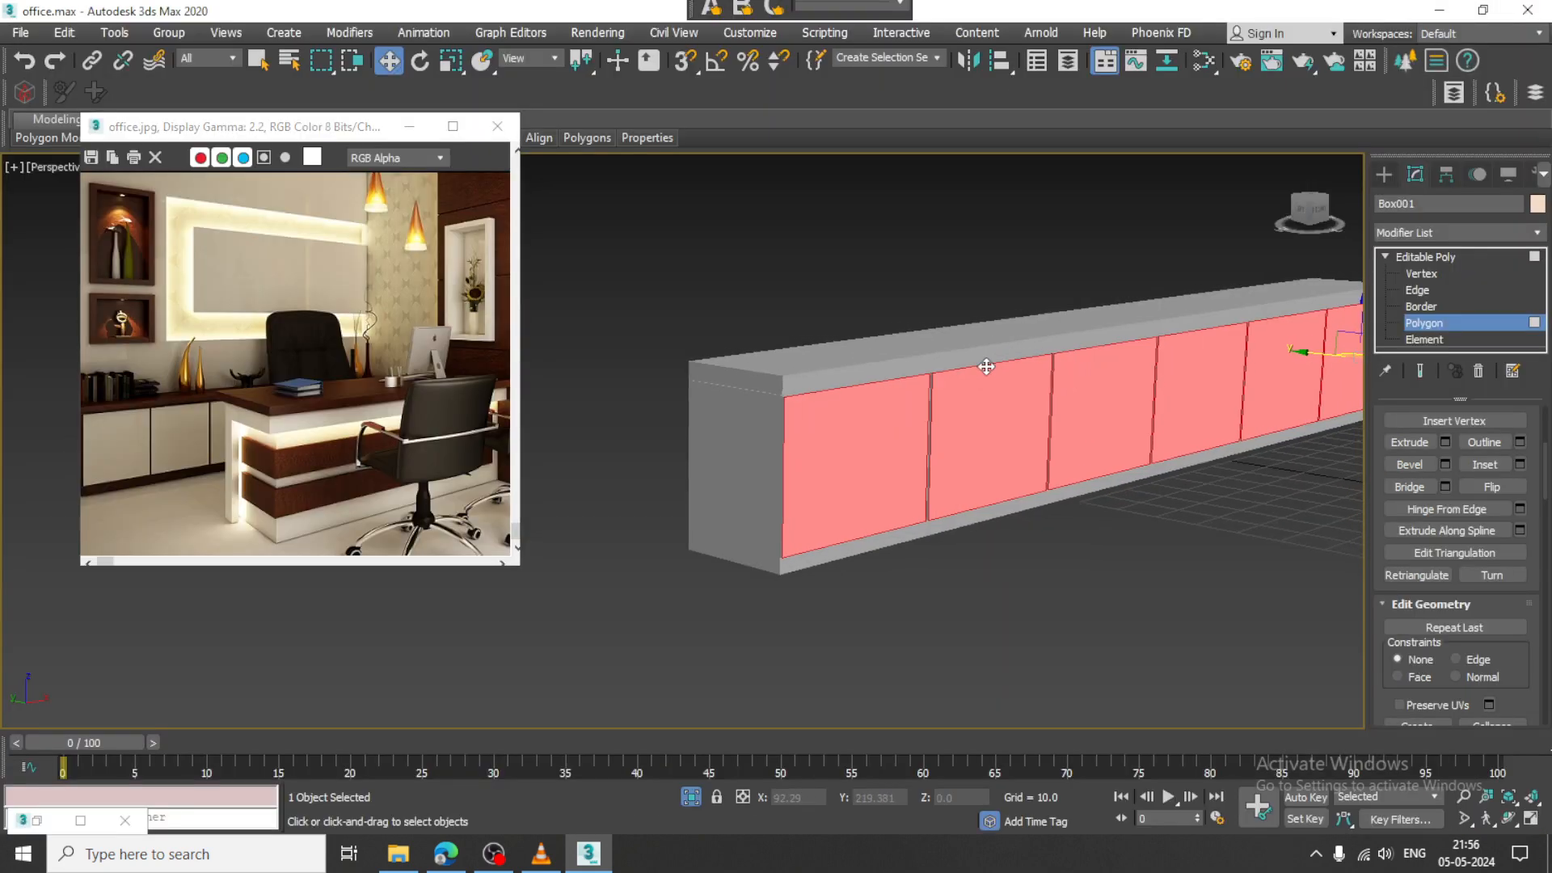
pyautogui.hotkey('ctrl', 'i')
pyautogui.press('m')
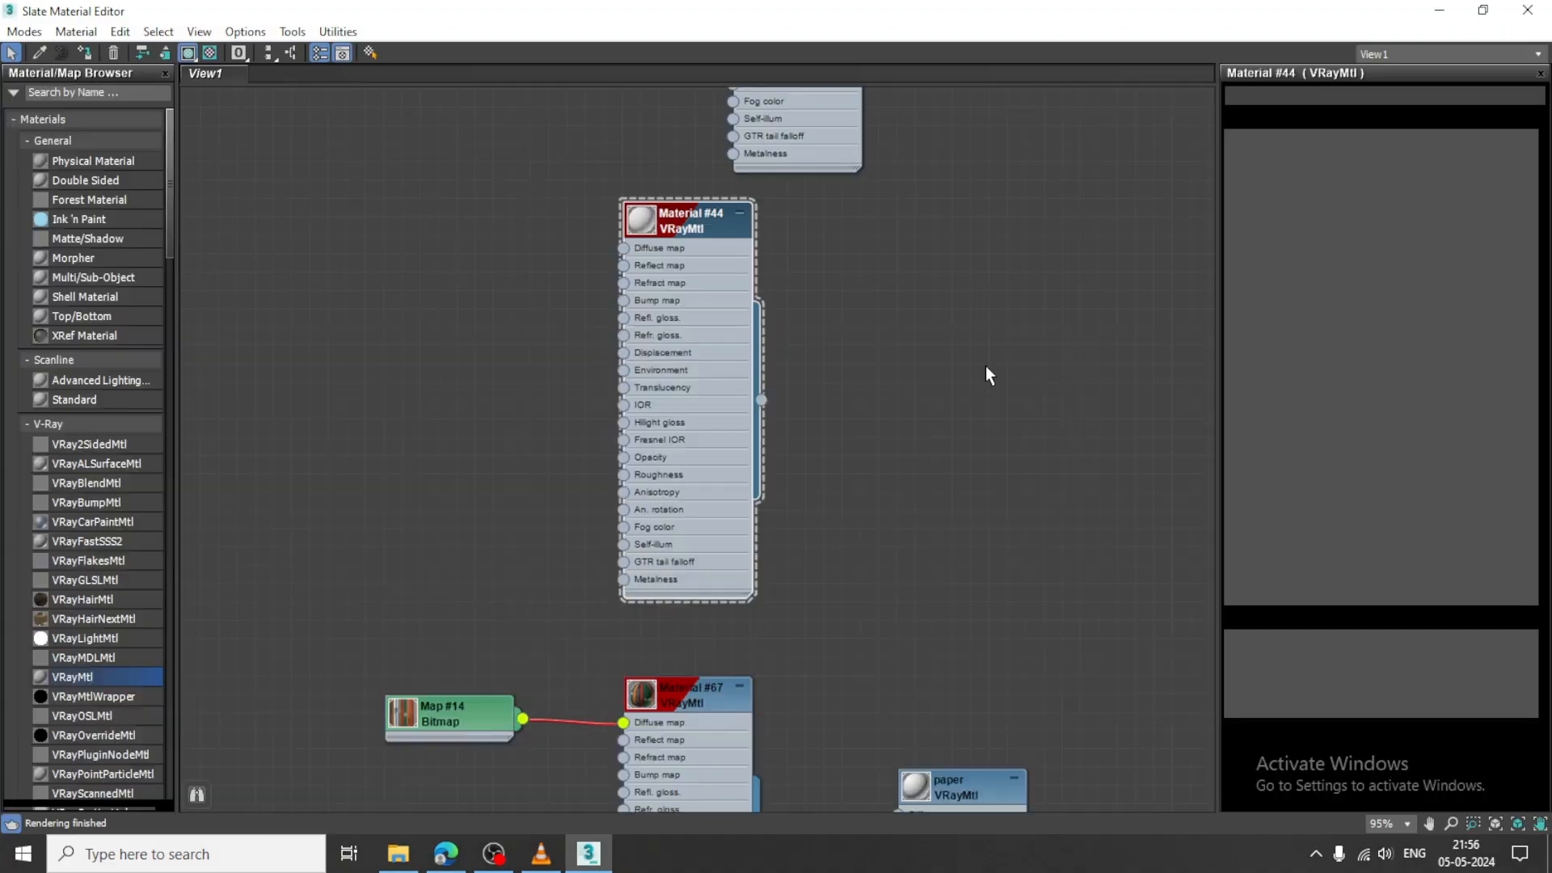
pyautogui.moveTo(887, 698); pyautogui.dragTo(894, 457, button='middle')
pyautogui.moveTo(851, 352); pyautogui.dragTo(890, 679, button='middle')
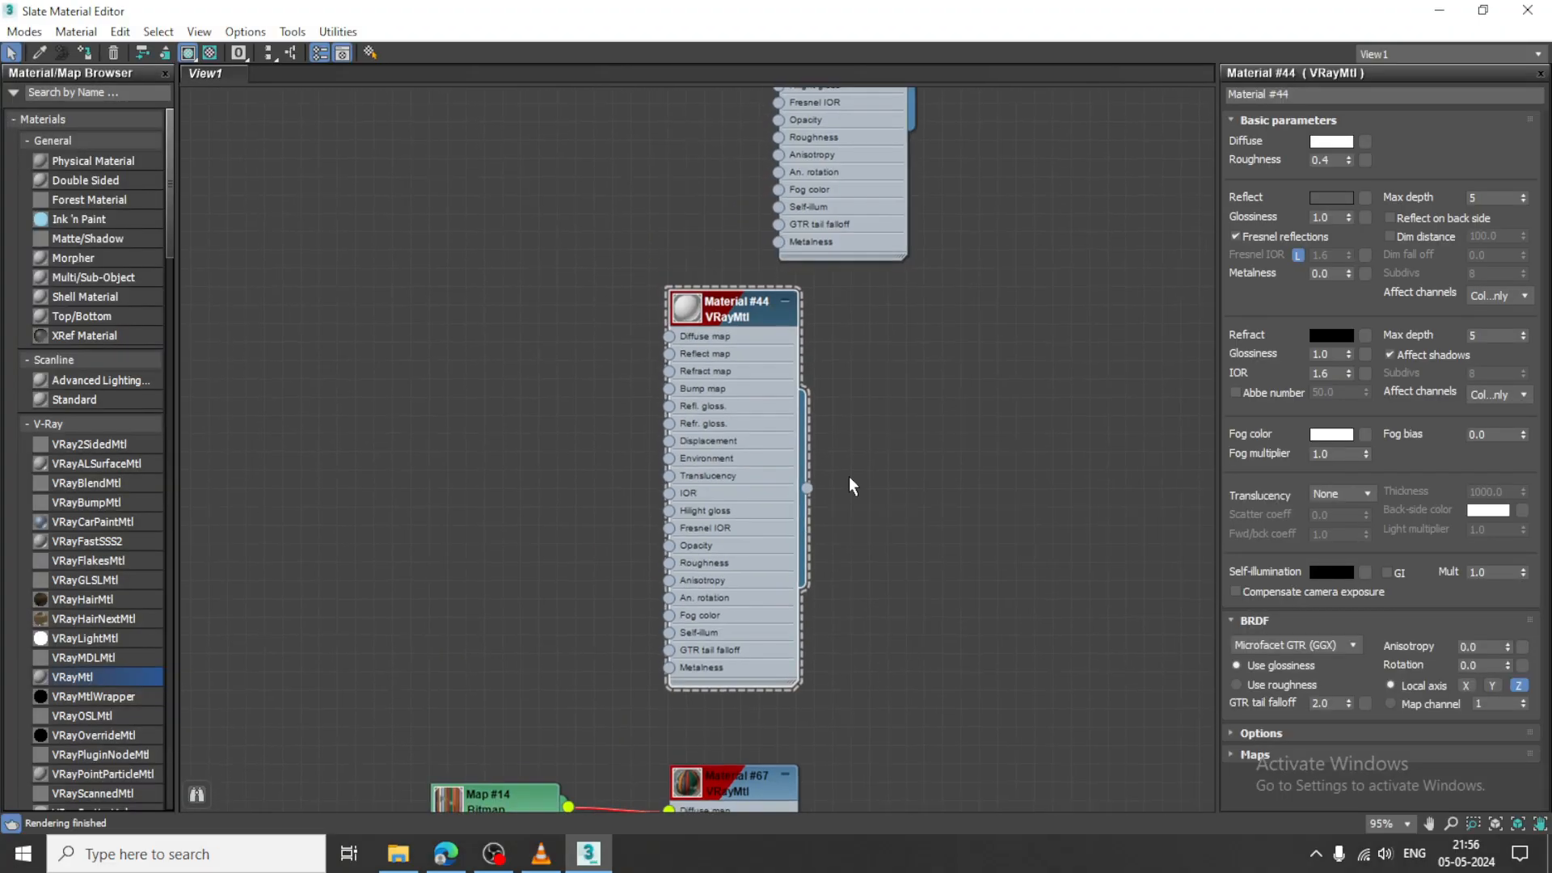
pyautogui.moveTo(849, 274); pyautogui.dragTo(832, 524, button='middle')
pyautogui.moveTo(880, 162); pyautogui.dragTo(882, 410, button='middle')
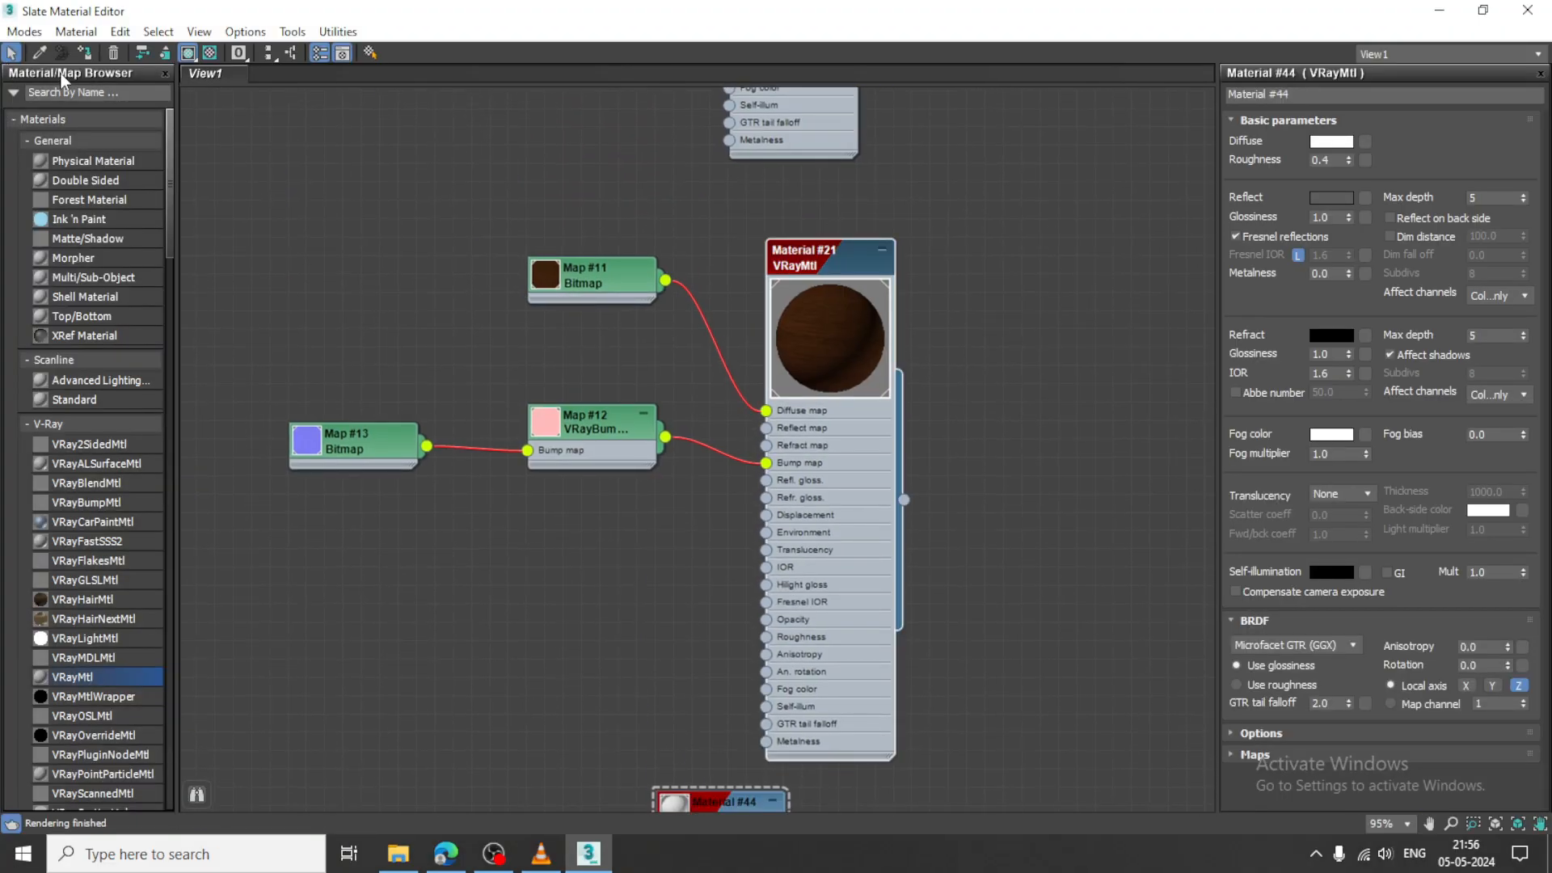
pyautogui.click(1427, 5)
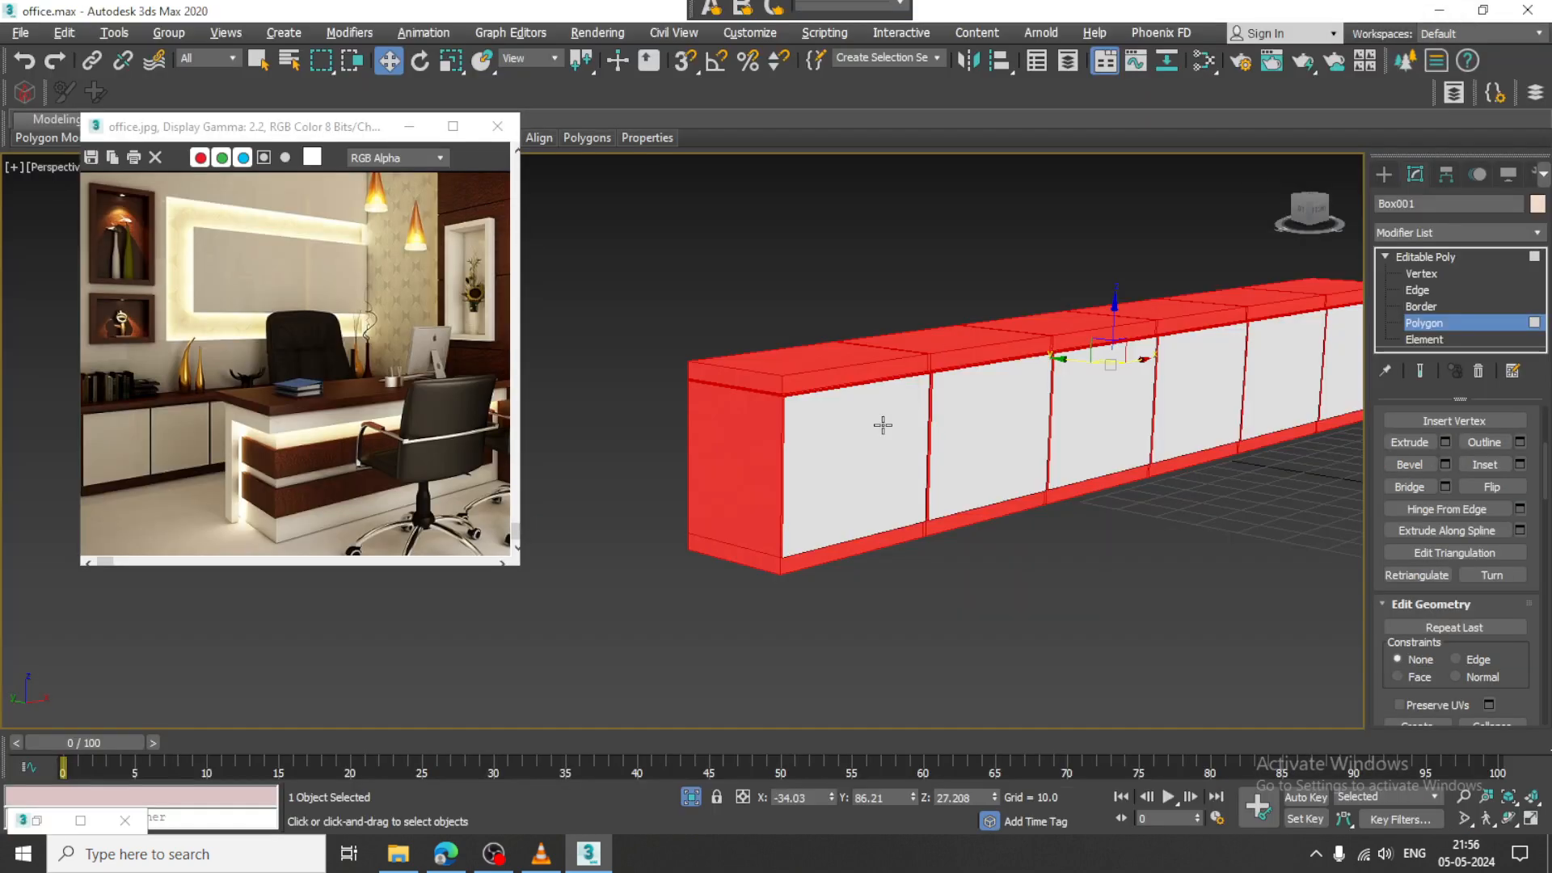
# Apply a UVW Map modifier with Box mapping to the low cabinet
pyautogui.moveTo(884, 426)
pyautogui.mouseDown(button='middle')
pyautogui.moveTo(776, 412)
pyautogui.moveTo(897, 449)
pyautogui.mouseUp(button='middle')
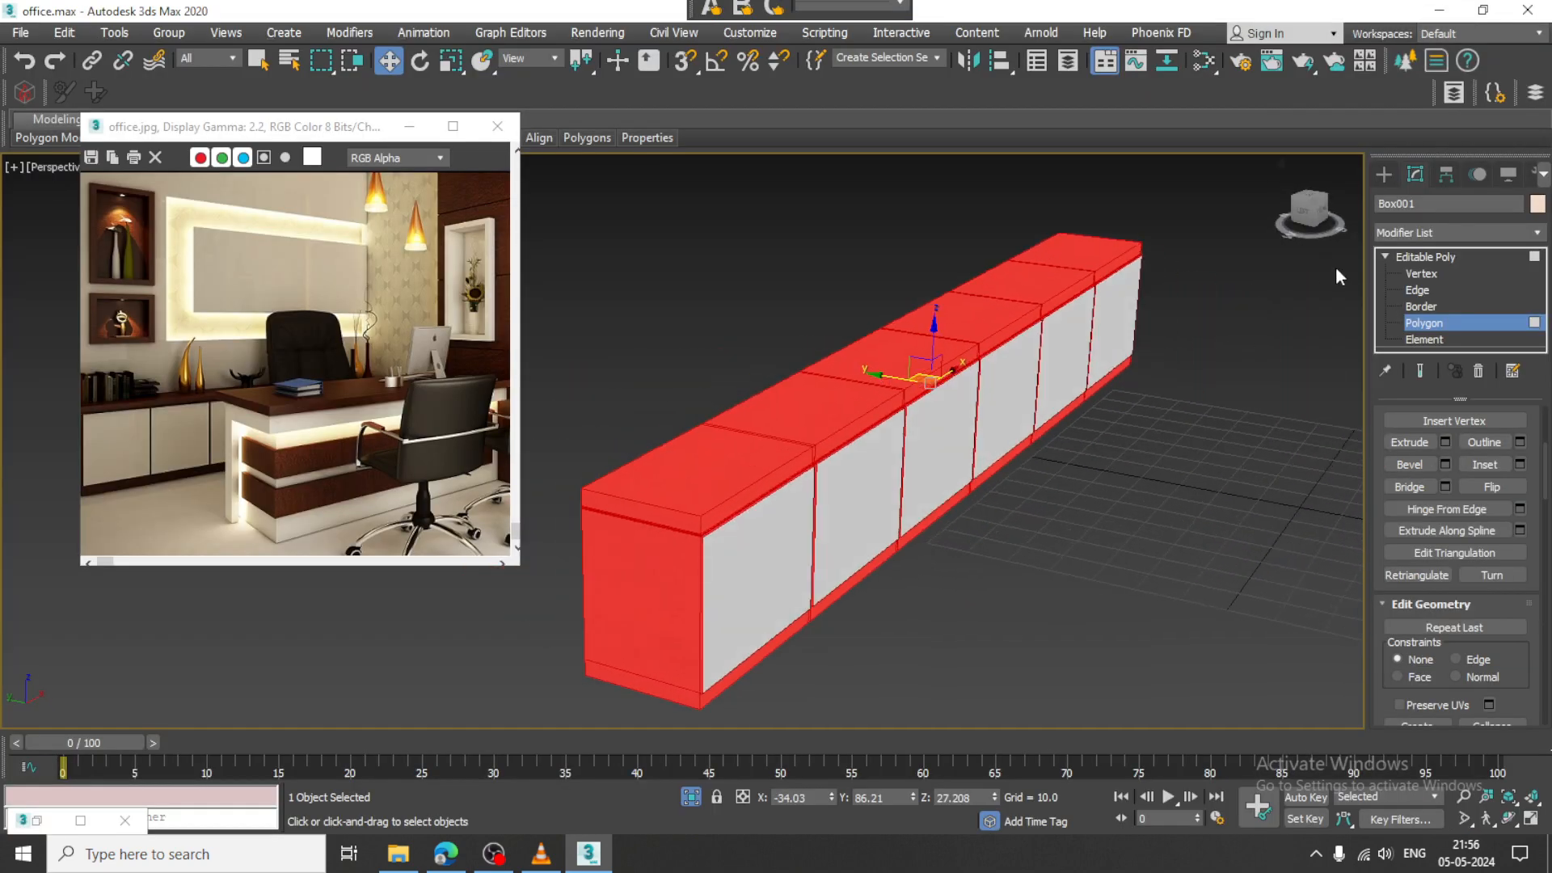
pyautogui.click(1479, 232)
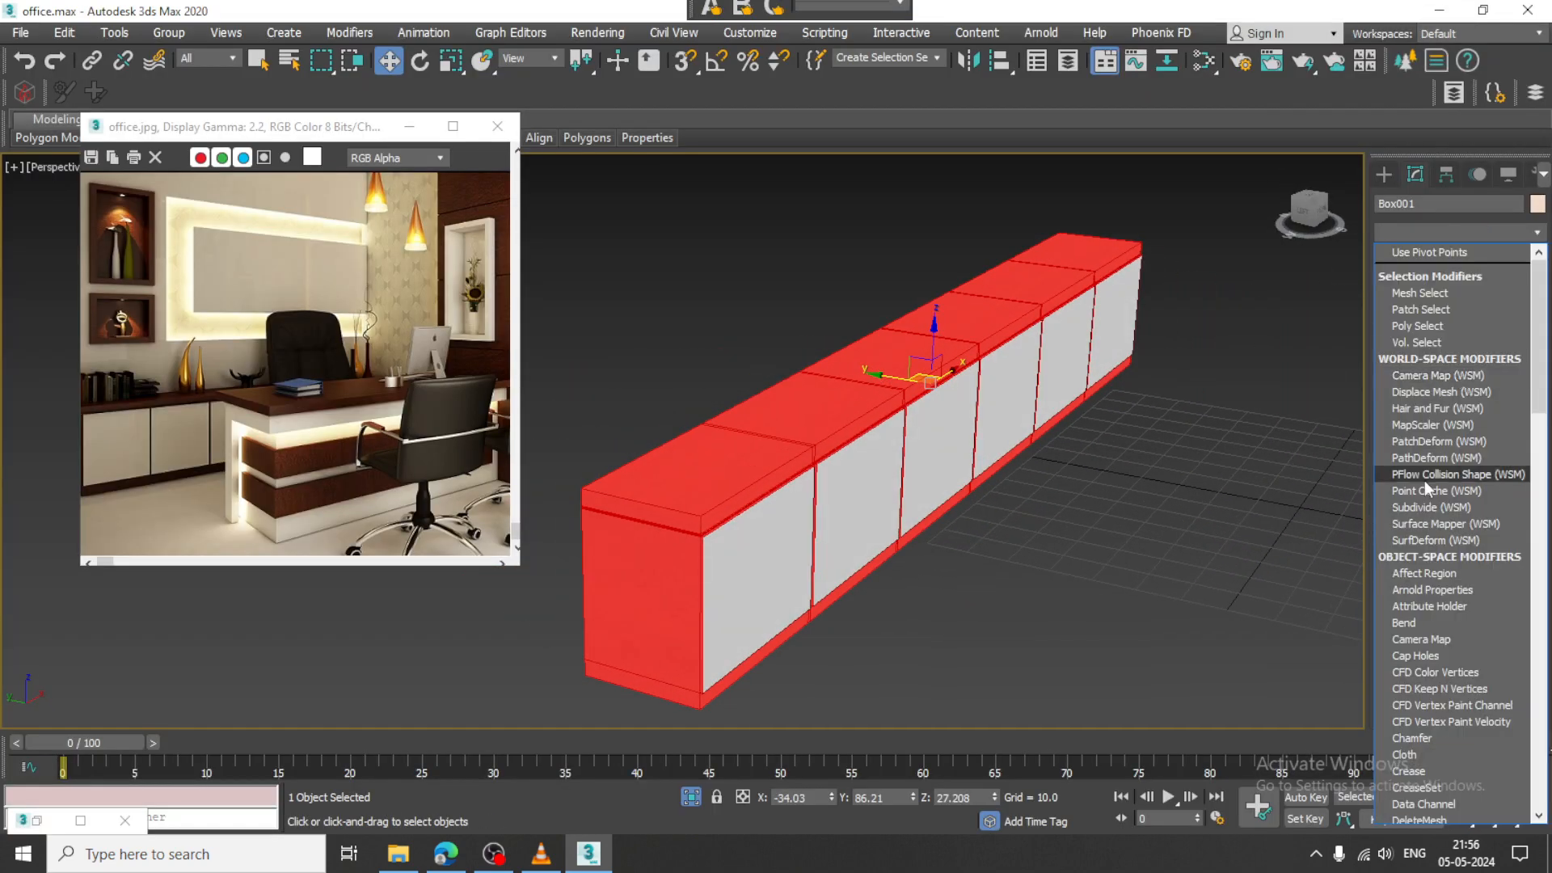
pyautogui.scroll(-10, 1424, 485)
pyautogui.click(1453, 628)
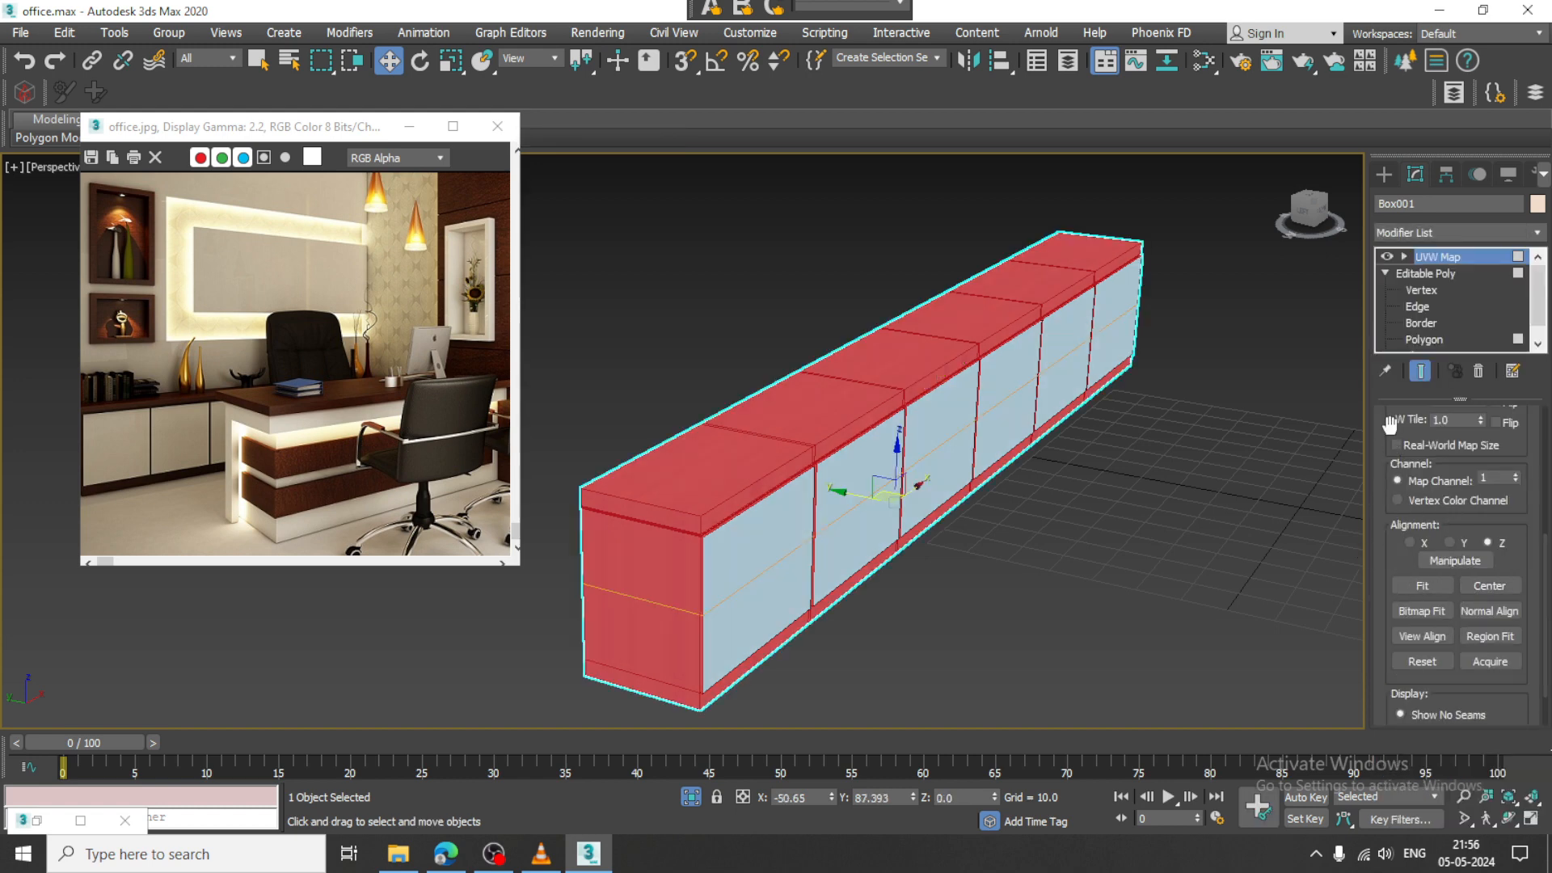
pyautogui.scroll(3, 1398, 461)
pyautogui.click(1435, 469)
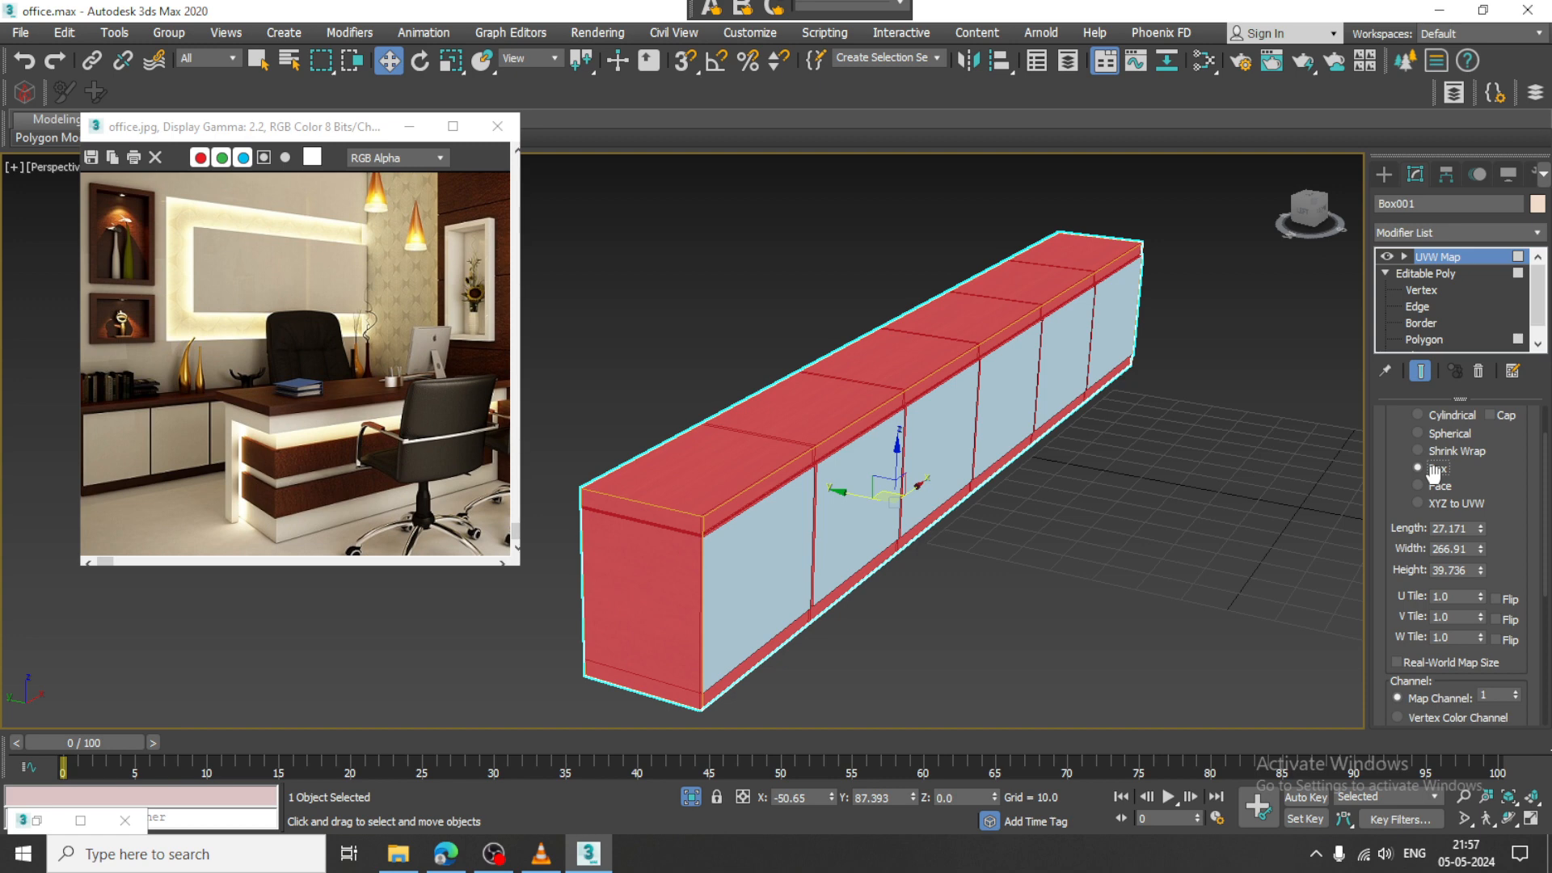
# Set the length of the cabinet's UVW box mapping to about 60.863, undoing the extra size adjustment
pyautogui.keyDown('alt'); pyautogui.moveTo(1112, 614); pyautogui.dragTo(1089, 553, button='middle'); pyautogui.keyUp('alt')
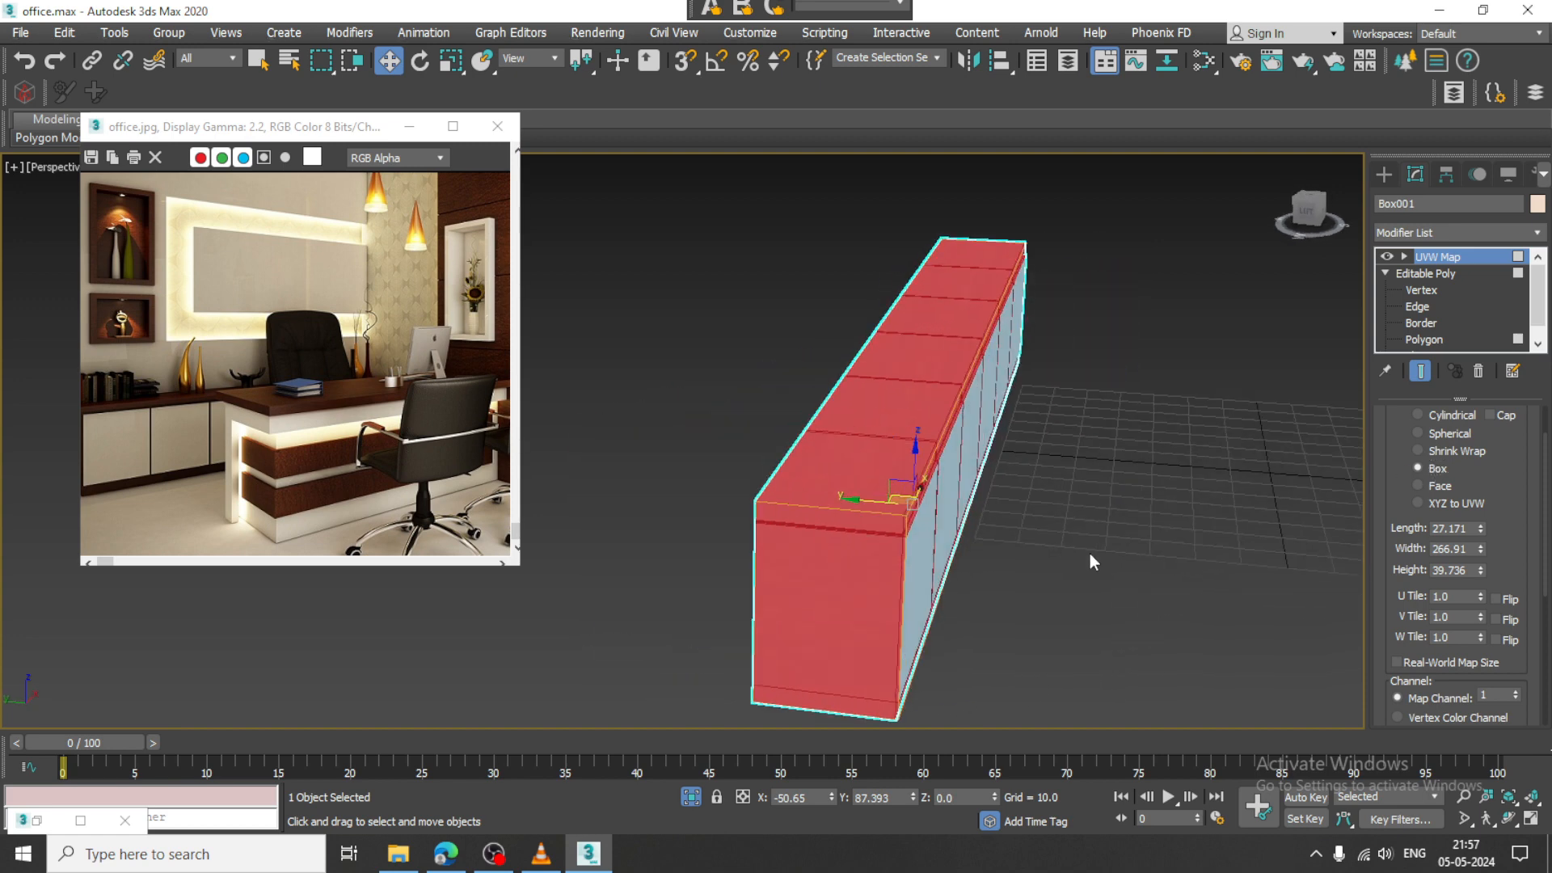
pyautogui.scroll(5, 1089, 554)
pyautogui.keyDown('alt'); pyautogui.moveTo(1191, 566); pyautogui.dragTo(1334, 552, button='middle'); pyautogui.keyUp('alt')
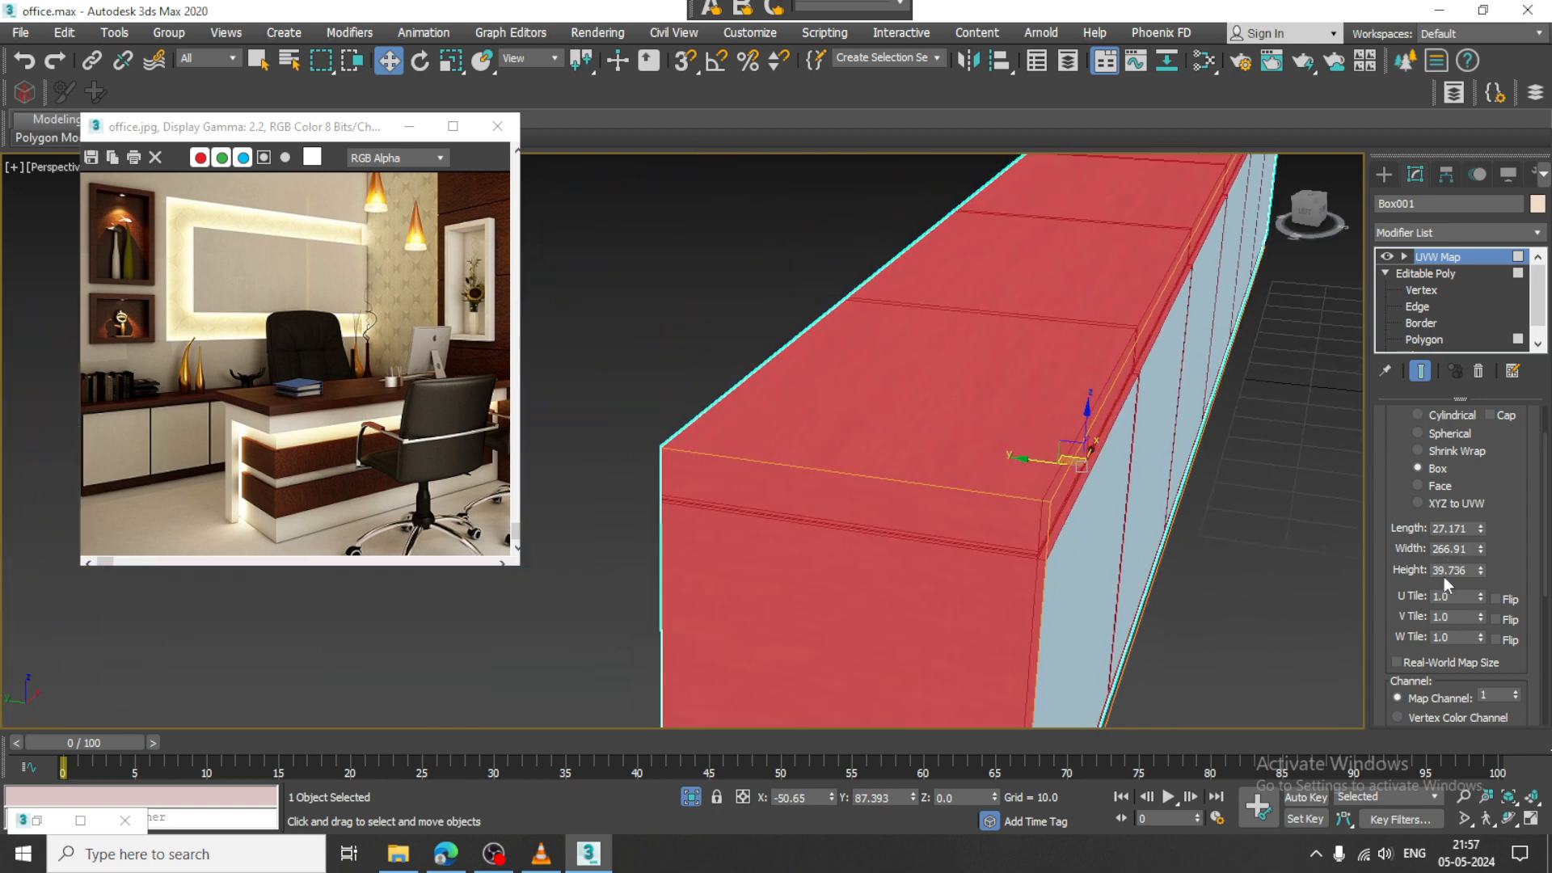
pyautogui.moveTo(1480, 546); pyautogui.dragTo(1371, 459)
pyautogui.hotkey('ctrl', 'z')
pyautogui.hotkey('ctrl', 'z')
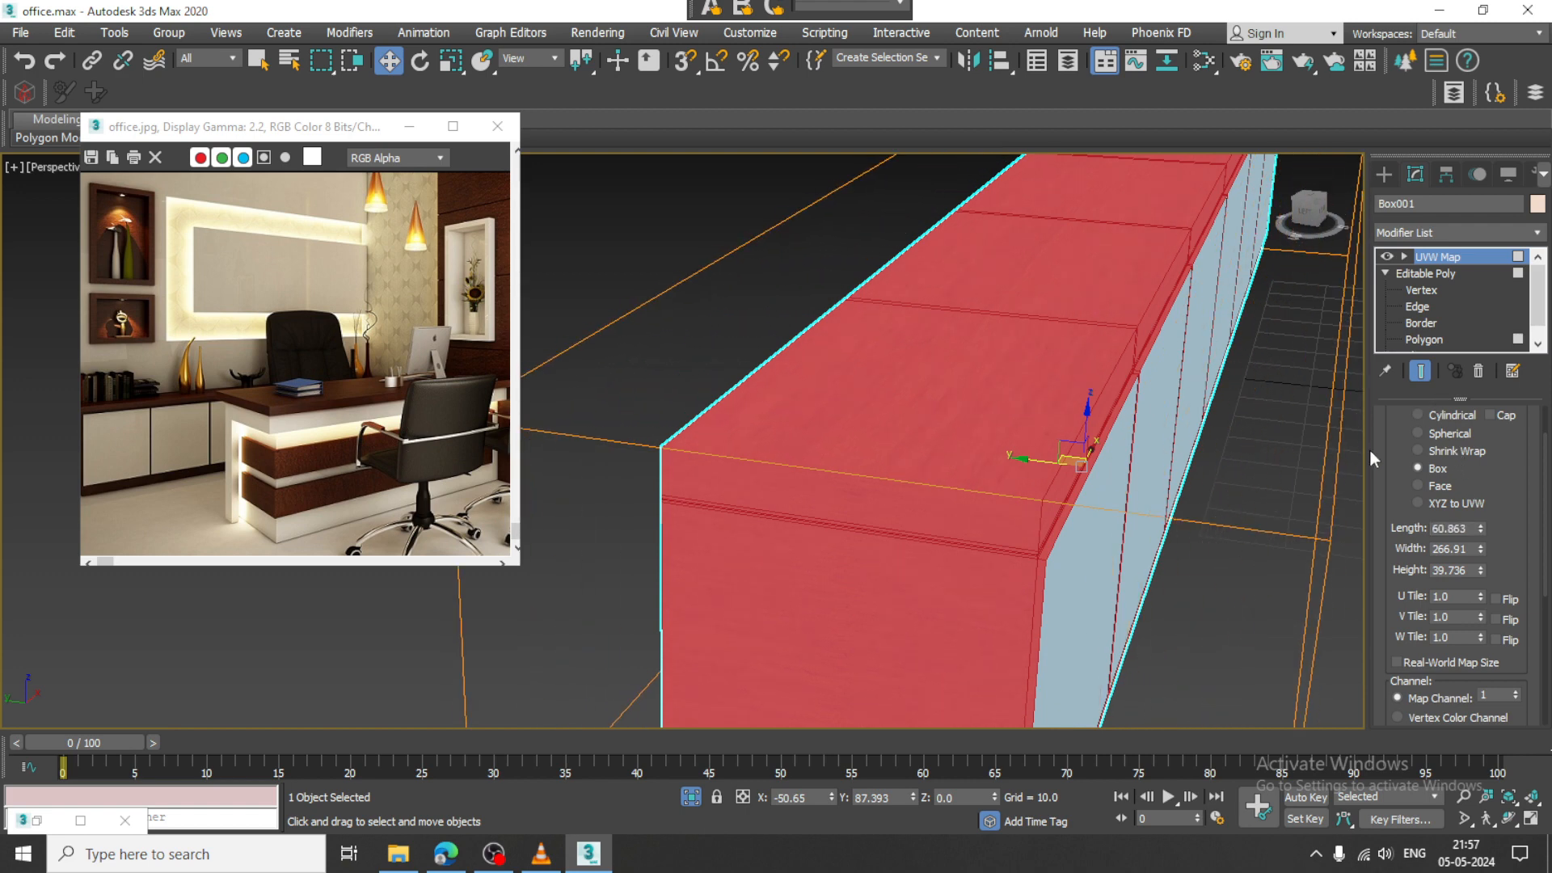
# Deselect the low cabinet and end the isolation so the whole office scene is shown
pyautogui.rightClick(963, 354)
pyautogui.moveTo(1111, 564)
pyautogui.click(1202, 578)
pyautogui.click(1282, 571)
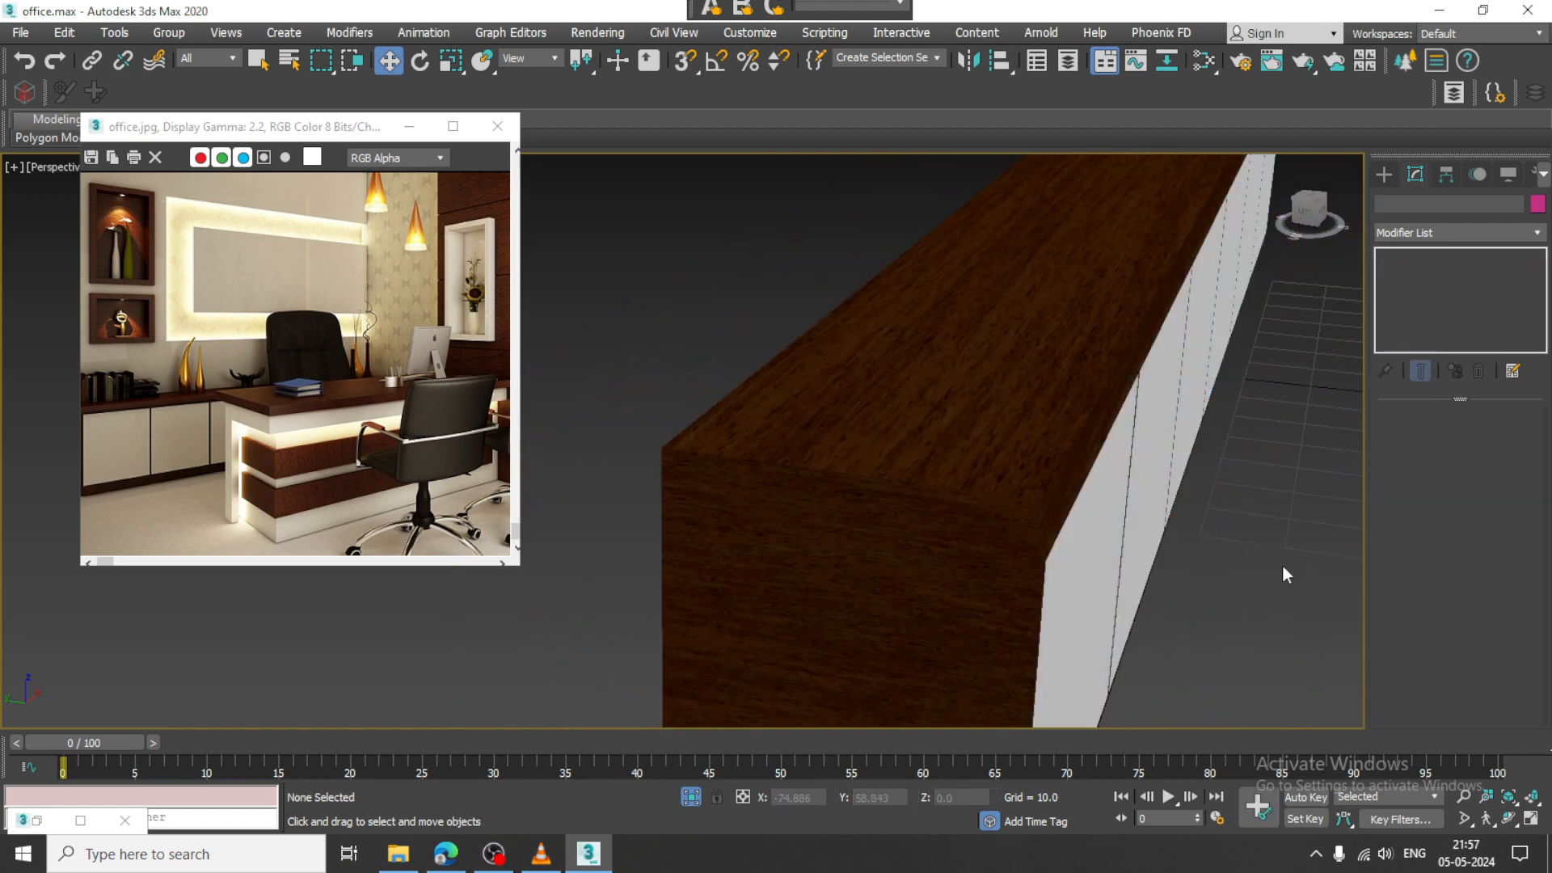
pyautogui.keyDown('alt'); pyautogui.moveTo(1129, 530); pyautogui.dragTo(1093, 519, button='middle'); pyautogui.keyUp('alt')
pyautogui.scroll(-4, 1093, 519)
pyautogui.rightClick(1093, 525)
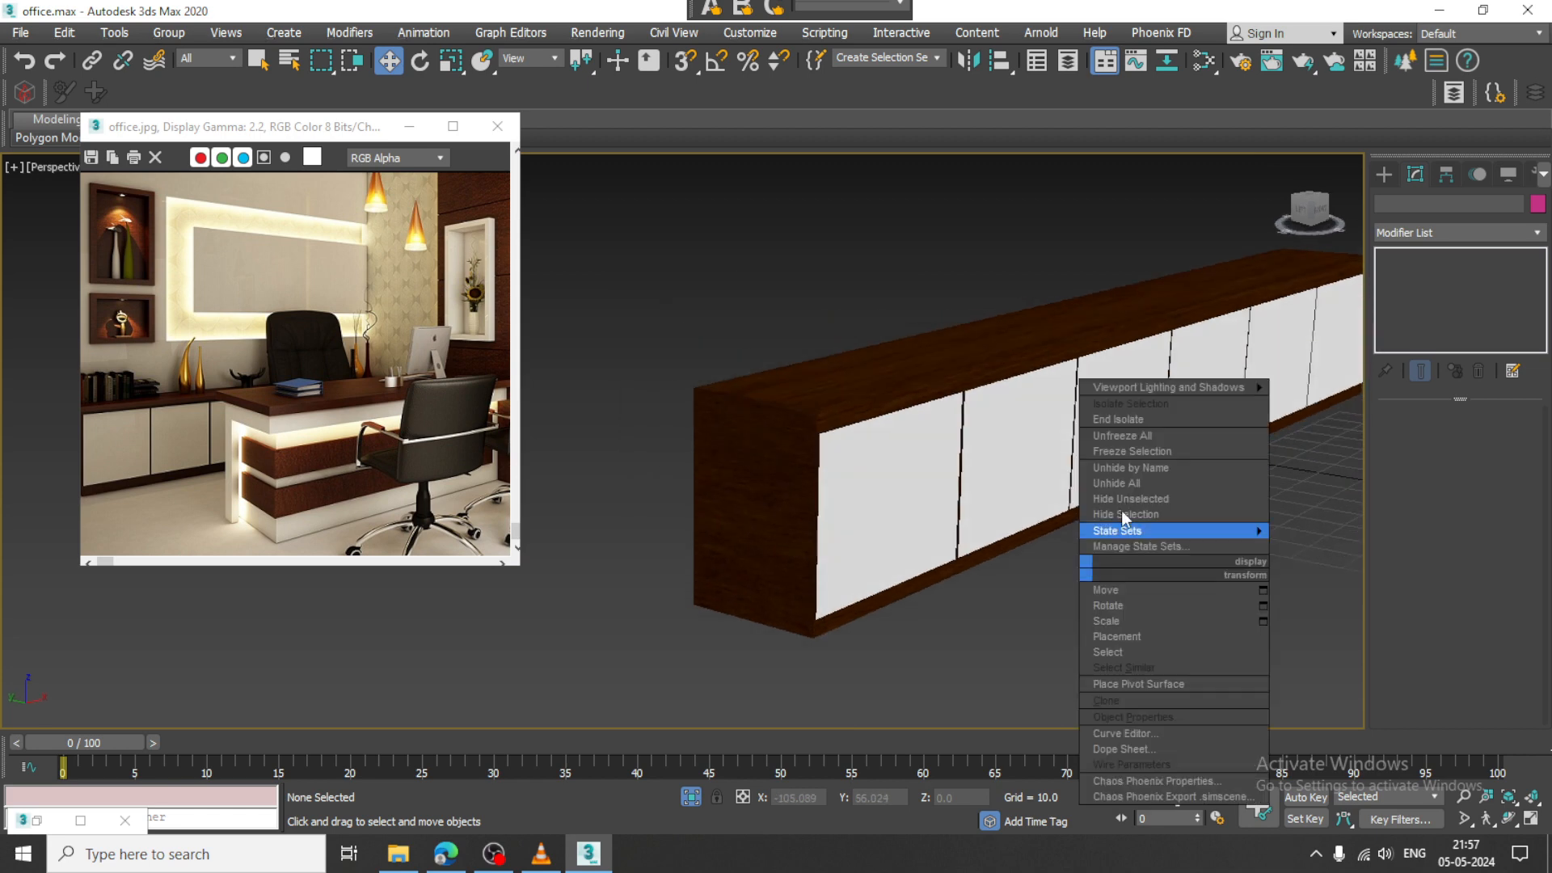
pyautogui.click(1161, 430)
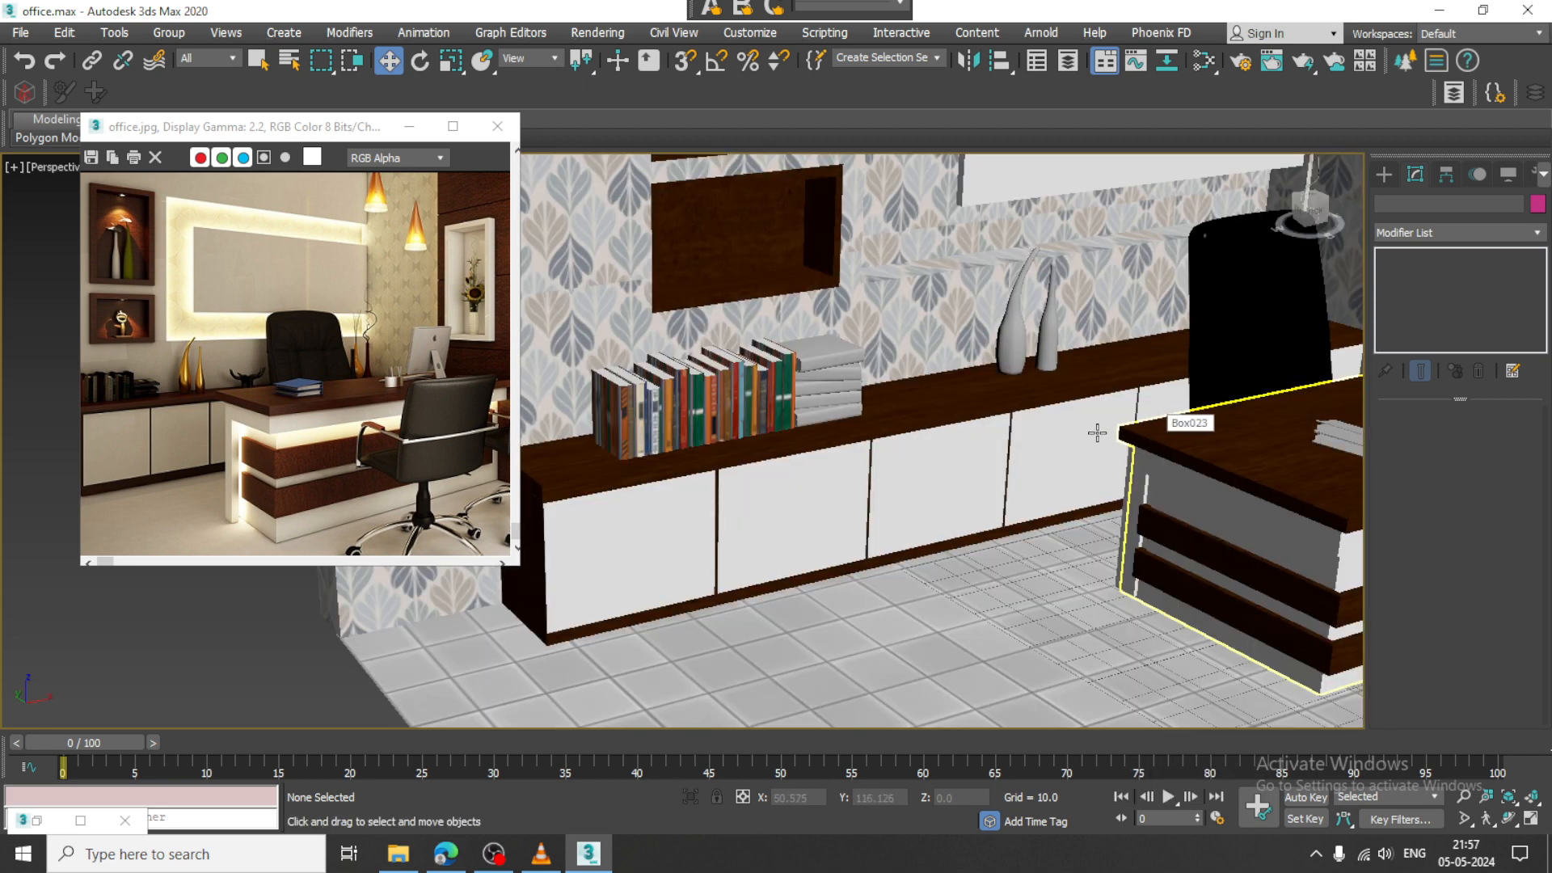
# Select the two vases on top of the low cabinet and open the Slate Material Editor
pyautogui.moveTo(1097, 433); pyautogui.dragTo(883, 496, button='middle')
pyautogui.click(850, 396)
pyautogui.keyDown('ctrl'); pyautogui.click(809, 408); pyautogui.keyUp('ctrl')
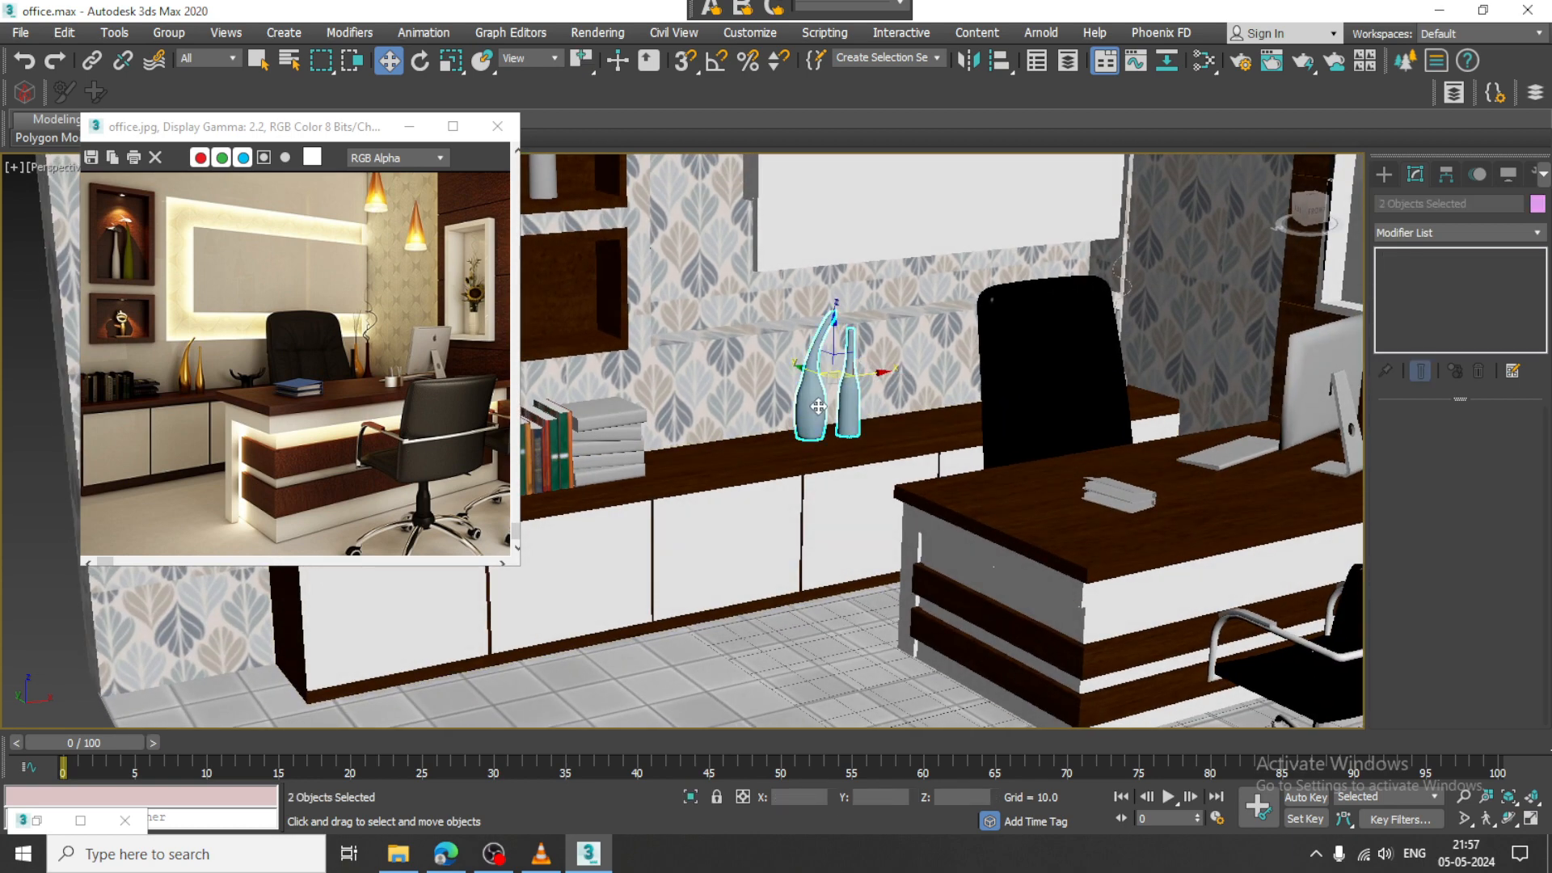
pyautogui.scroll(5, 880, 420)
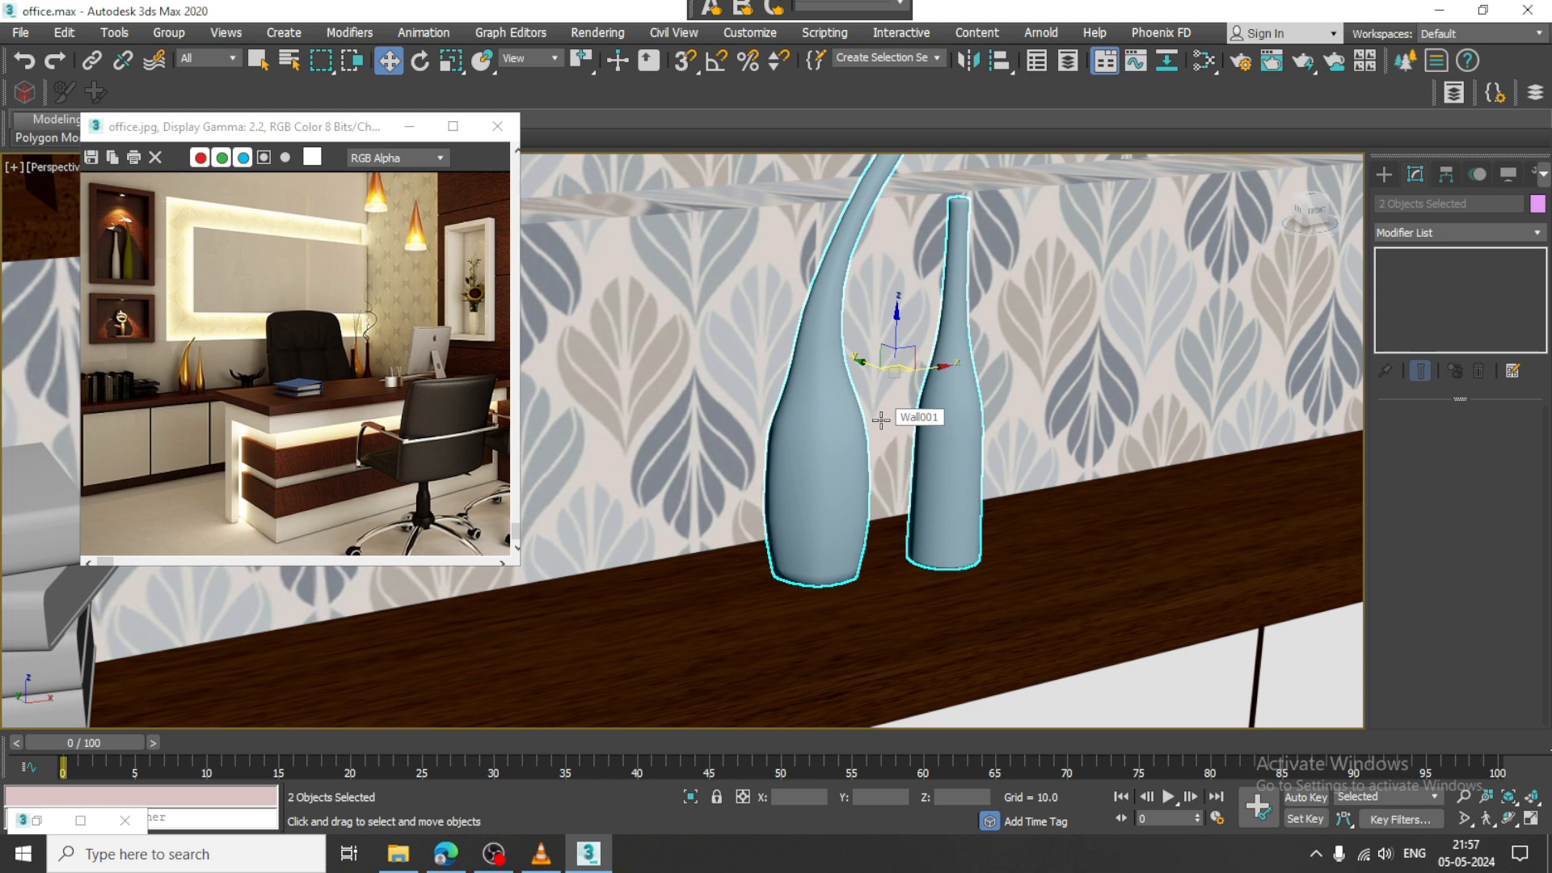
pyautogui.press('m')
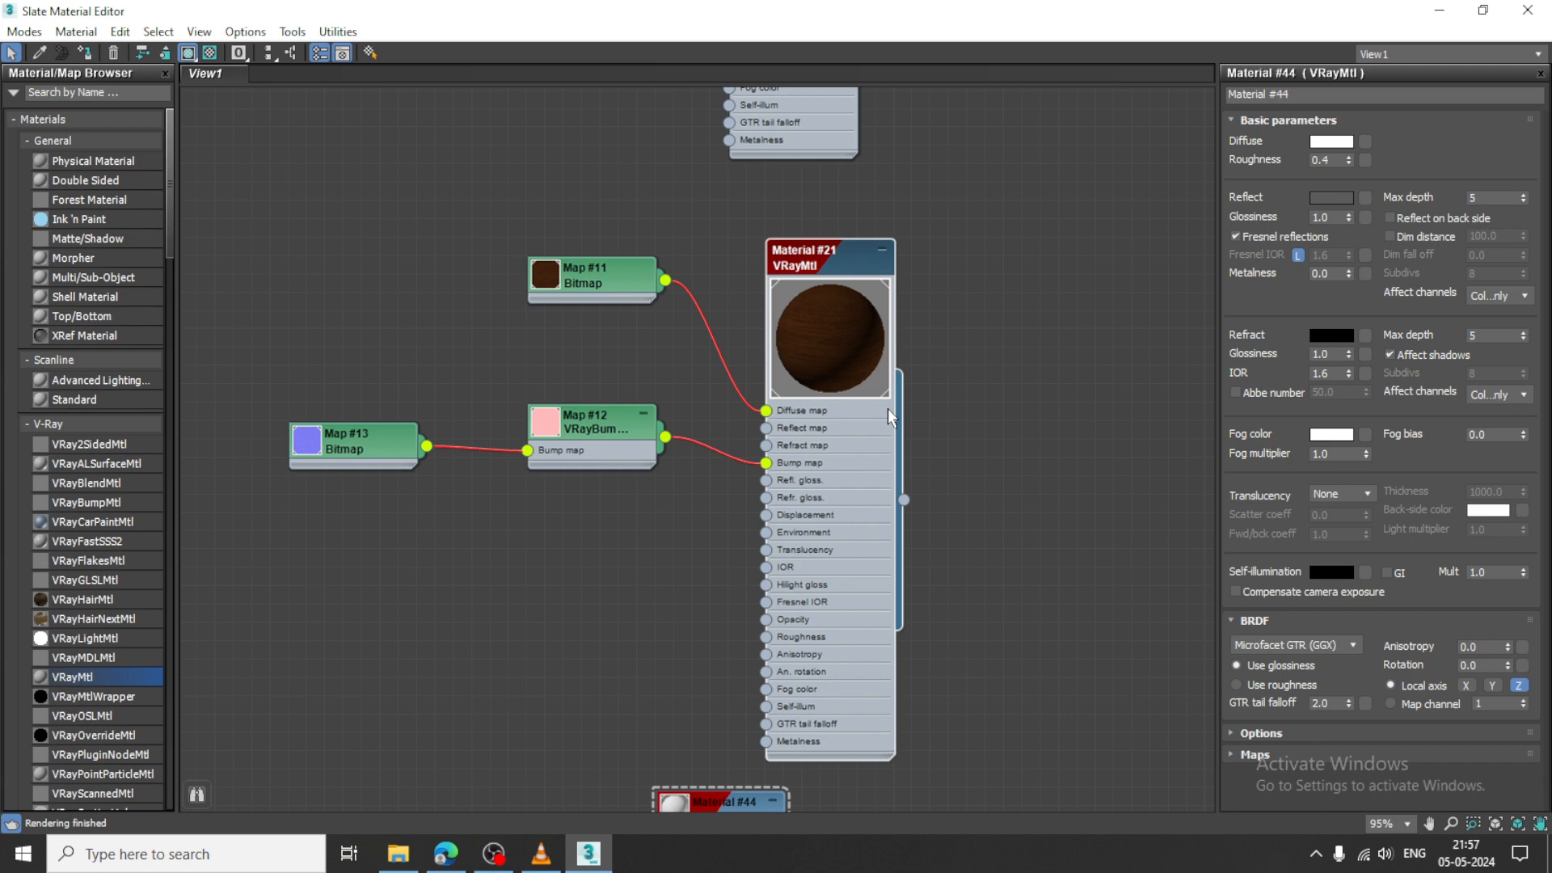
# Add a new VRayMtl in the empty area below the existing materials and name it copper
pyautogui.moveTo(839, 469)
pyautogui.mouseDown(button='middle')
pyautogui.moveTo(830, 101)
pyautogui.moveTo(802, 4)
pyautogui.moveTo(817, 260)
pyautogui.mouseUp(button='middle')
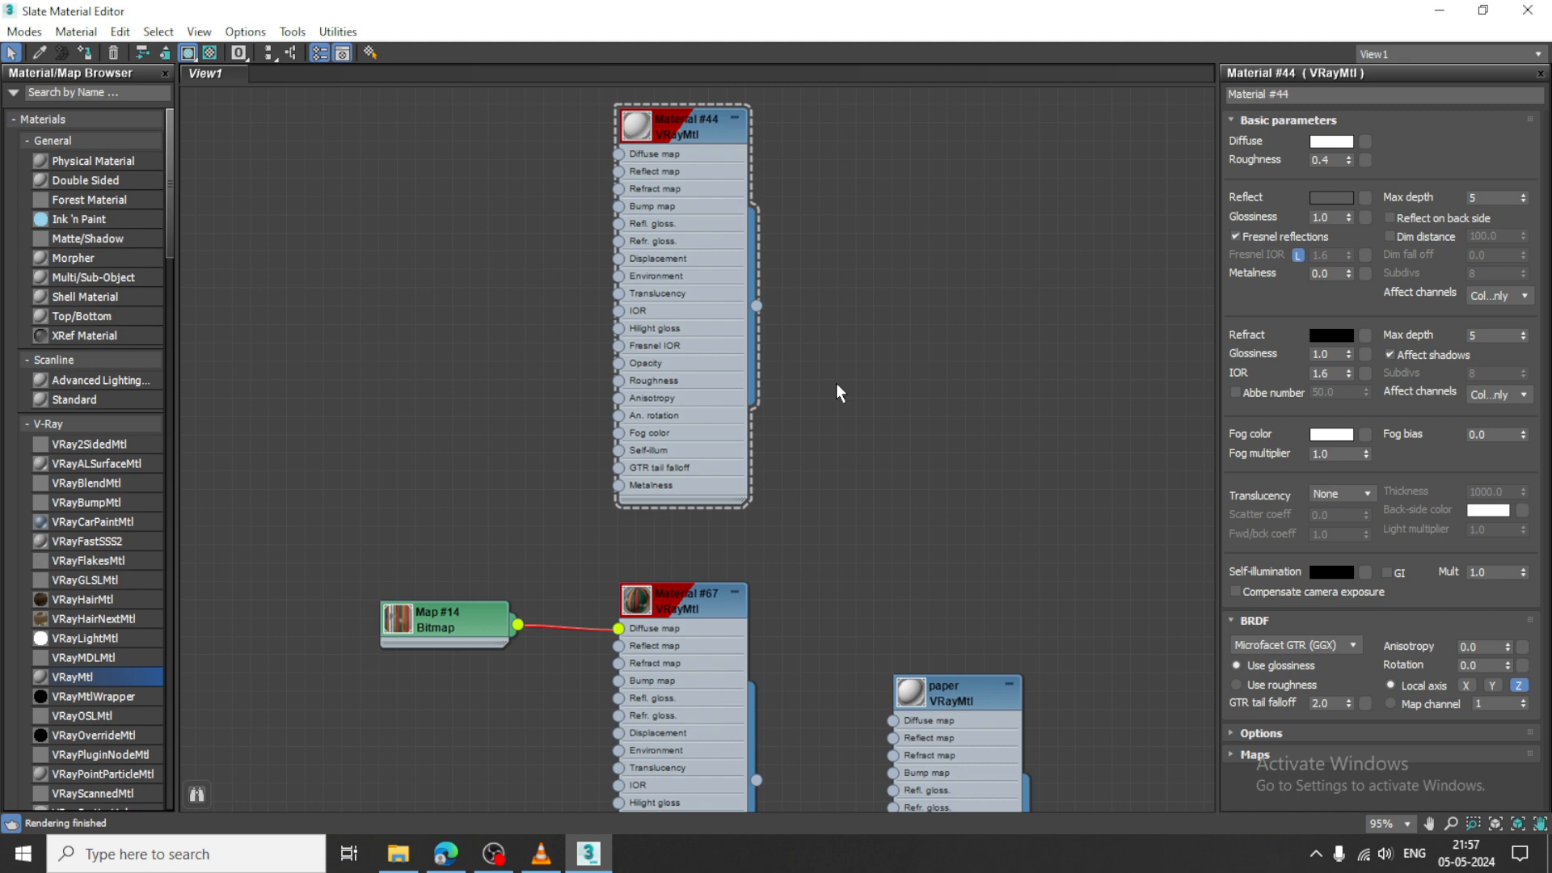
pyautogui.moveTo(836, 380); pyautogui.dragTo(836, 187, button='middle')
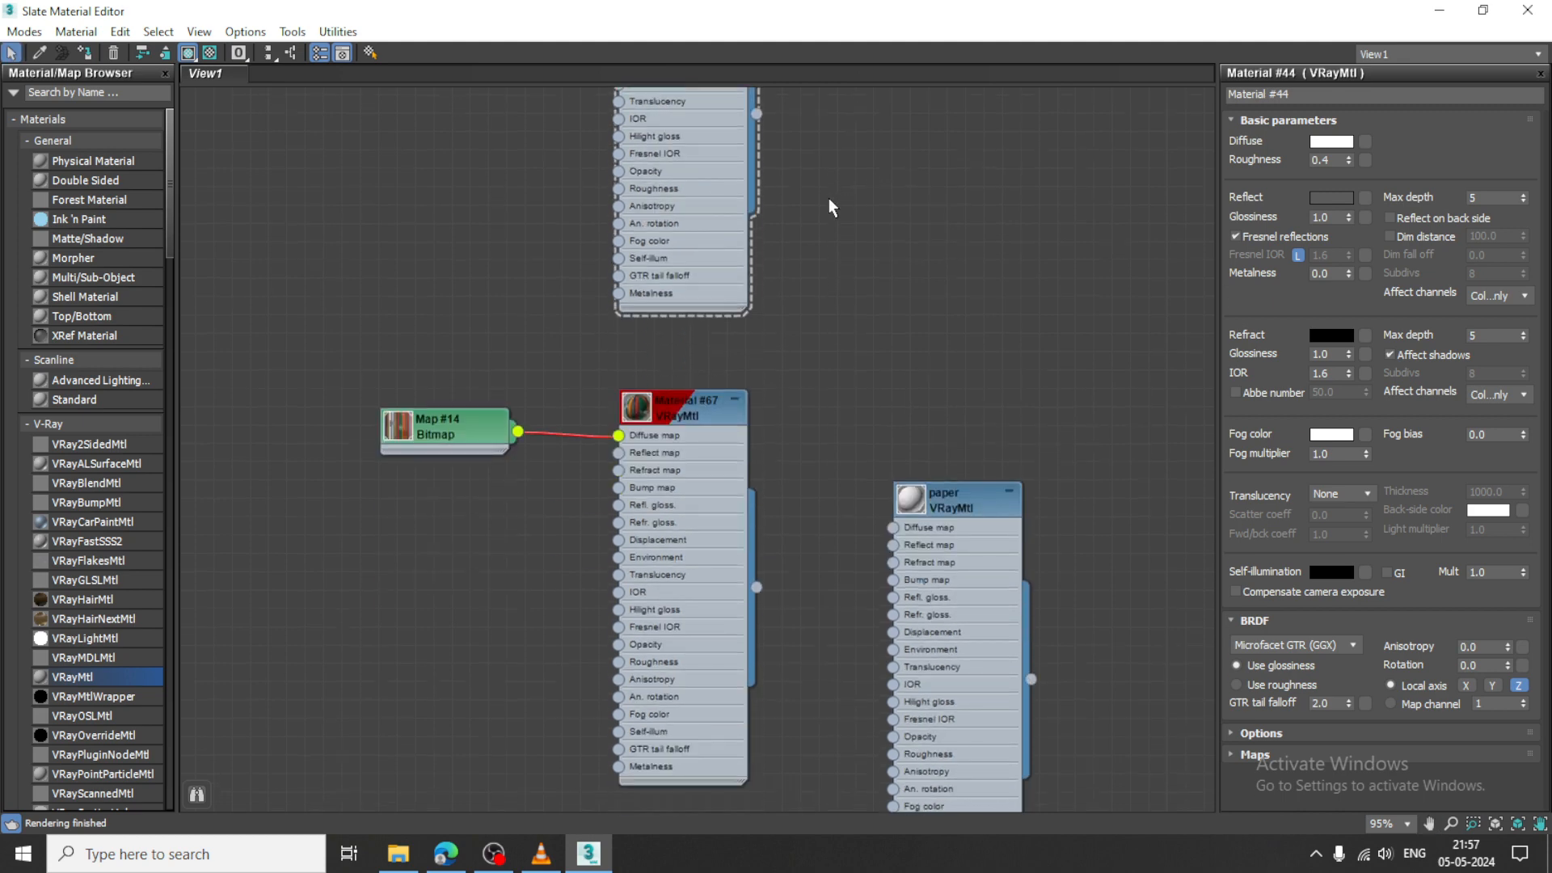
pyautogui.moveTo(821, 450); pyautogui.dragTo(800, 6, button='middle')
pyautogui.moveTo(95, 676); pyautogui.dragTo(564, 478)
pyautogui.doubleClick(527, 479)
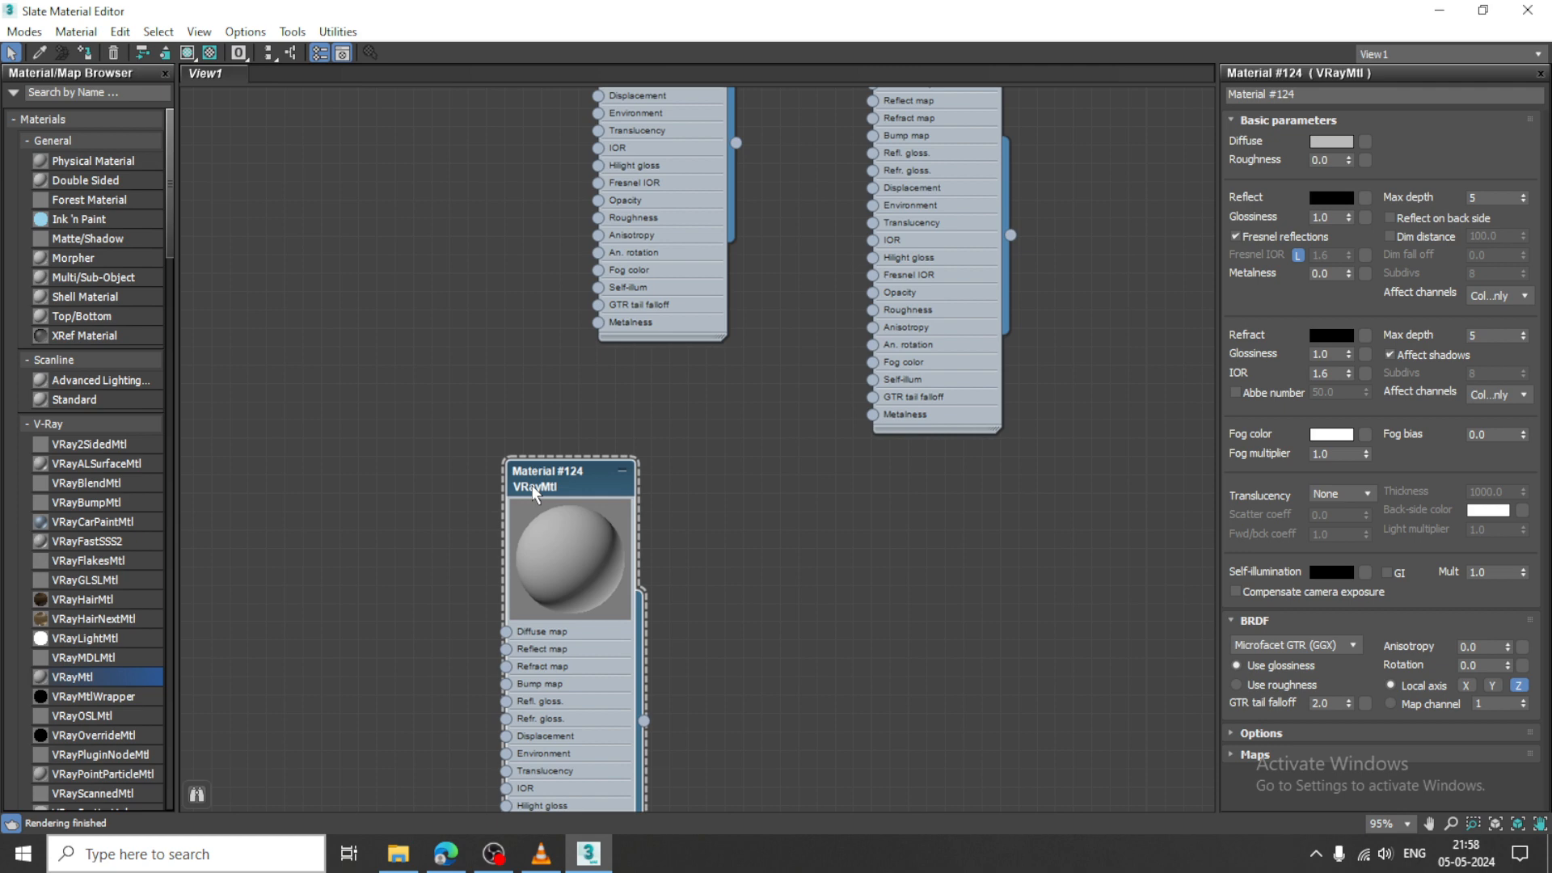
pyautogui.click(1348, 95)
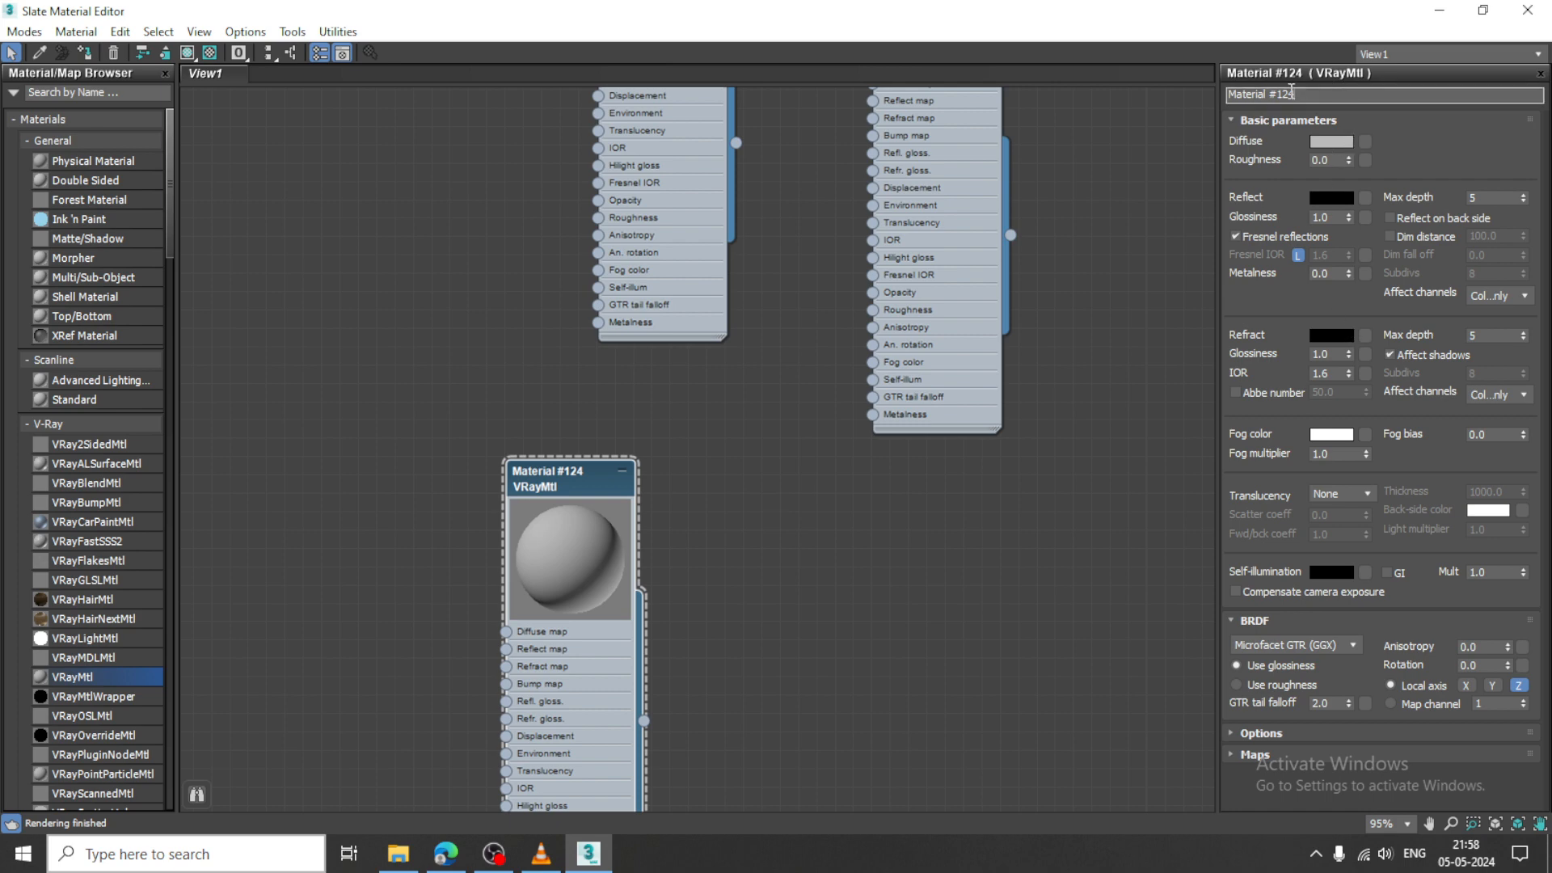
pyautogui.write('copper')
# Set the copper material's diffuse colour to red 7, green 3, blue 2
pyautogui.click(1333, 143)
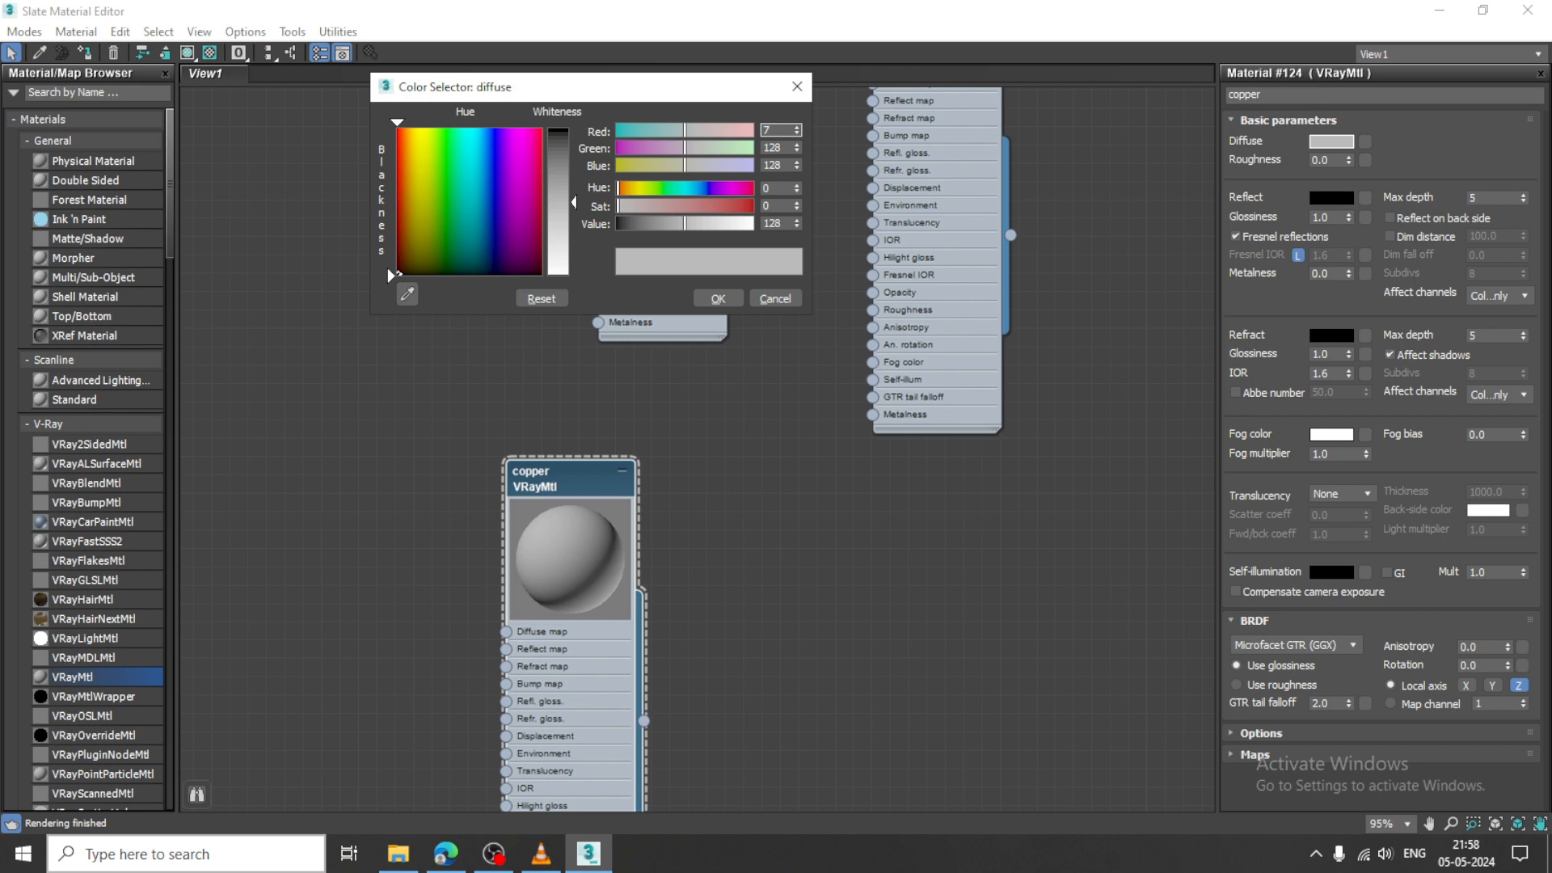
pyautogui.click(470, 204)
pyautogui.write('3')
pyautogui.press('Tab')
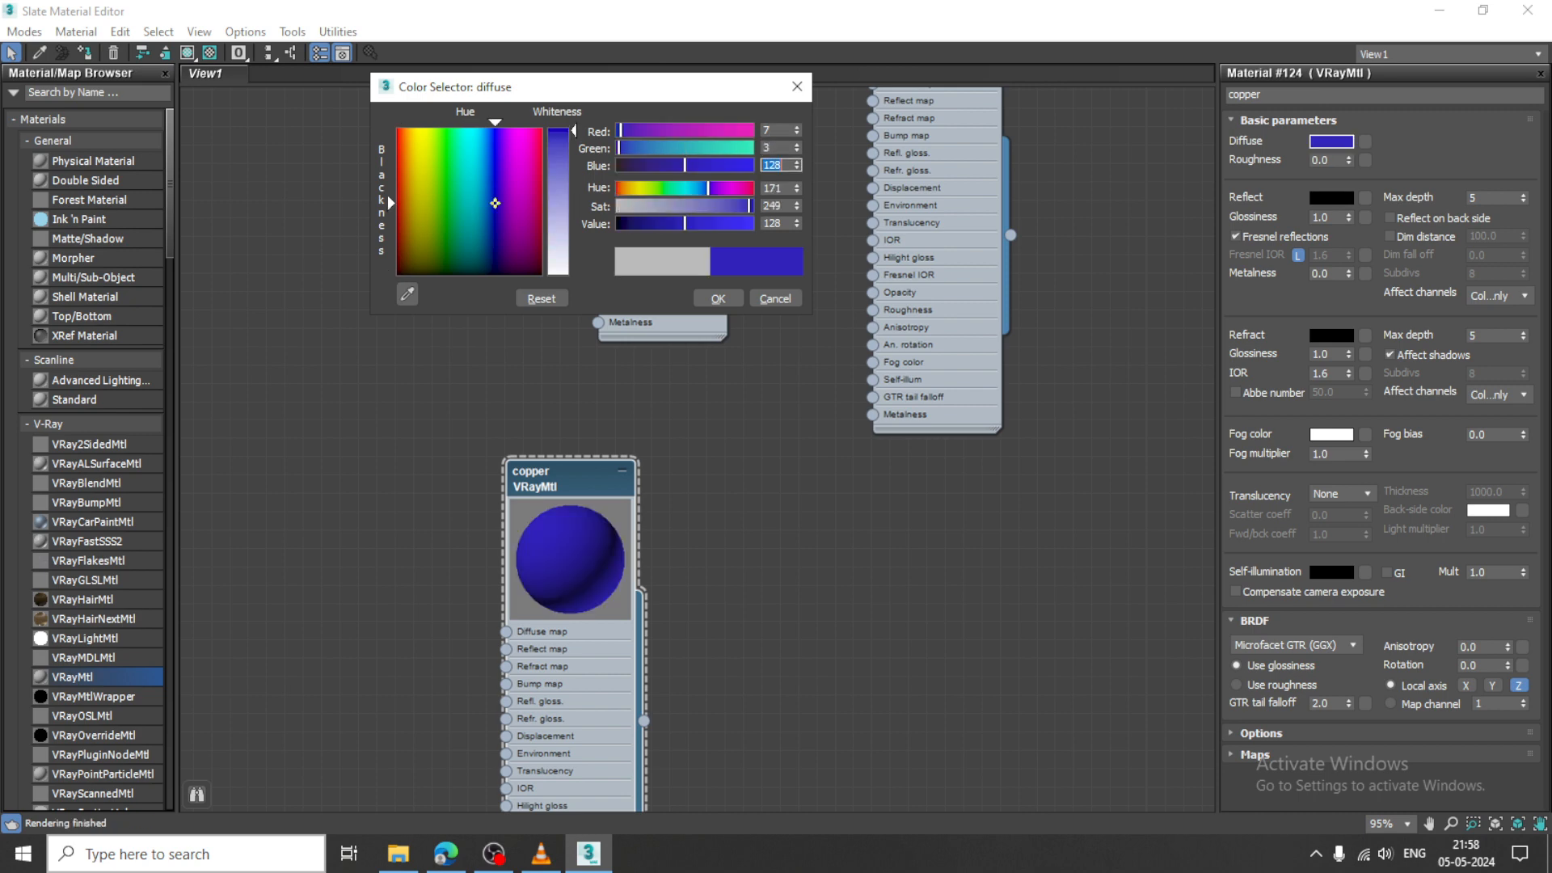
pyautogui.press('Return')
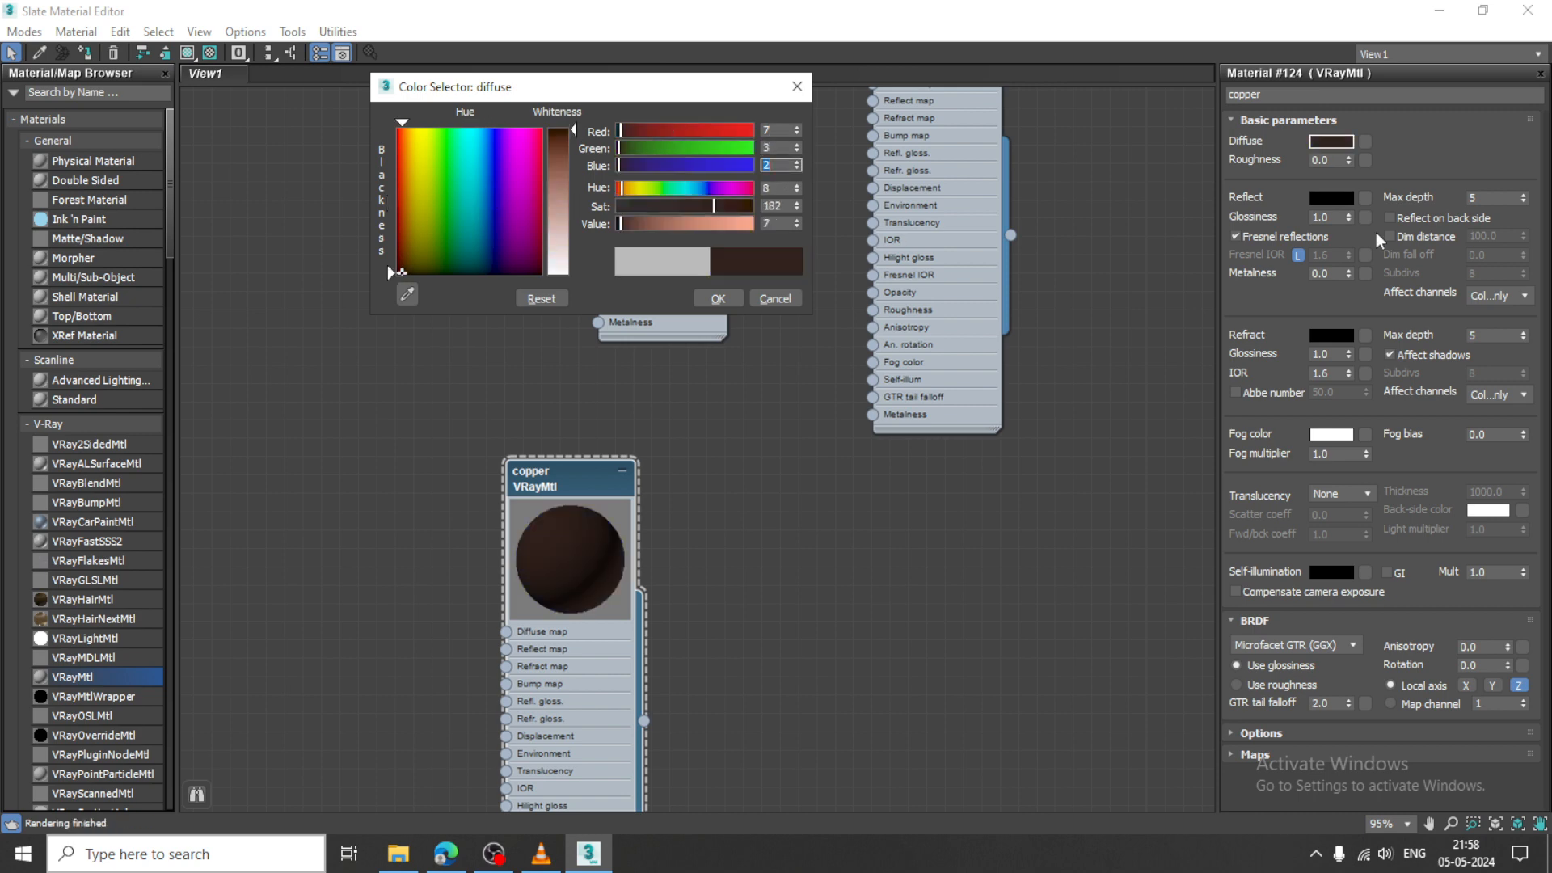
pyautogui.click(718, 298)
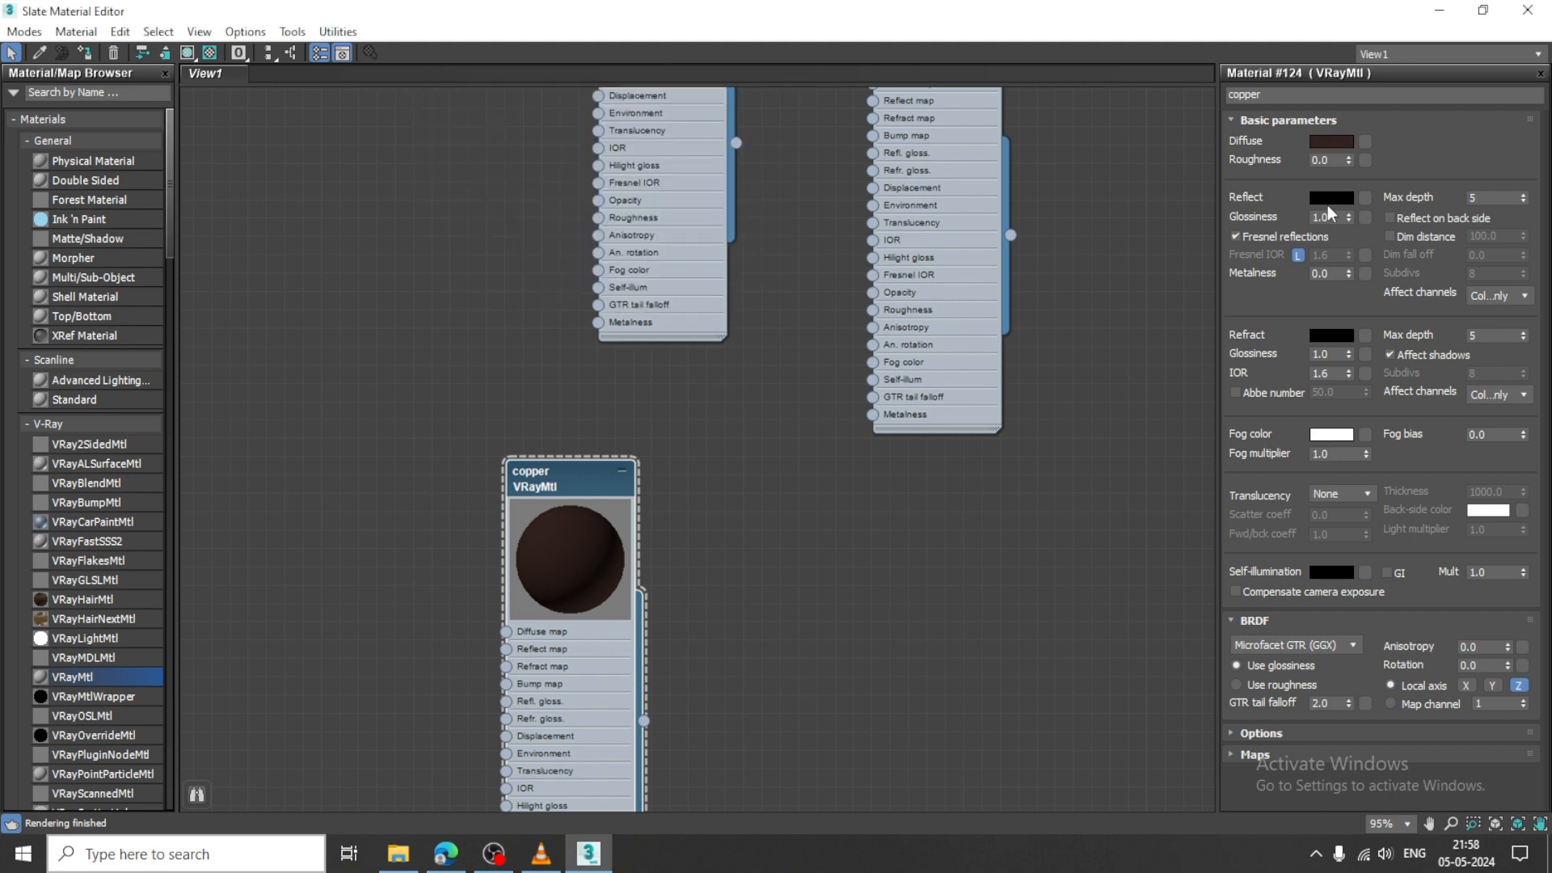
# Set the copper material's reflection colour to red 218, green 136, blue 120
pyautogui.click(1339, 199)
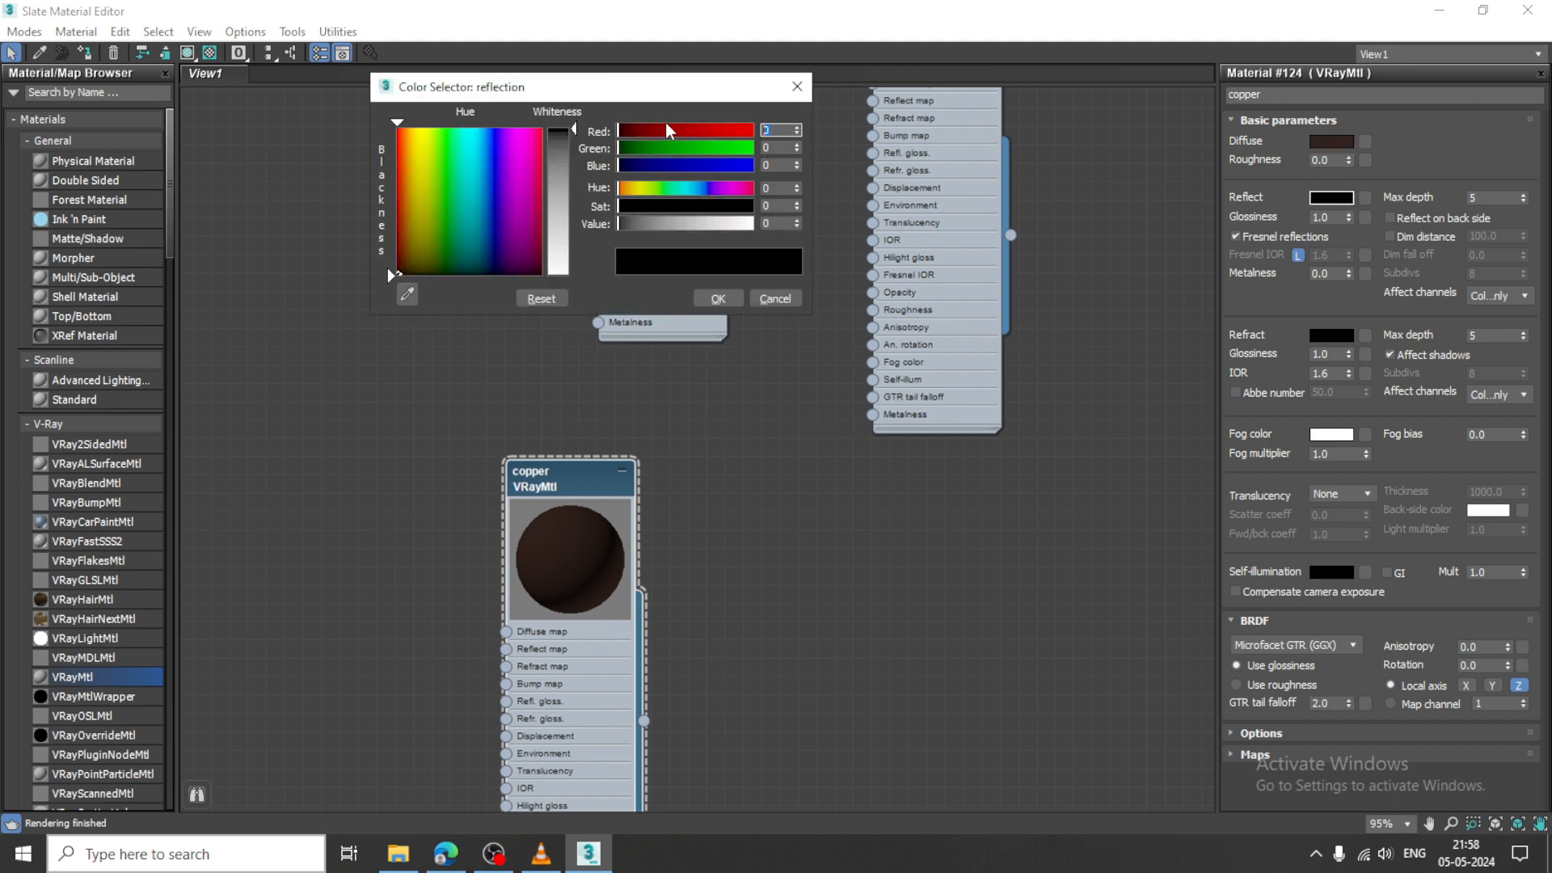
pyautogui.write('218')
pyautogui.press('Tab')
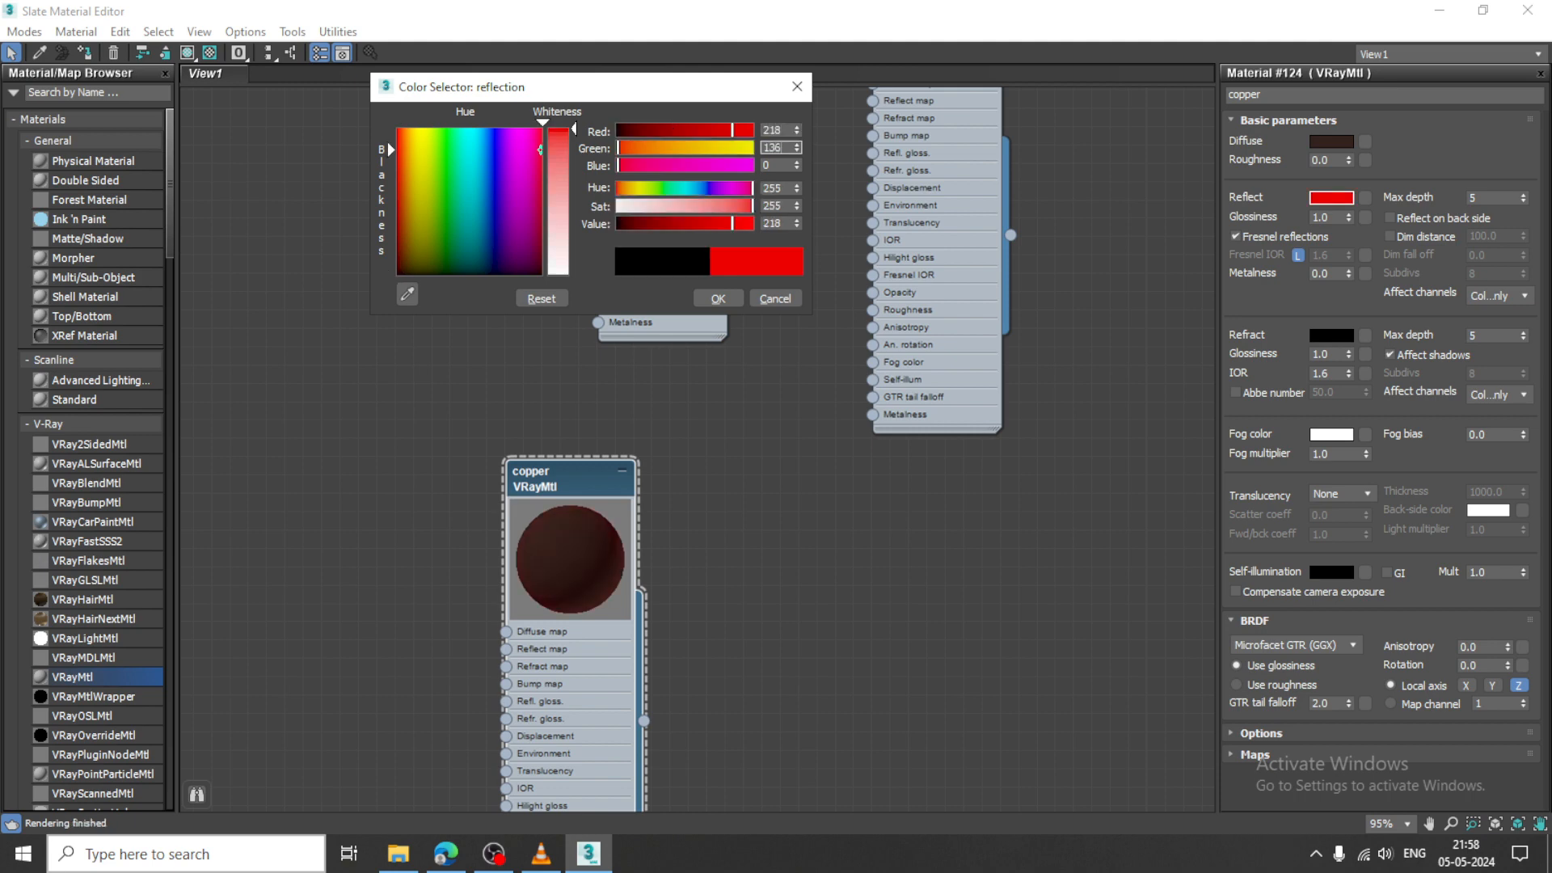
pyautogui.write('136')
pyautogui.press('Tab')
pyautogui.write('20')
pyautogui.press('Return')
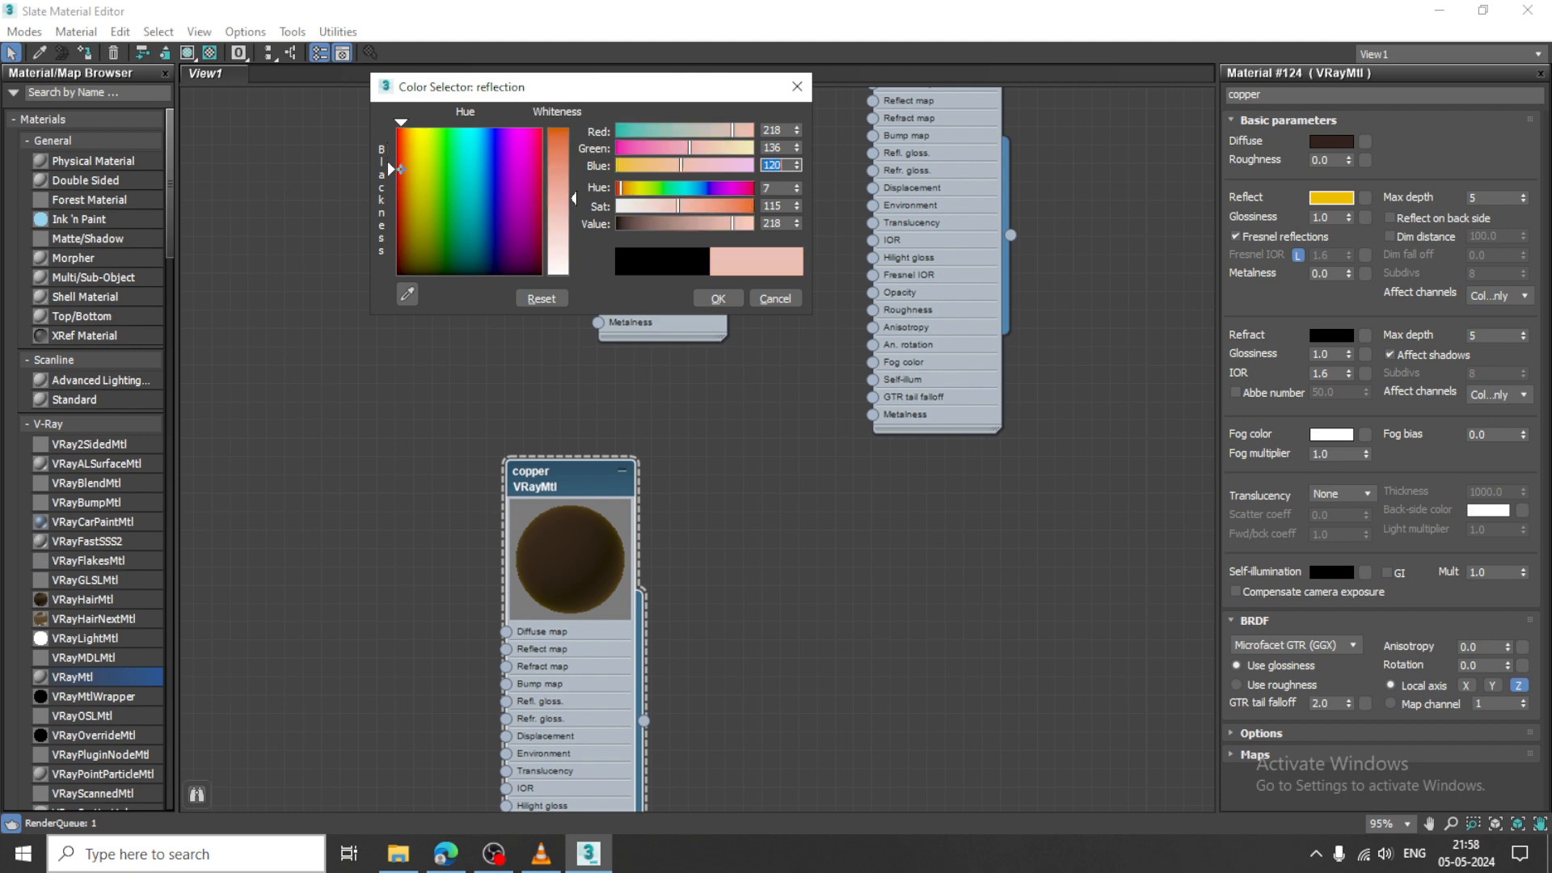
pyautogui.click(721, 299)
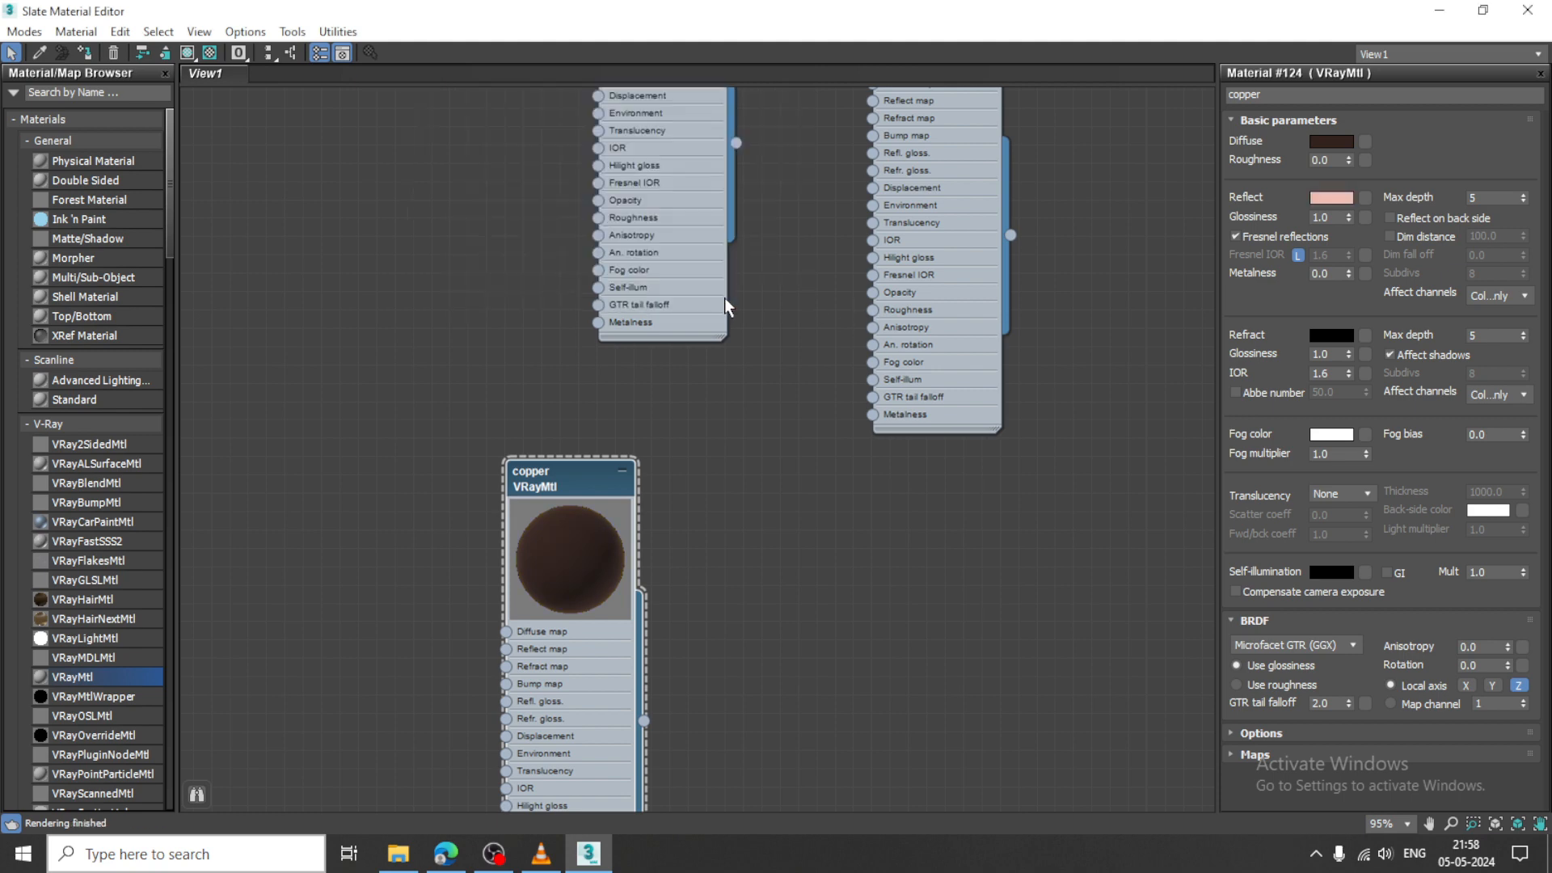
# Set the copper material's reflection glossiness to 0.8, unlock its Fresnel IOR and set it to 10, with a reflection max depth of 7
pyautogui.doubleClick(1341, 217)
pyautogui.write('0.8')
pyautogui.press('Return')
pyautogui.click(1297, 256)
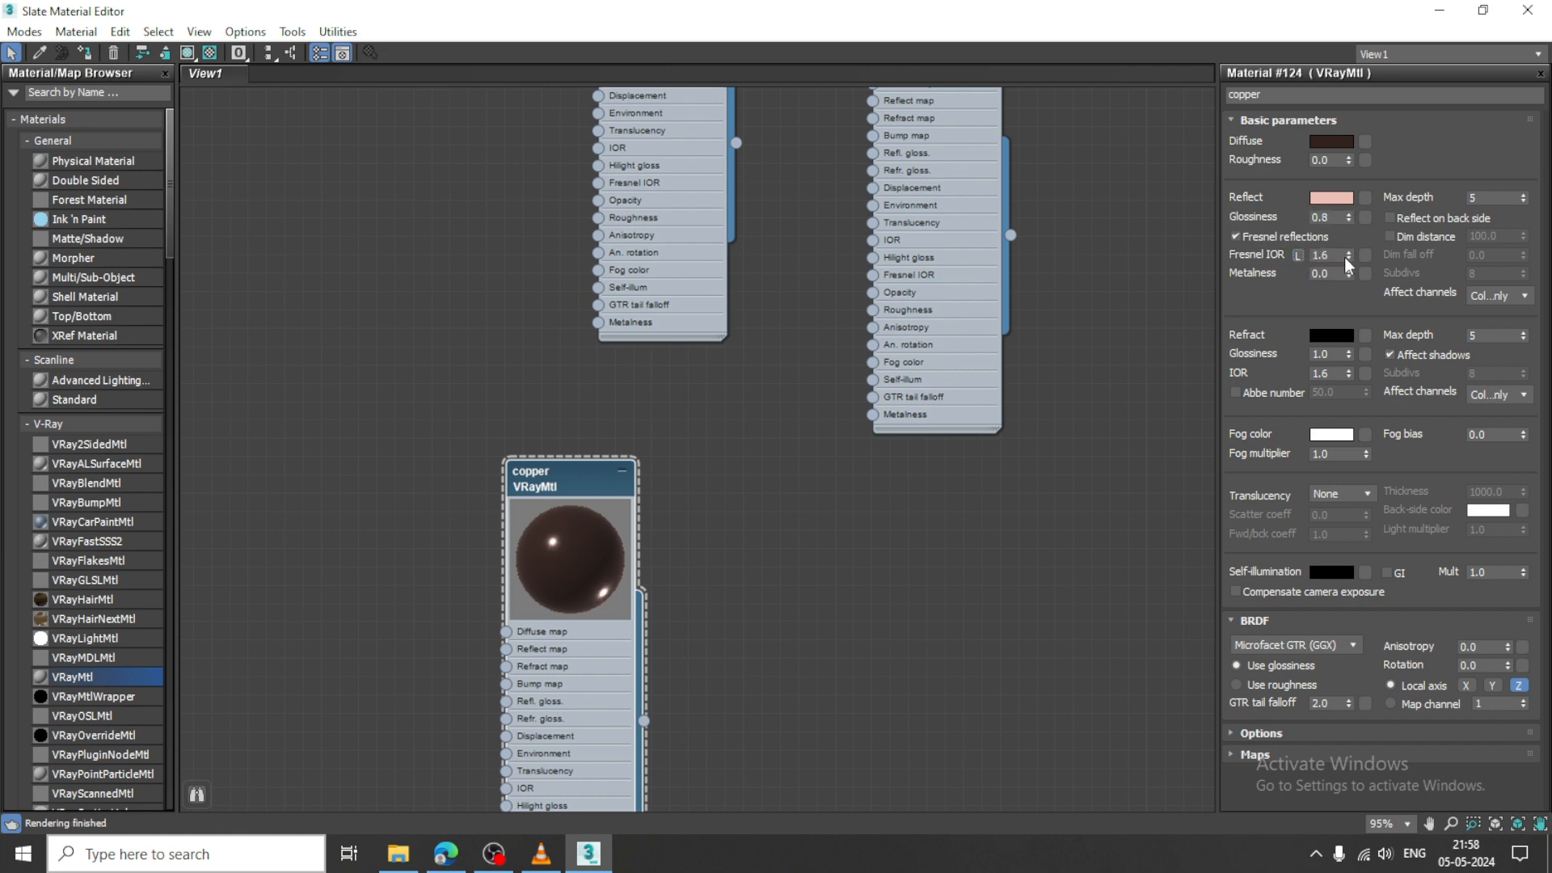
pyautogui.doubleClick(1341, 255)
pyautogui.write('10')
pyautogui.press('Return')
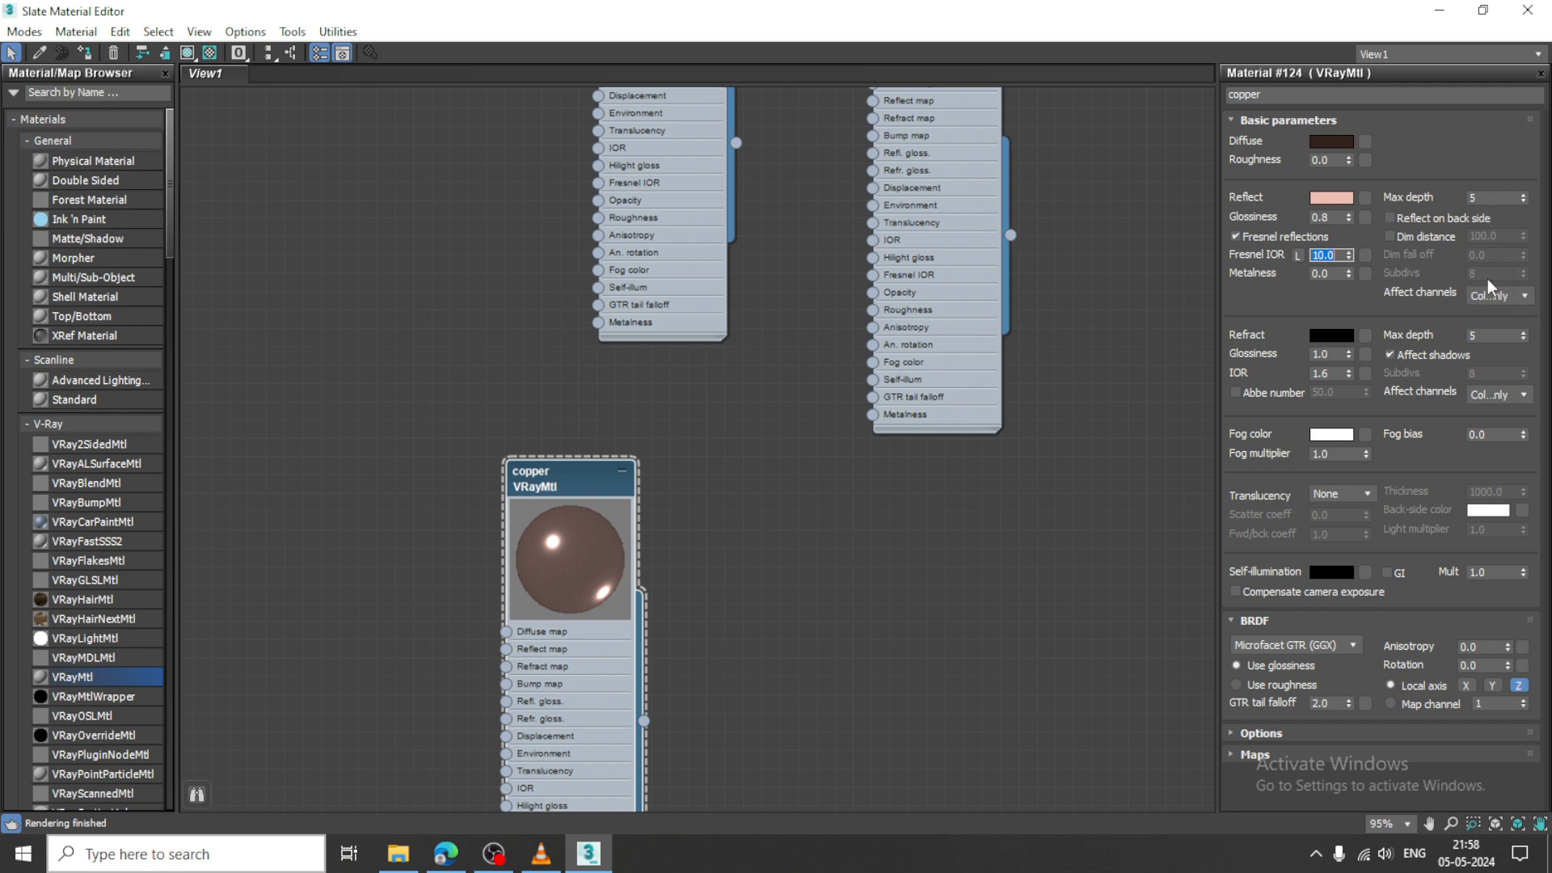
pyautogui.doubleClick(1487, 199)
pyautogui.write('7')
# Enable Use local subdivs in the V-Ray render setup's Global DMC settings and minimise the render setup
pyautogui.doubleClick(587, 10)
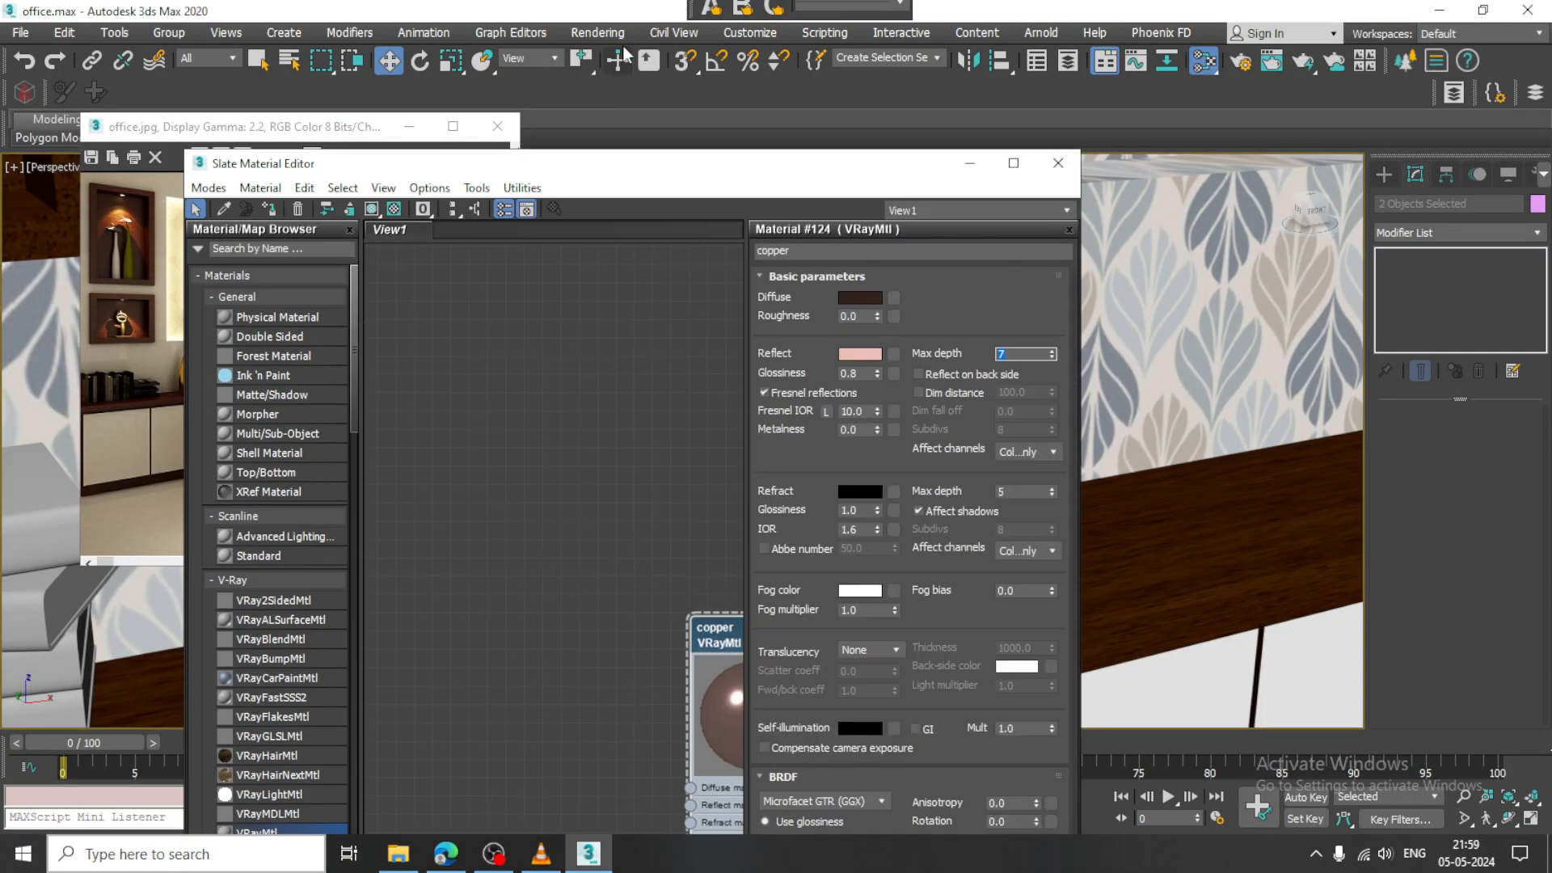
pyautogui.click(598, 32)
pyautogui.click(670, 128)
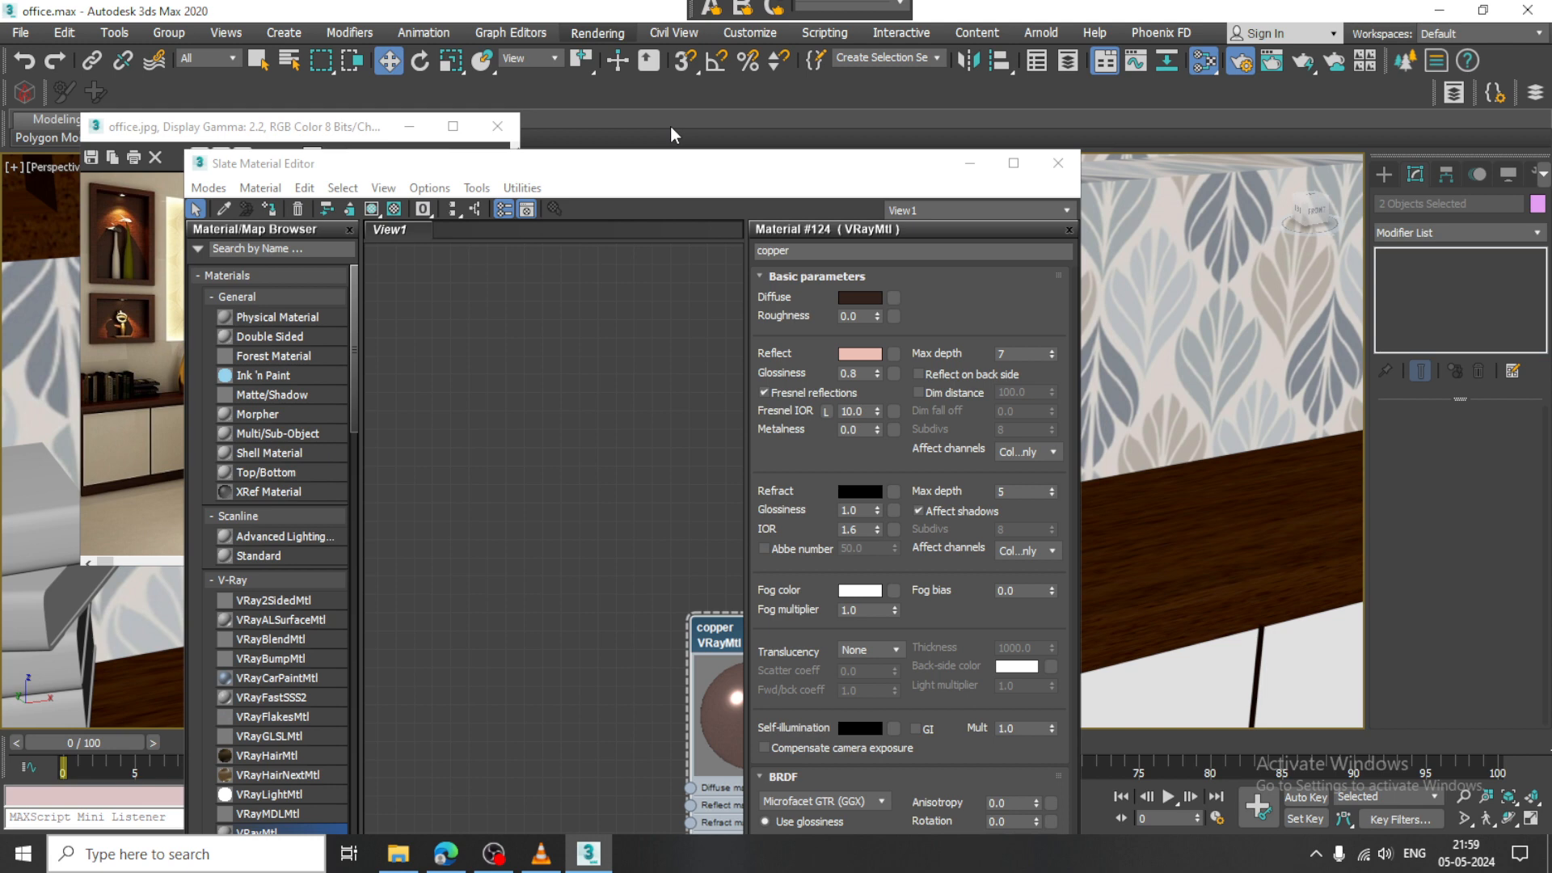
pyautogui.click(1025, 270)
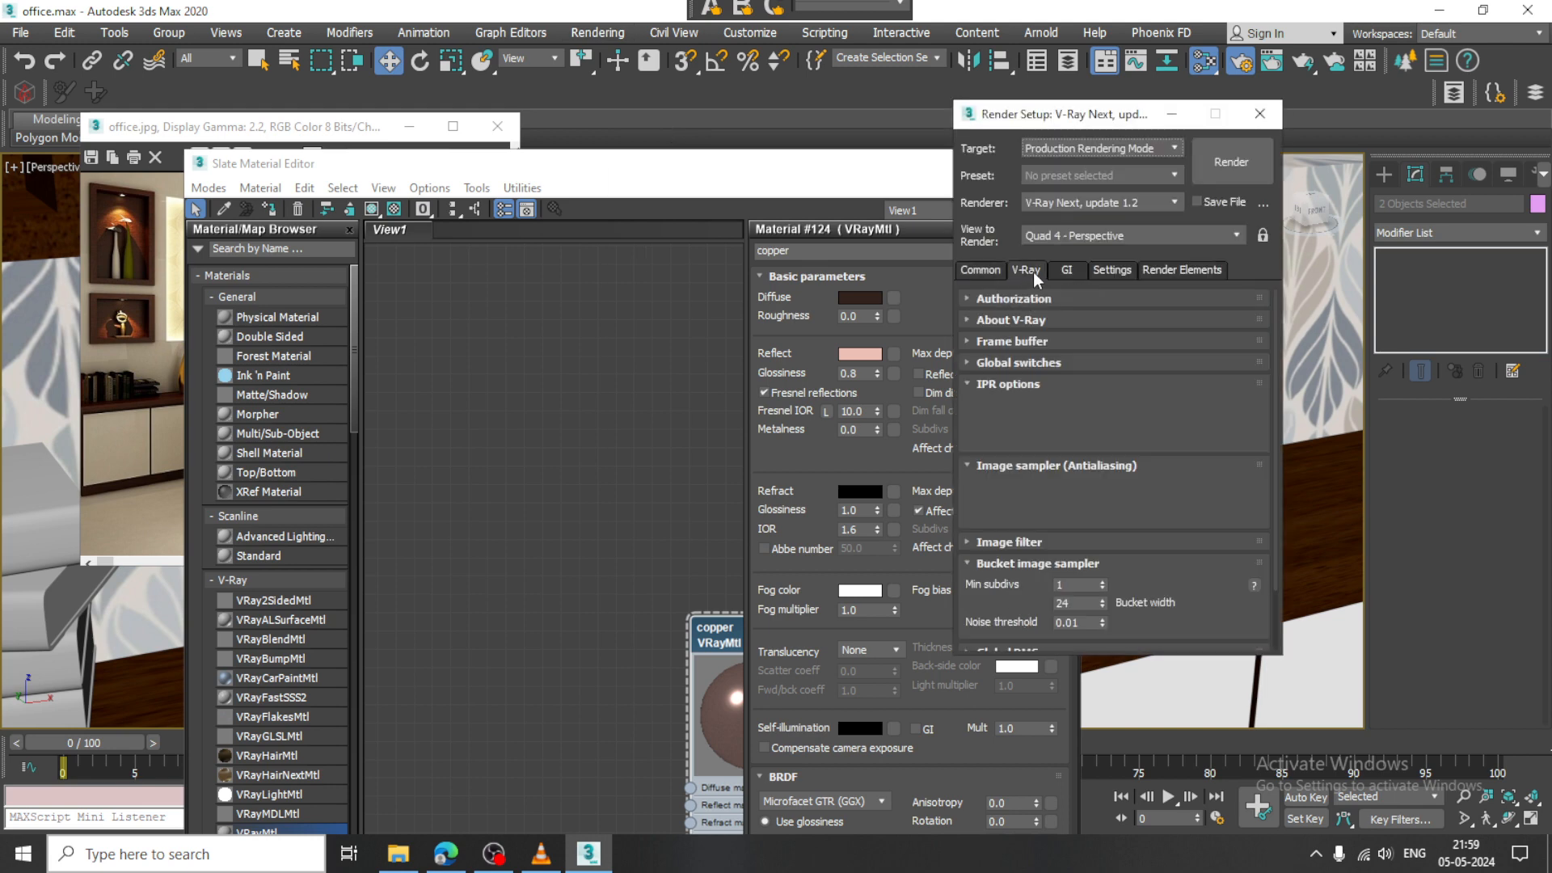
pyautogui.click(1001, 541)
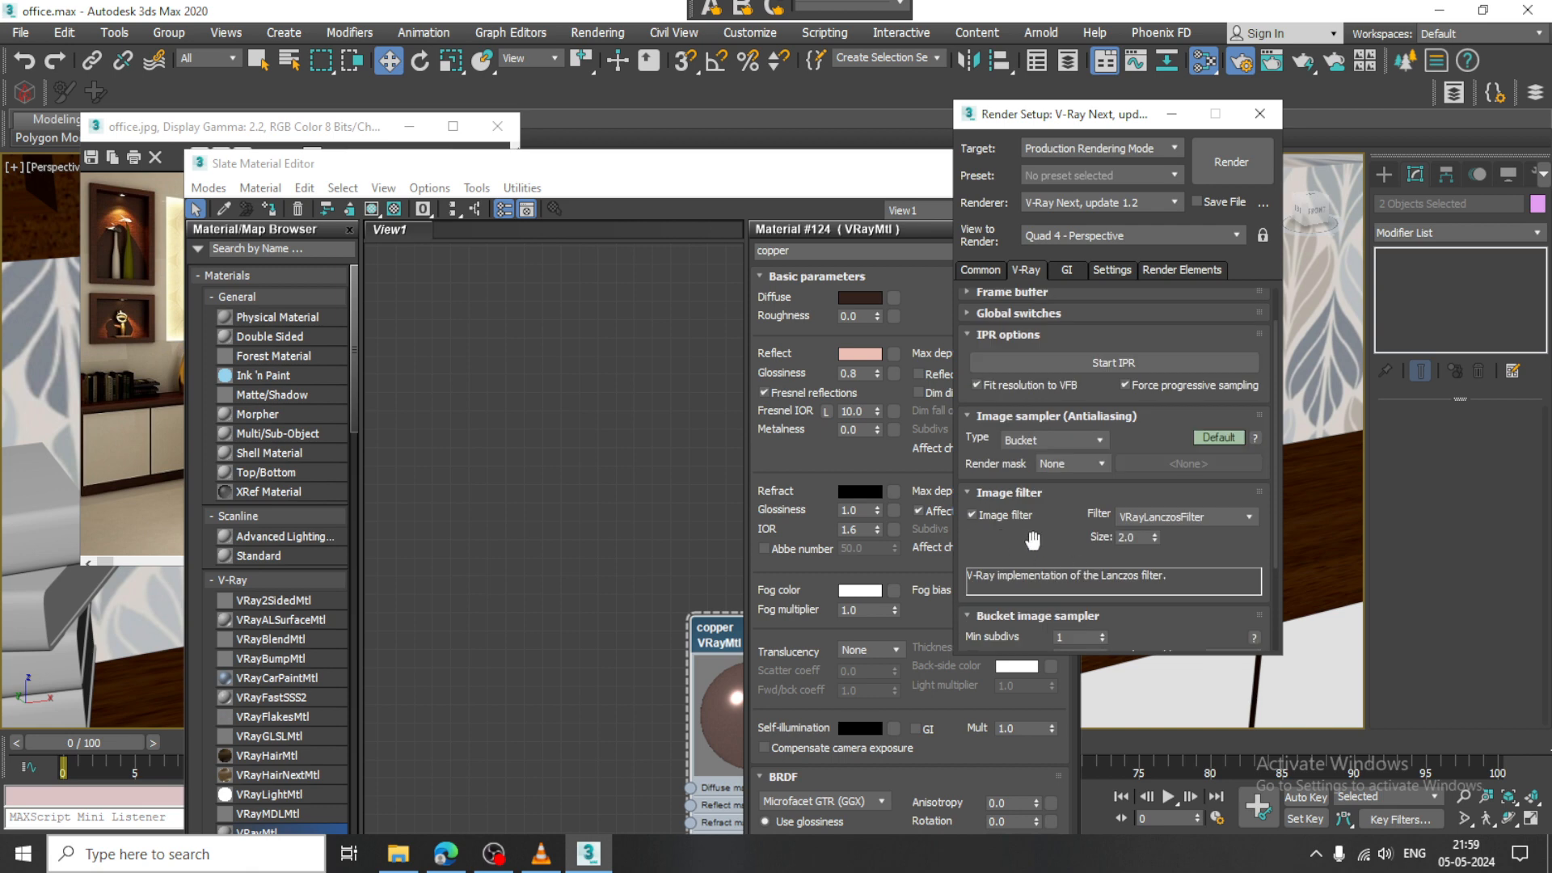
pyautogui.moveTo(1003, 541); pyautogui.dragTo(1040, 372)
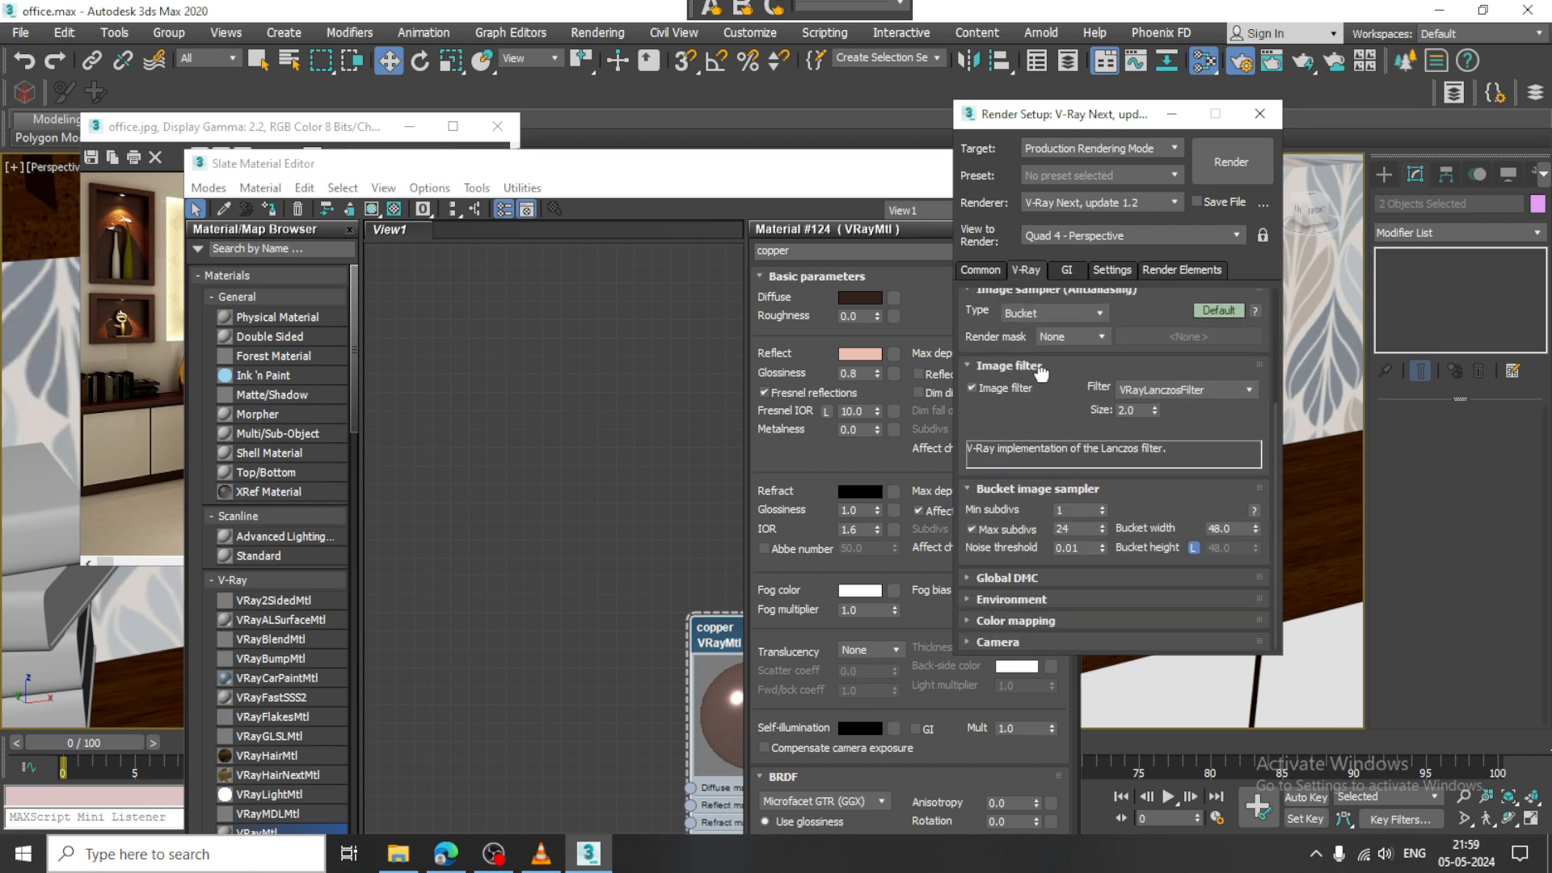
pyautogui.click(1016, 574)
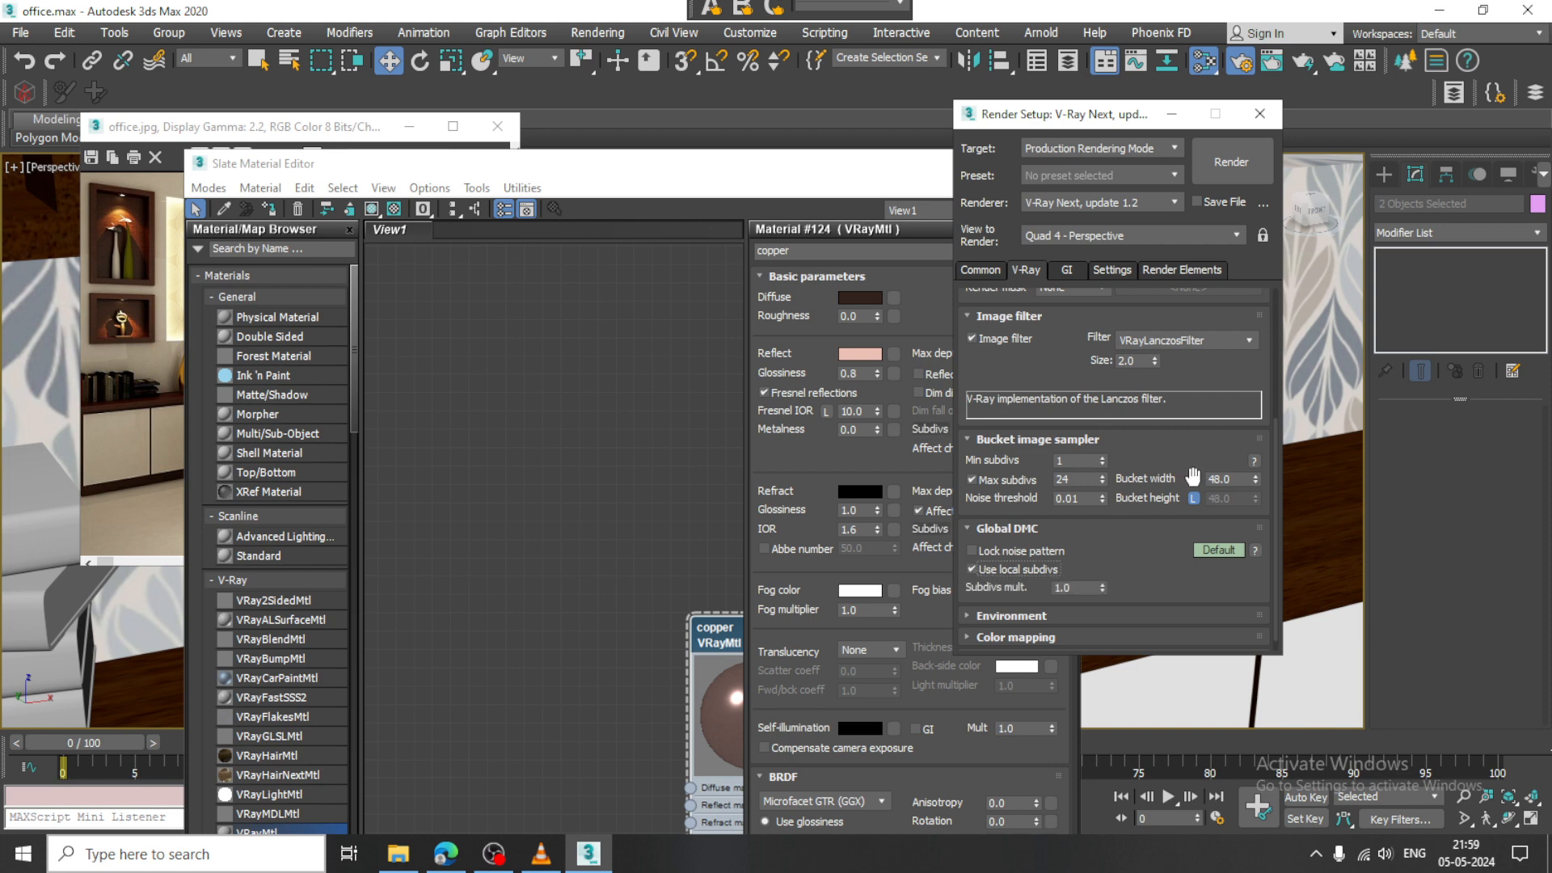
pyautogui.click(1171, 113)
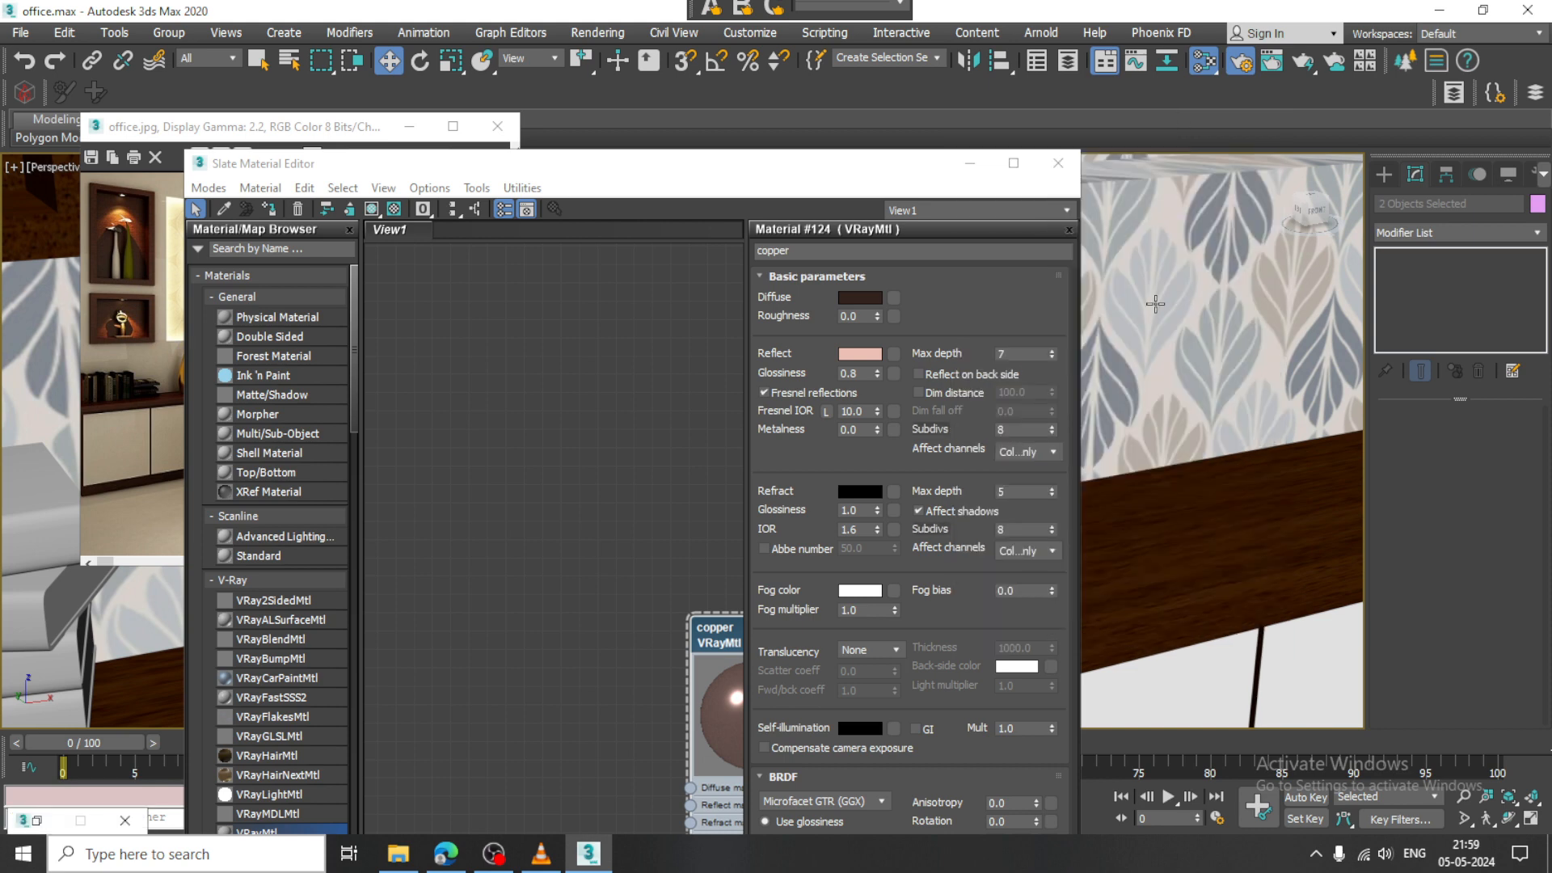
# Set the copper material's reflection subdivs to 32
pyautogui.doubleClick(1020, 428)
pyautogui.write('3')
pyautogui.write('32')
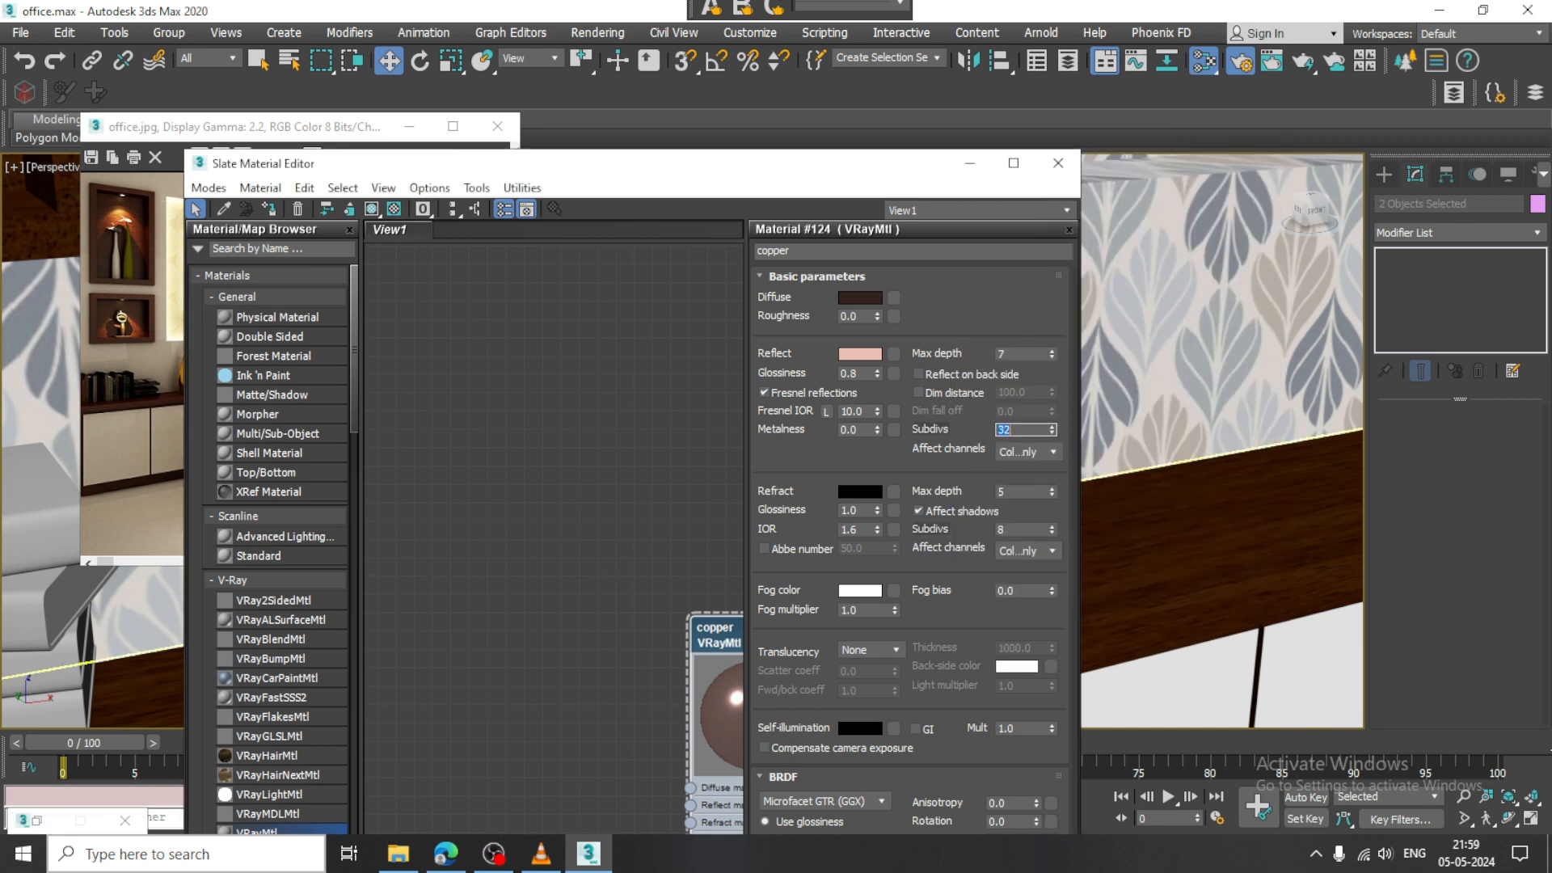
# Confirm the copper material's reflection subdivs, minimise the material editor and save the office scene file
pyautogui.press('Return')
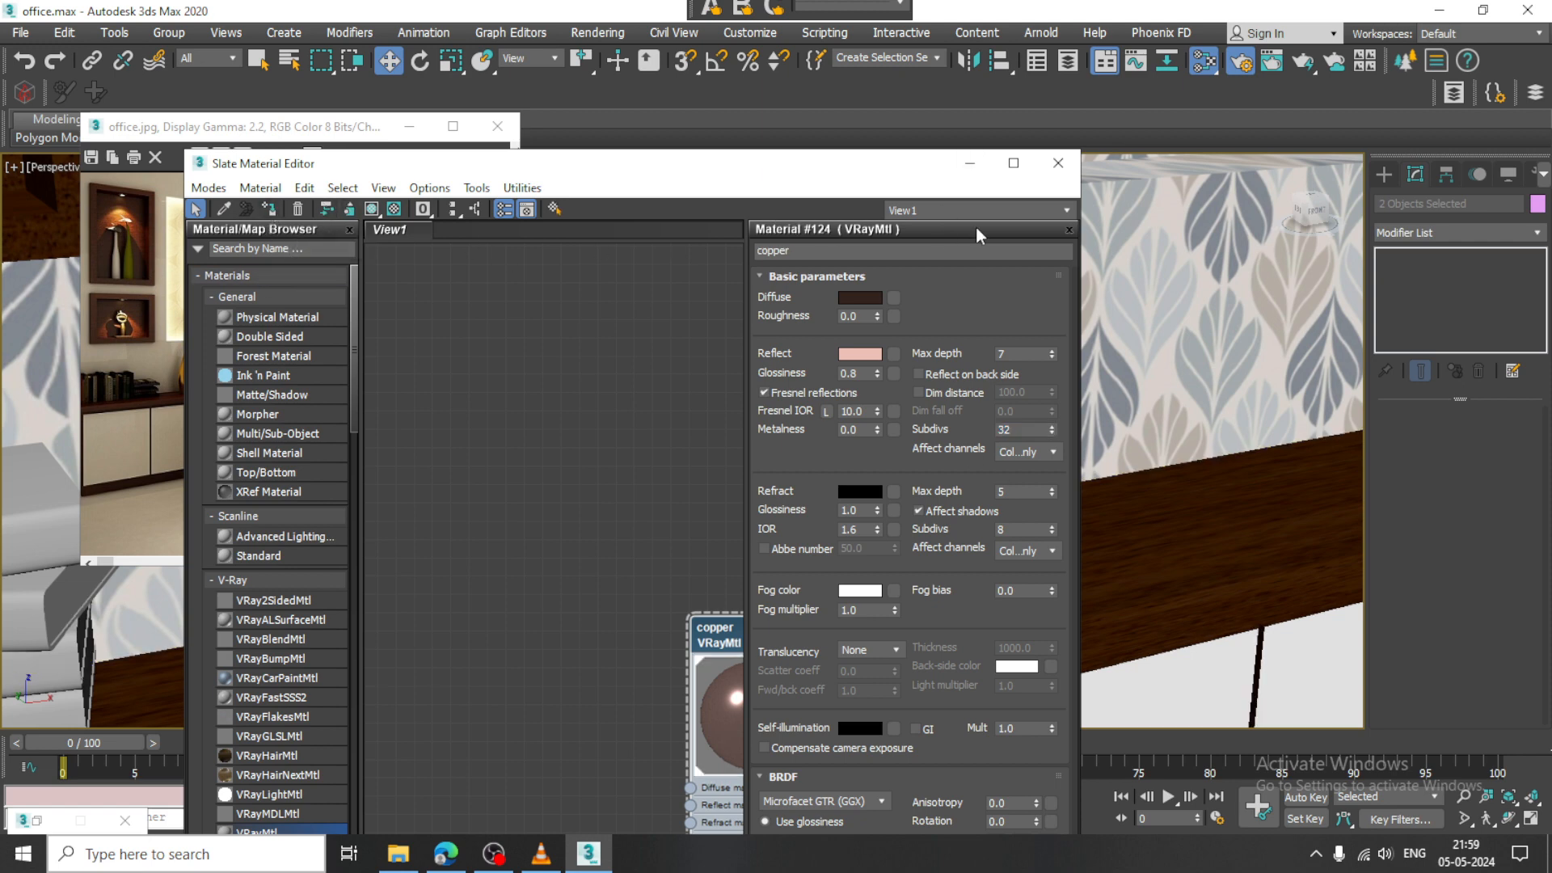
pyautogui.click(978, 171)
pyautogui.moveTo(974, 492); pyautogui.dragTo(884, 495, button='middle')
pyautogui.scroll(-3, 947, 520)
pyautogui.scroll(3, 884, 494)
pyautogui.click(21, 32)
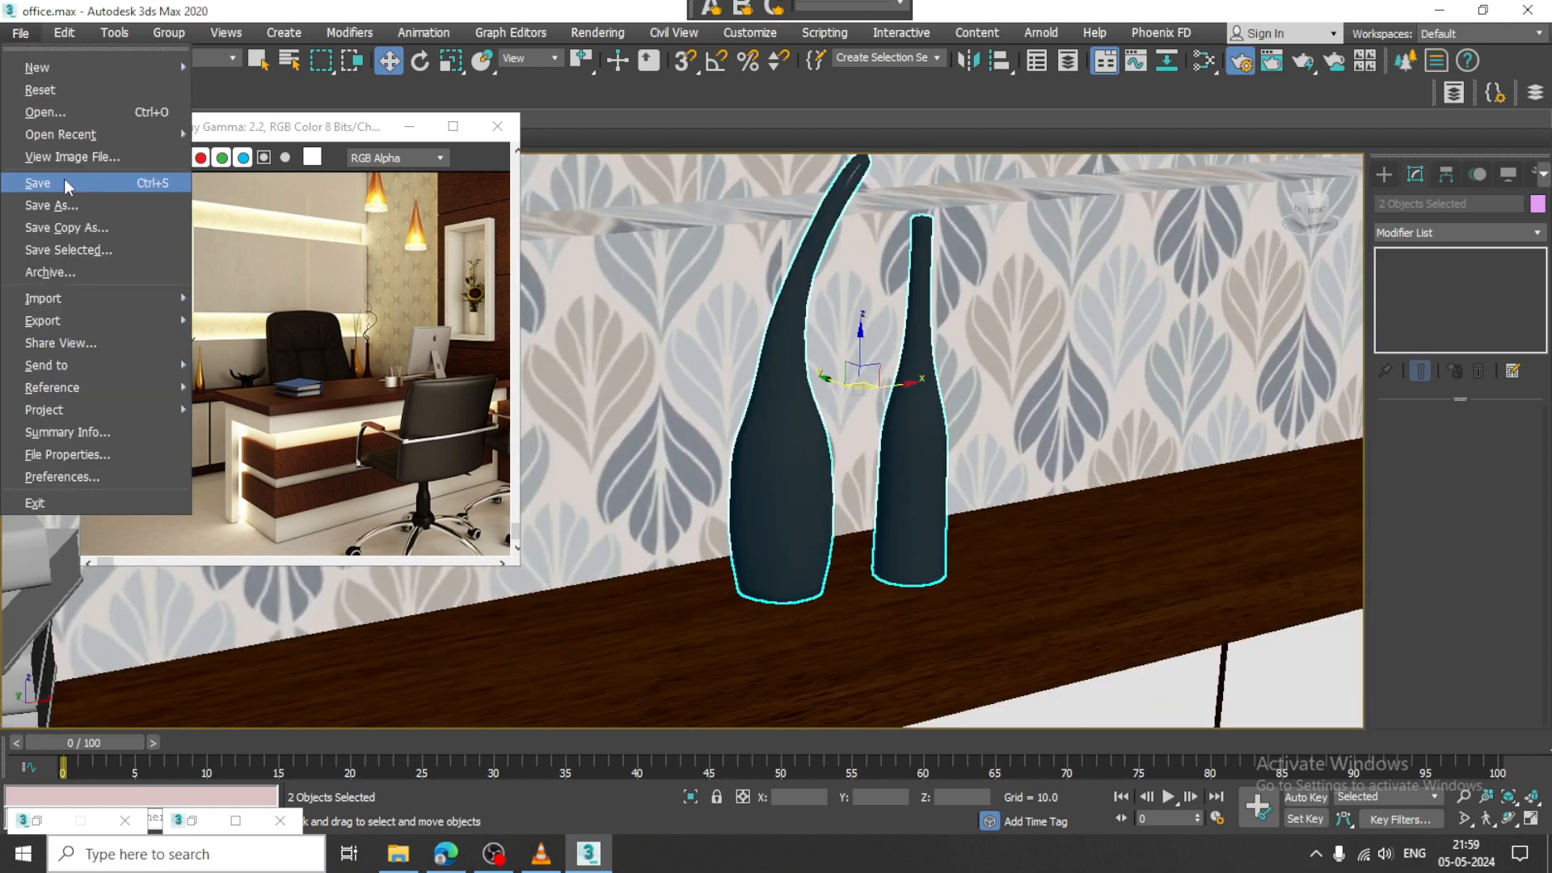
pyautogui.click(71, 181)
# Test-render the perspective view of the two copper vases on the low cabinet and close the render and message windows
pyautogui.click(597, 32)
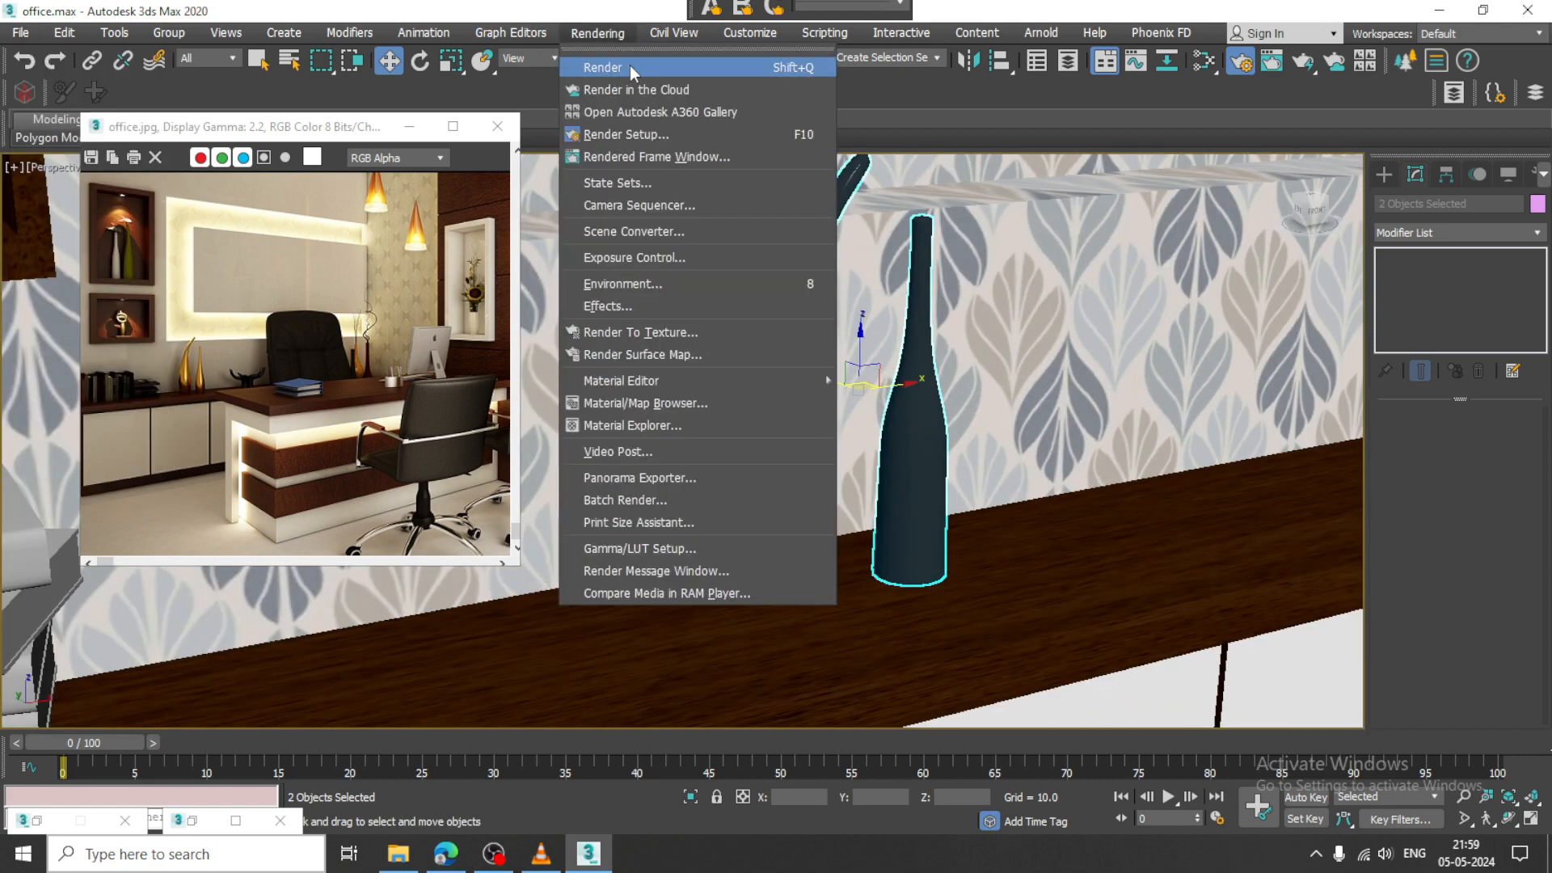
pyautogui.click(629, 66)
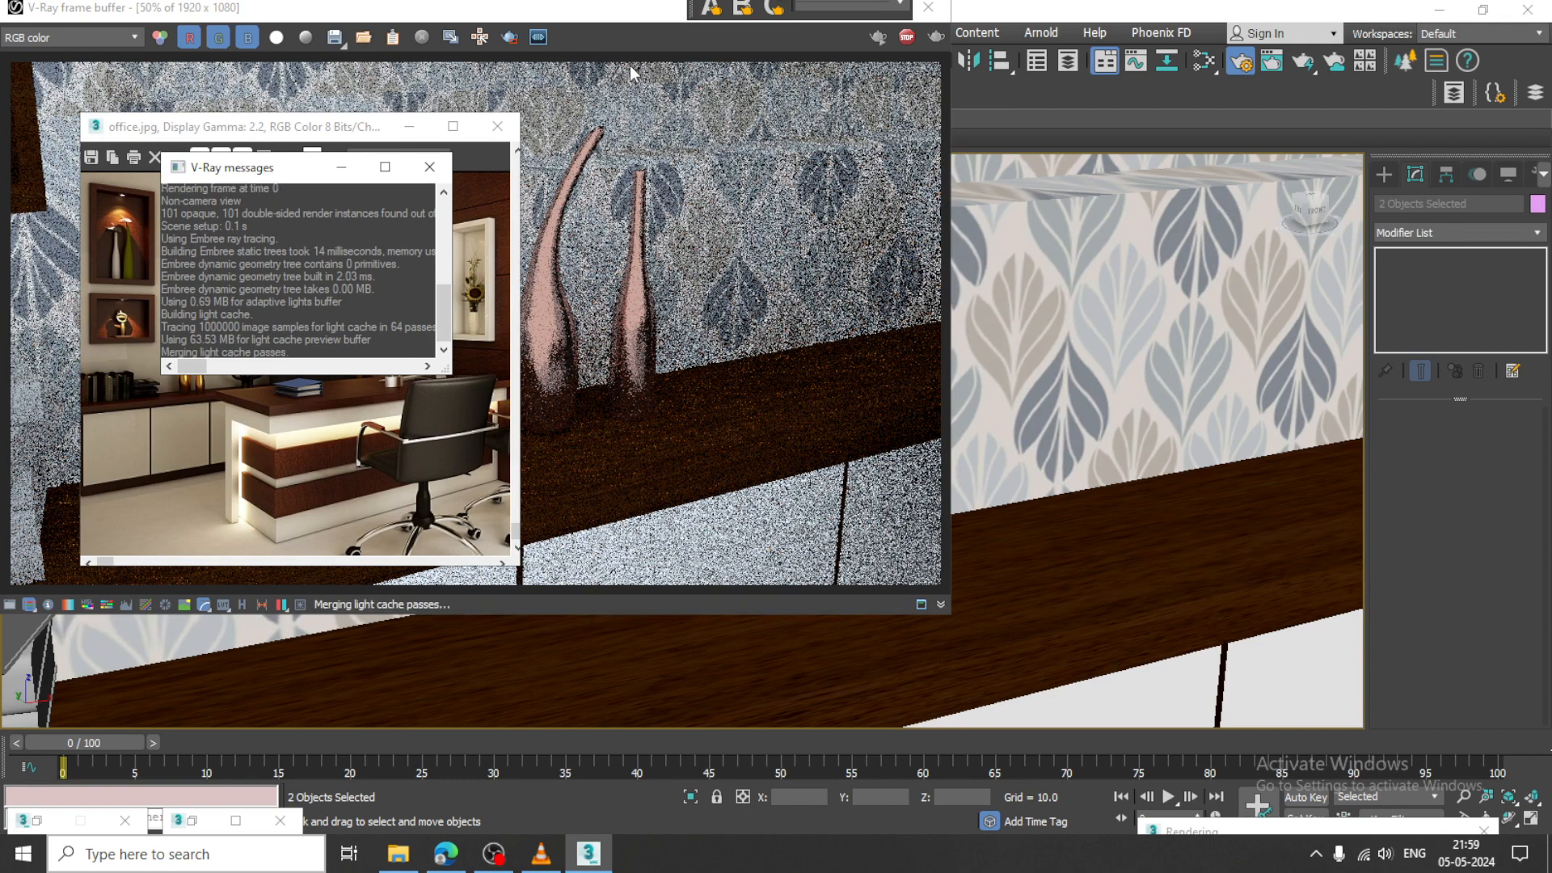
pyautogui.click(429, 166)
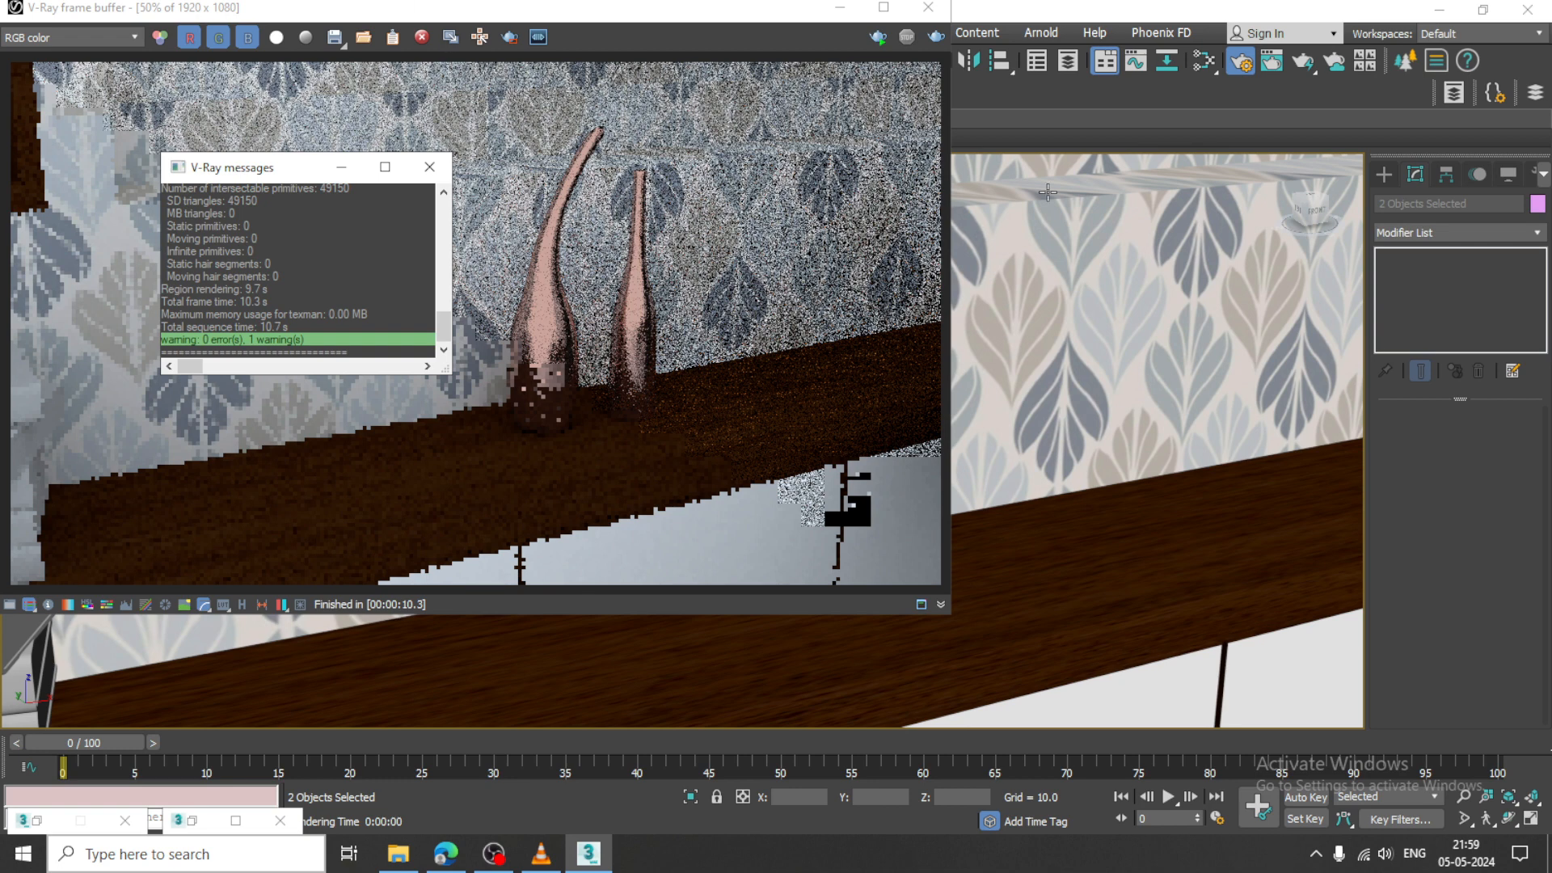
pyautogui.click(930, 17)
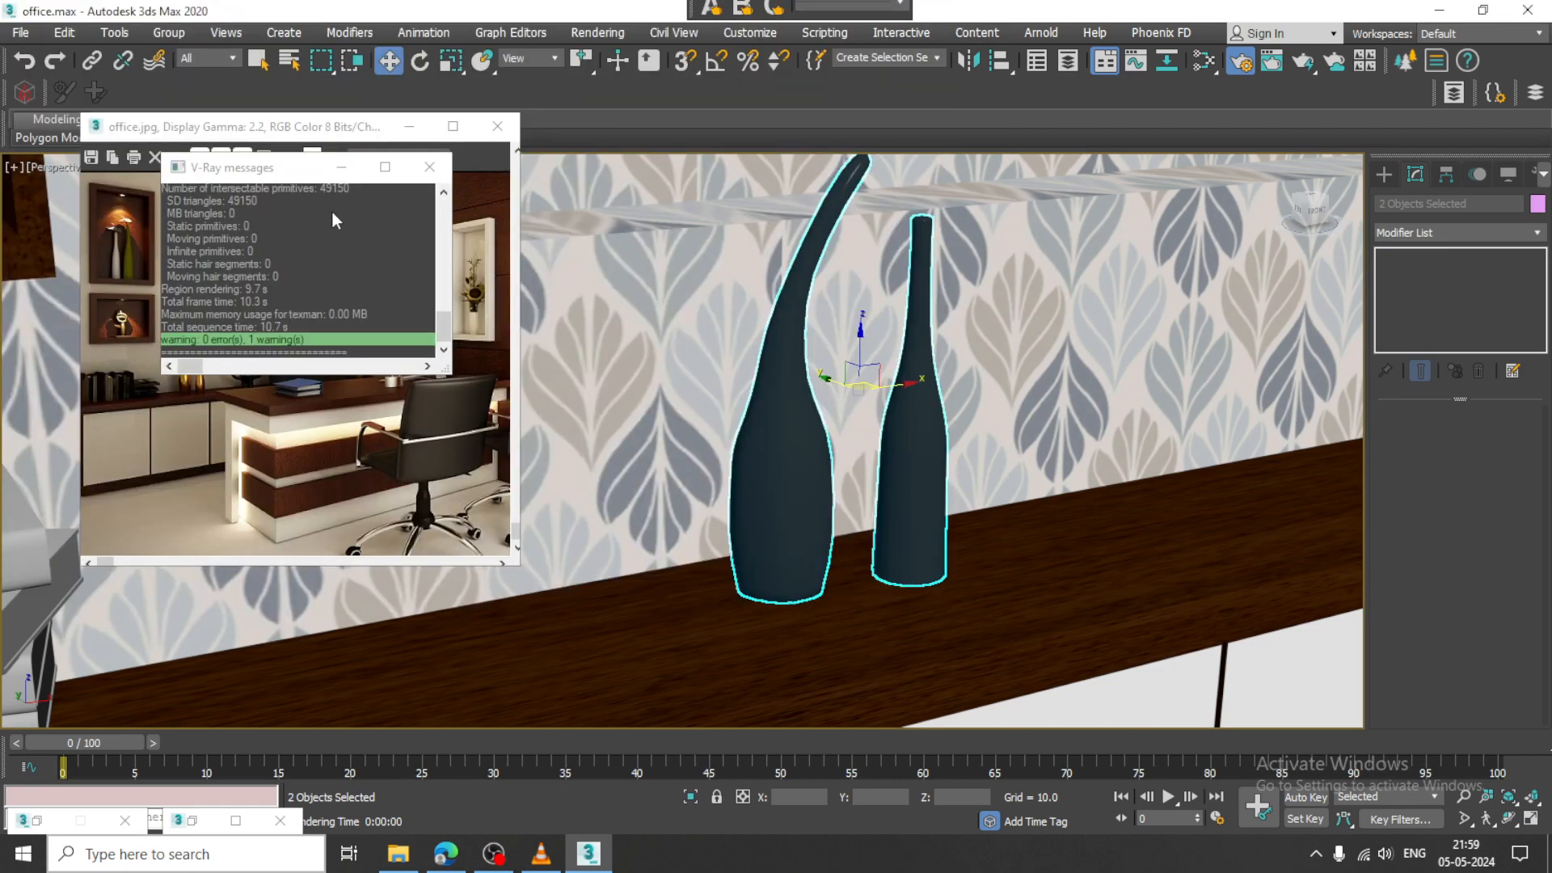
pyautogui.click(429, 166)
# Select both bottle-shaped vases standing in the upper wall niche
pyautogui.moveTo(871, 372); pyautogui.dragTo(1298, 475, button='middle')
pyautogui.moveTo(879, 409); pyautogui.dragTo(944, 473, button='middle')
pyautogui.scroll(-5, 944, 472)
pyautogui.scroll(2, 891, 396)
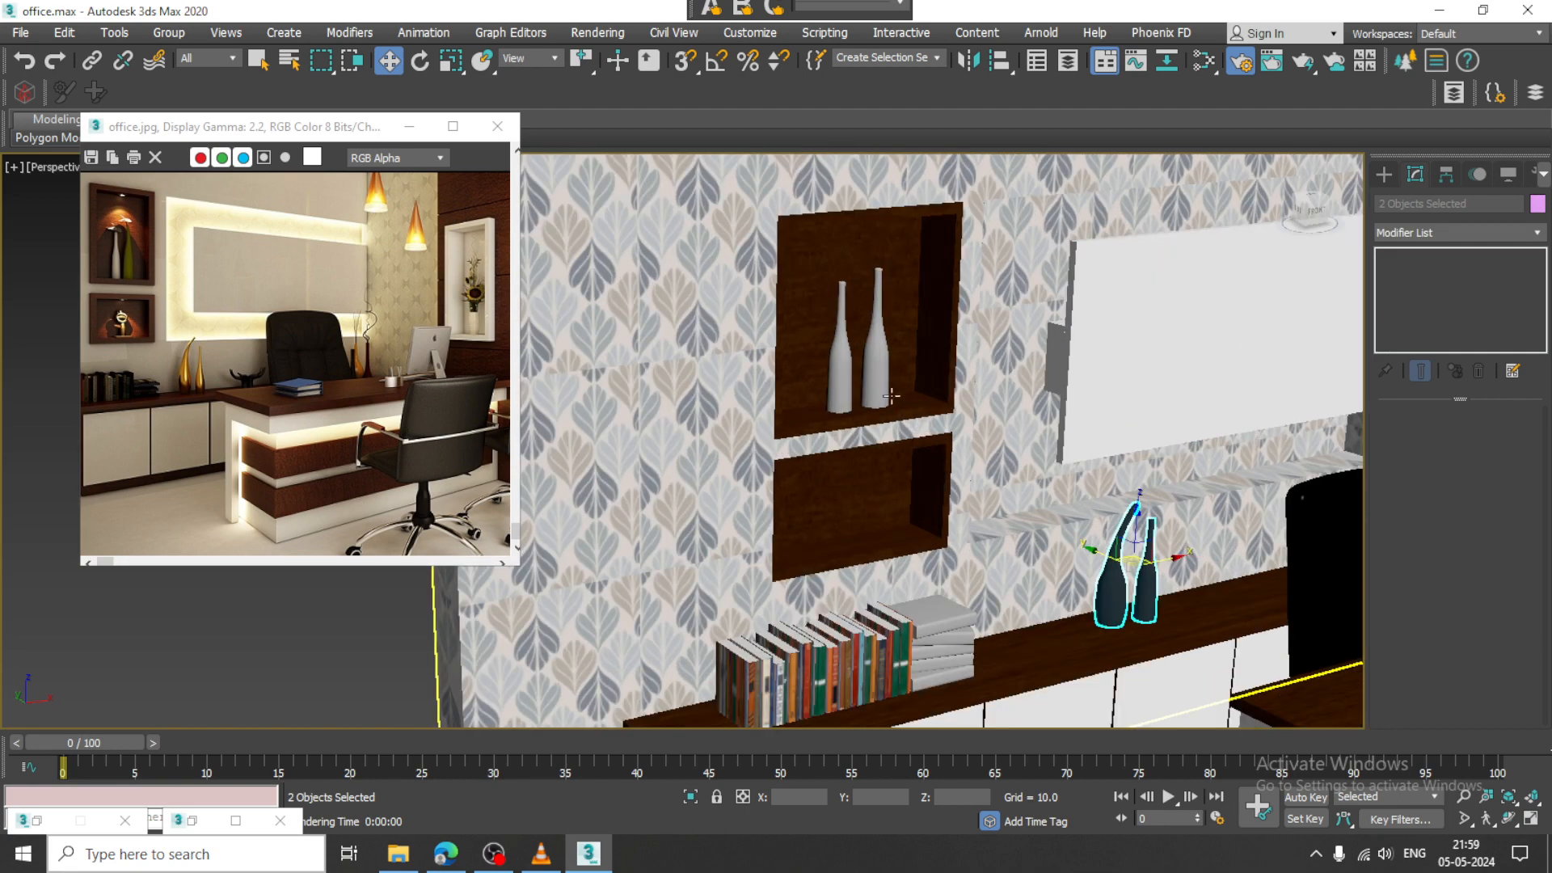
pyautogui.click(890, 396)
pyautogui.keyDown('ctrl'); pyautogui.click(825, 387); pyautogui.keyUp('ctrl')
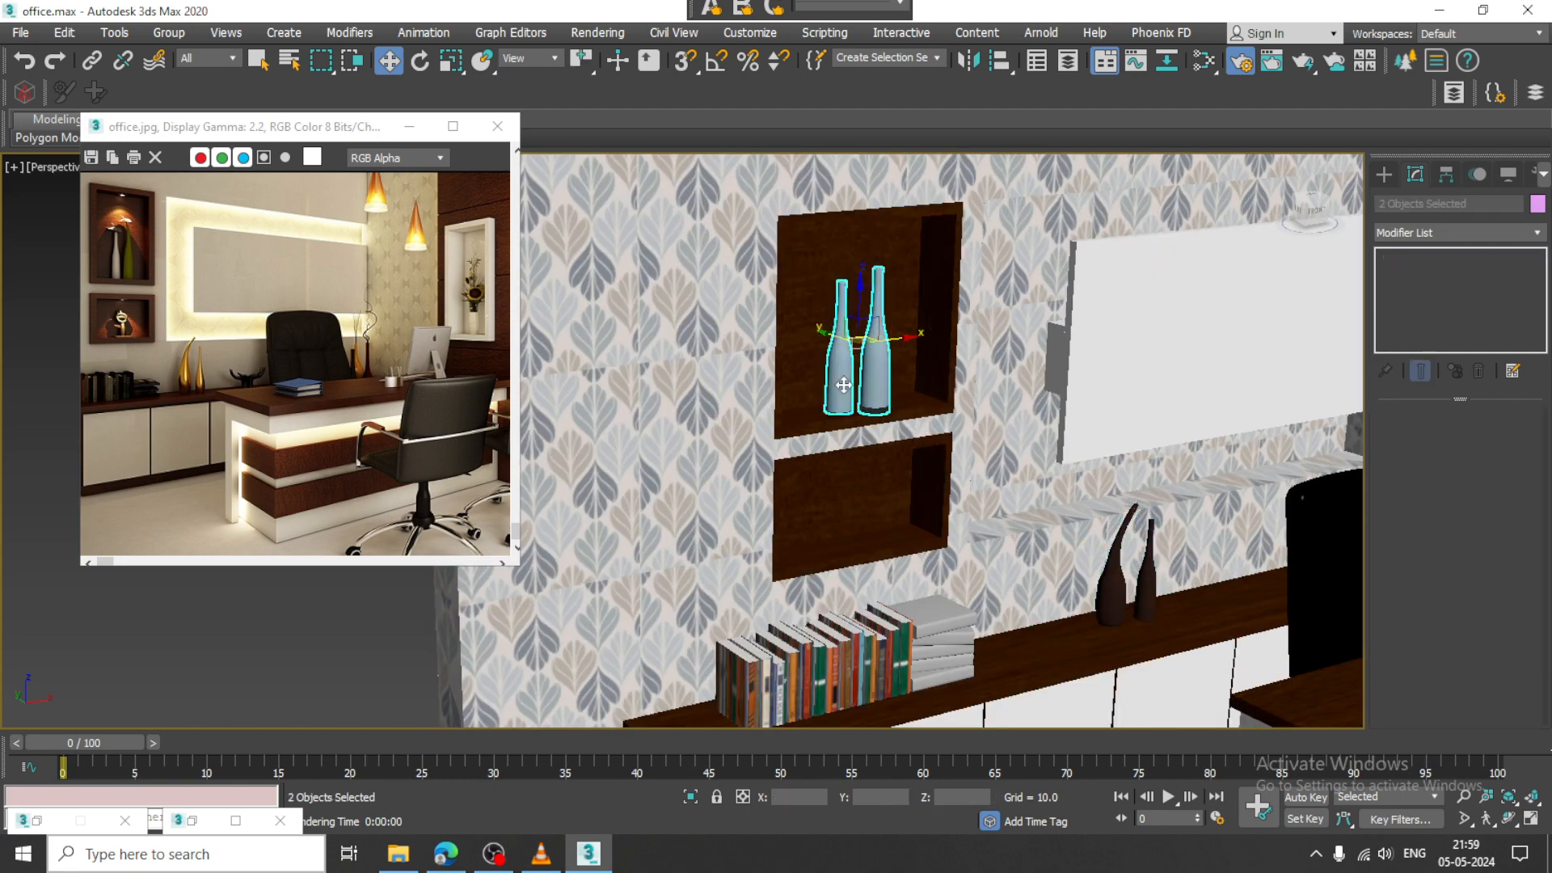
pyautogui.moveTo(961, 393); pyautogui.dragTo(975, 425, button='middle')
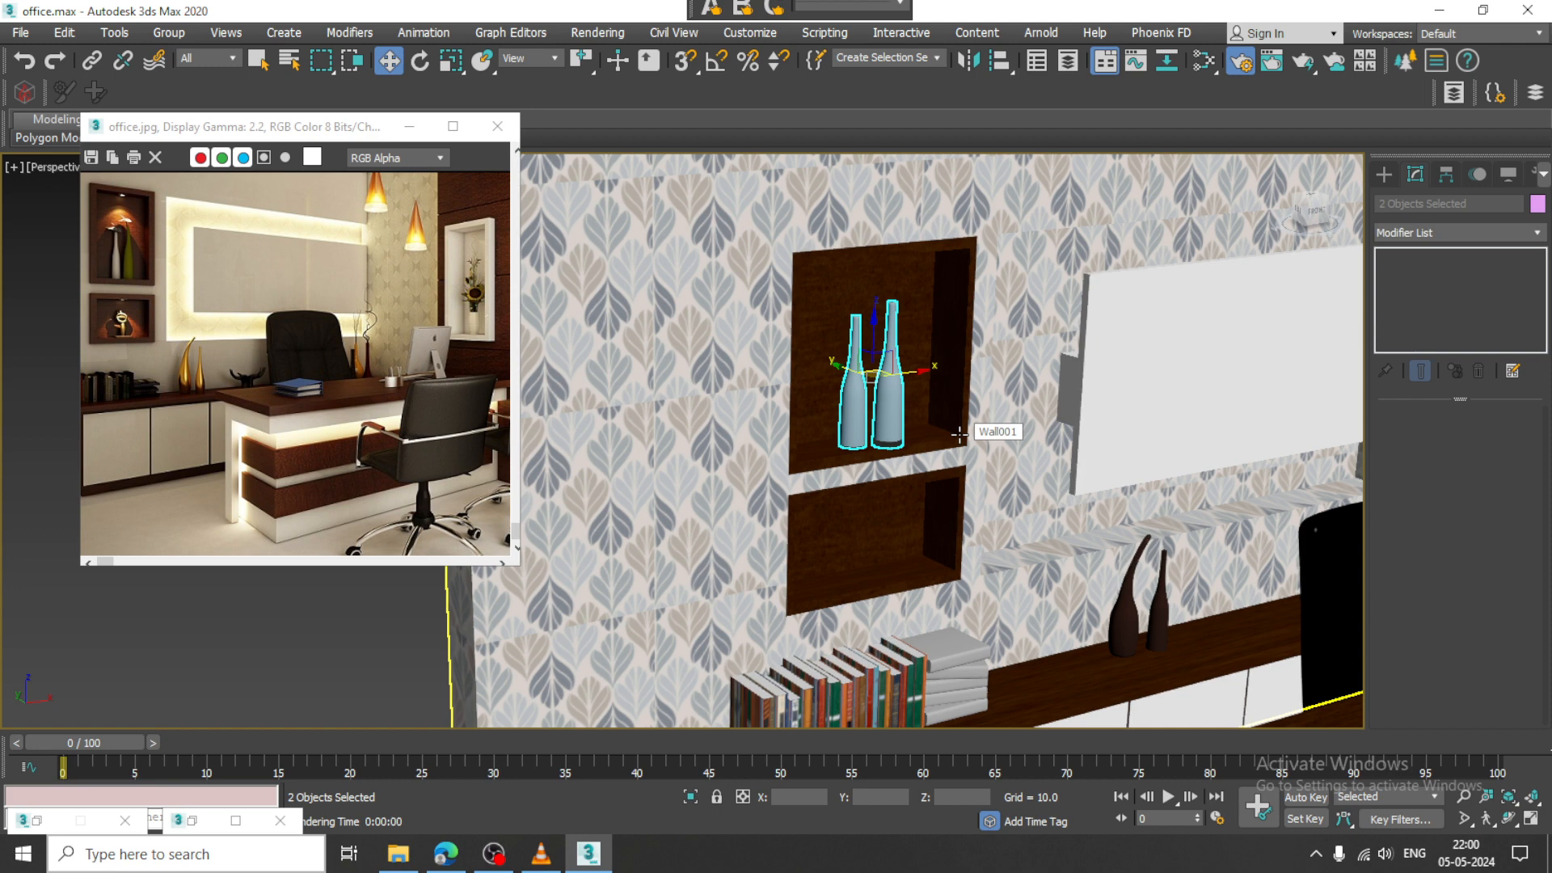
# Add a new VRayMtl node below the copper material in the material editor and enlarge its preview
pyautogui.press('m')
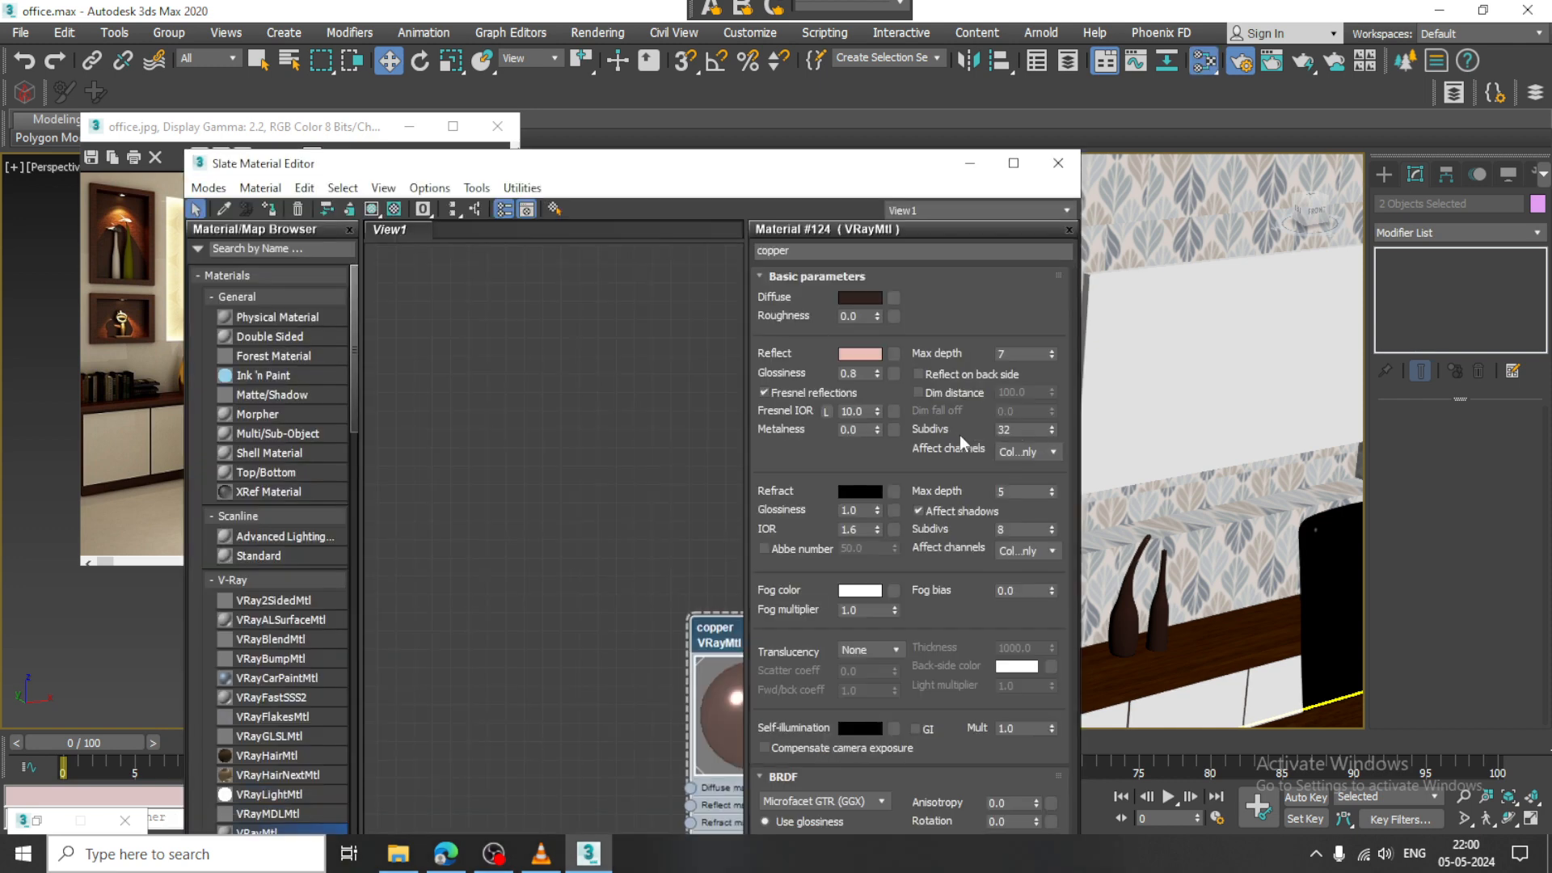
pyautogui.moveTo(557, 674); pyautogui.dragTo(398, 309, button='middle')
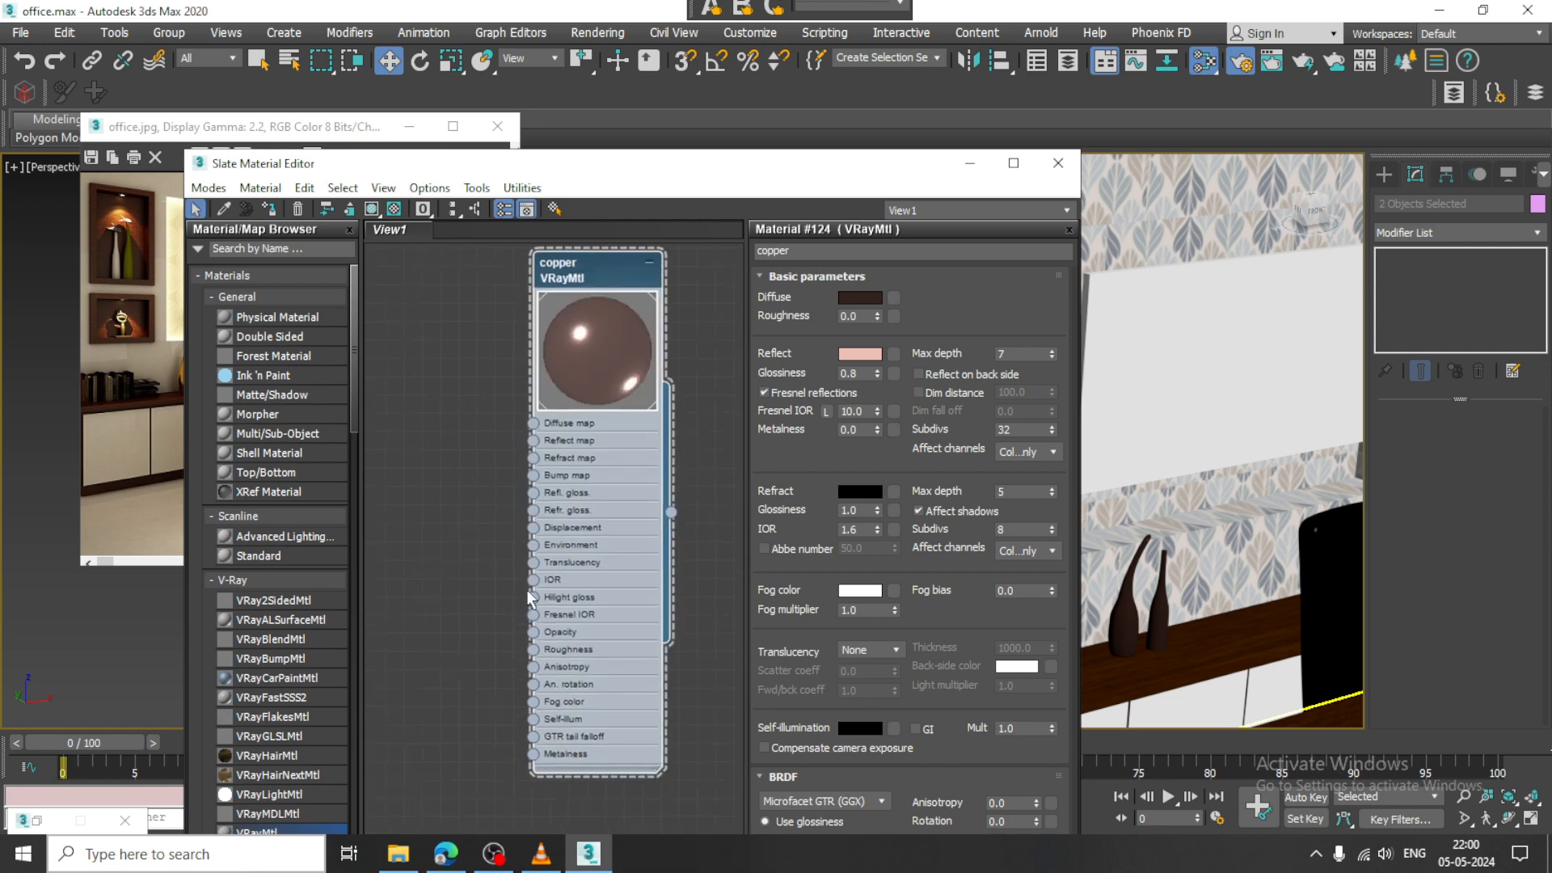
pyautogui.moveTo(430, 778); pyautogui.dragTo(488, 593, button='middle')
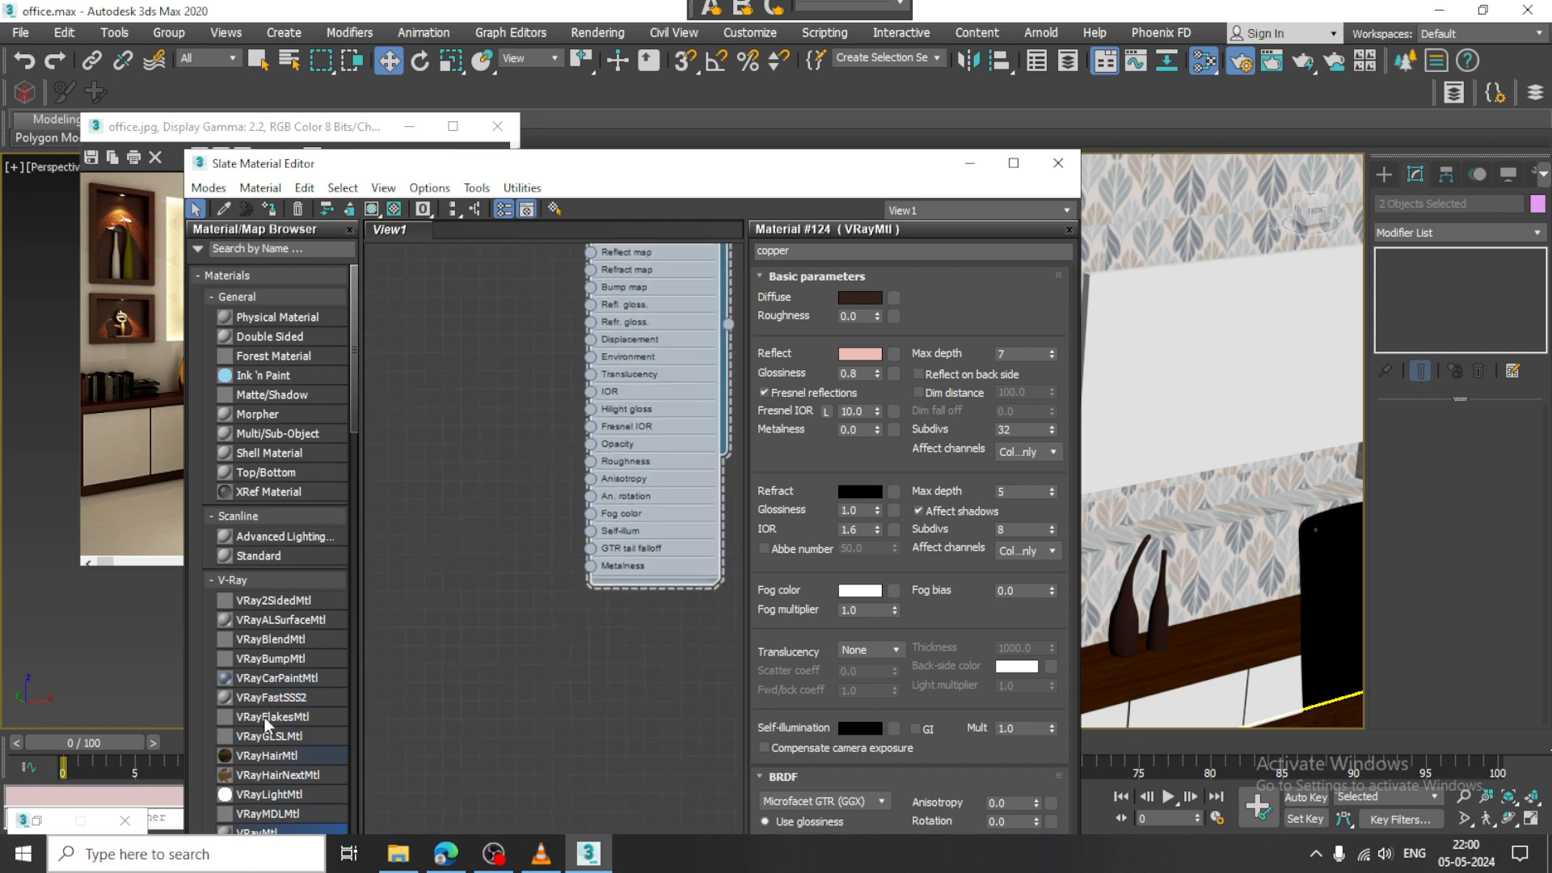
pyautogui.scroll(-1, 307, 788)
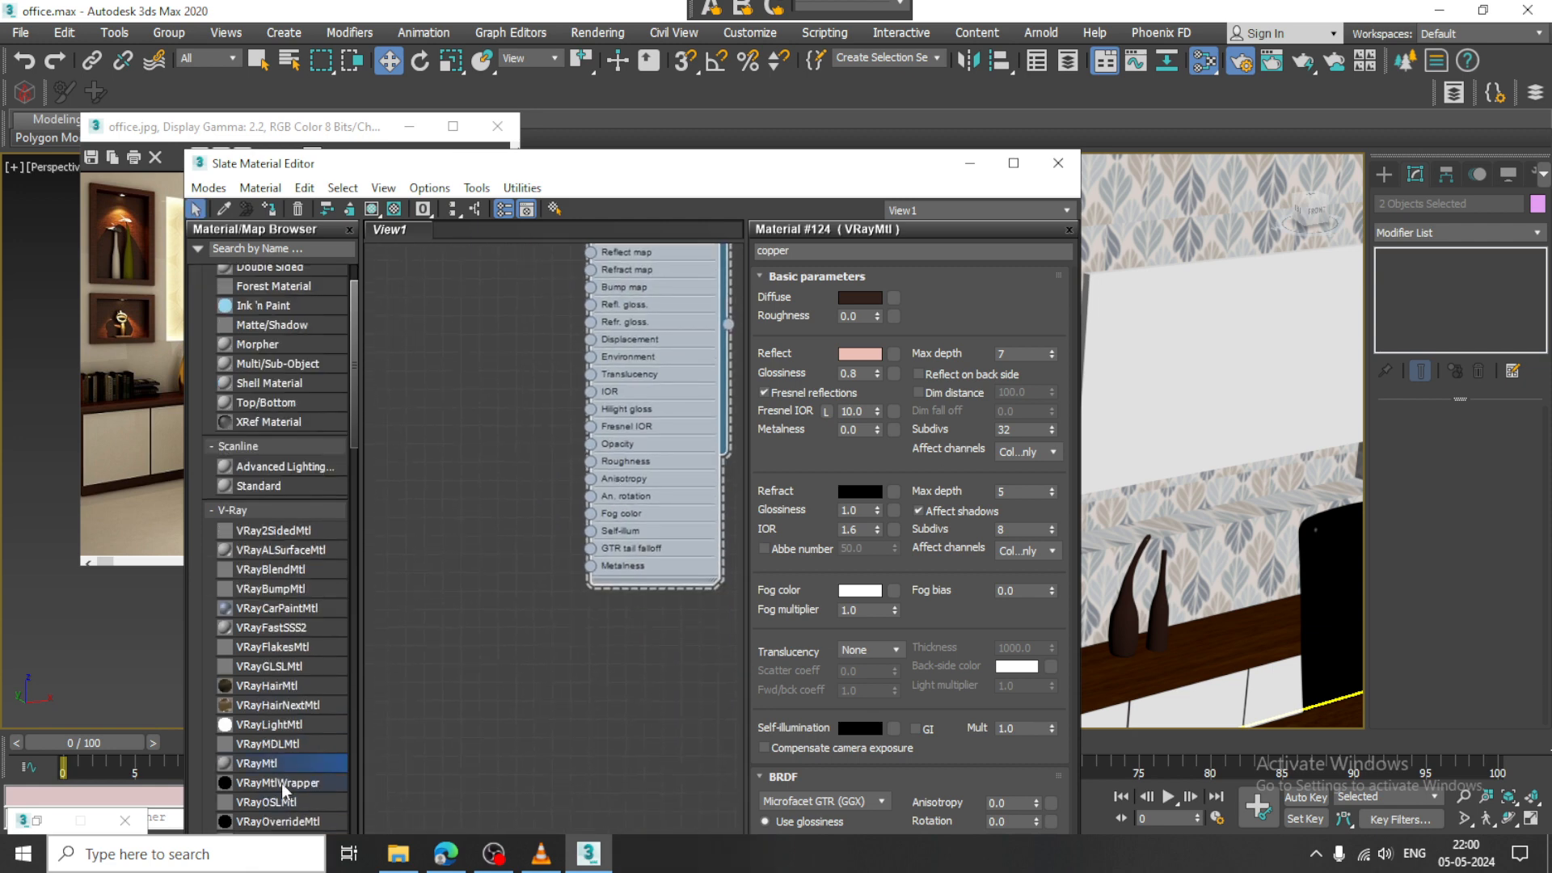
pyautogui.moveTo(555, 633); pyautogui.dragTo(556, 633)
pyautogui.doubleClick(556, 634)
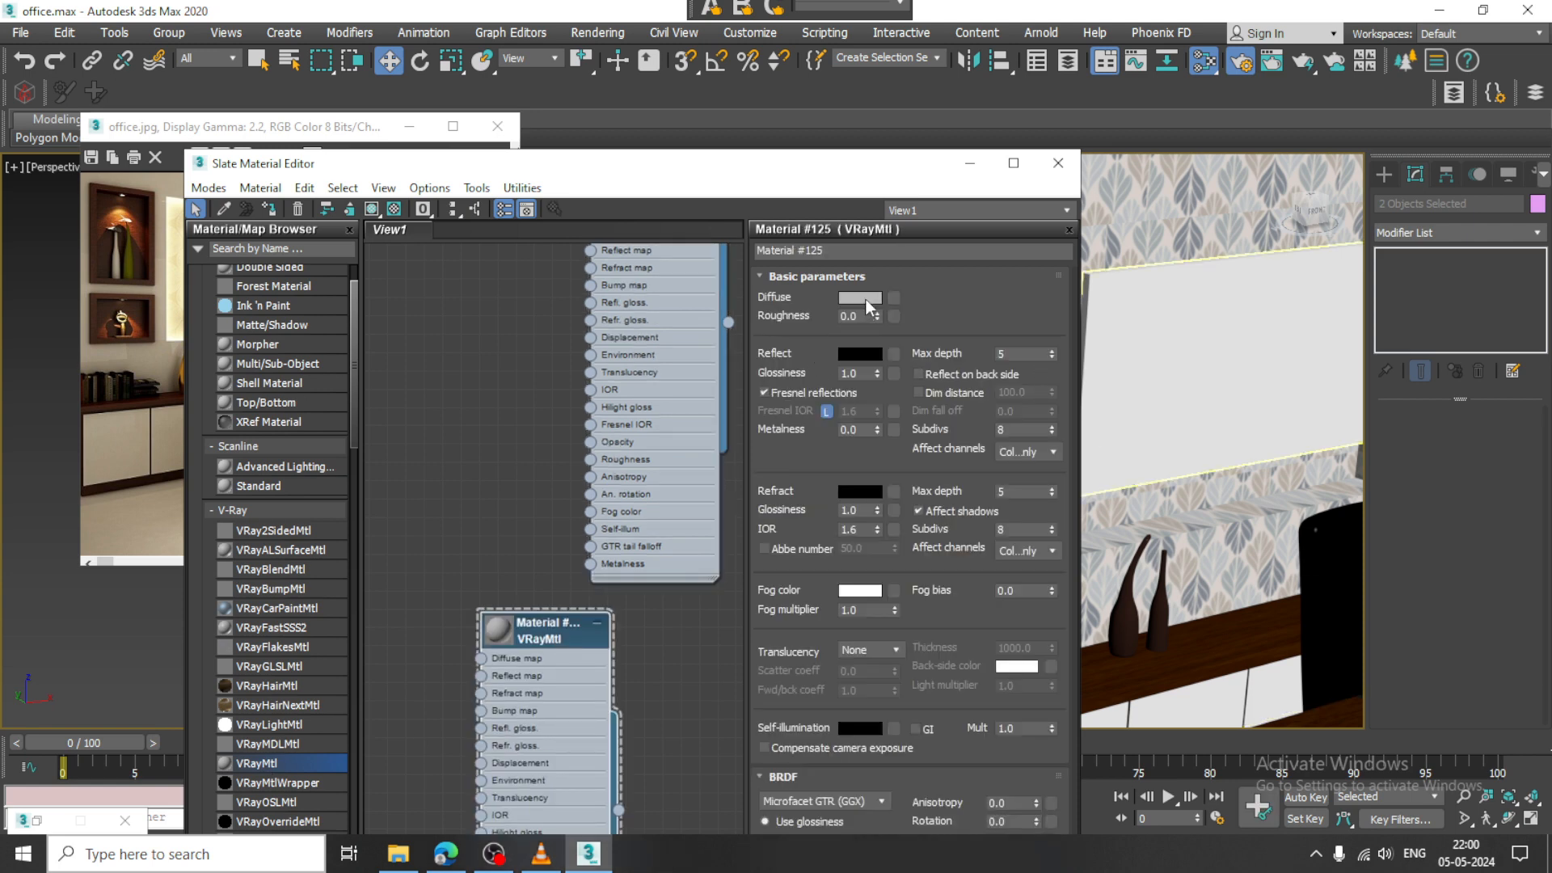
pyautogui.doubleClick(496, 630)
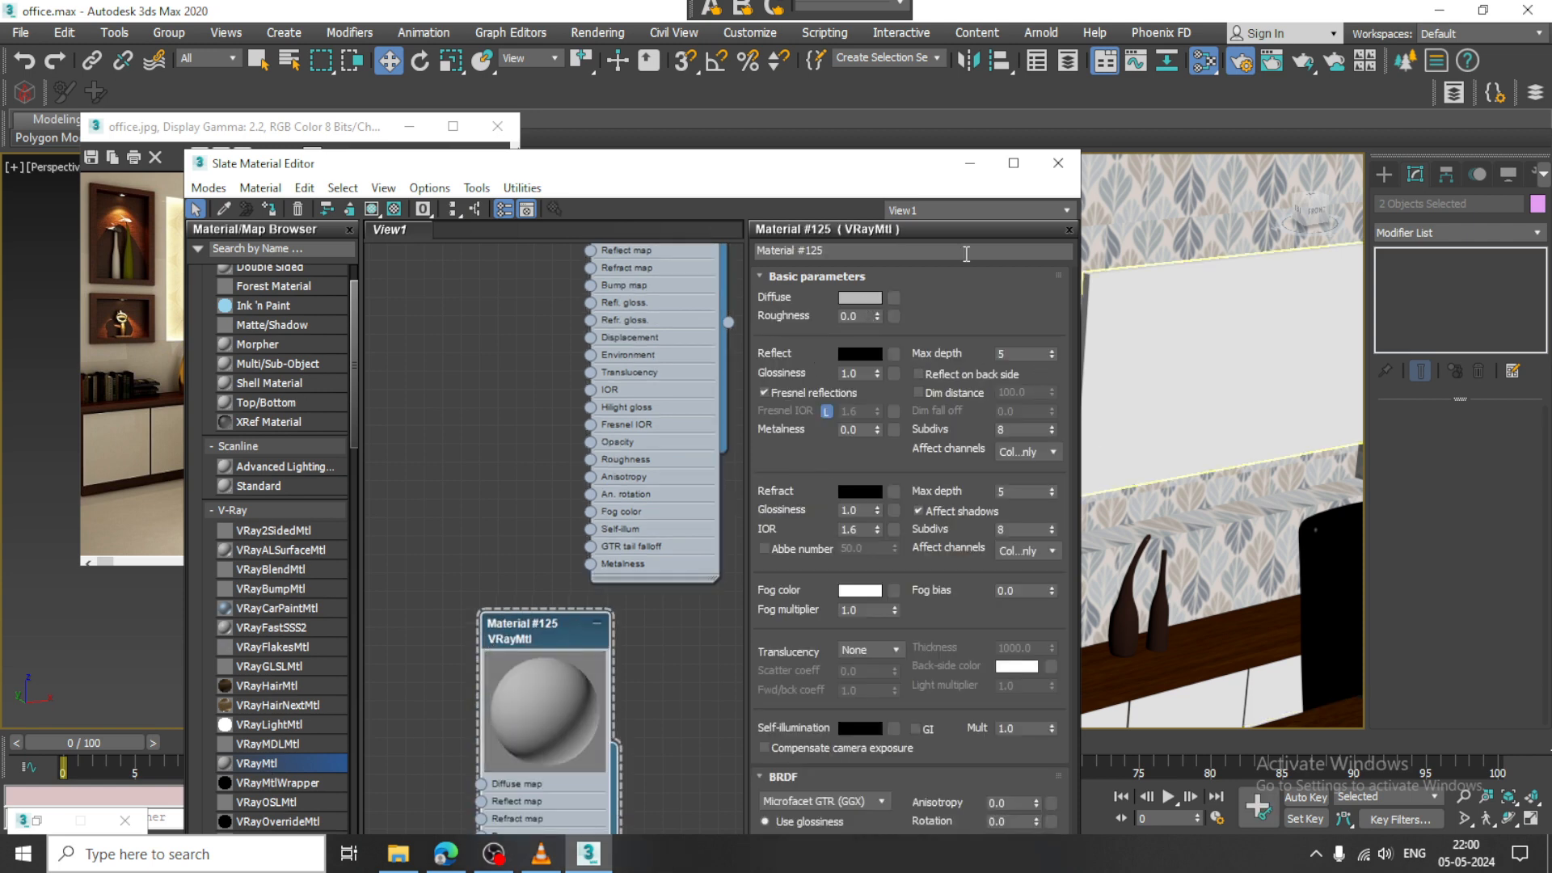
# Set the new material's diffuse colour to black (value 0)
pyautogui.click(870, 298)
pyautogui.moveTo(647, 223); pyautogui.dragTo(616, 223)
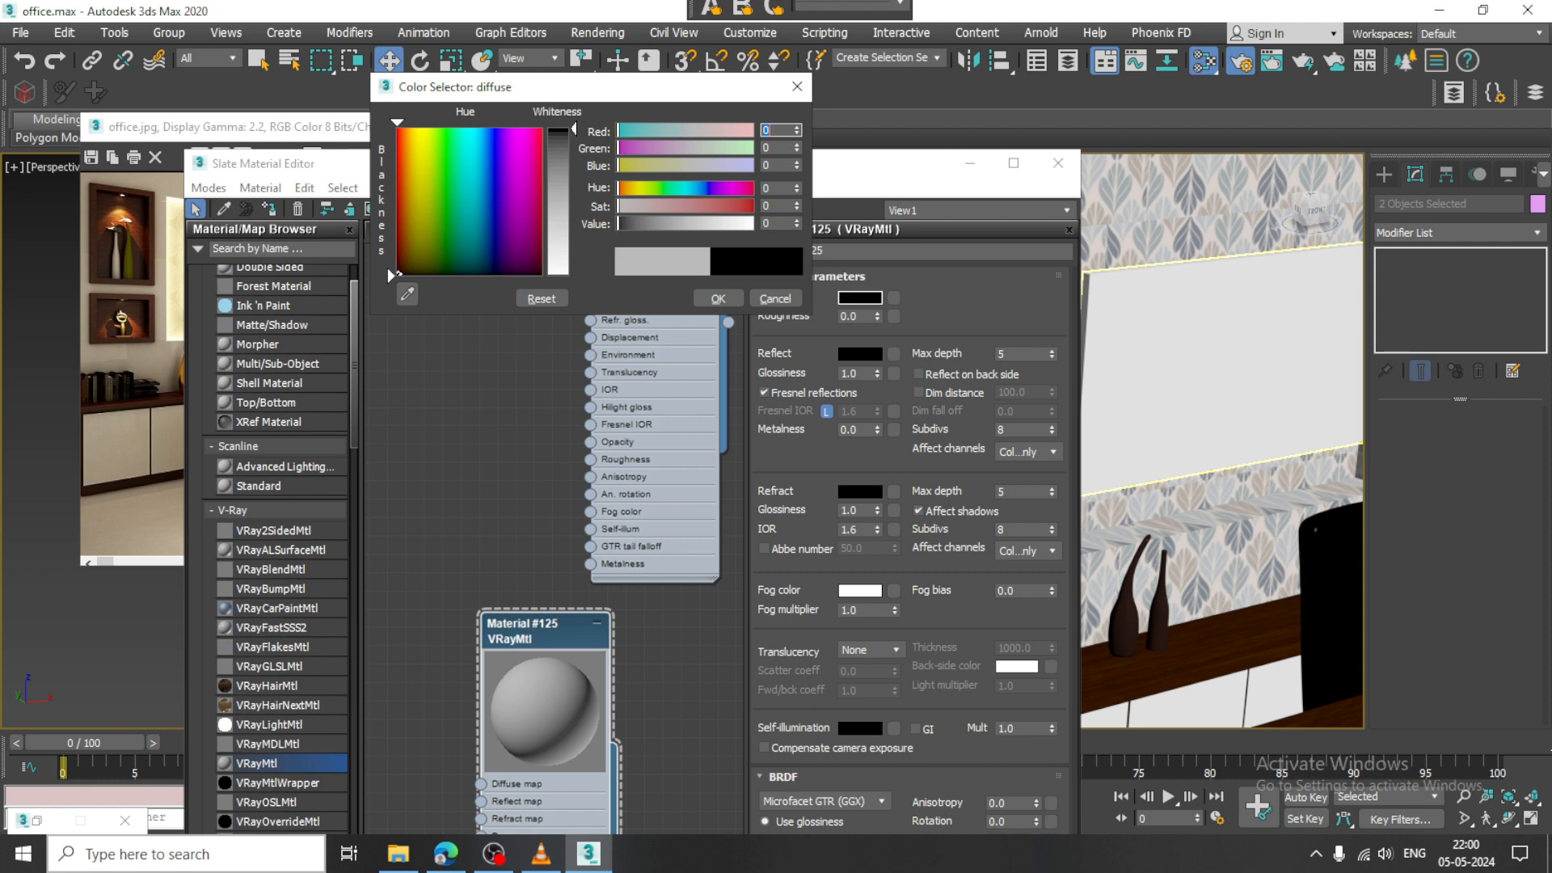
pyautogui.click(719, 299)
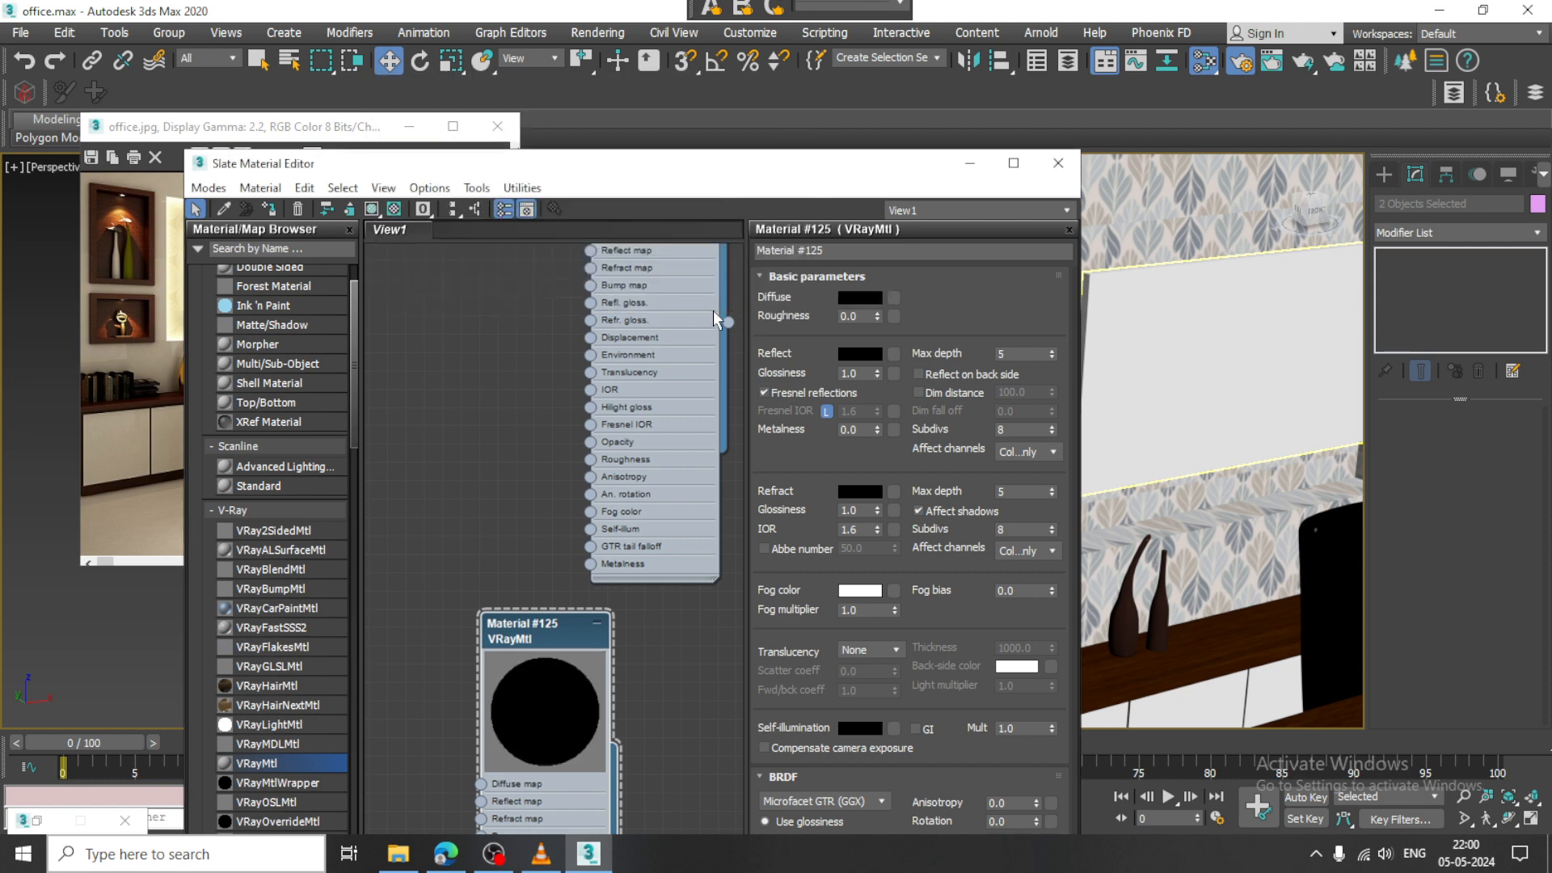
# Set the new material's reflection colour to red 248, green 183, blue 72
pyautogui.click(850, 354)
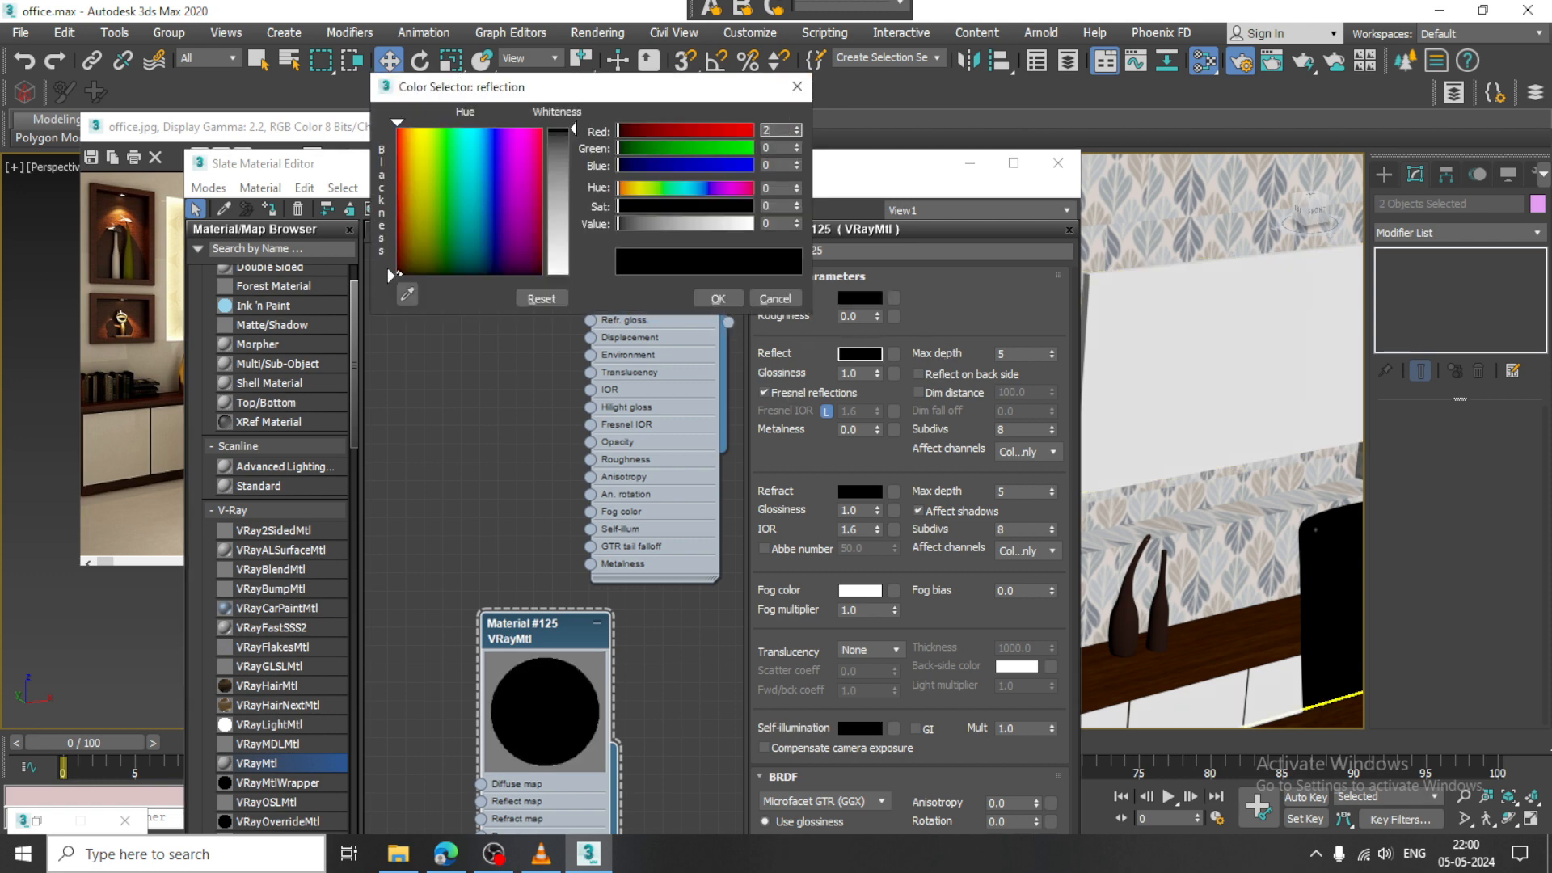
pyautogui.write('248')
pyautogui.press('Tab')
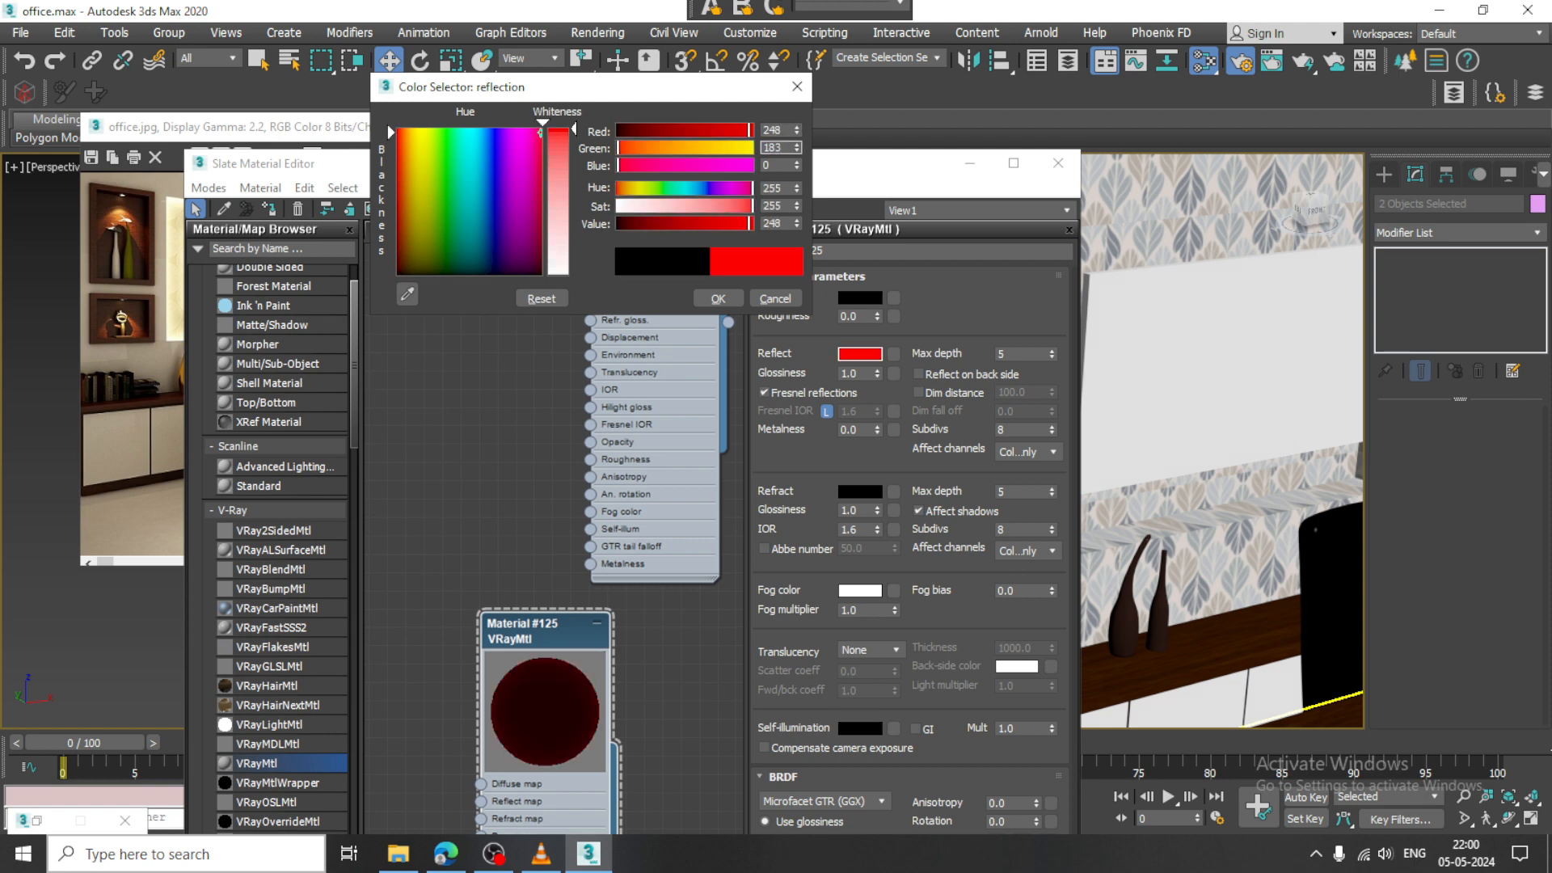
pyautogui.press('Tab')
pyautogui.write('72')
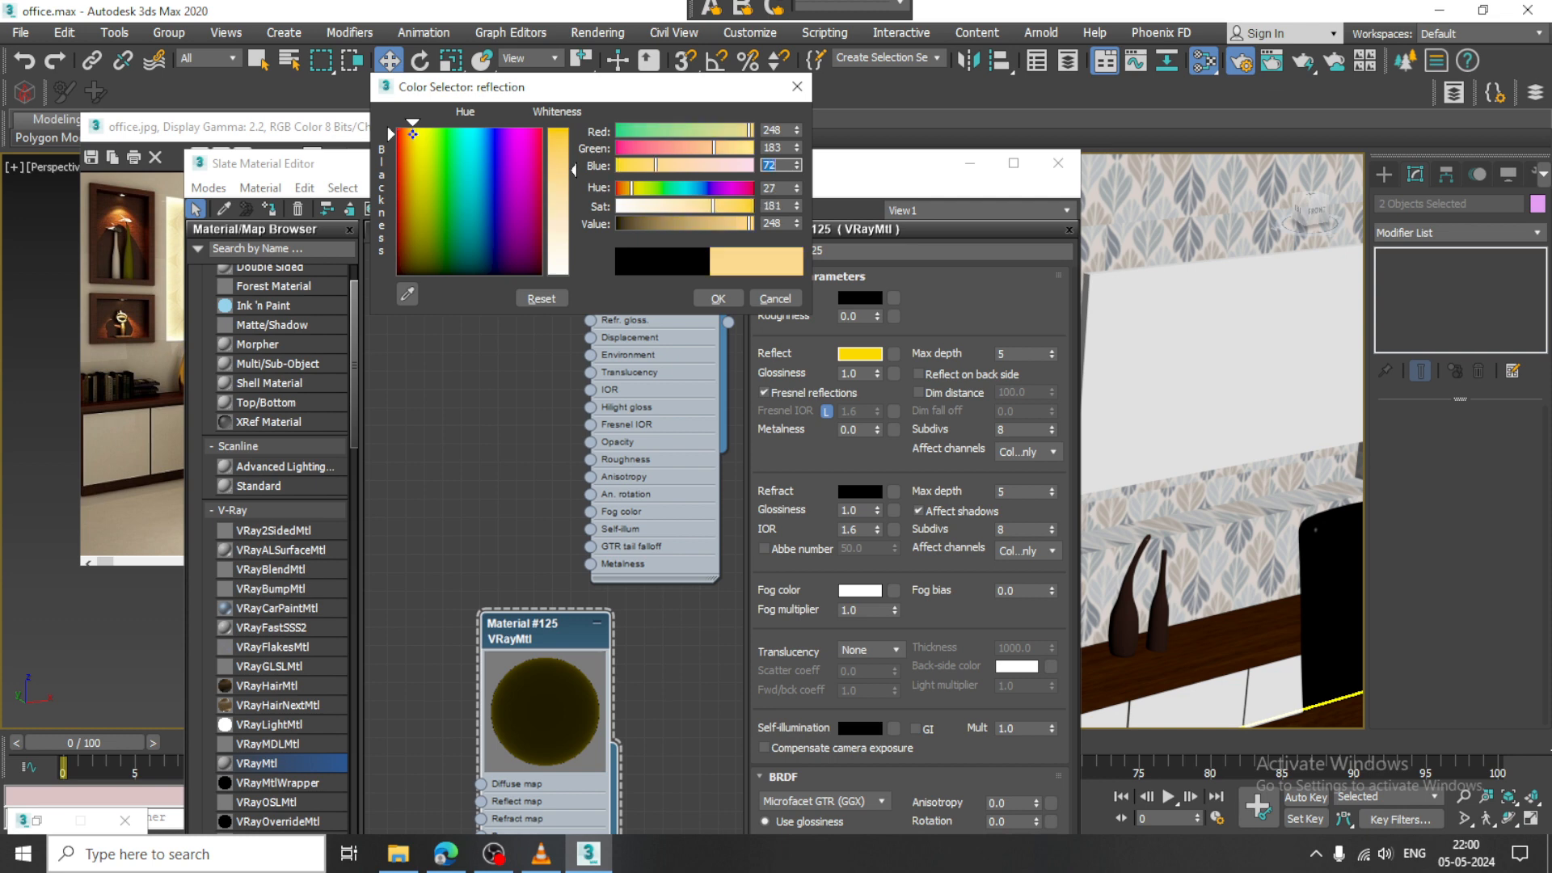
pyautogui.click(718, 298)
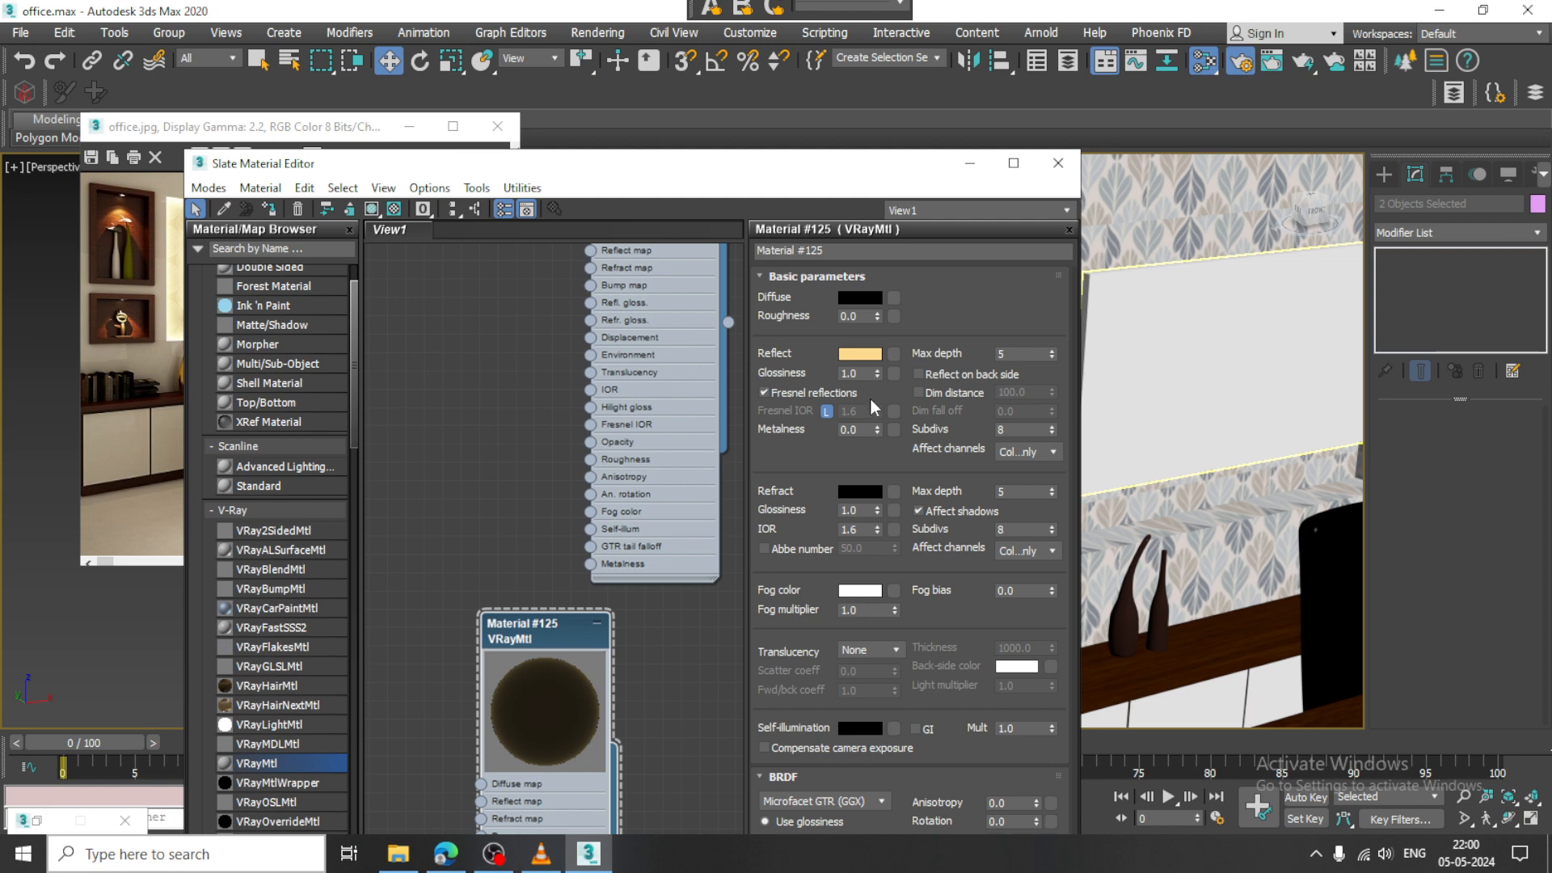
# Turn off the gold material's Fresnel reflections, assign it to the two niche vases and minimise the material editor
pyautogui.click(765, 392)
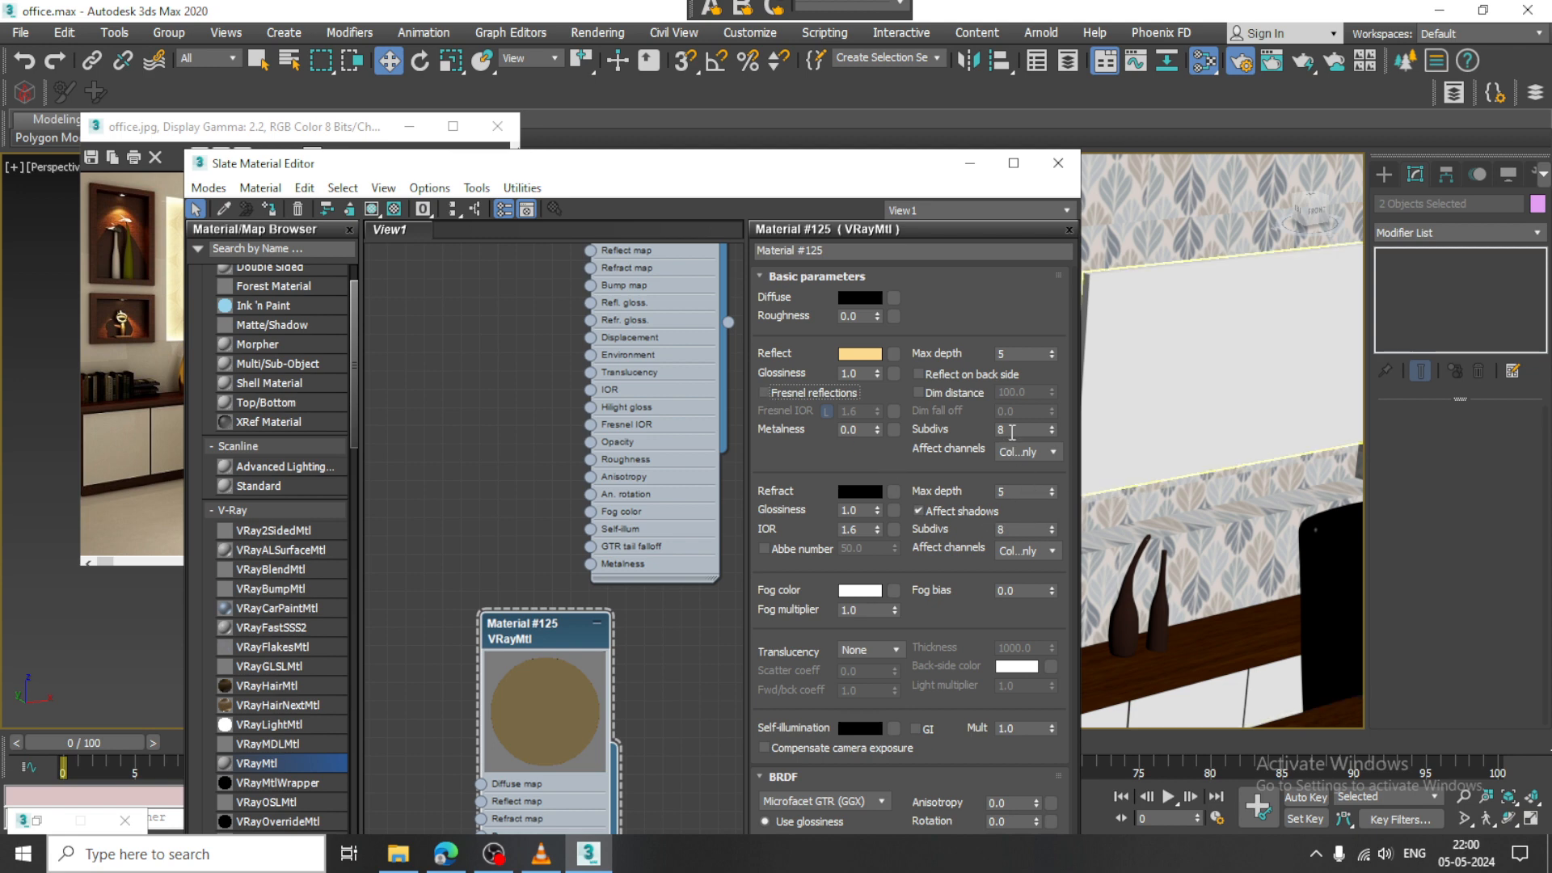
pyautogui.click(271, 209)
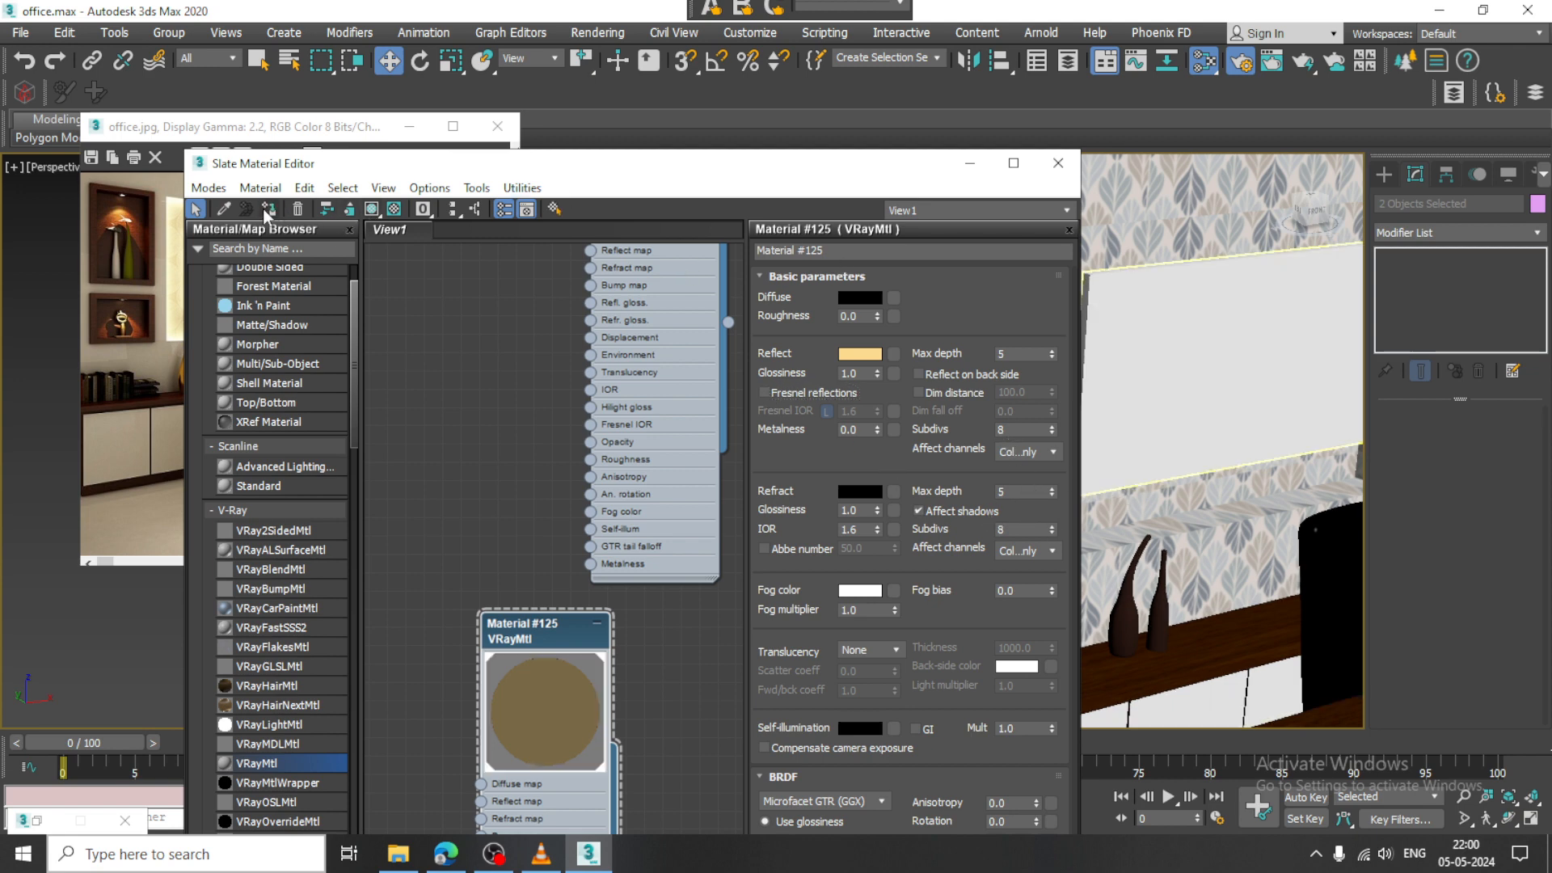
pyautogui.click(969, 163)
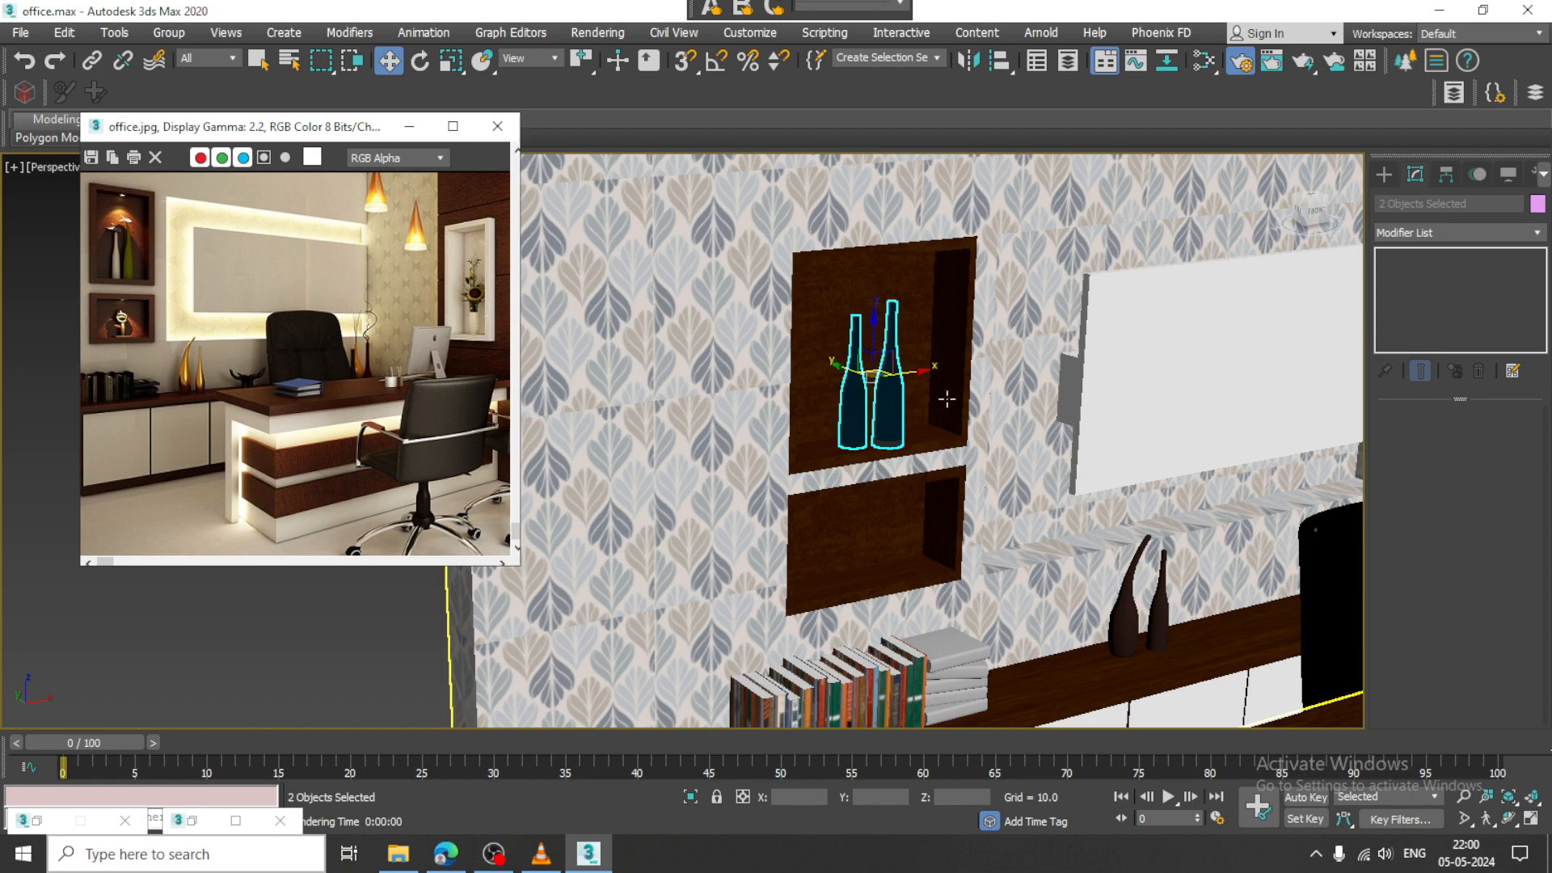
# Test-render a close view of the gold niche vases, stop the render and close the frame buffer
pyautogui.scroll(5, 947, 399)
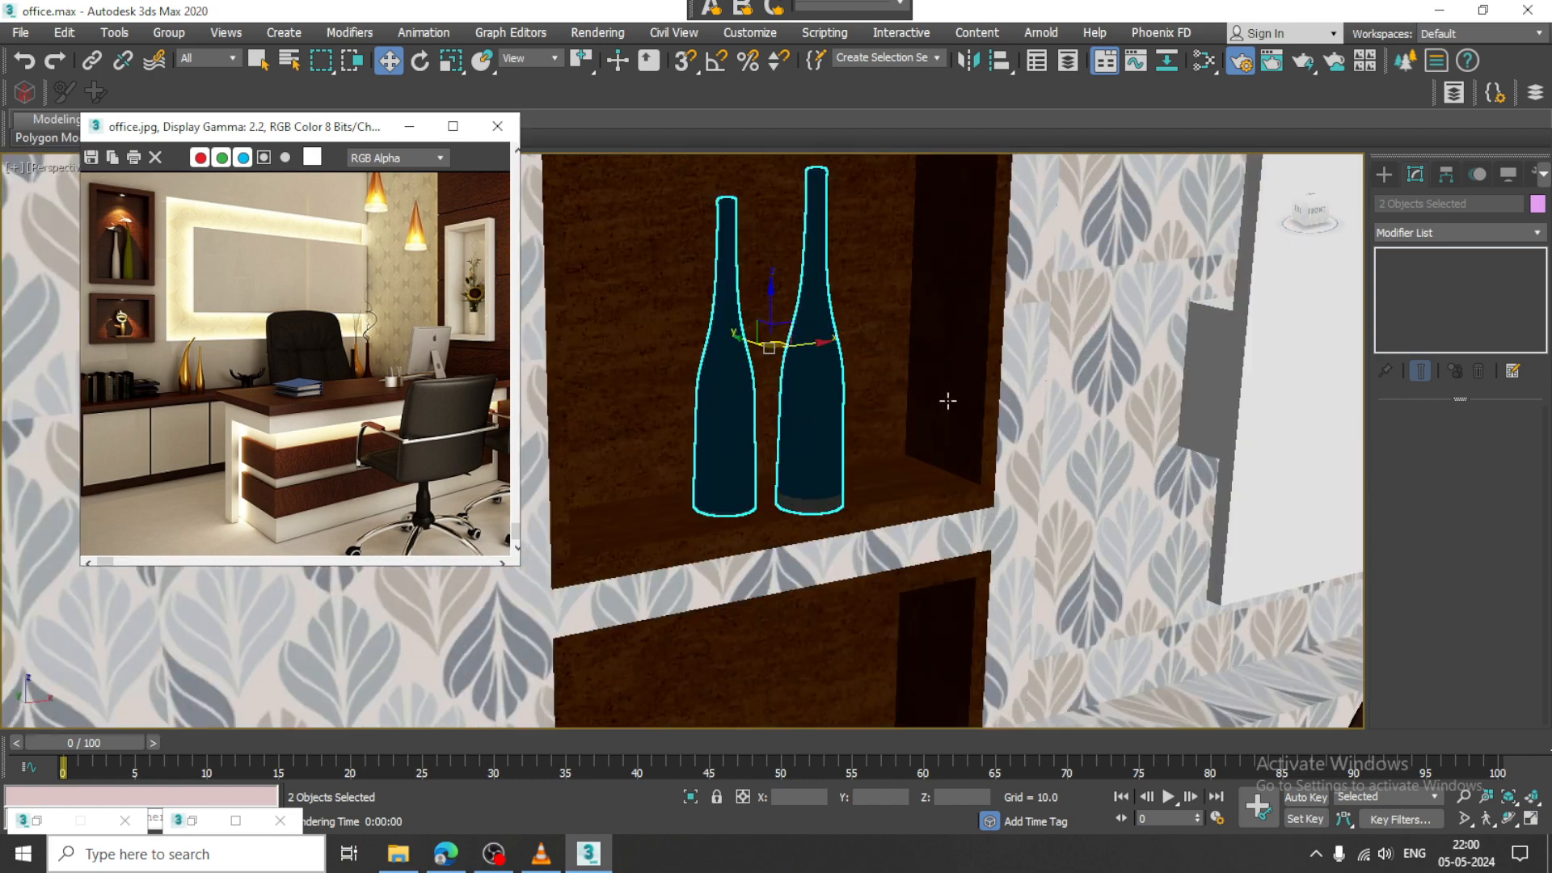
pyautogui.click(619, 32)
pyautogui.click(625, 65)
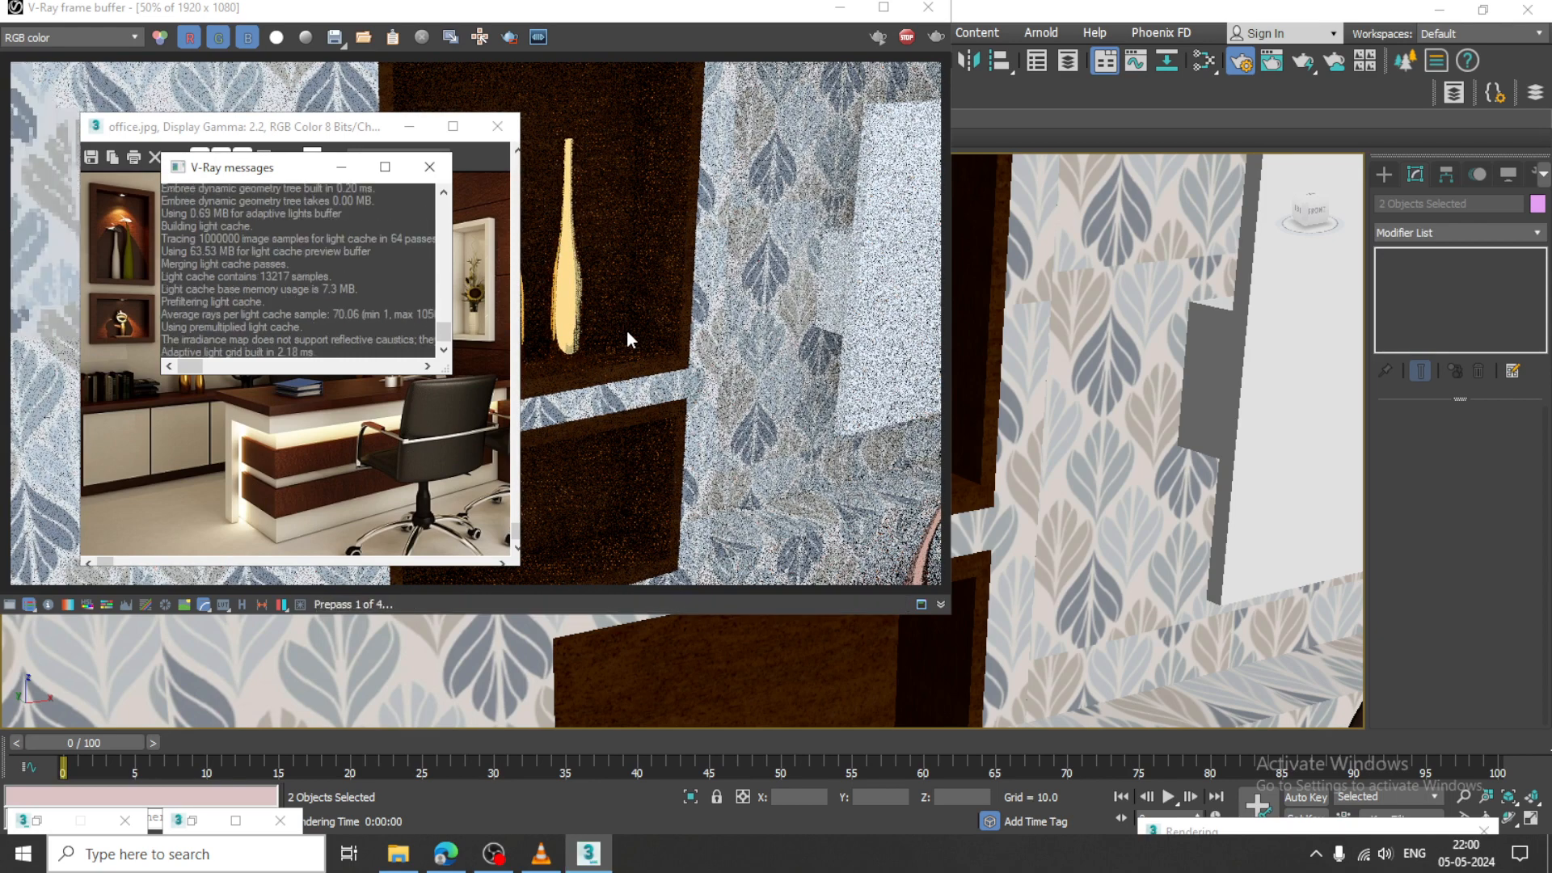
pyautogui.click(806, 239)
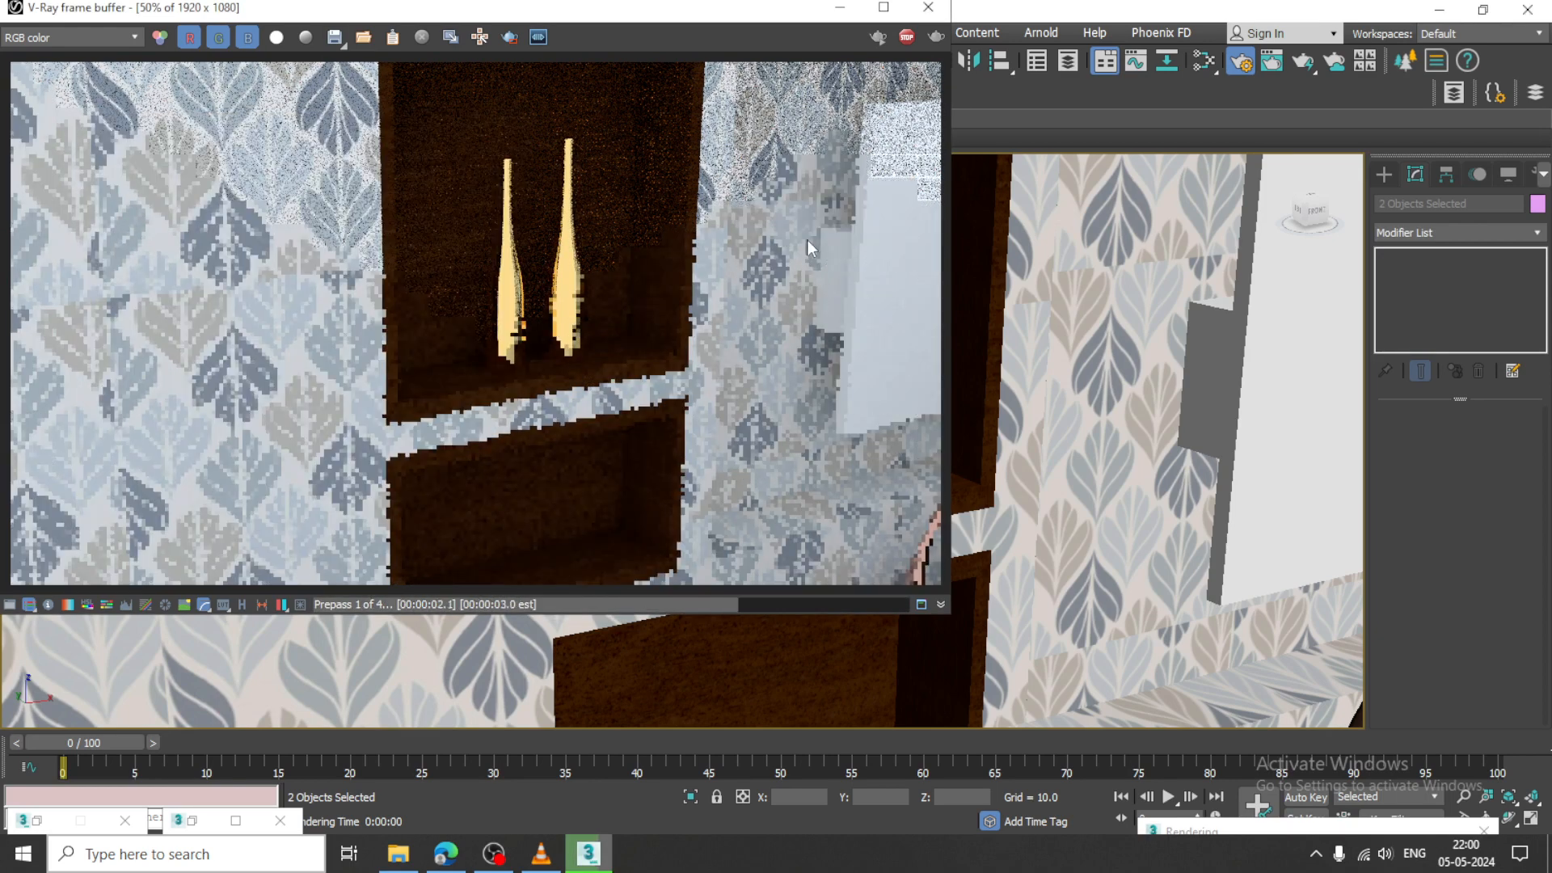
pyautogui.press('Escape')
pyautogui.click(927, 8)
# Check the scene's environment background and exposure settings and close the Environment and Effects dialog
pyautogui.scroll(-10, 812, 305)
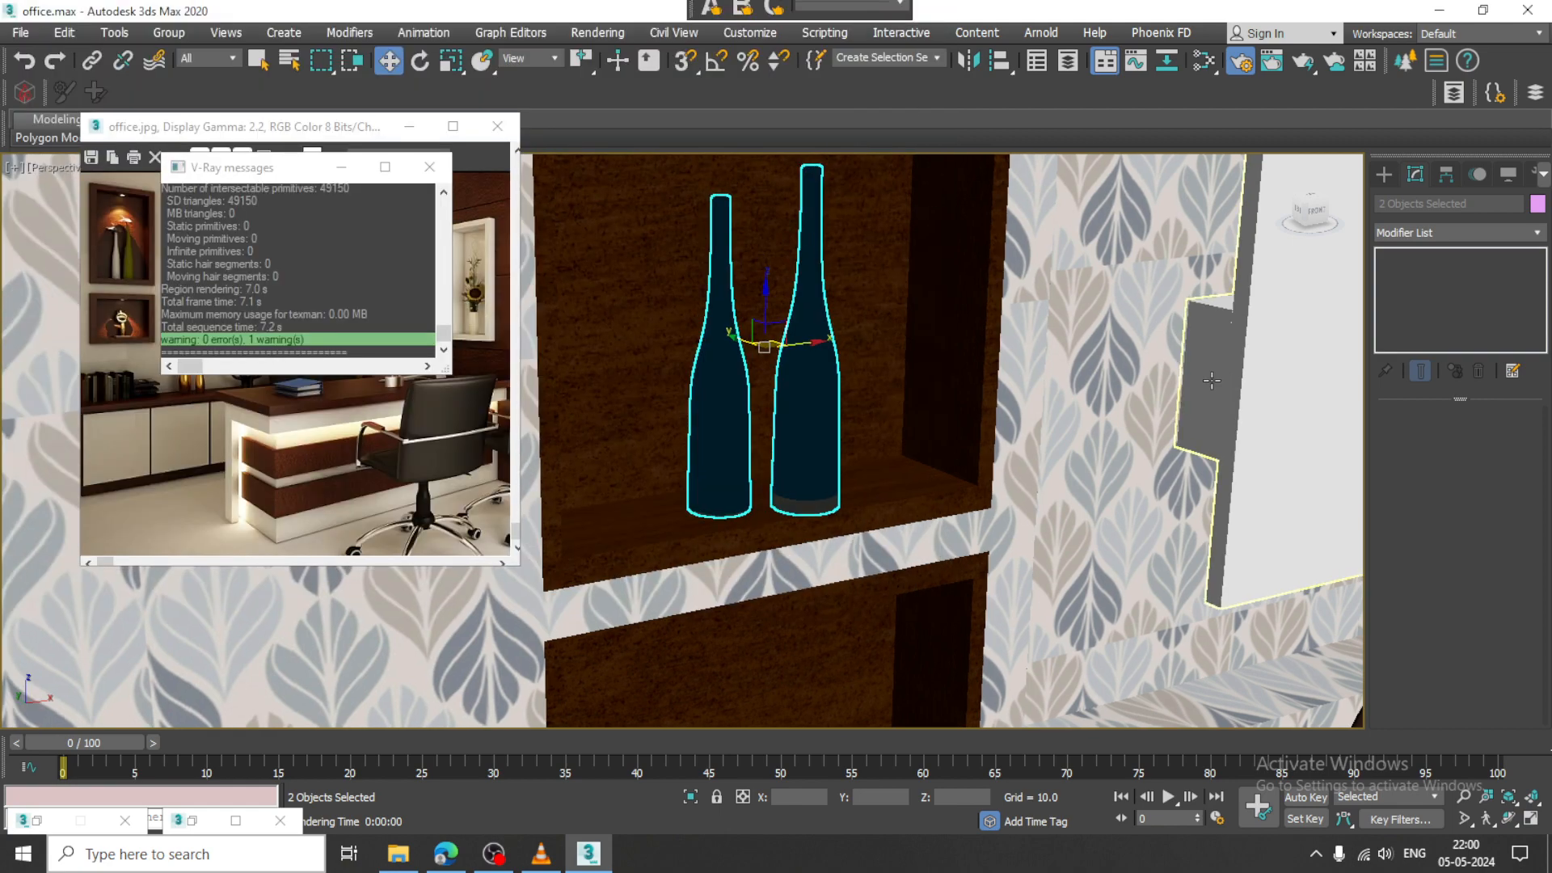
pyautogui.click(592, 34)
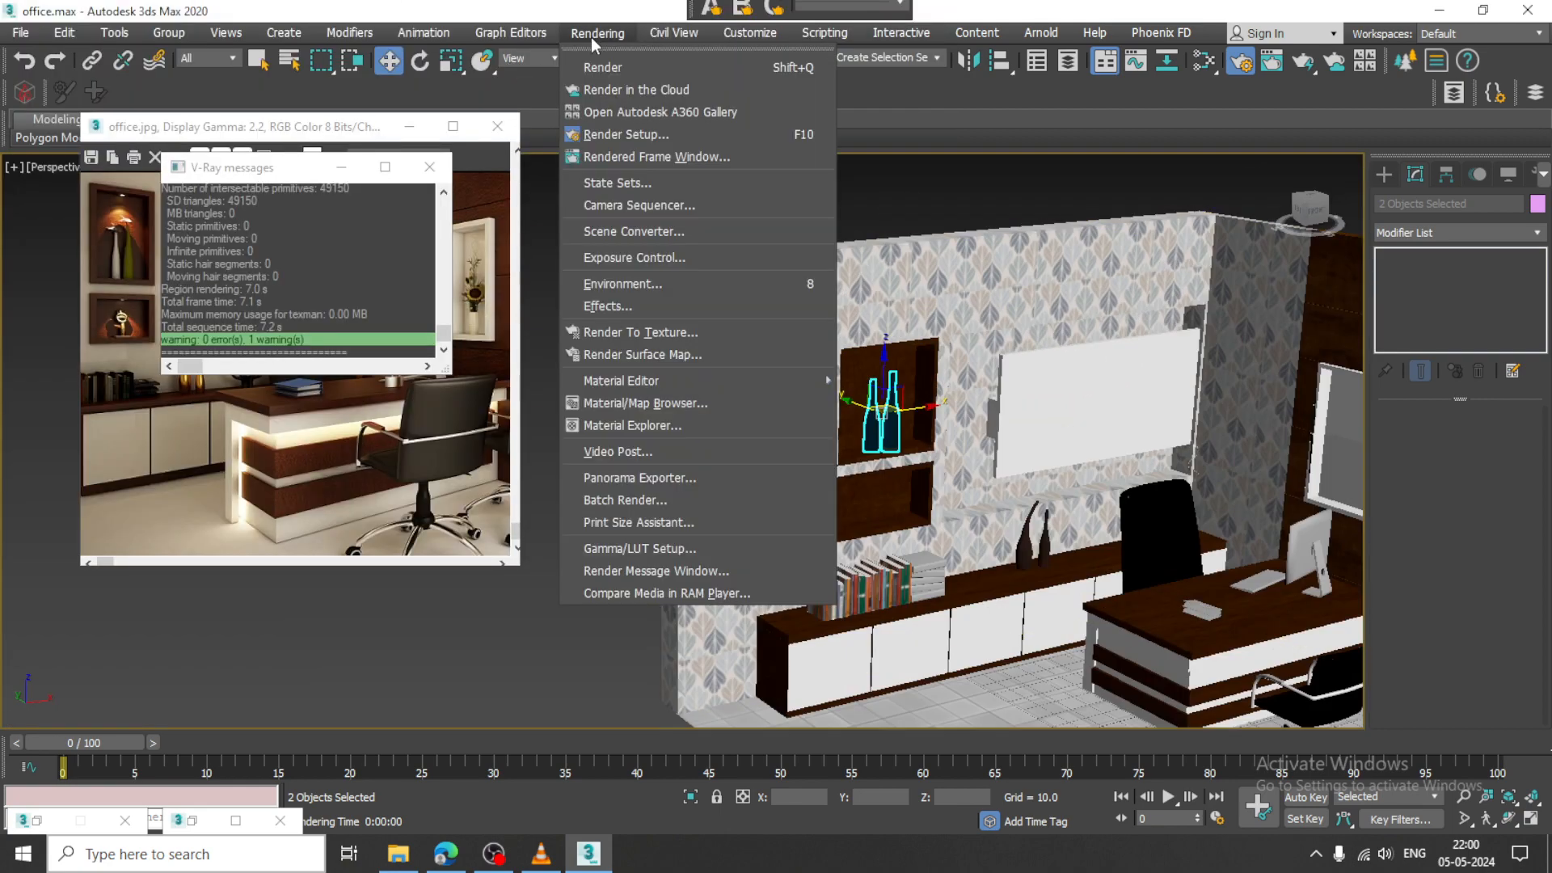
pyautogui.click(634, 284)
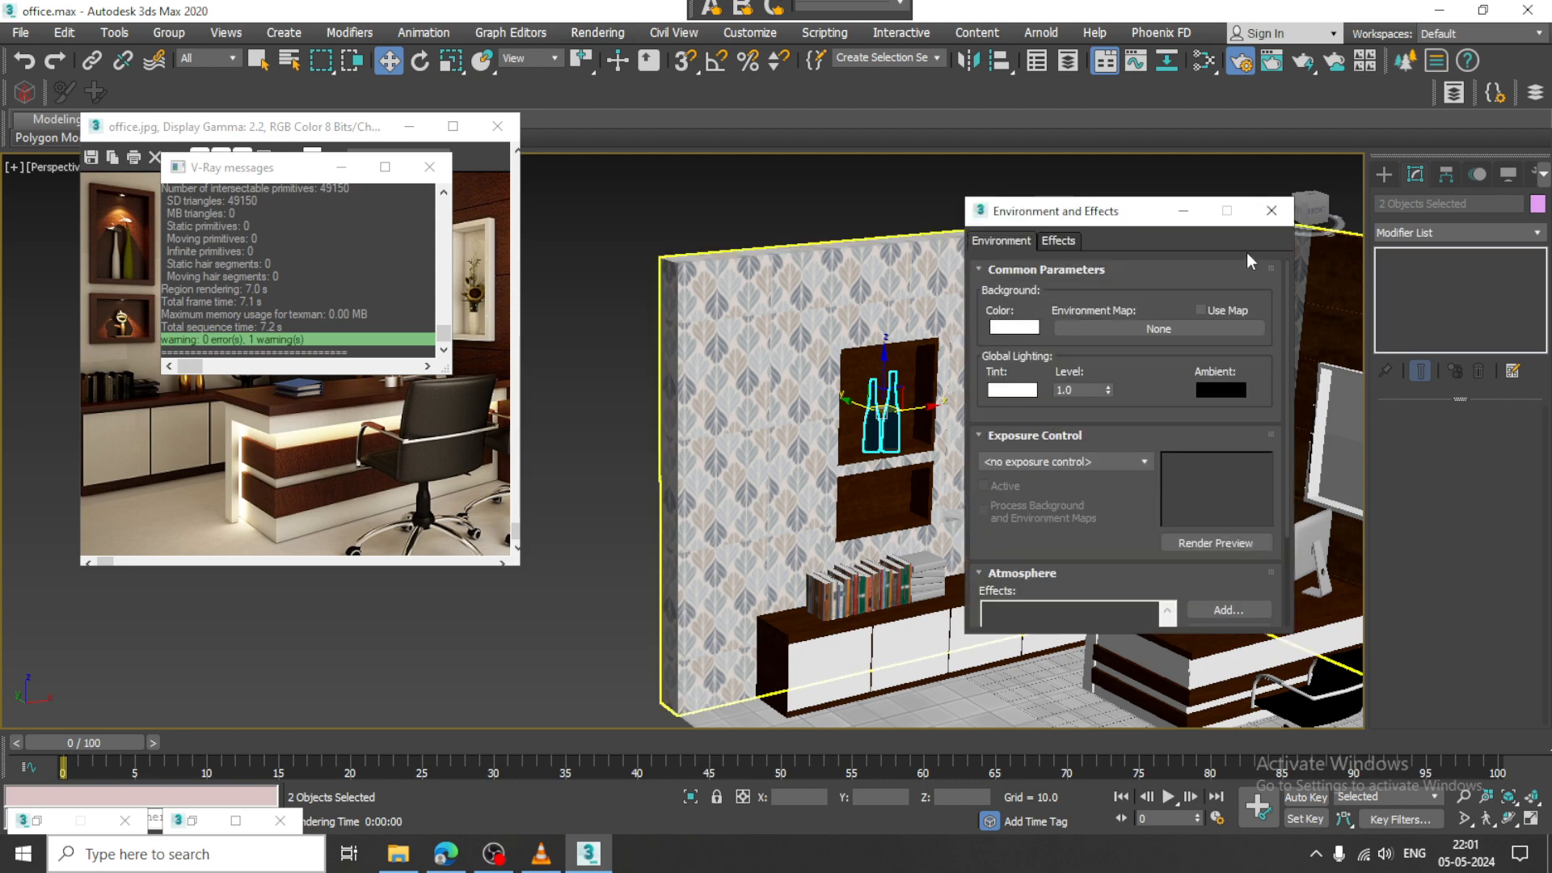
pyautogui.click(1271, 210)
# Save the office scene with the view framed on the desk and chairs
pyautogui.moveTo(1120, 558); pyautogui.dragTo(855, 474, button='middle')
pyautogui.scroll(4, 860, 465)
pyautogui.hotkey('ctrl', 's')
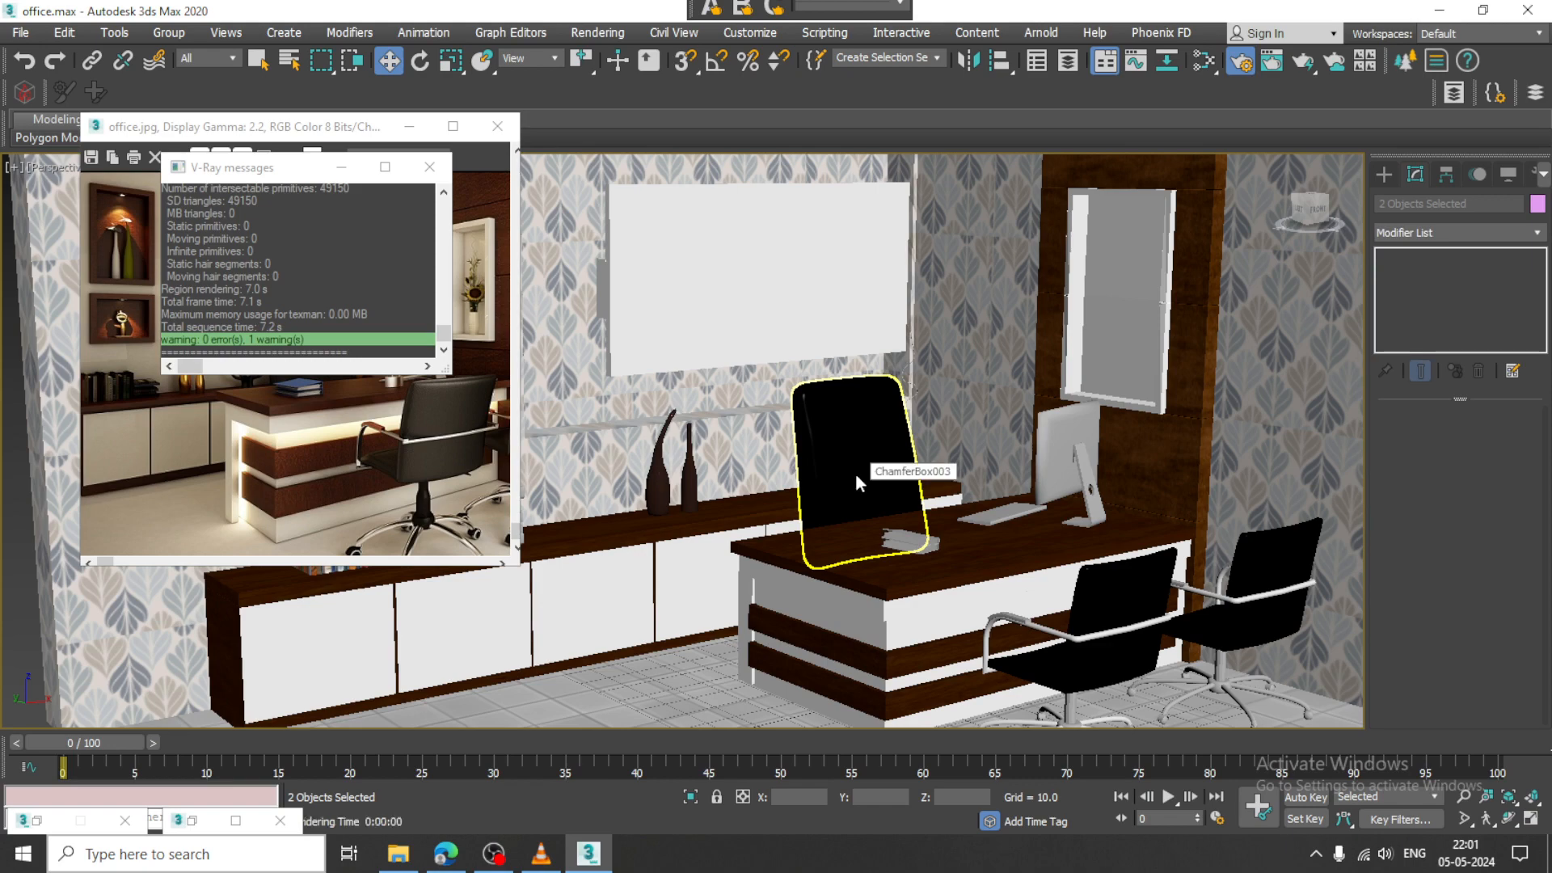
pyautogui.keyDown('alt'); pyautogui.moveTo(1065, 539); pyautogui.dragTo(1063, 523, button='middle'); pyautogui.keyUp('alt')
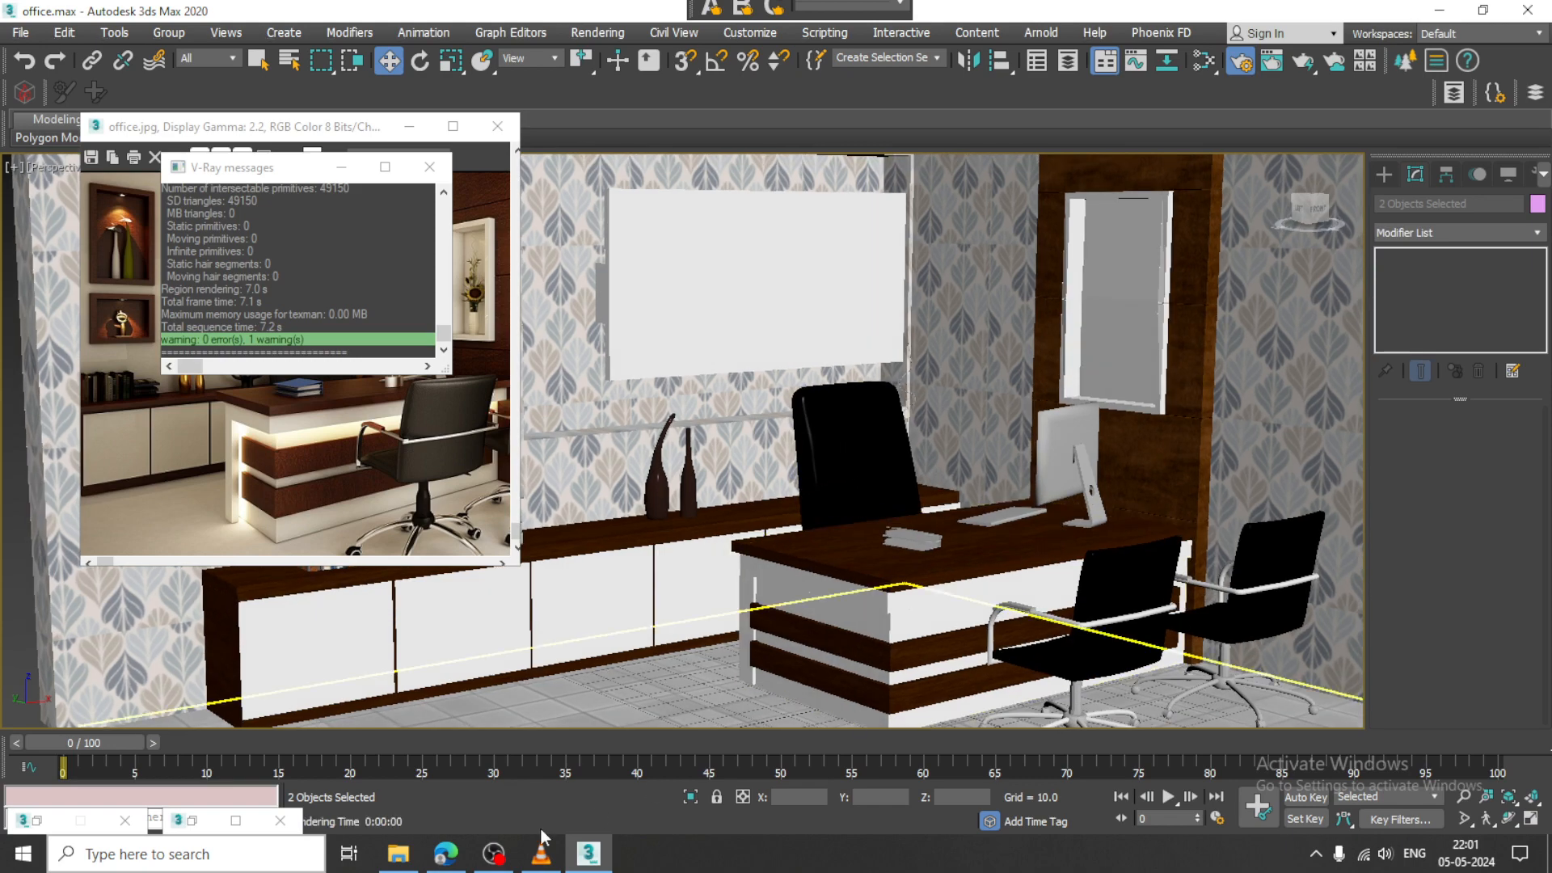
pyautogui.click(495, 851)
pyautogui.click(495, 852)
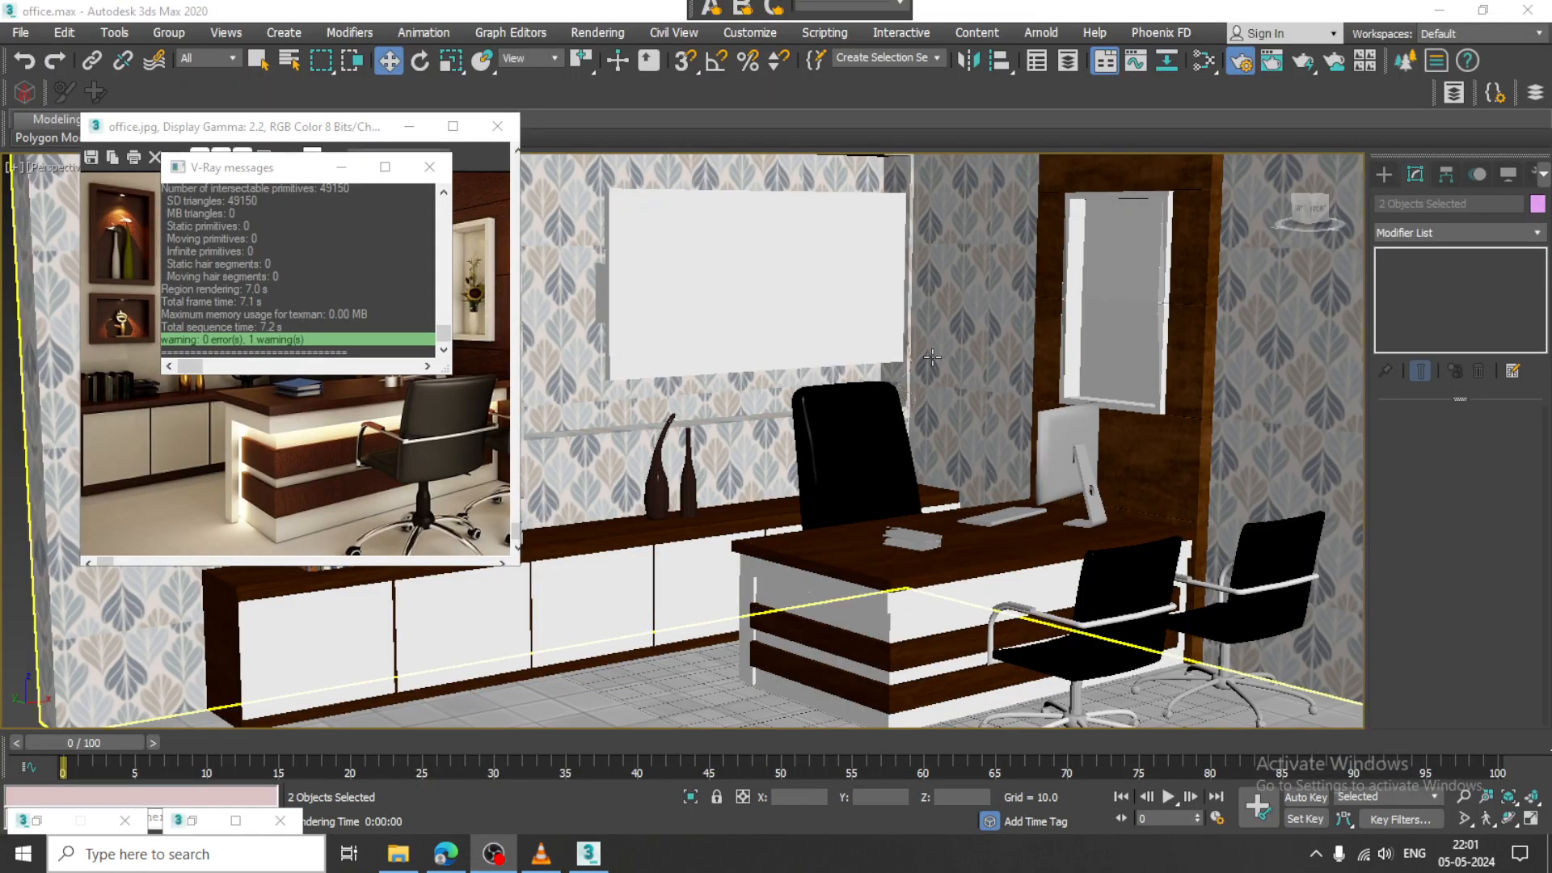
# Minimise the V-Ray messages window so the reference image is unobstructed
pyautogui.click(339, 168)
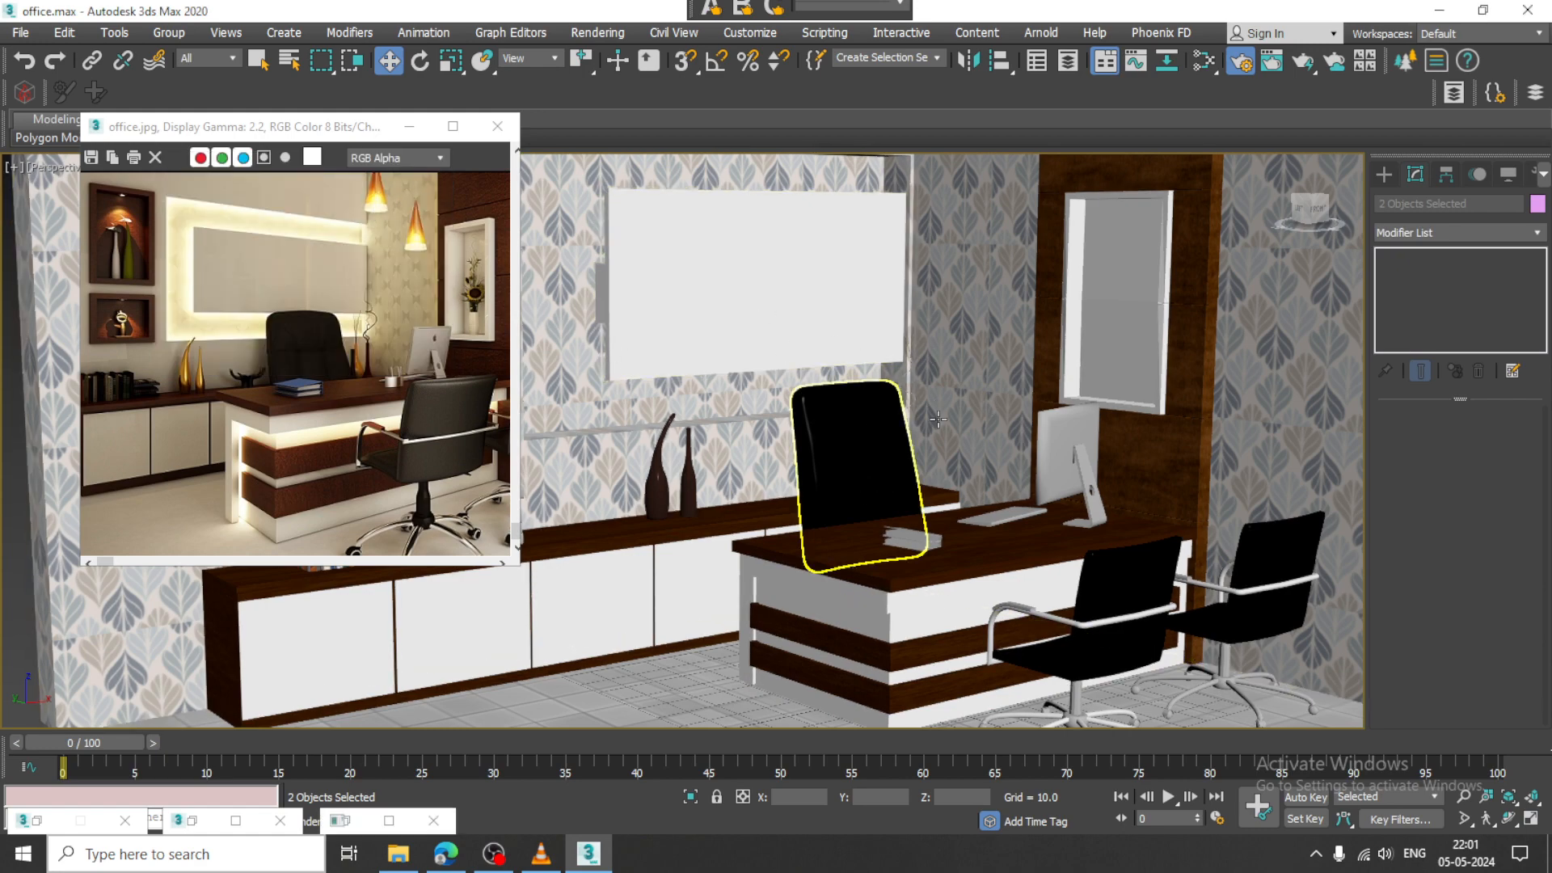
pyautogui.moveTo(970, 408)
pyautogui.mouseDown(button='middle')
pyautogui.moveTo(942, 381)
pyautogui.moveTo(973, 363)
pyautogui.moveTo(950, 390)
pyautogui.mouseUp(button='middle')
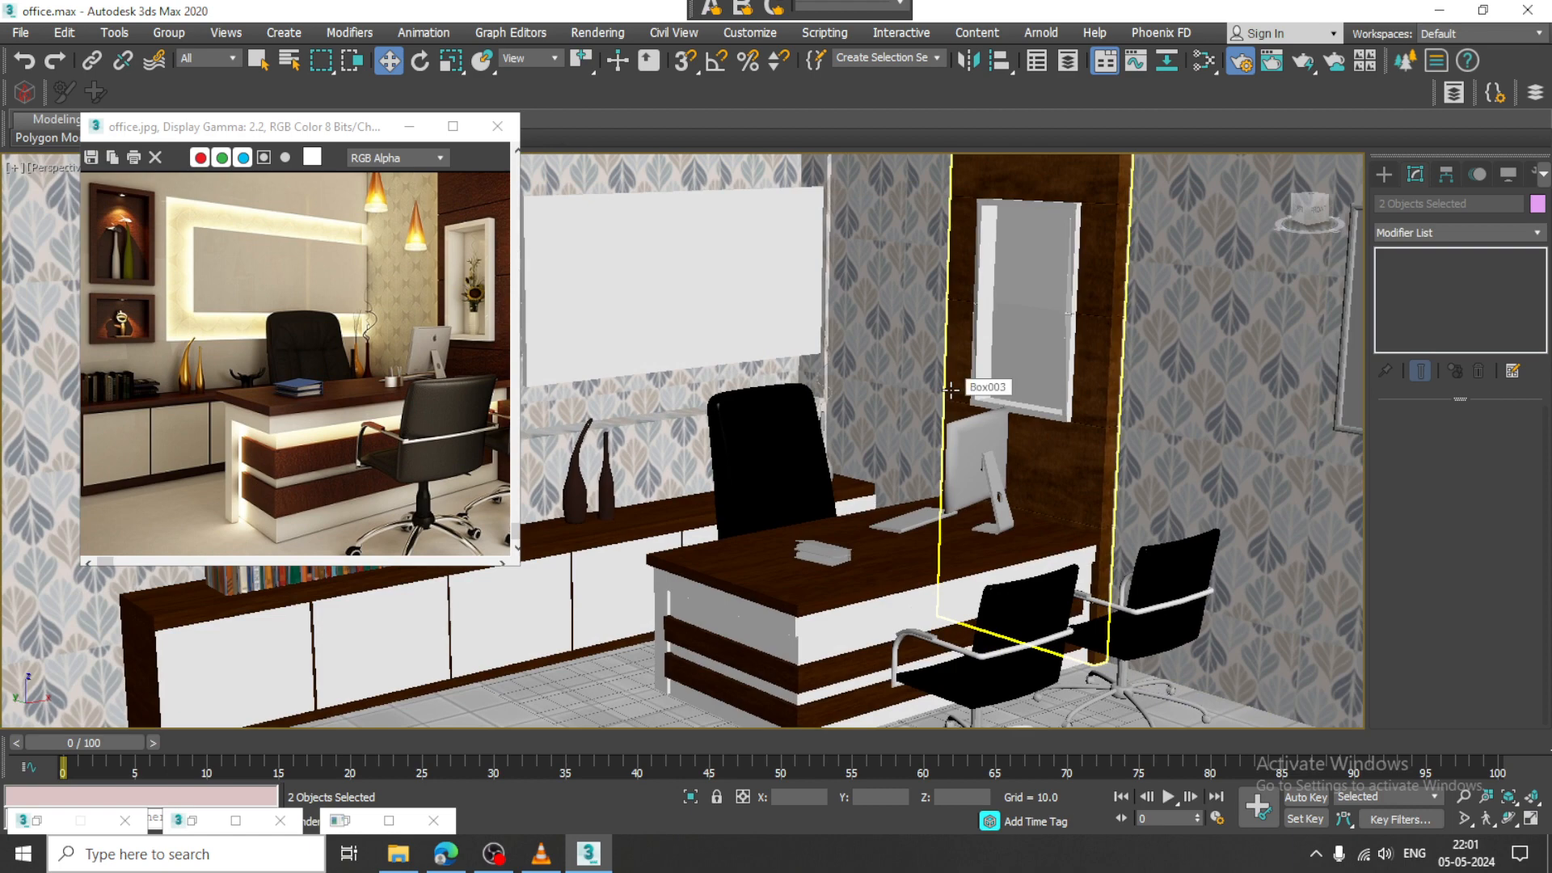
# Inspect the corner wood panel and its white-framed niche up close, comparing them with the reference image
pyautogui.click(1021, 346)
pyautogui.scroll(3, 1074, 407)
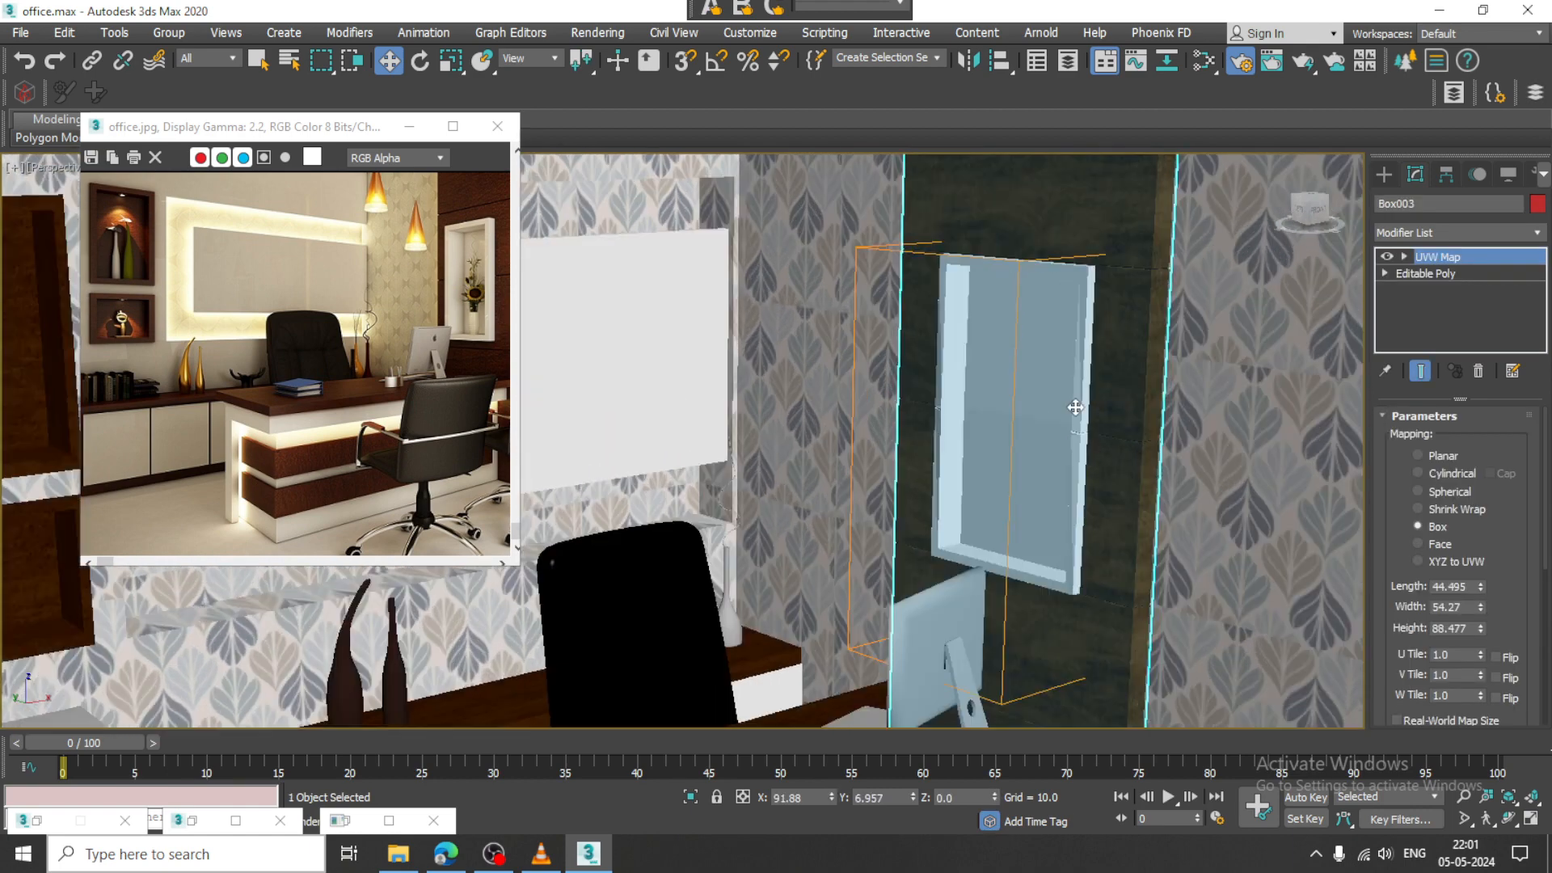
pyautogui.keyDown('alt'); pyautogui.moveTo(1075, 407); pyautogui.dragTo(1084, 420, button='middle'); pyautogui.keyUp('alt')
pyautogui.scroll(3, 1082, 405)
pyautogui.keyDown('alt'); pyautogui.moveTo(1067, 350); pyautogui.dragTo(1066, 429, button='middle'); pyautogui.keyUp('alt')
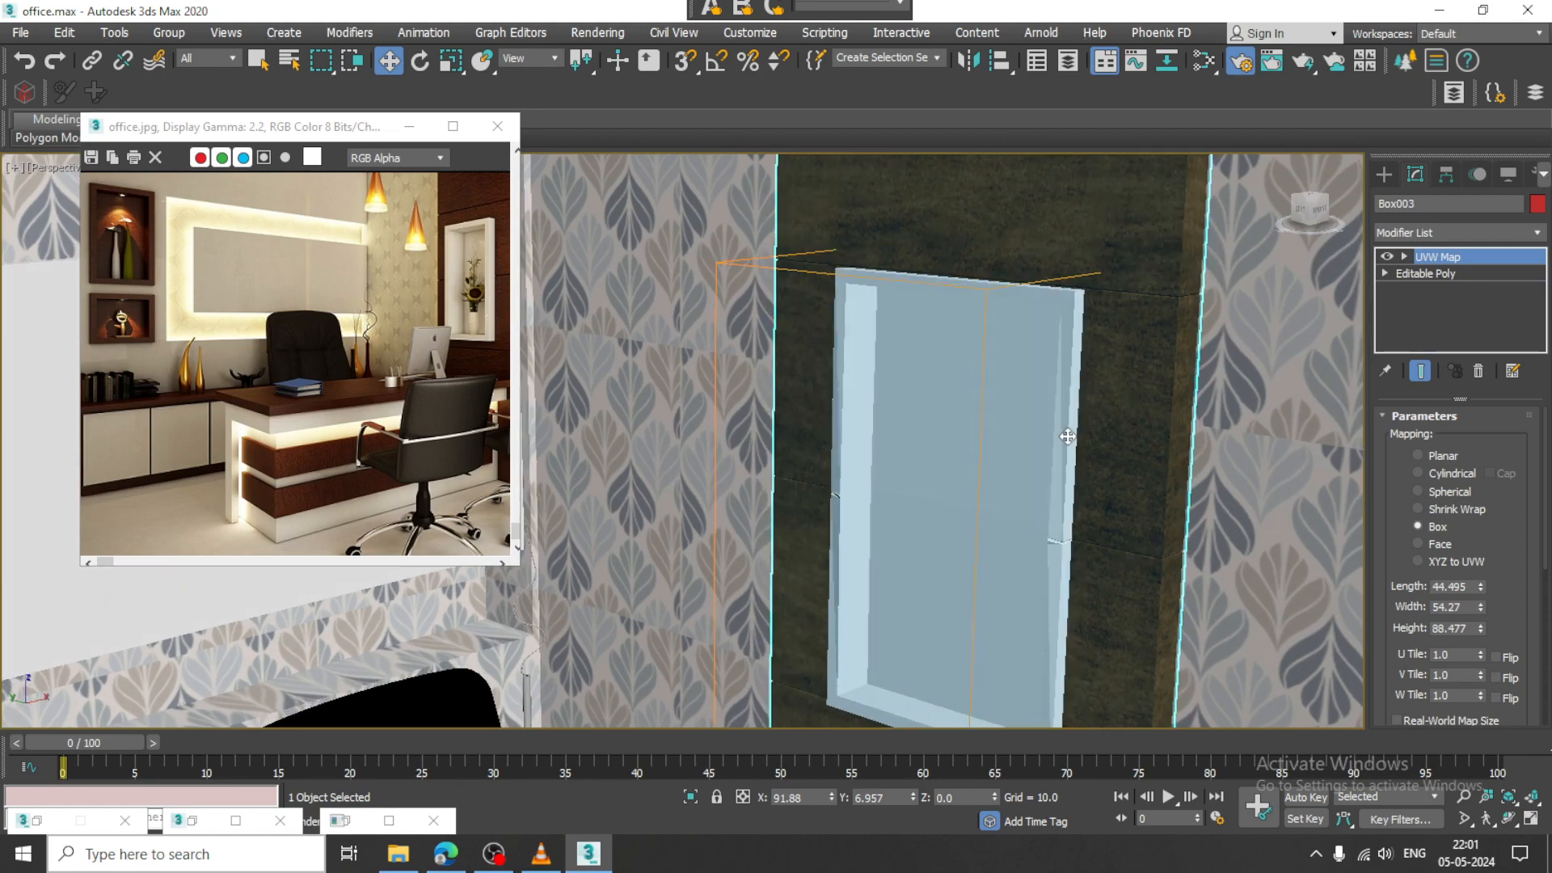
pyautogui.moveTo(1057, 514); pyautogui.dragTo(1031, 450, button='middle')
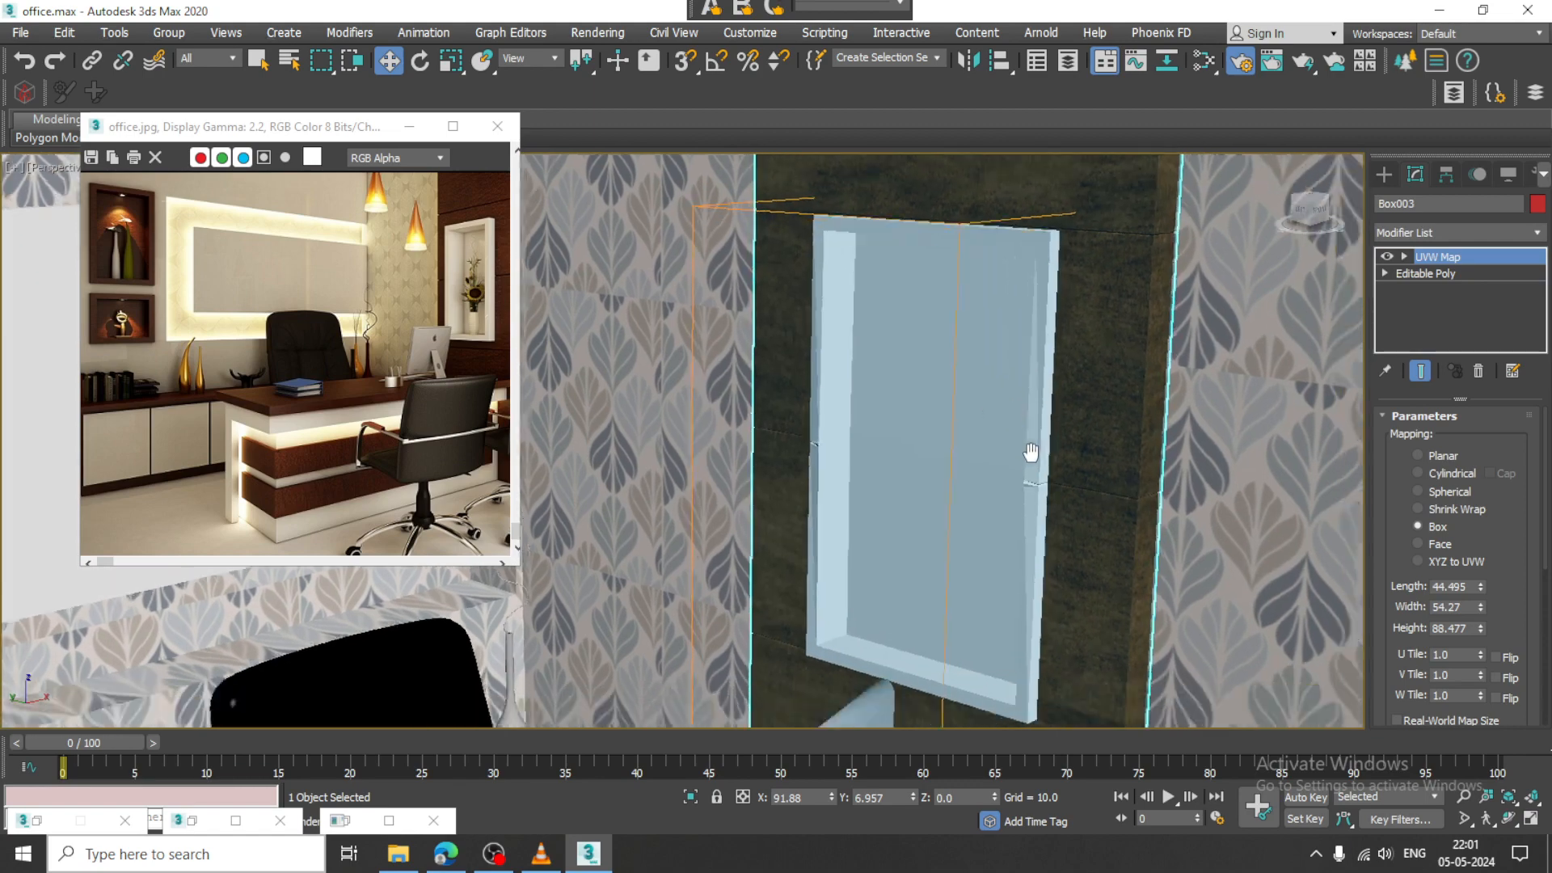
pyautogui.moveTo(1004, 533); pyautogui.dragTo(846, 425, button='middle')
pyautogui.press('z')
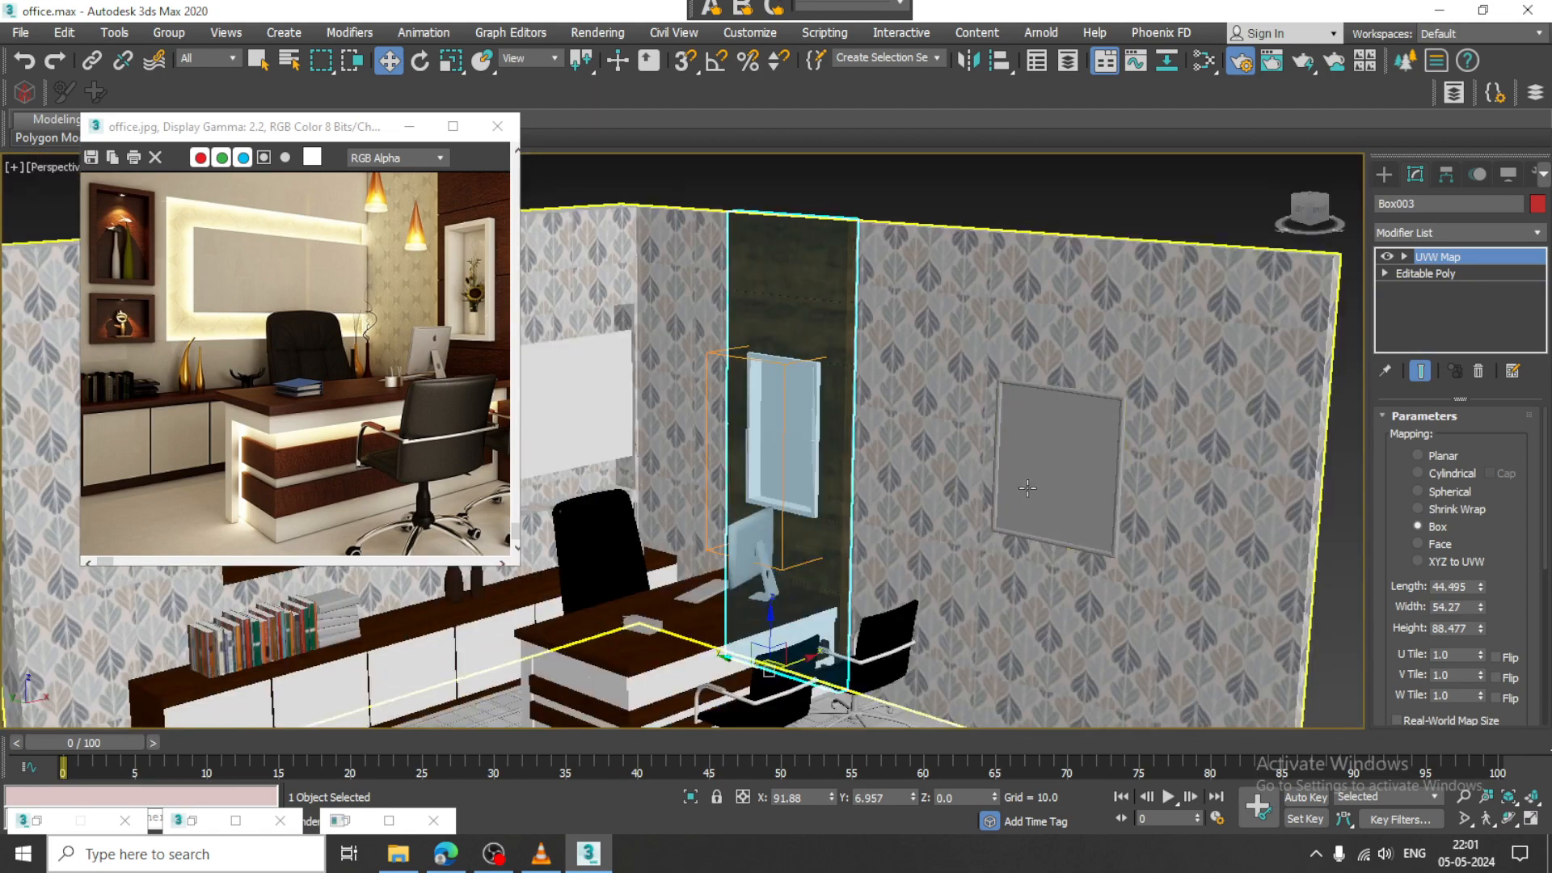
pyautogui.scroll(-2, 278, 386)
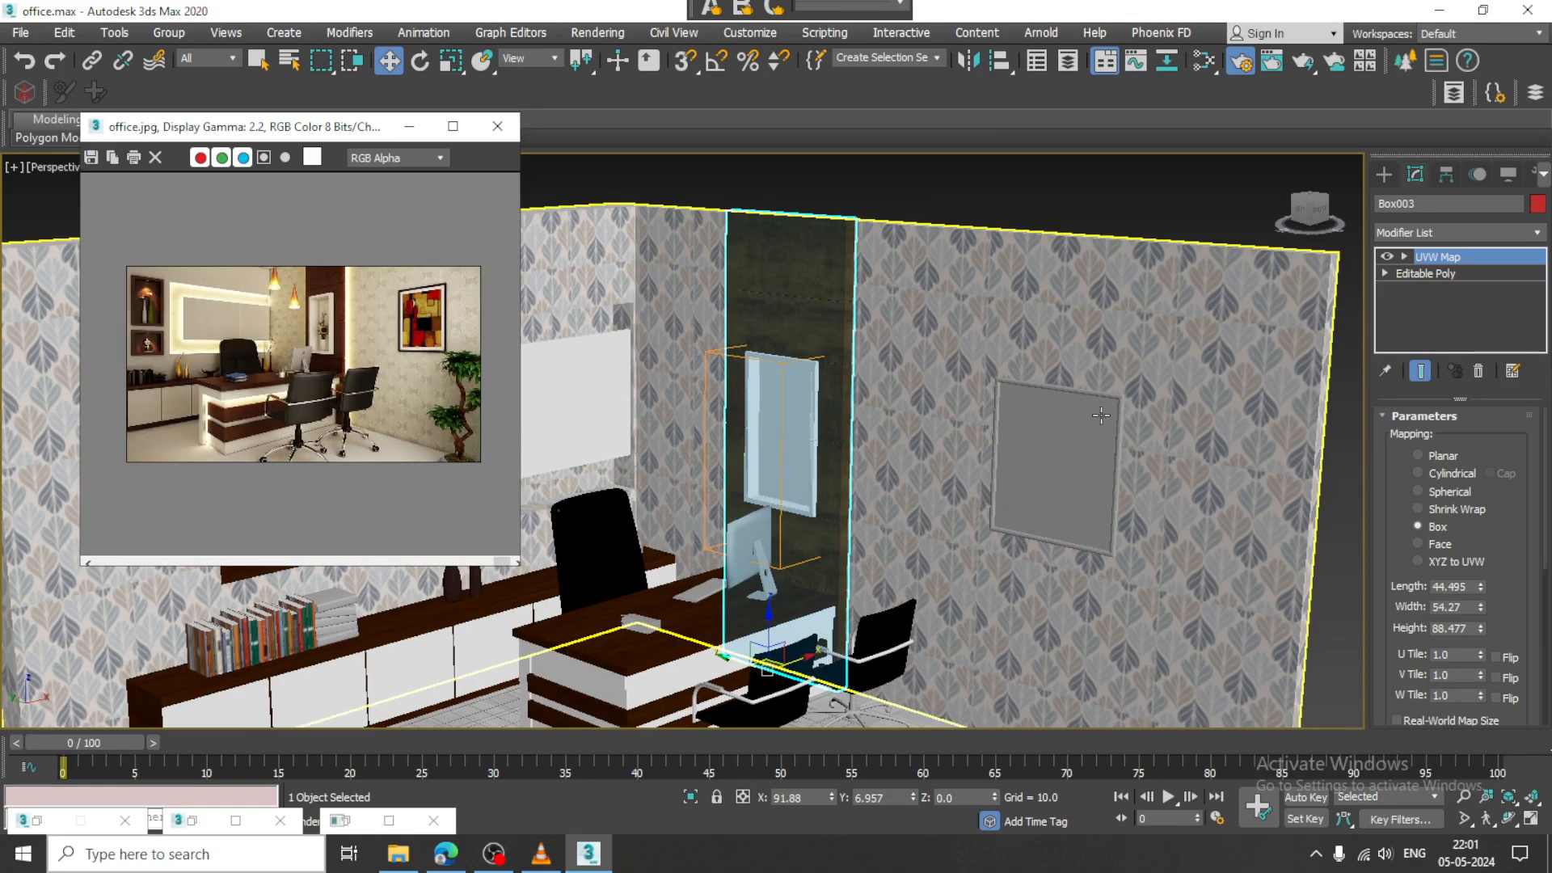
# Select the inner picture polygon of the framed artwork on the side wall
pyautogui.click(1075, 476)
pyautogui.moveTo(1013, 460); pyautogui.dragTo(972, 453)
pyautogui.click(1491, 440)
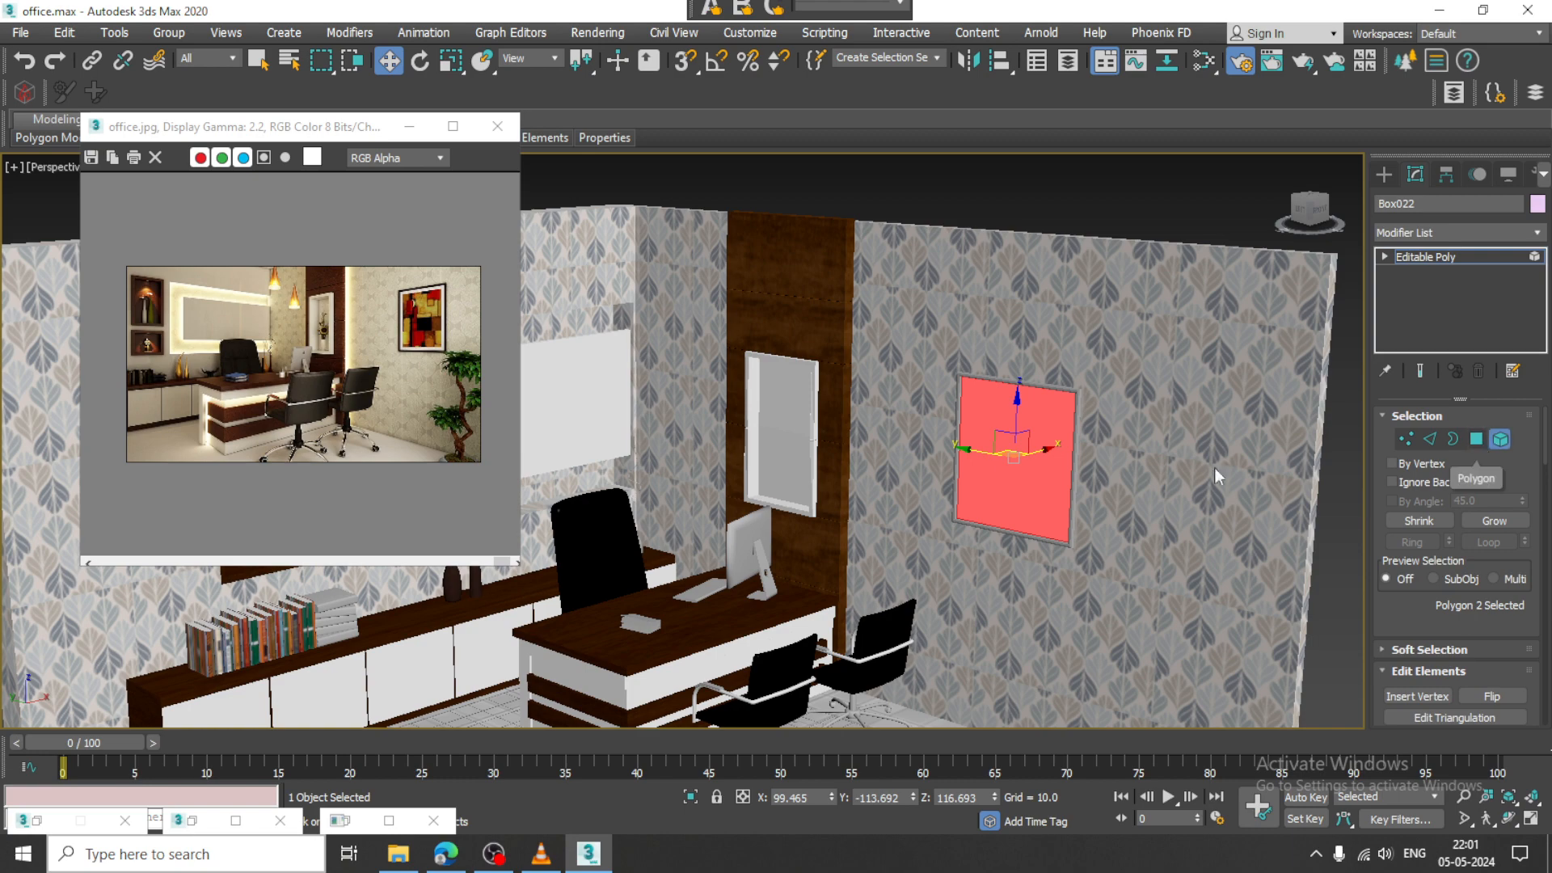
pyautogui.moveTo(1078, 467); pyautogui.dragTo(1043, 434, button='middle')
pyautogui.click(1476, 439)
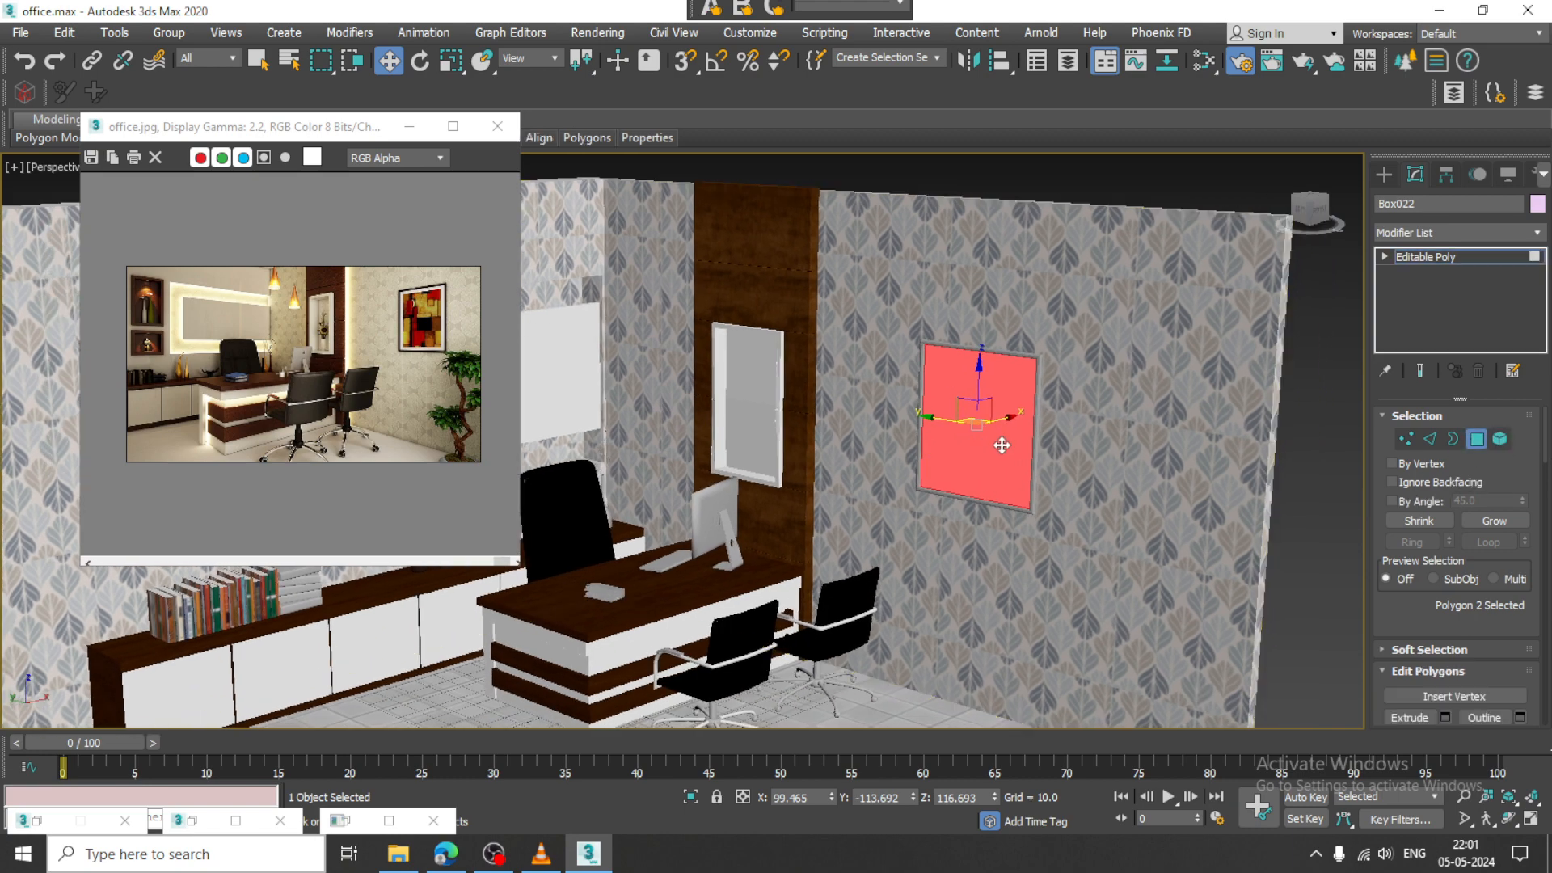
# Create a VRayMtl with the abstract painting bitmap (pexels-photo-12...) as its diffuse map and assign it to the selected picture polygon
pyautogui.press('m')
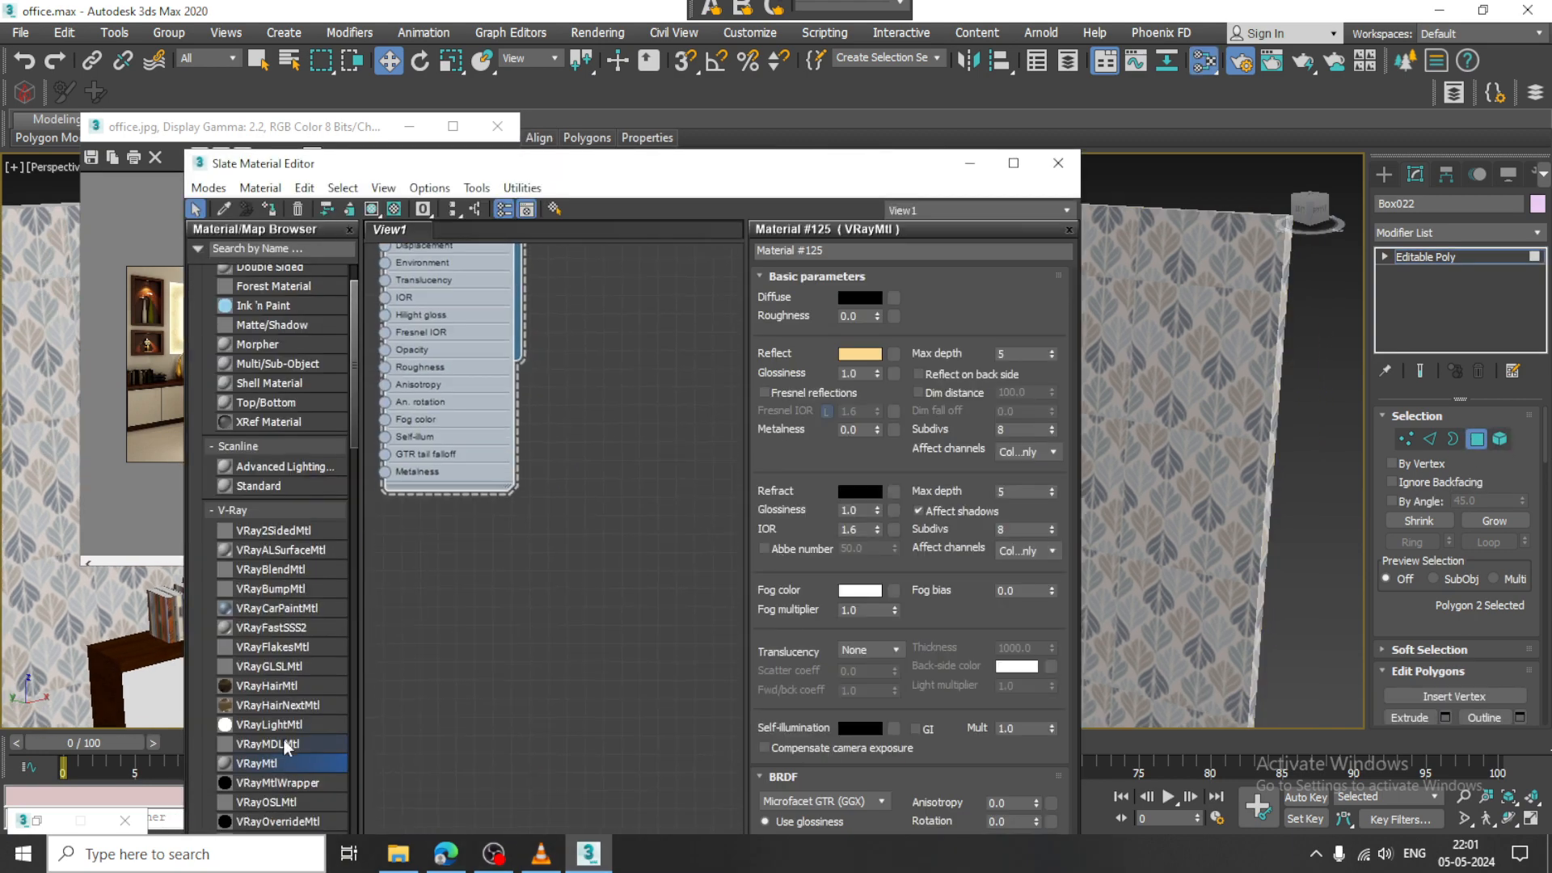
pyautogui.moveTo(323, 747); pyautogui.dragTo(493, 602)
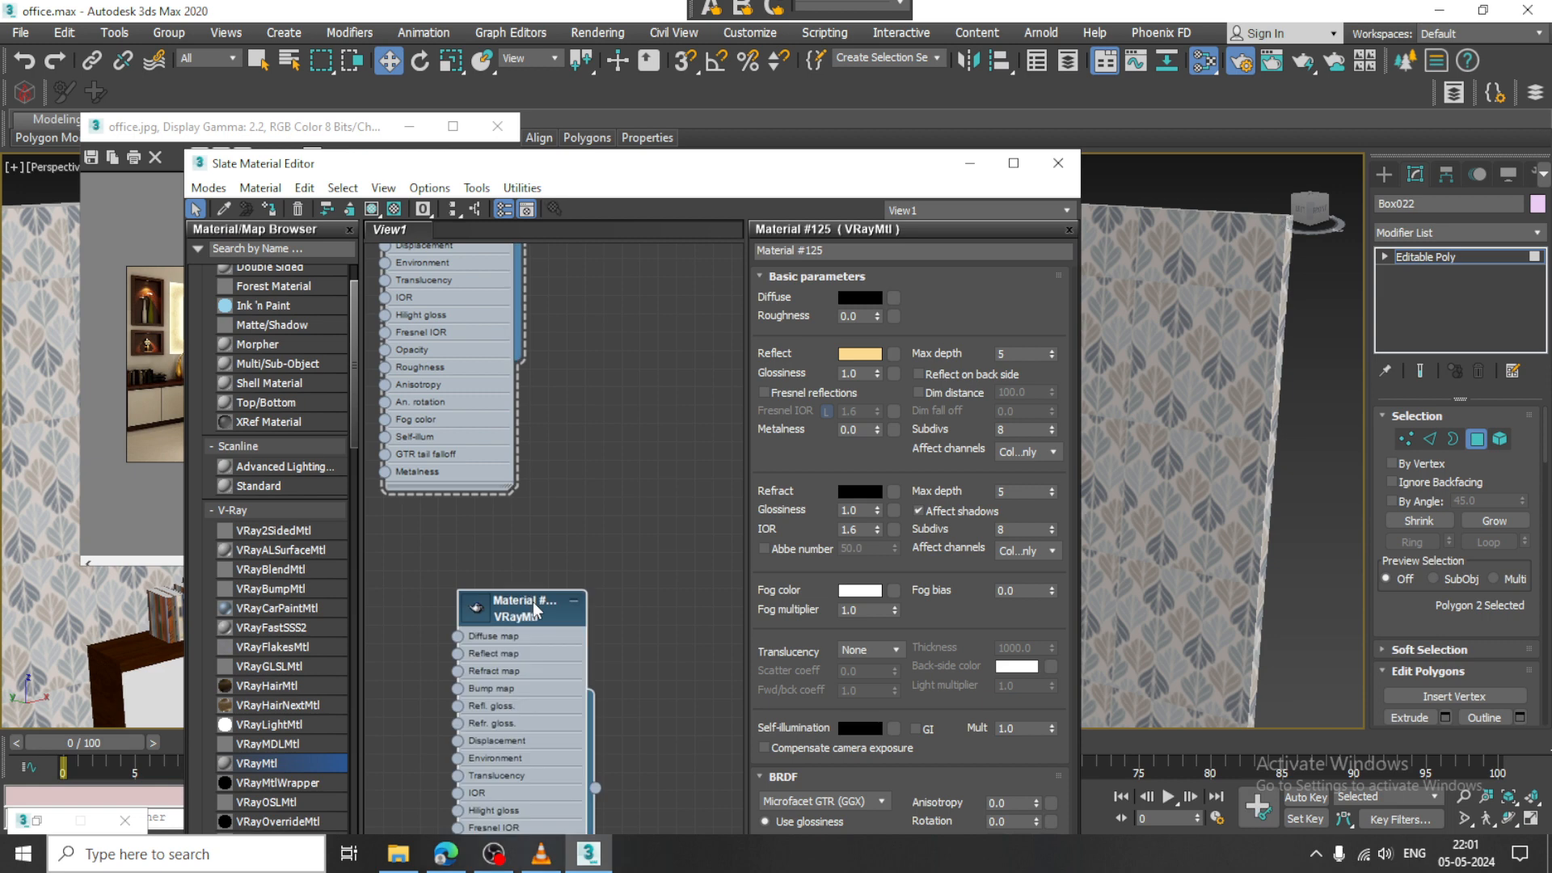
pyautogui.click(862, 297)
pyautogui.click(776, 299)
pyautogui.click(893, 298)
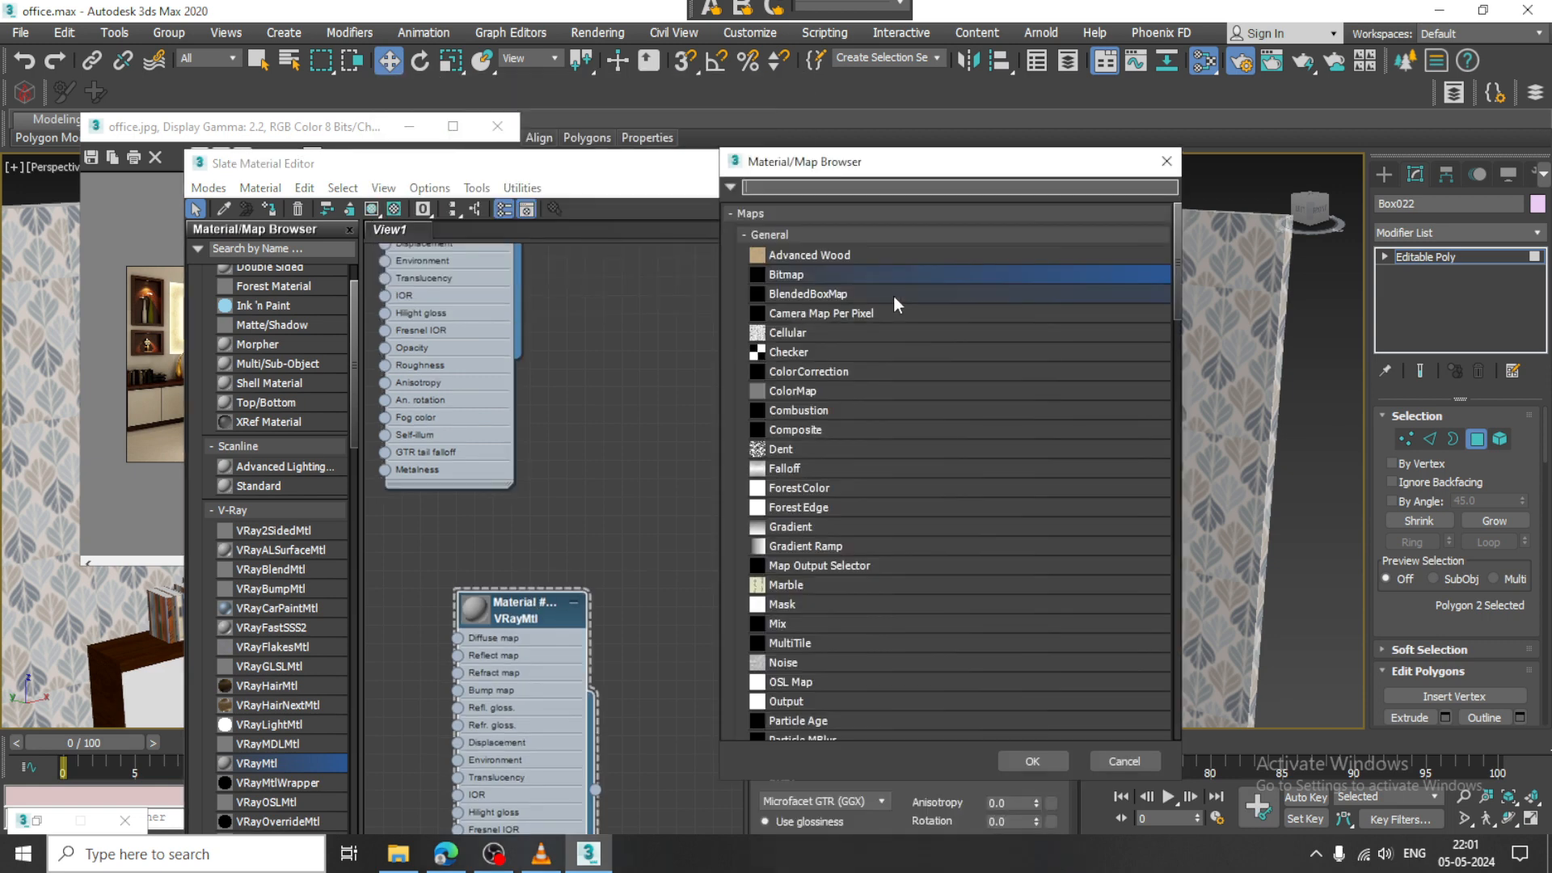
pyautogui.click(797, 275)
pyautogui.doubleClick(797, 275)
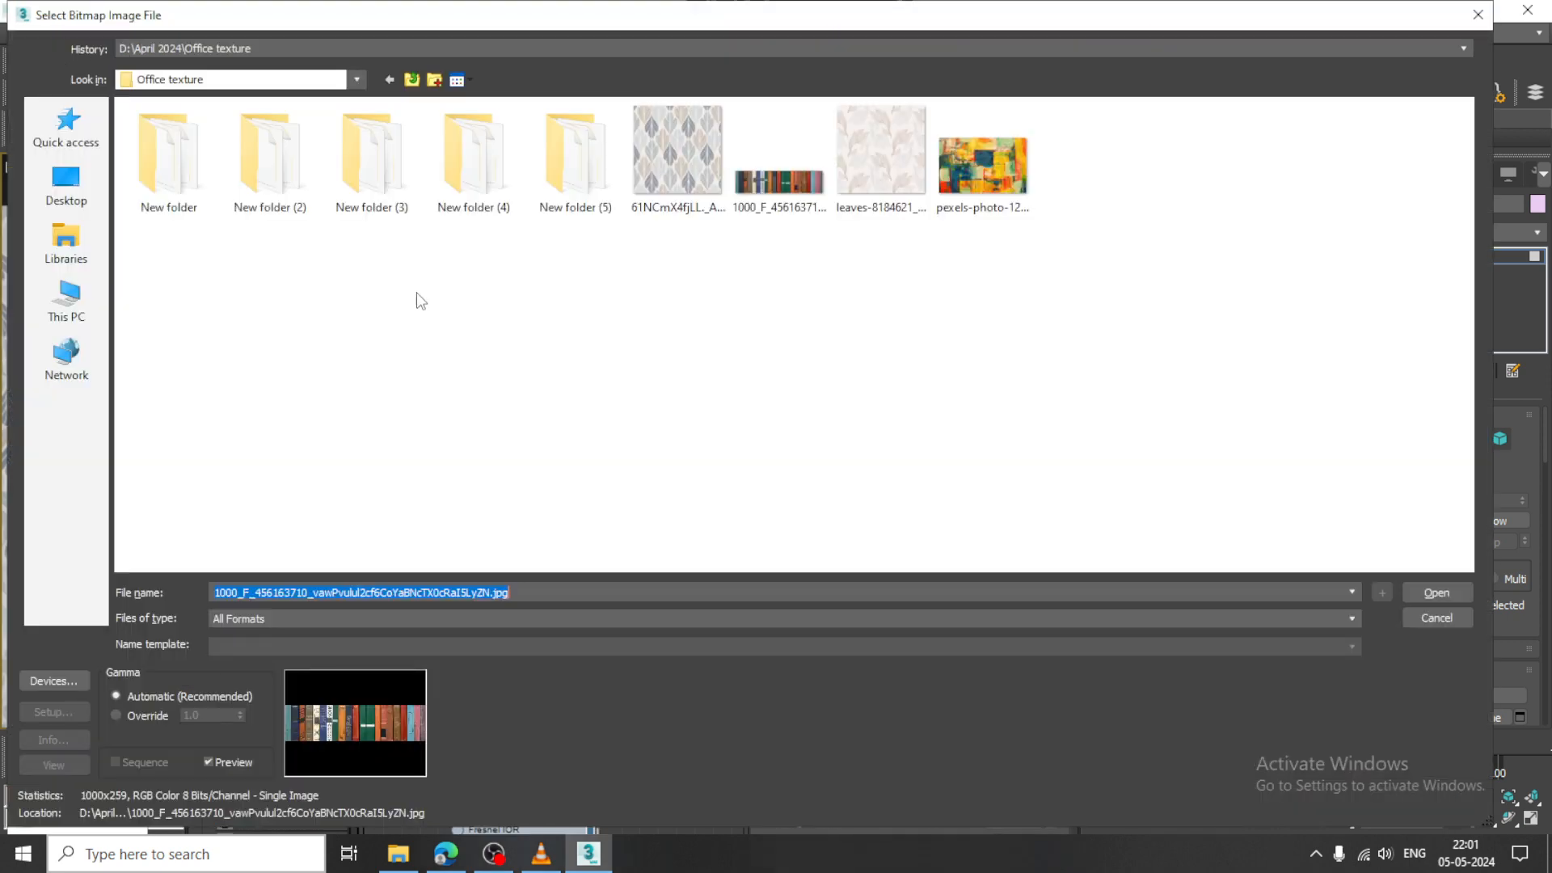
pyautogui.doubleClick(994, 154)
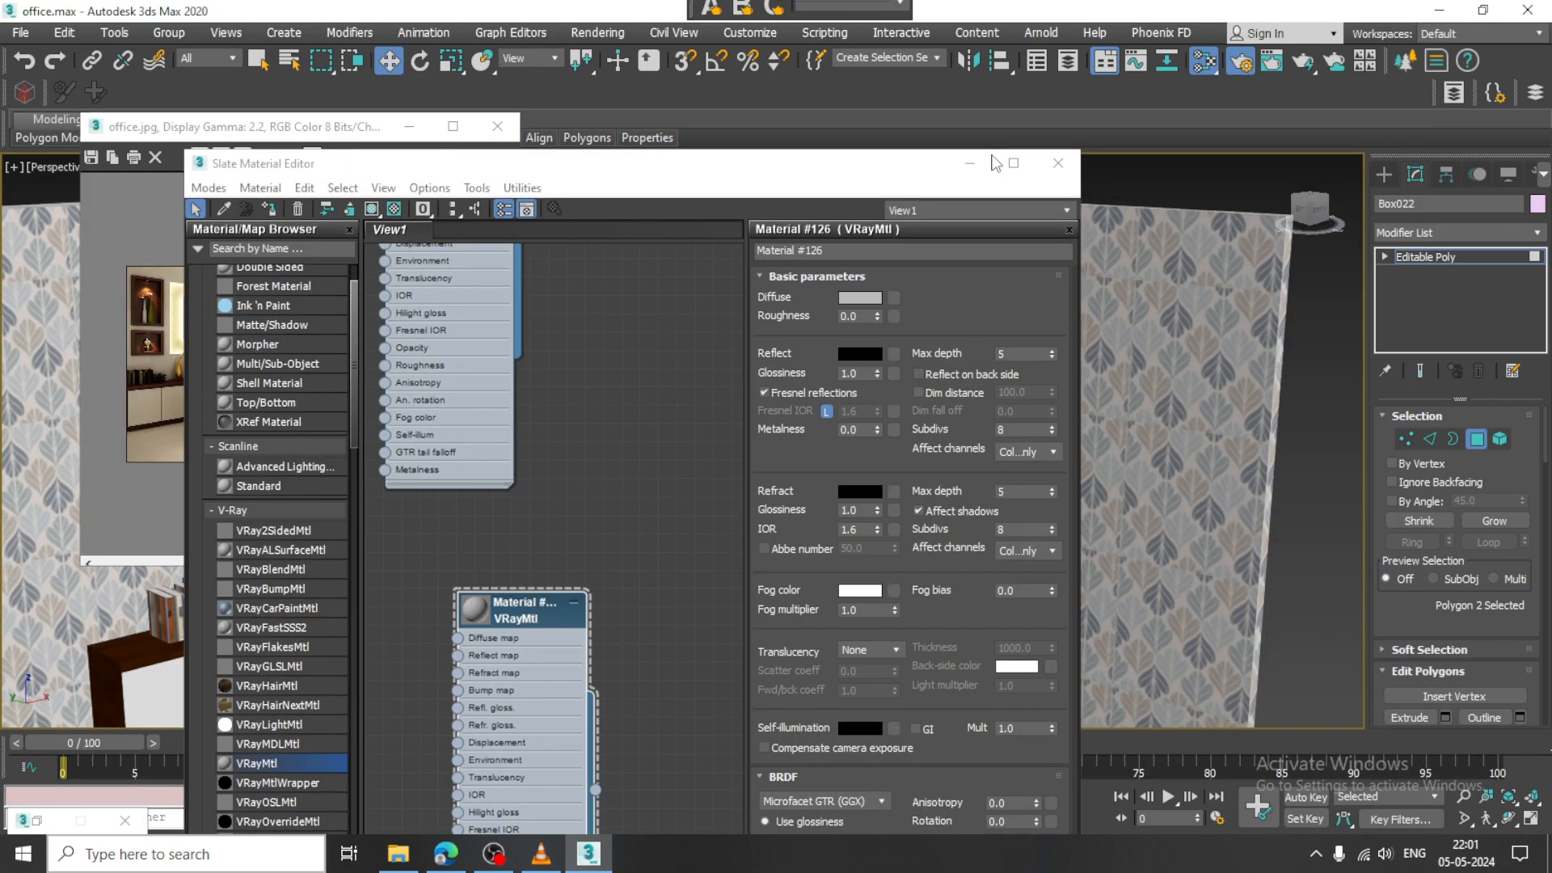
pyautogui.click(372, 209)
pyautogui.click(969, 163)
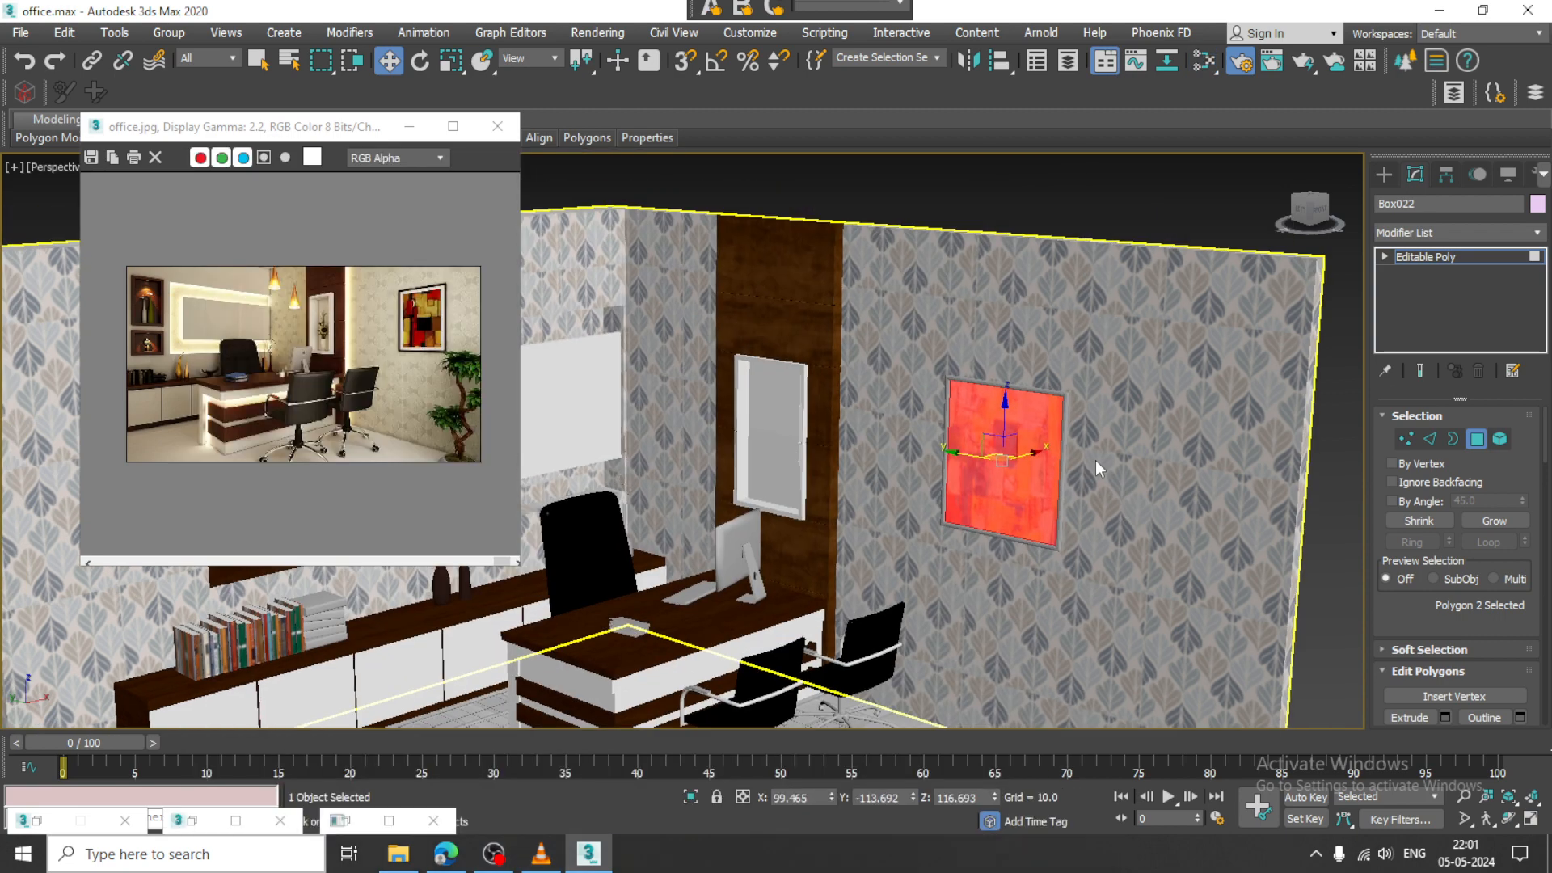
# Invert the polygon selection to the artwork's frame and add a new VRayMtl to the material view
pyautogui.hotkey('ctrl', 'i')
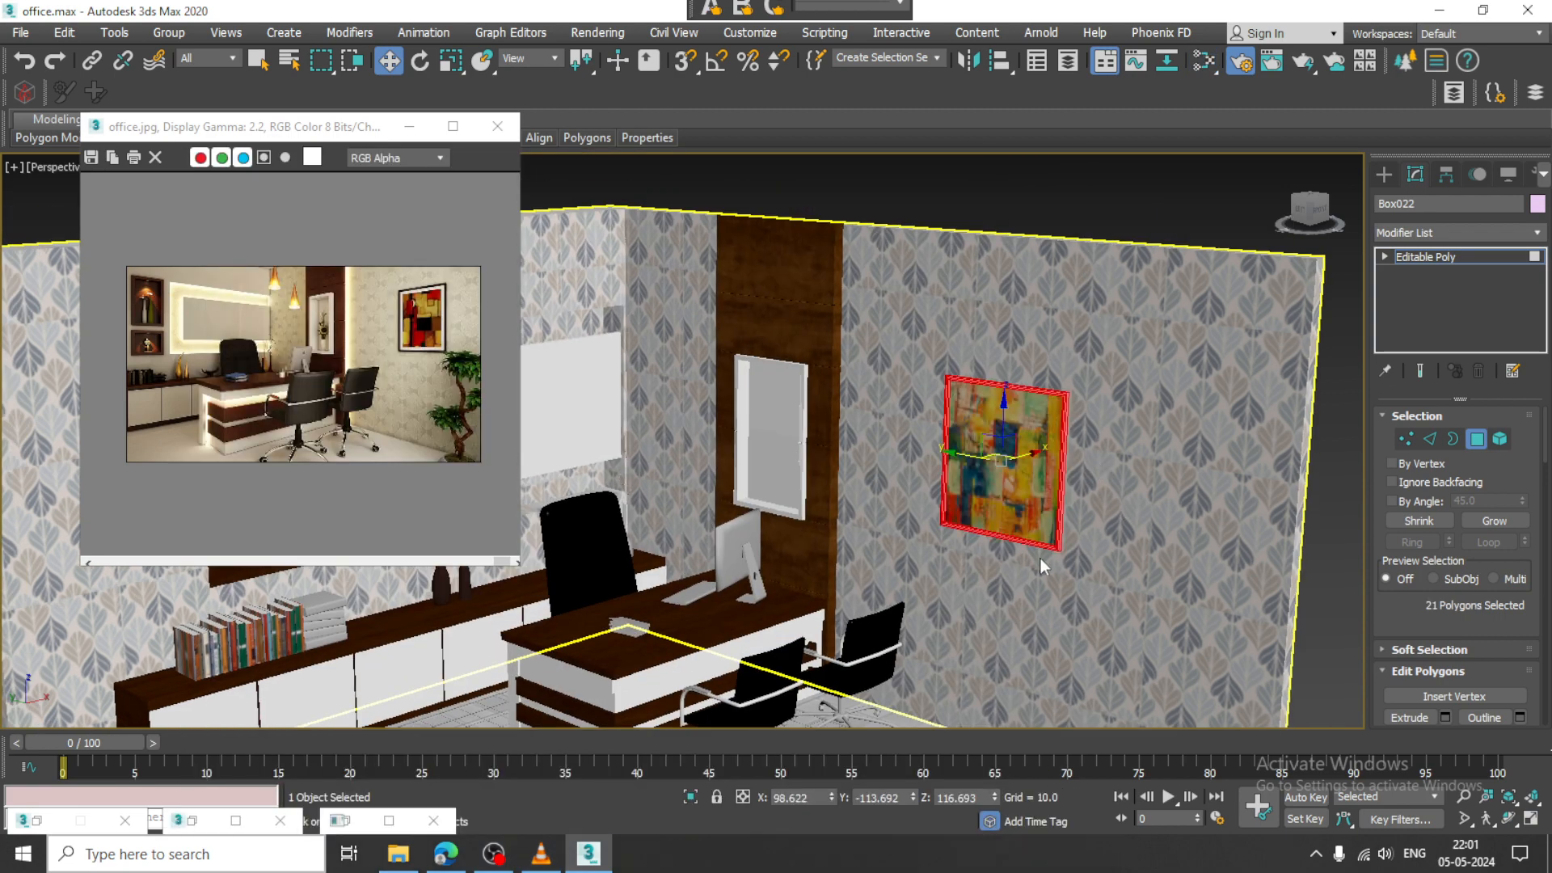
pyautogui.scroll(5, 1039, 558)
pyautogui.moveTo(1045, 503); pyautogui.dragTo(1047, 512, button='middle')
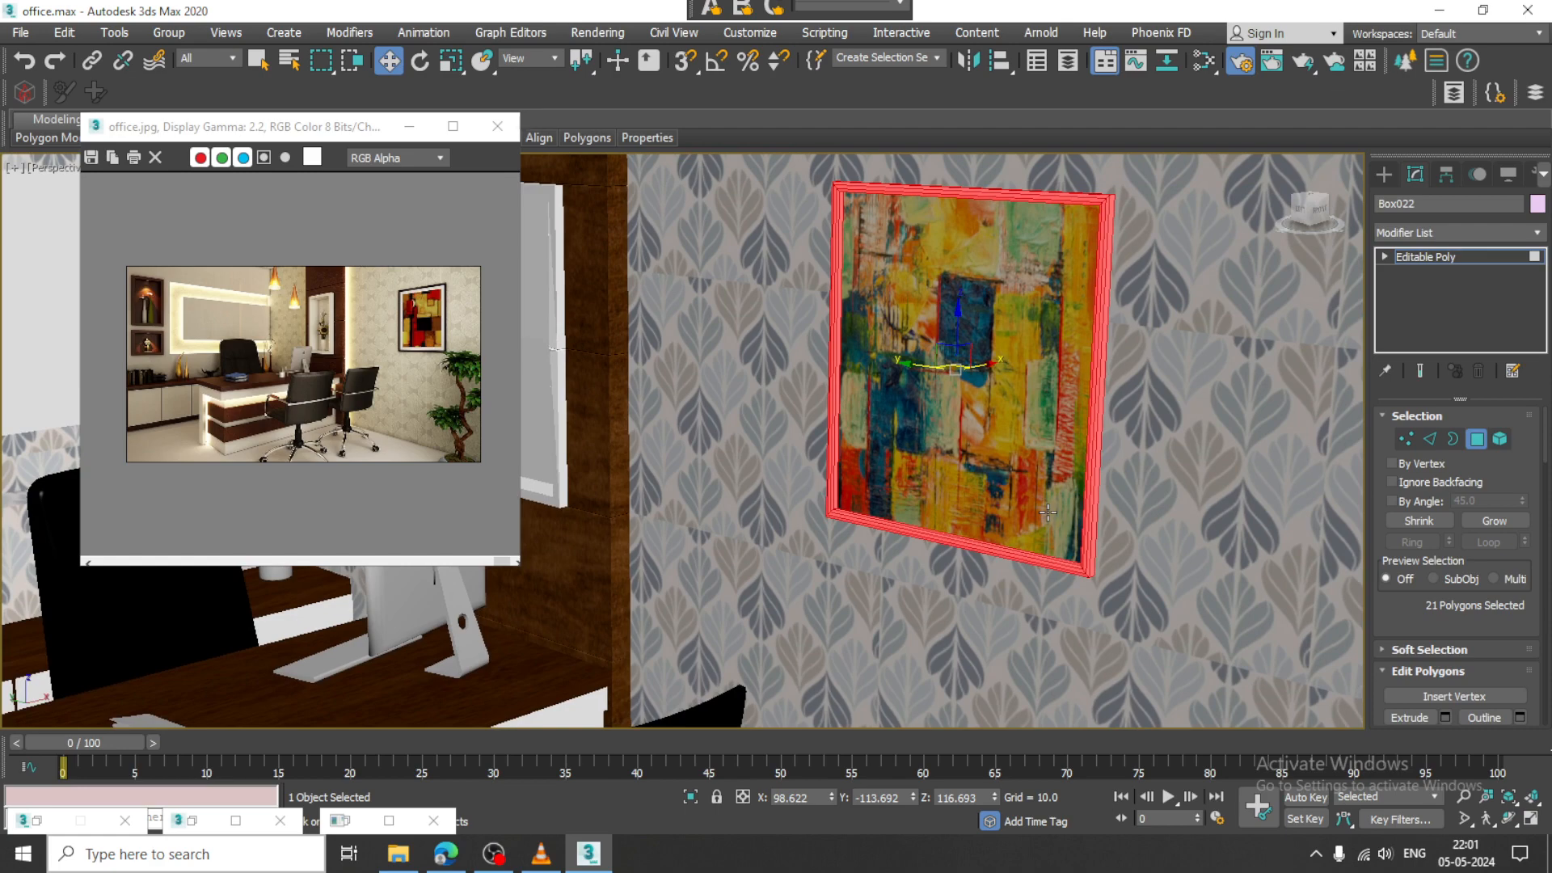
pyautogui.press('m')
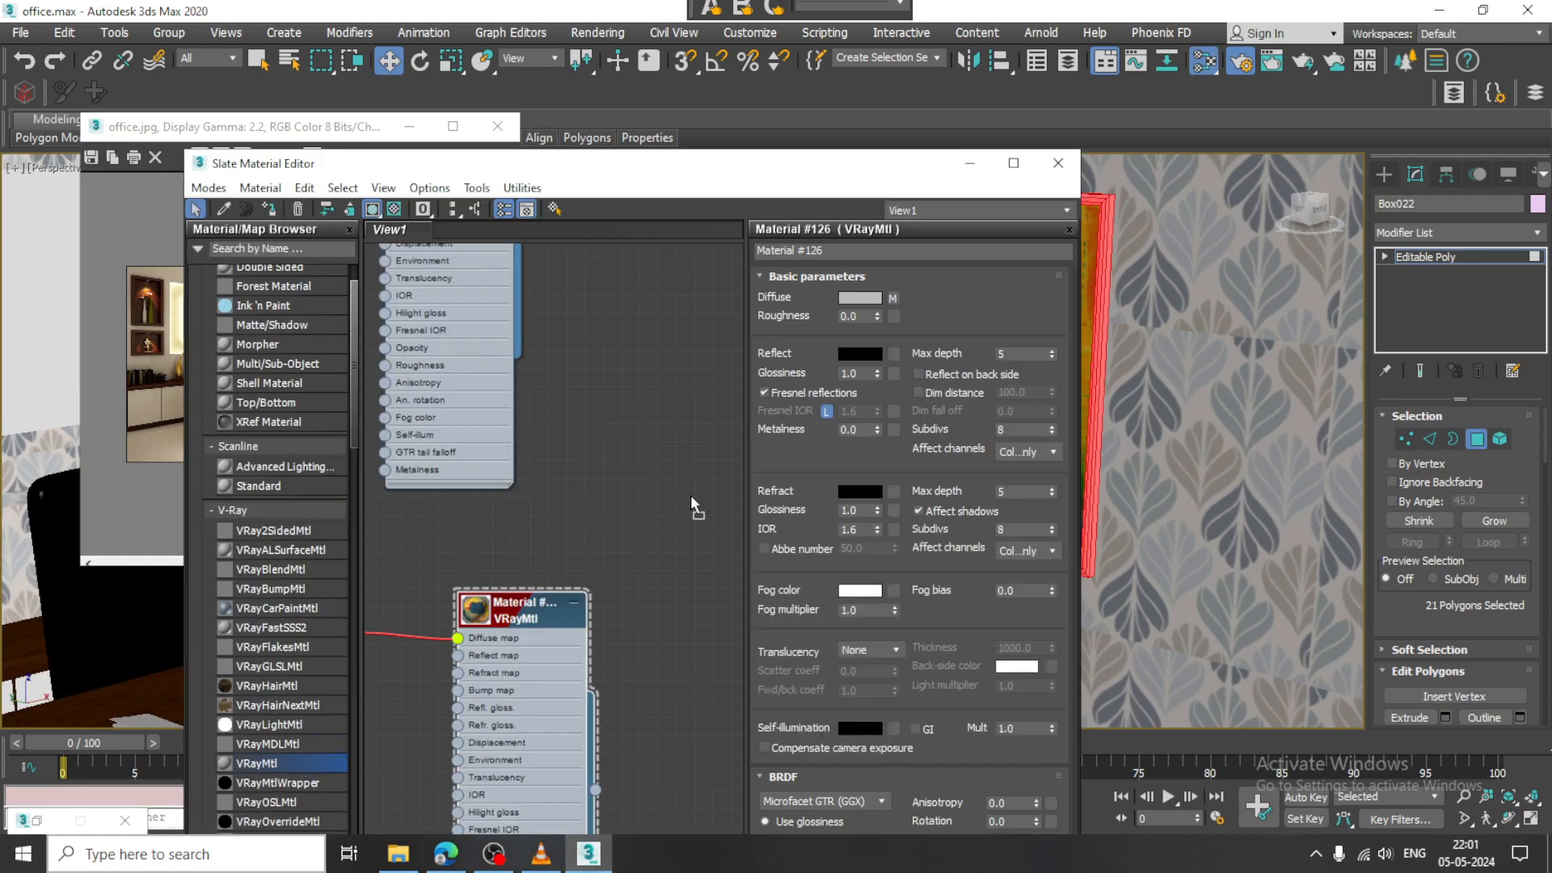
pyautogui.moveTo(690, 495); pyautogui.dragTo(693, 346)
pyautogui.doubleClick(693, 346)
# Give the new material a dark red diffuse colour and a reflection value of 20, and assign it to the frame polygons
pyautogui.click(857, 299)
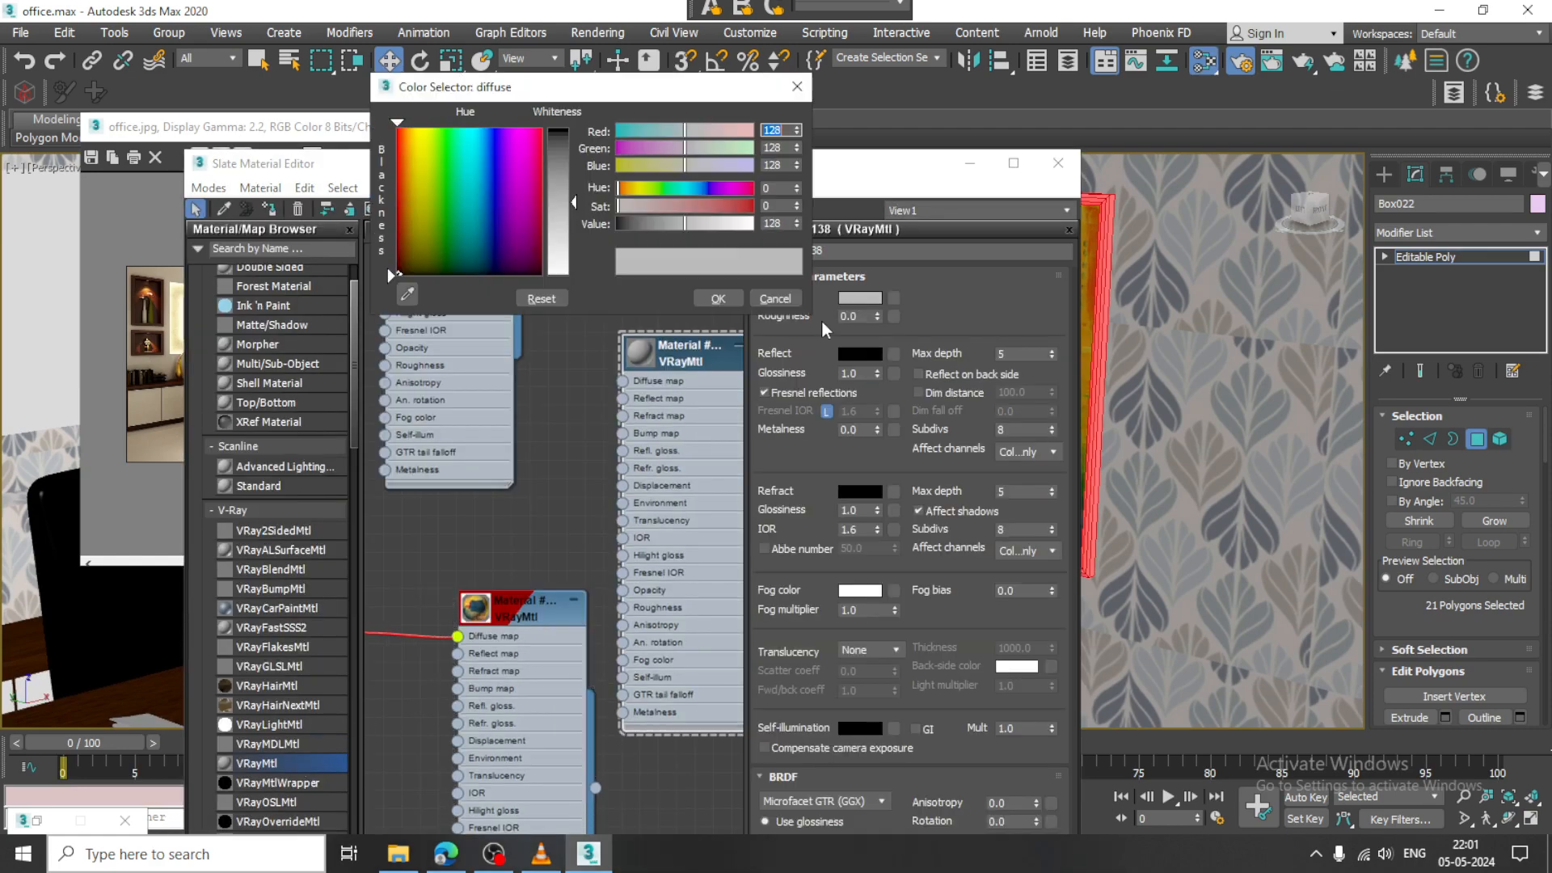
pyautogui.moveTo(392, 276)
pyautogui.mouseDown()
pyautogui.moveTo(392, 173)
pyautogui.moveTo(392, 266)
pyautogui.mouseUp()
pyautogui.moveTo(574, 203); pyautogui.dragTo(574, 242)
pyautogui.click(717, 298)
pyautogui.click(842, 356)
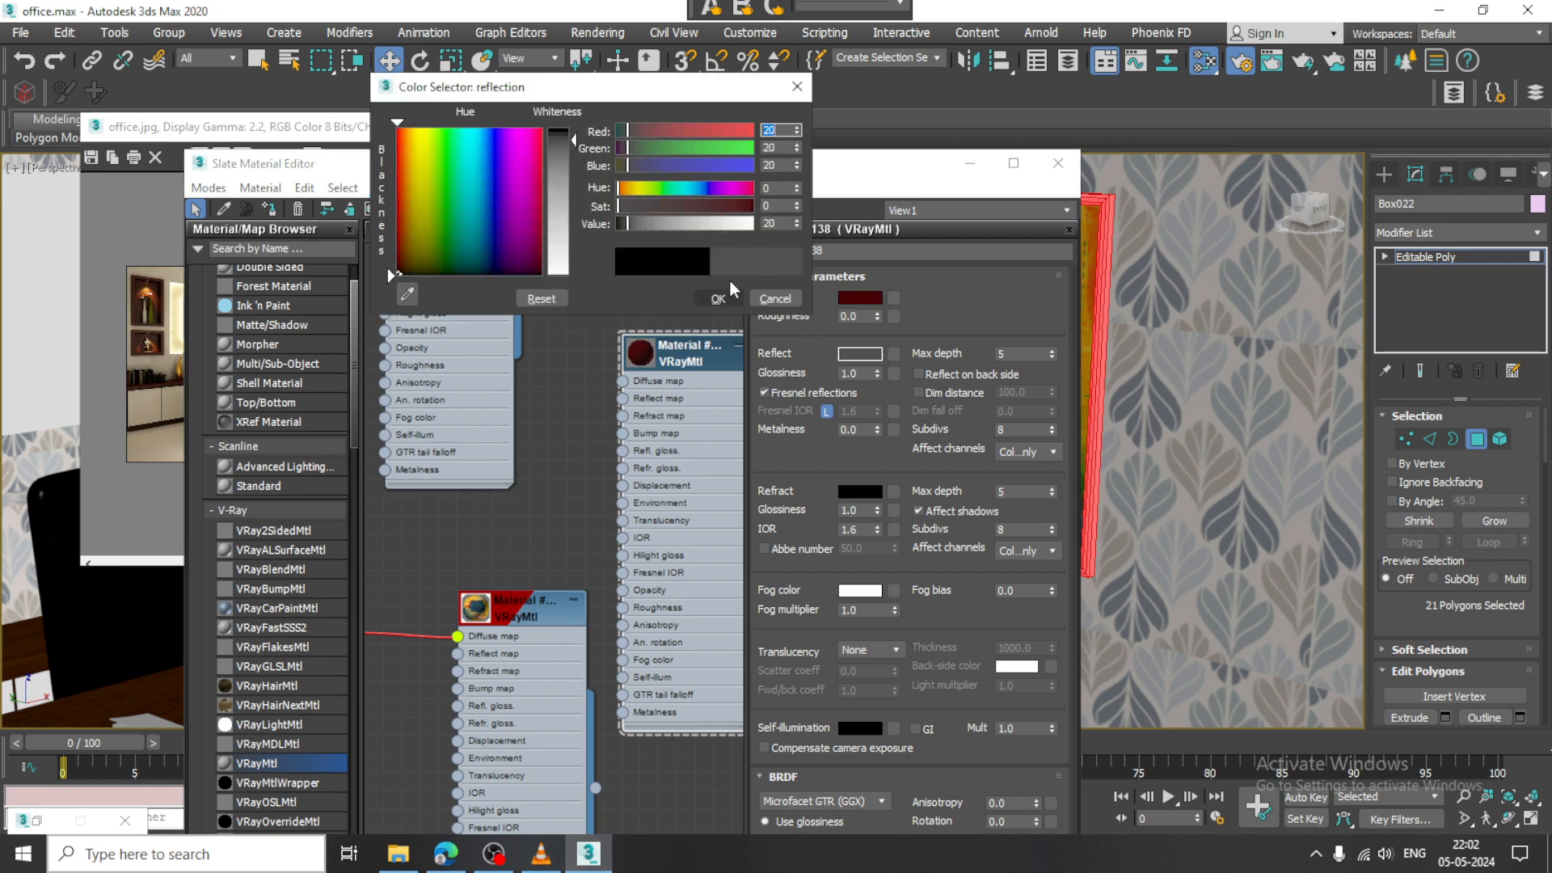
pyautogui.click(718, 298)
pyautogui.click(268, 209)
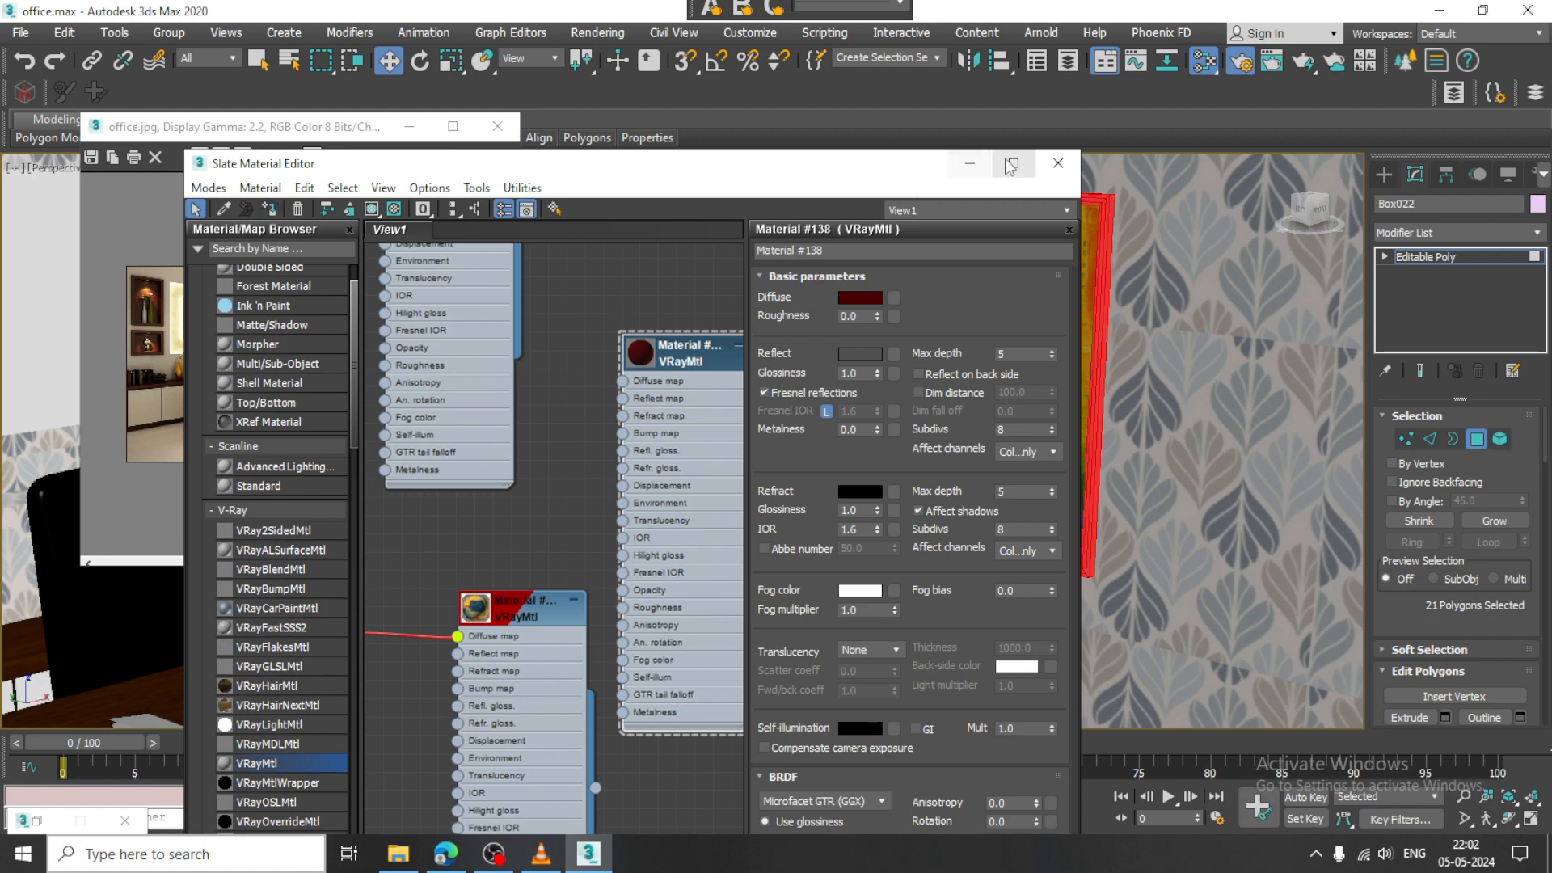
pyautogui.click(969, 162)
# Apply a UVW Map with Box mapping to the artwork's painting polygon and convert the artwork to Editable Poly
pyautogui.scroll(-5, 1225, 473)
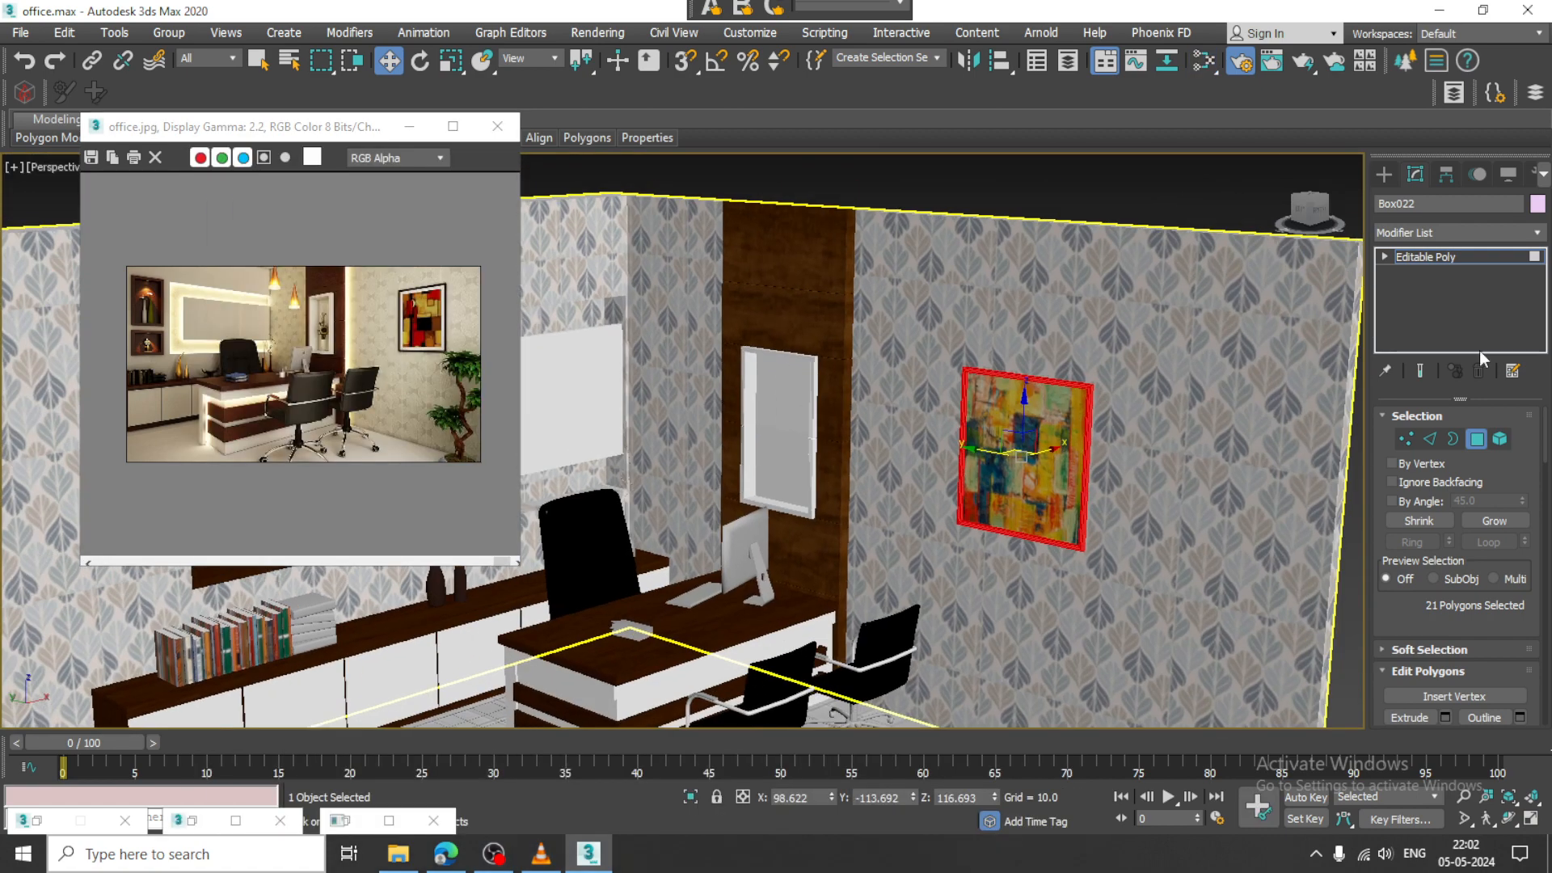
pyautogui.click(1491, 257)
pyautogui.click(1476, 439)
pyautogui.click(1007, 465)
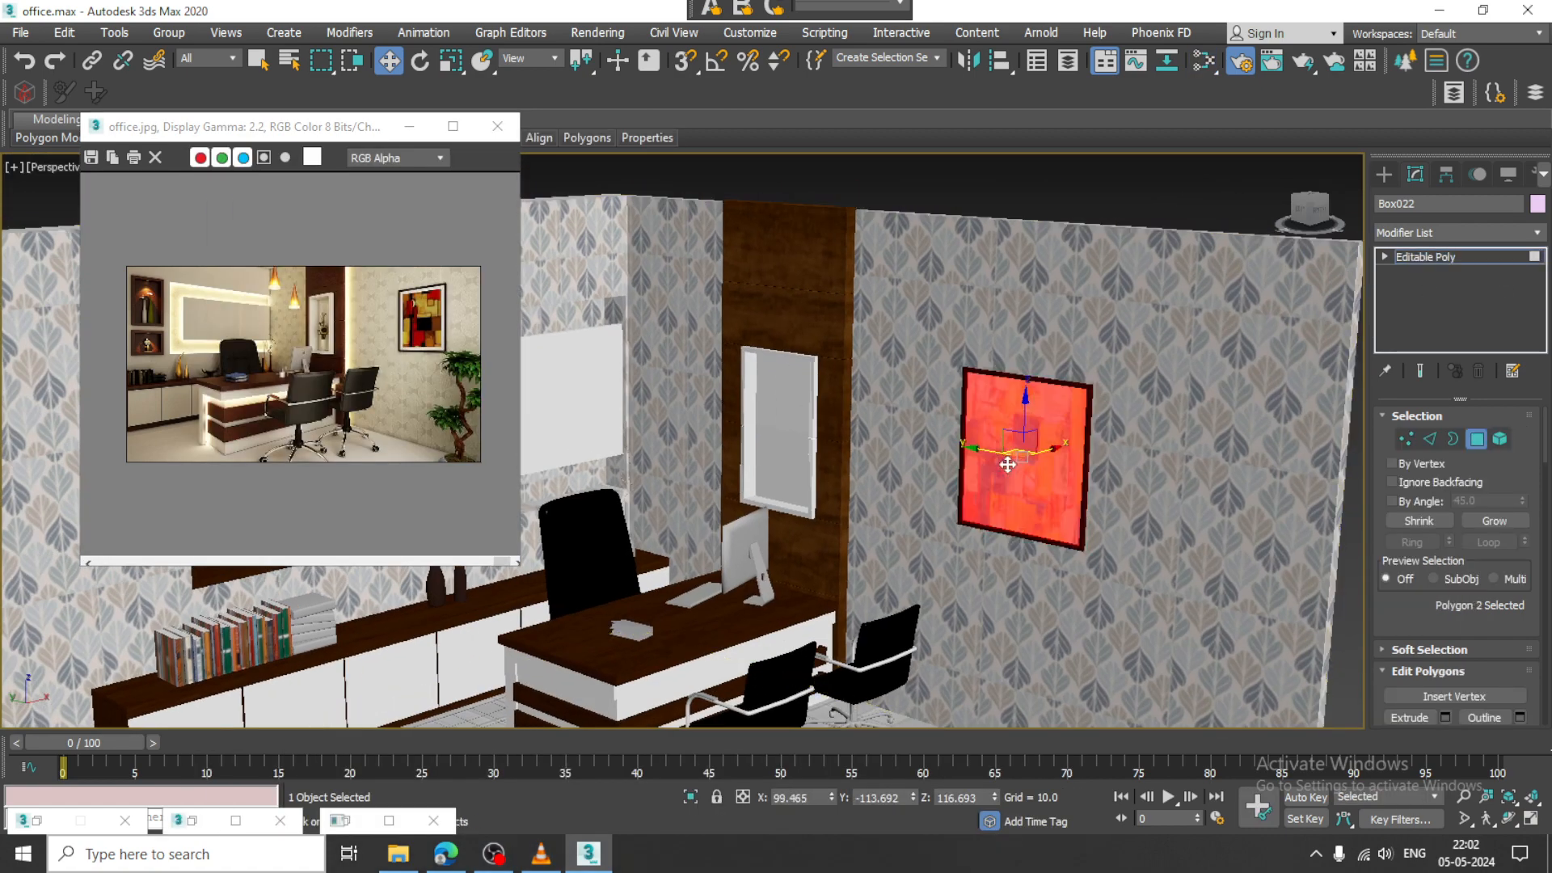
pyautogui.click(1434, 233)
pyautogui.press('u')
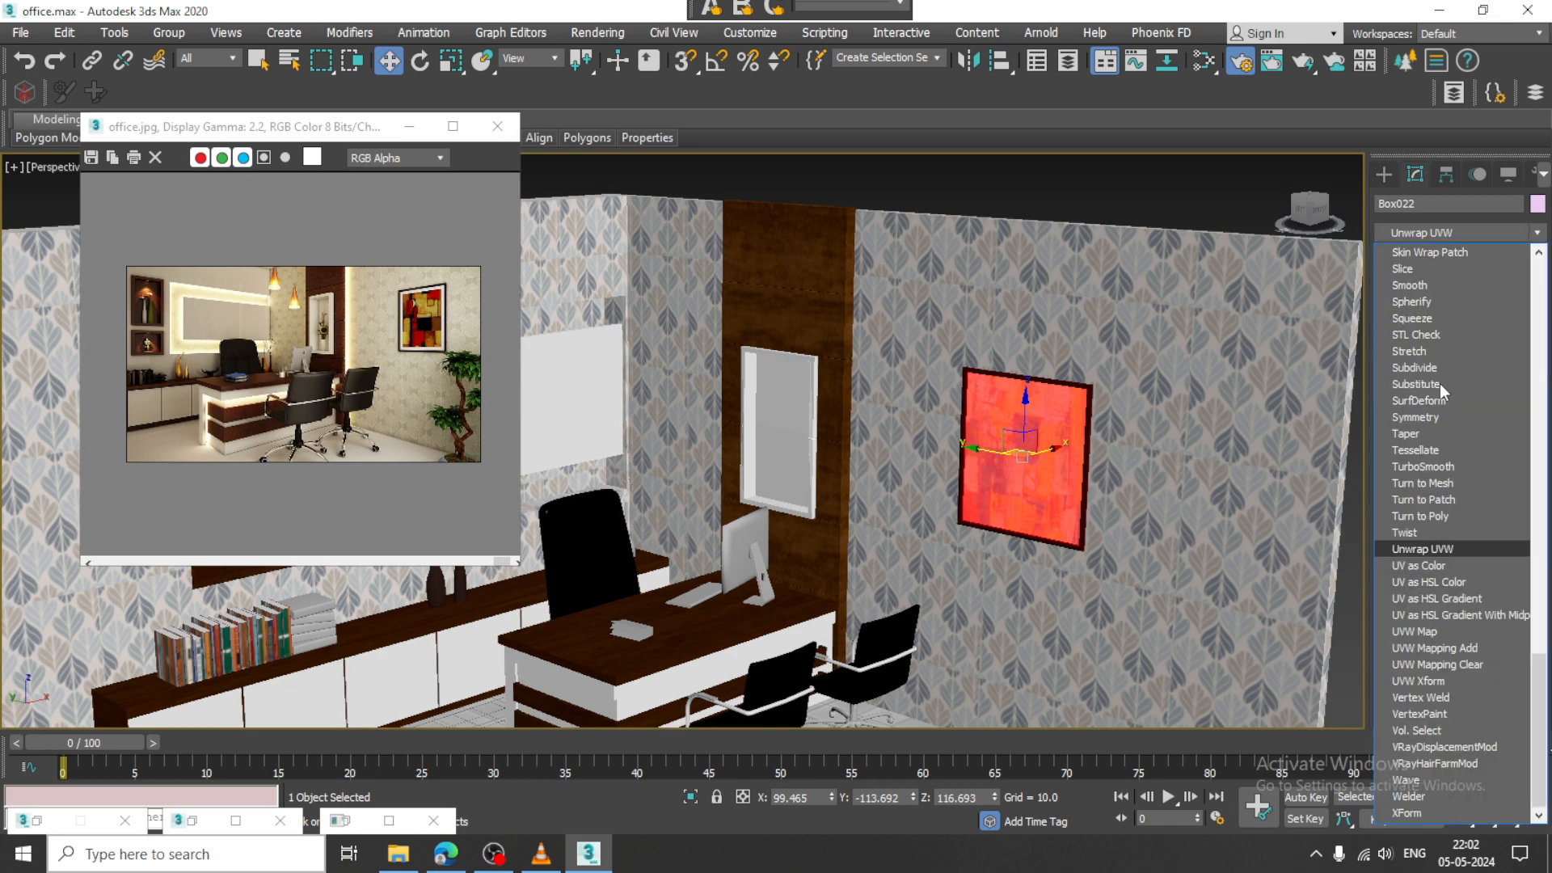
pyautogui.click(1437, 629)
pyautogui.scroll(3, 1063, 436)
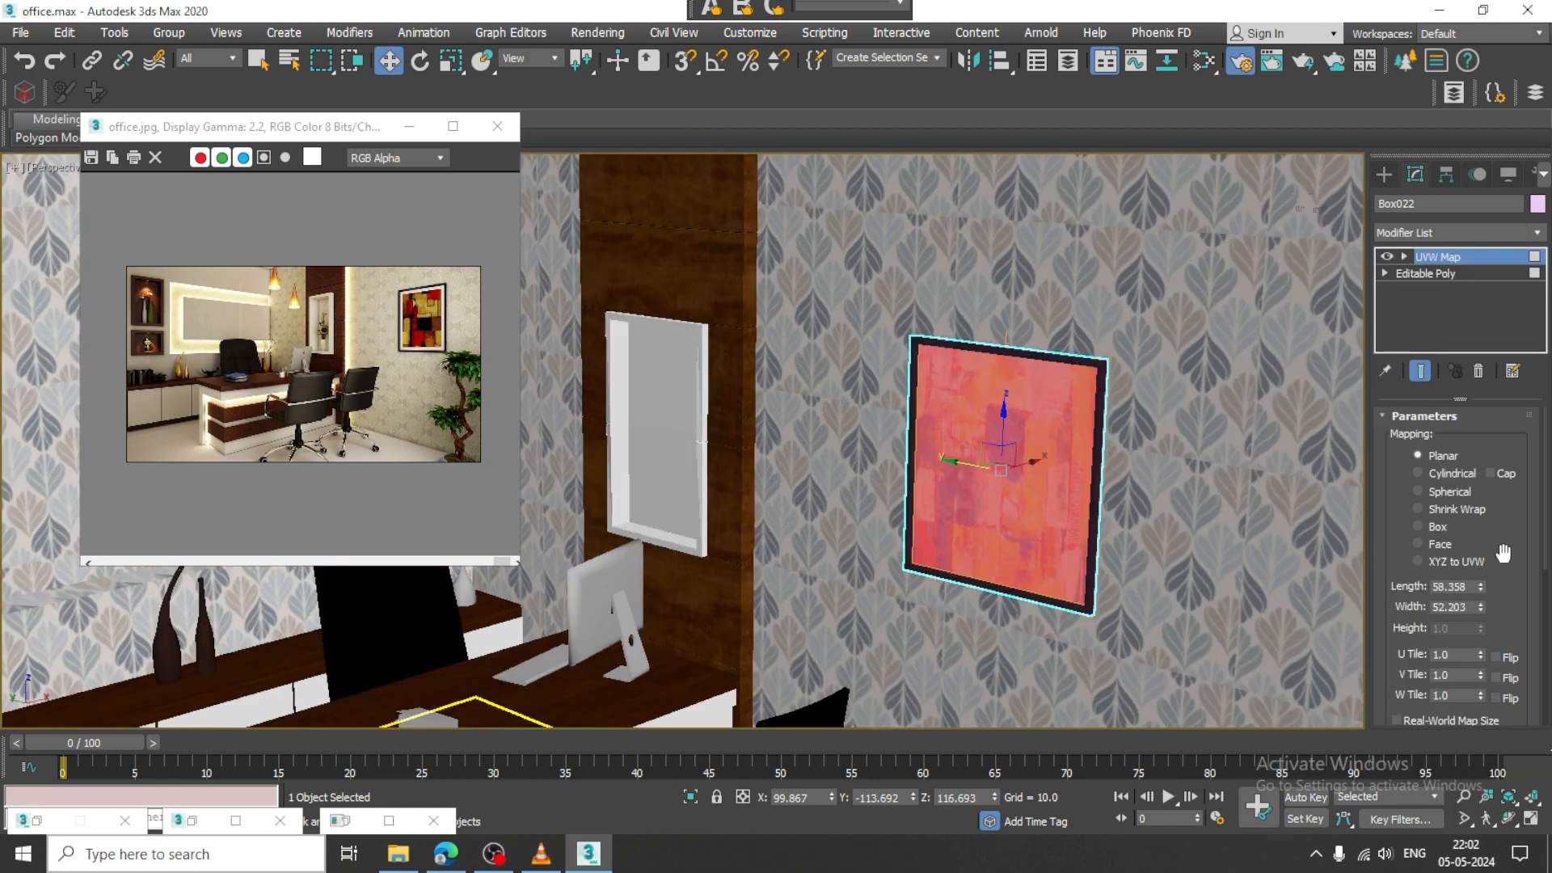
pyautogui.click(1435, 527)
pyautogui.rightClick(963, 383)
pyautogui.moveTo(1127, 595)
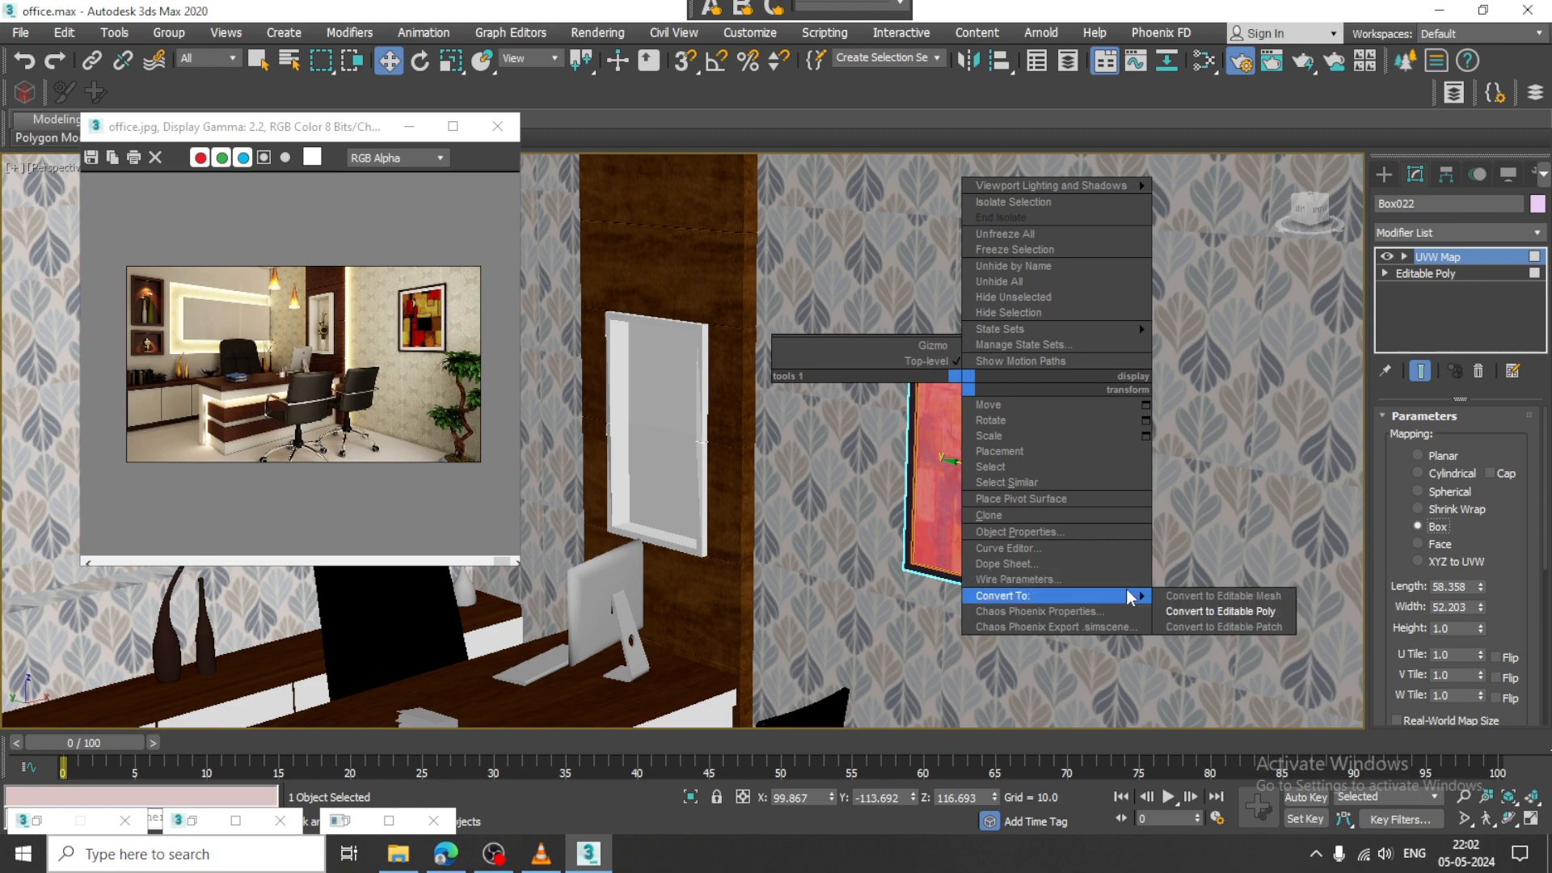
pyautogui.click(1213, 616)
# Delete the top book of the untextured stack beside the upright books on the low cabinet
pyautogui.scroll(-3, 1095, 271)
pyautogui.keyDown('alt'); pyautogui.moveTo(1094, 272); pyautogui.dragTo(984, 436, button='middle'); pyautogui.keyUp('alt')
pyautogui.scroll(5, 985, 436)
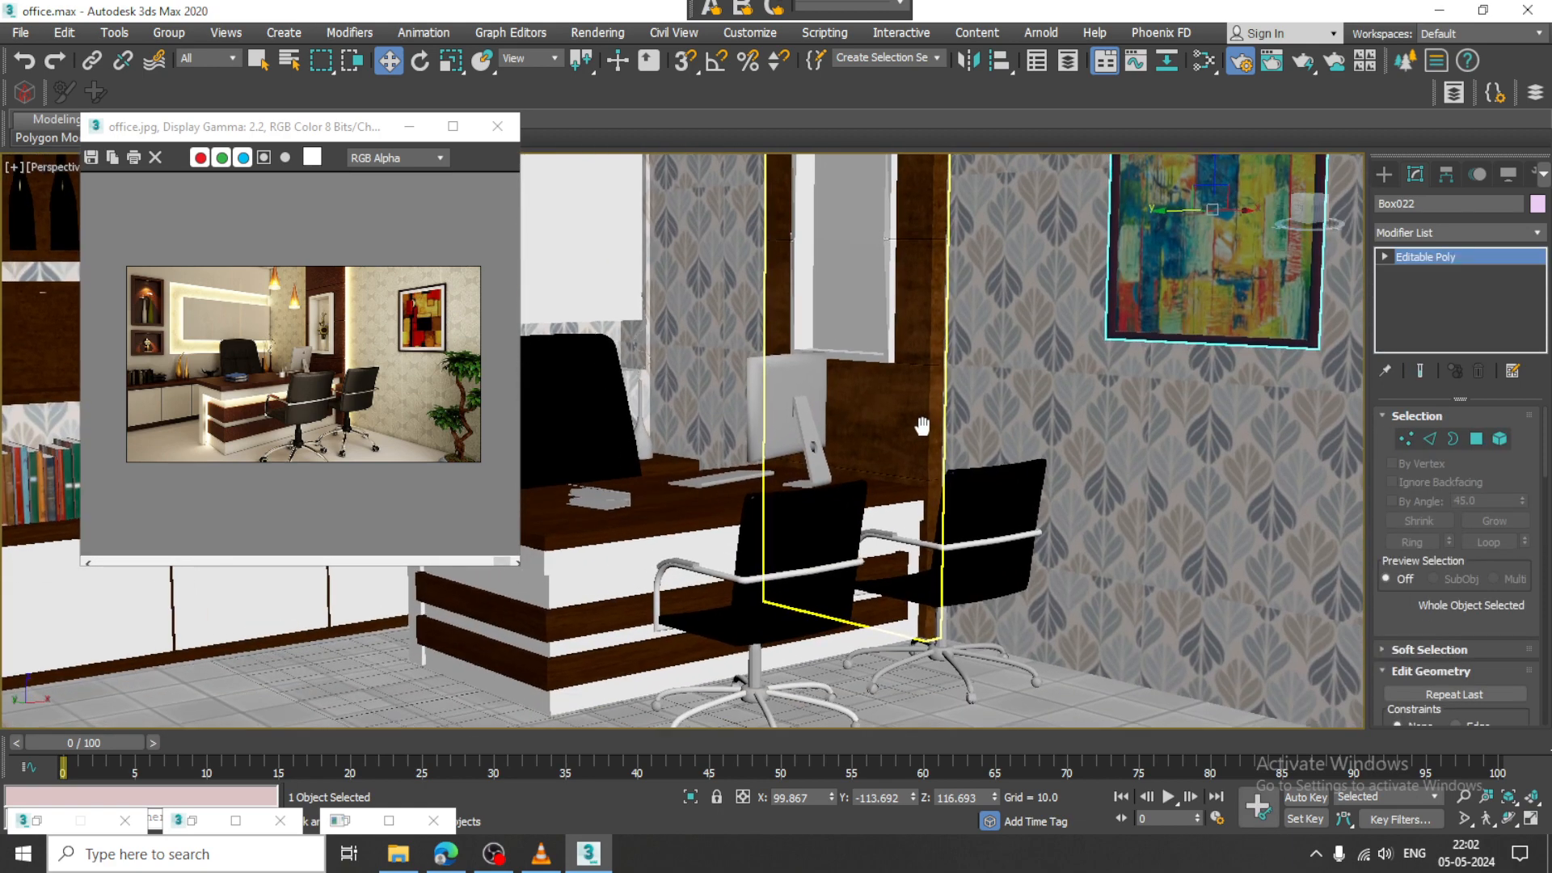
pyautogui.moveTo(866, 426); pyautogui.dragTo(1376, 374, button='middle')
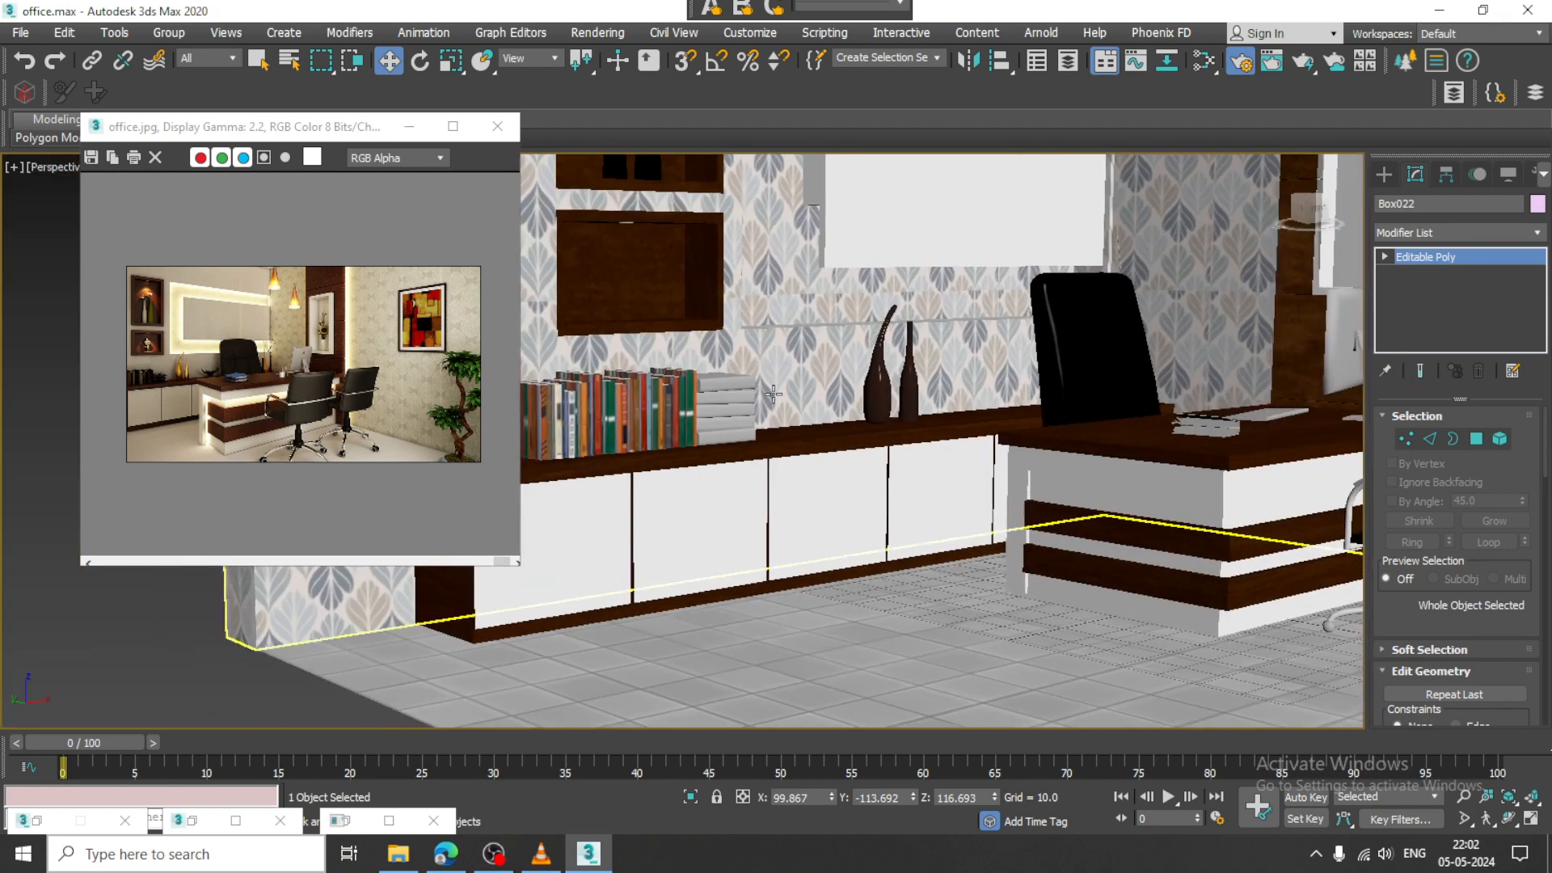
pyautogui.moveTo(586, 378); pyautogui.dragTo(820, 451, button='middle')
pyautogui.scroll(3, 820, 451)
pyautogui.click(983, 430)
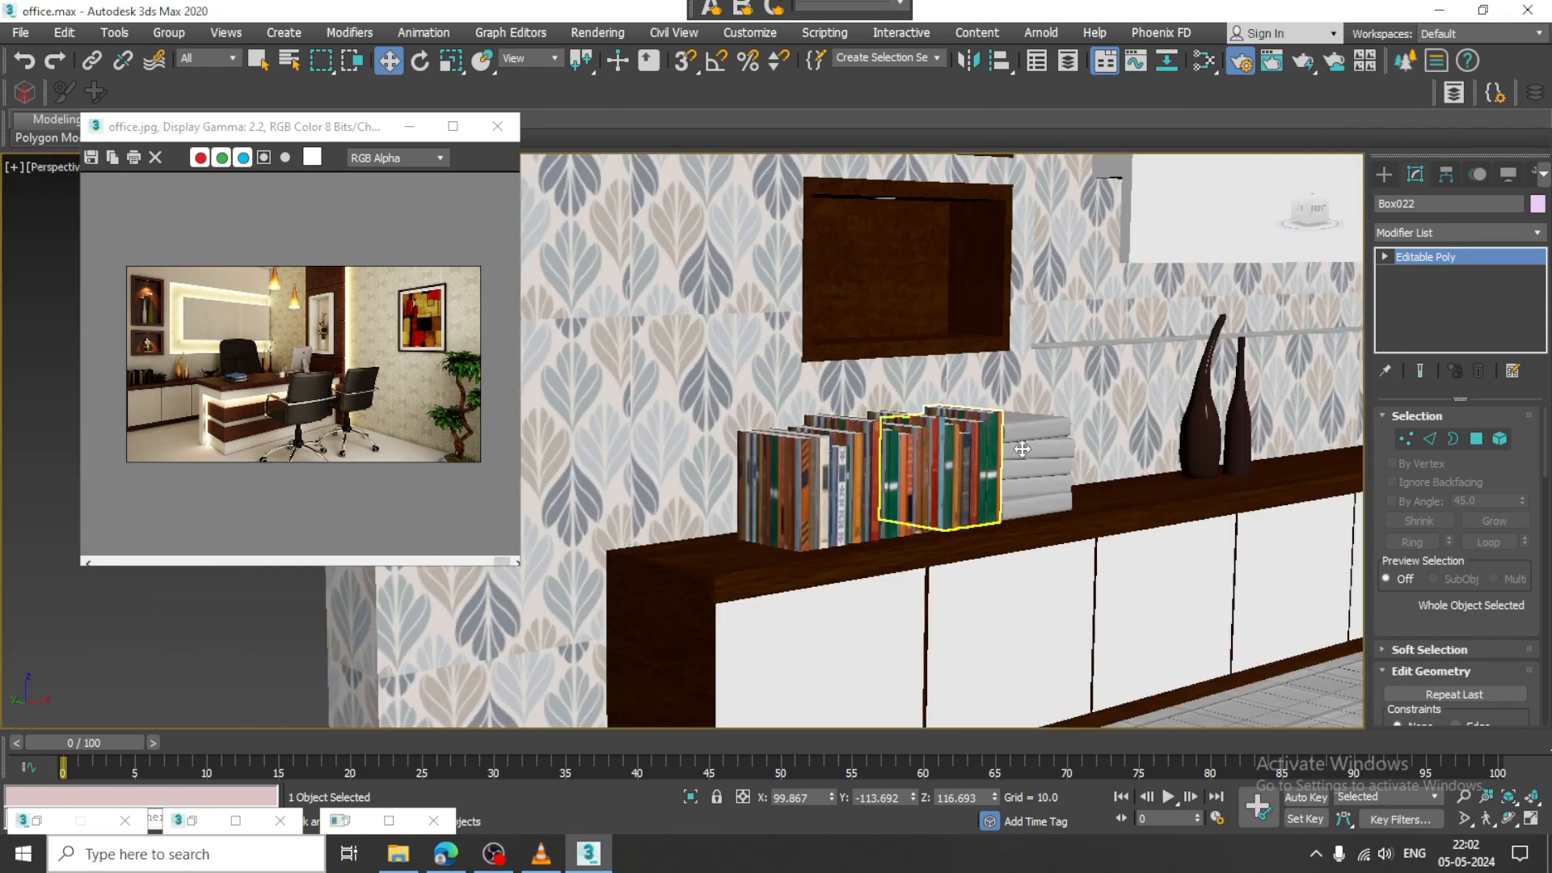
pyautogui.keyDown('alt'); pyautogui.moveTo(1022, 449); pyautogui.dragTo(1002, 463, button='middle'); pyautogui.keyUp('alt')
pyautogui.moveTo(1002, 462); pyautogui.dragTo(855, 469, button='middle')
pyautogui.click(918, 443)
pyautogui.scroll(4, 918, 443)
pyautogui.press('Delete')
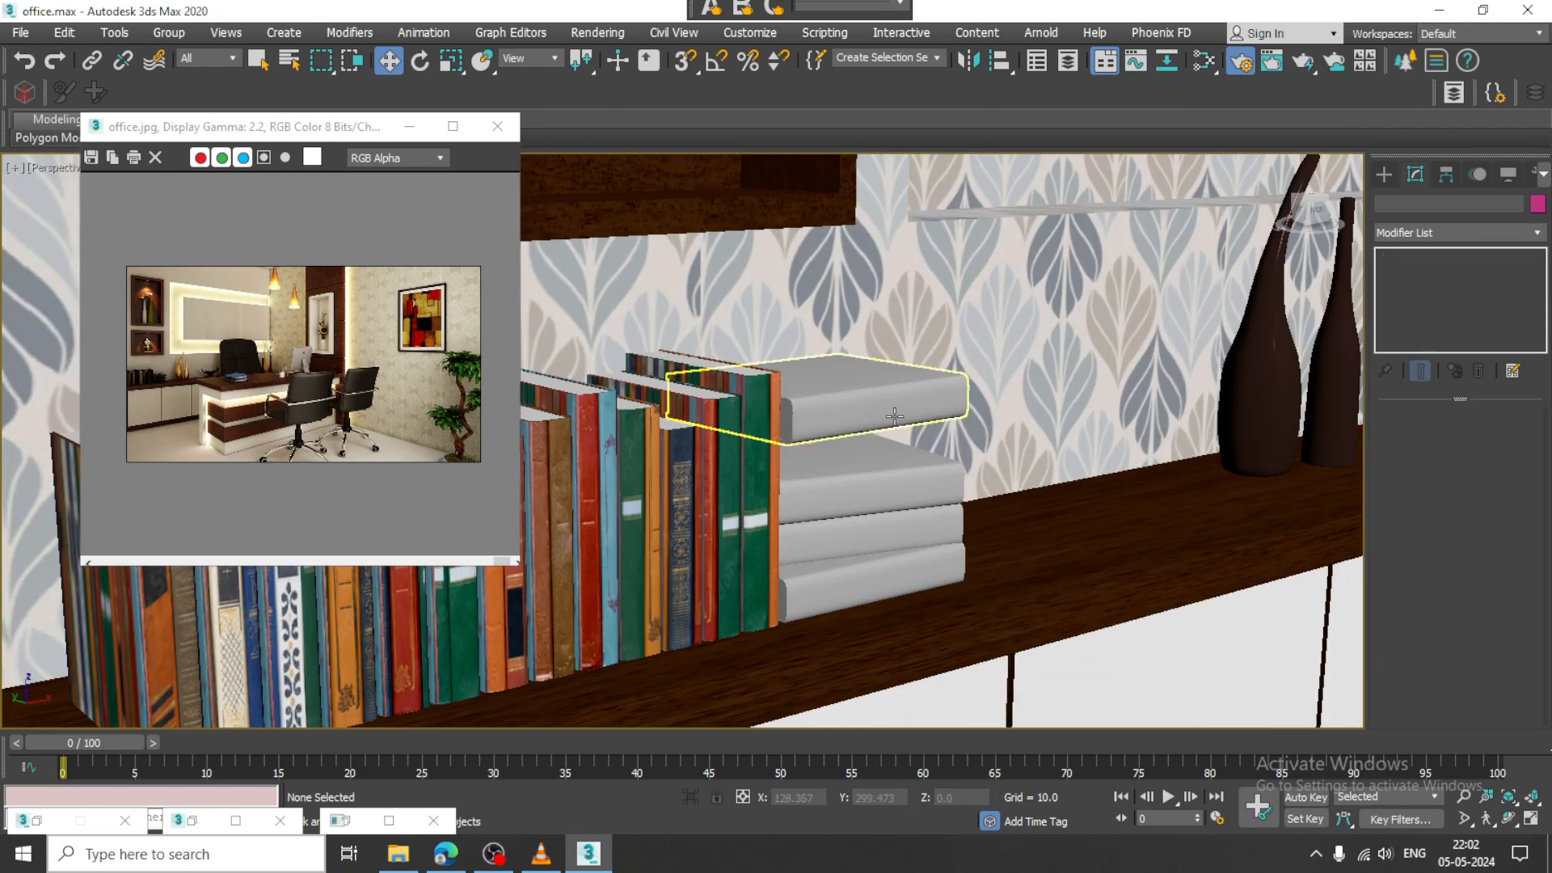
# Delete the four remaining untextured books of the stack one by one
pyautogui.click(894, 416)
pyautogui.press('Delete')
pyautogui.click(870, 482)
pyautogui.press('Delete')
pyautogui.click(868, 519)
pyautogui.press('Delete')
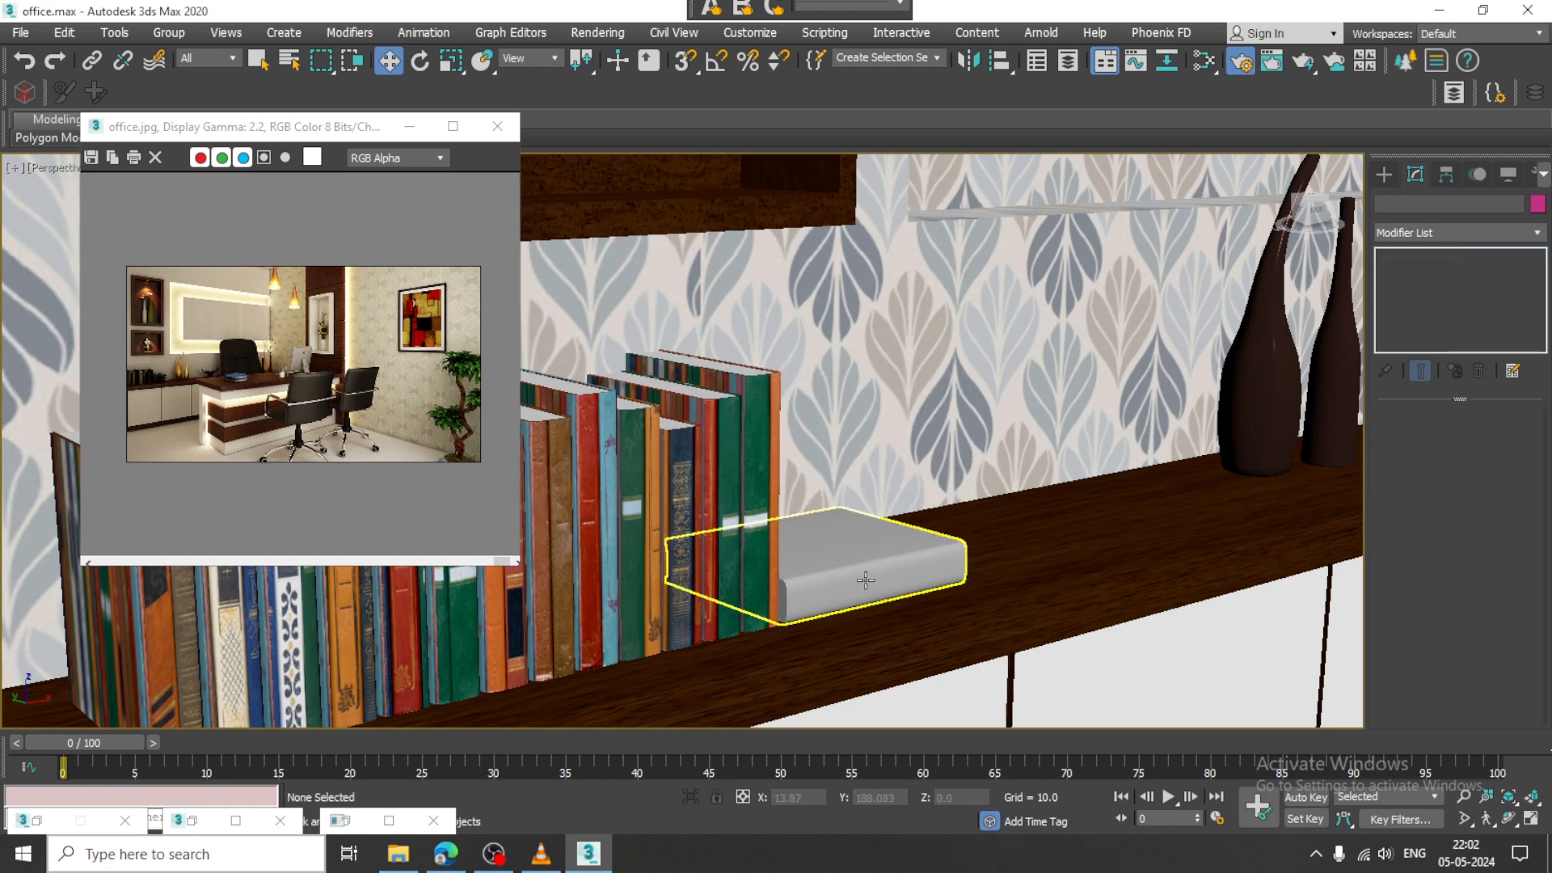
pyautogui.click(866, 580)
pyautogui.press('Delete')
# Clone the end group of upright books as one copy alongside the row, where the stack stood
pyautogui.click(795, 527)
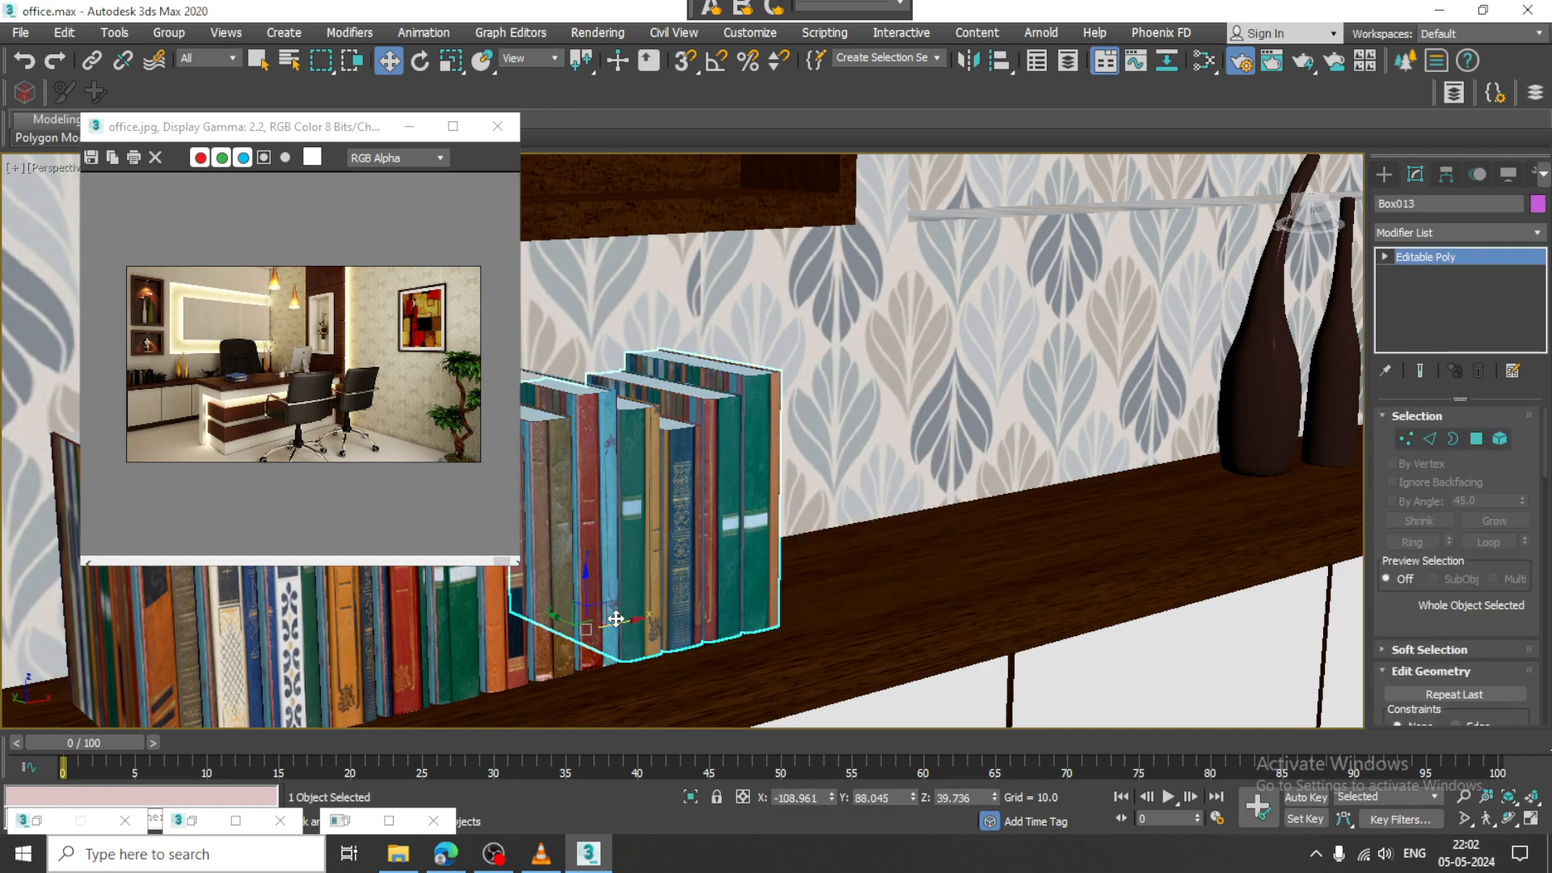
pyautogui.moveTo(616, 619)
pyautogui.keyDown('shift'); pyautogui.mouseDown()
pyautogui.moveTo(886, 582)
pyautogui.moveTo(720, 572)
pyautogui.mouseUp(); pyautogui.keyUp('shift')
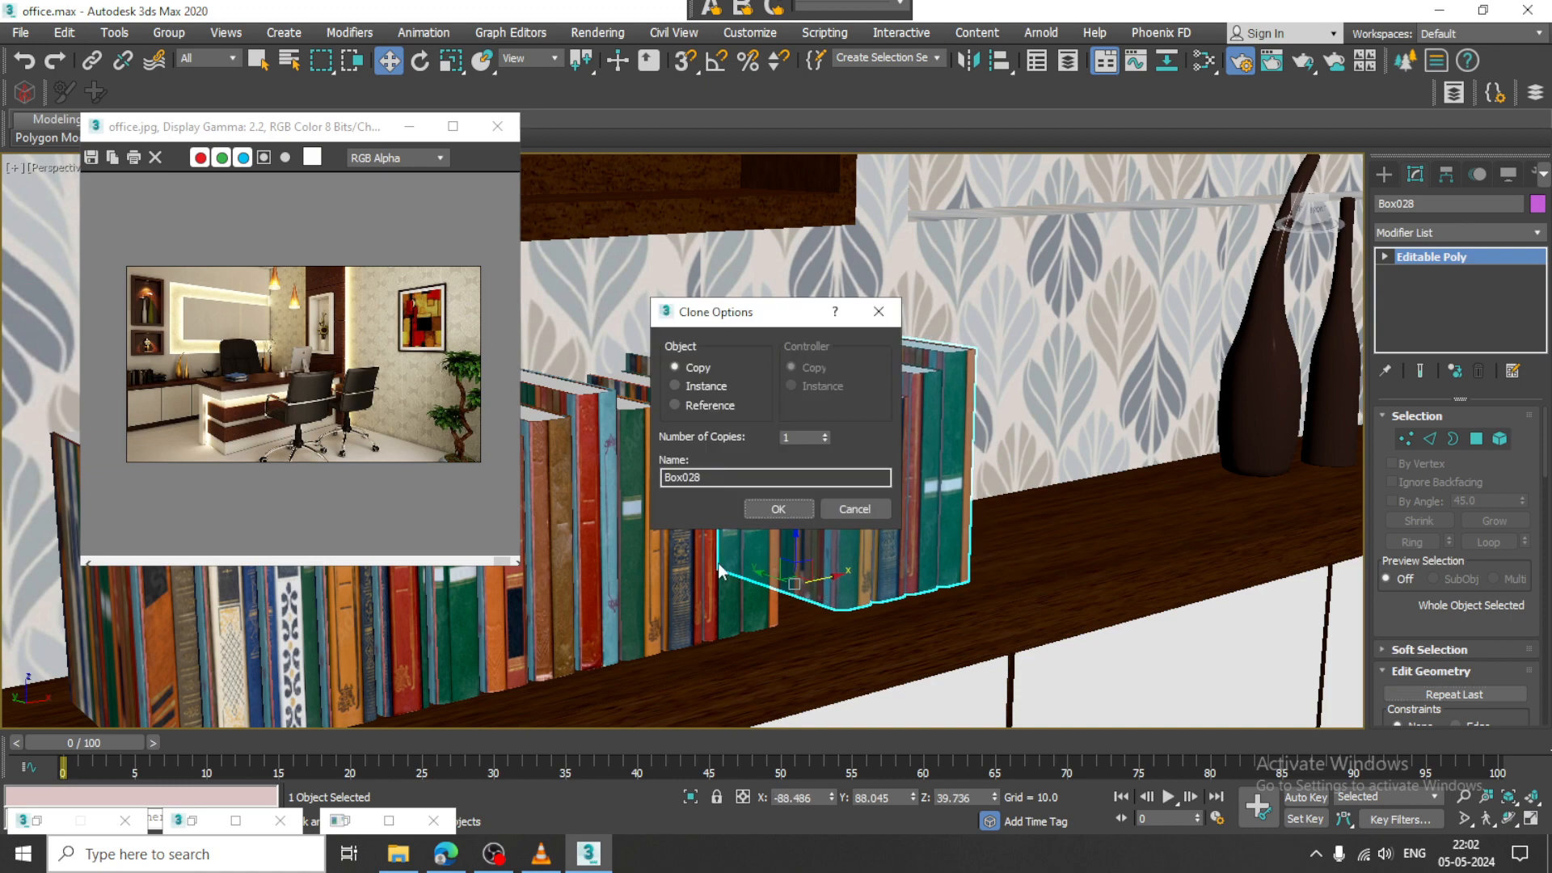
pyautogui.click(773, 509)
# Enable angle snap and rotate the copied group of books 60 degrees about the Y axis
pyautogui.press('e')
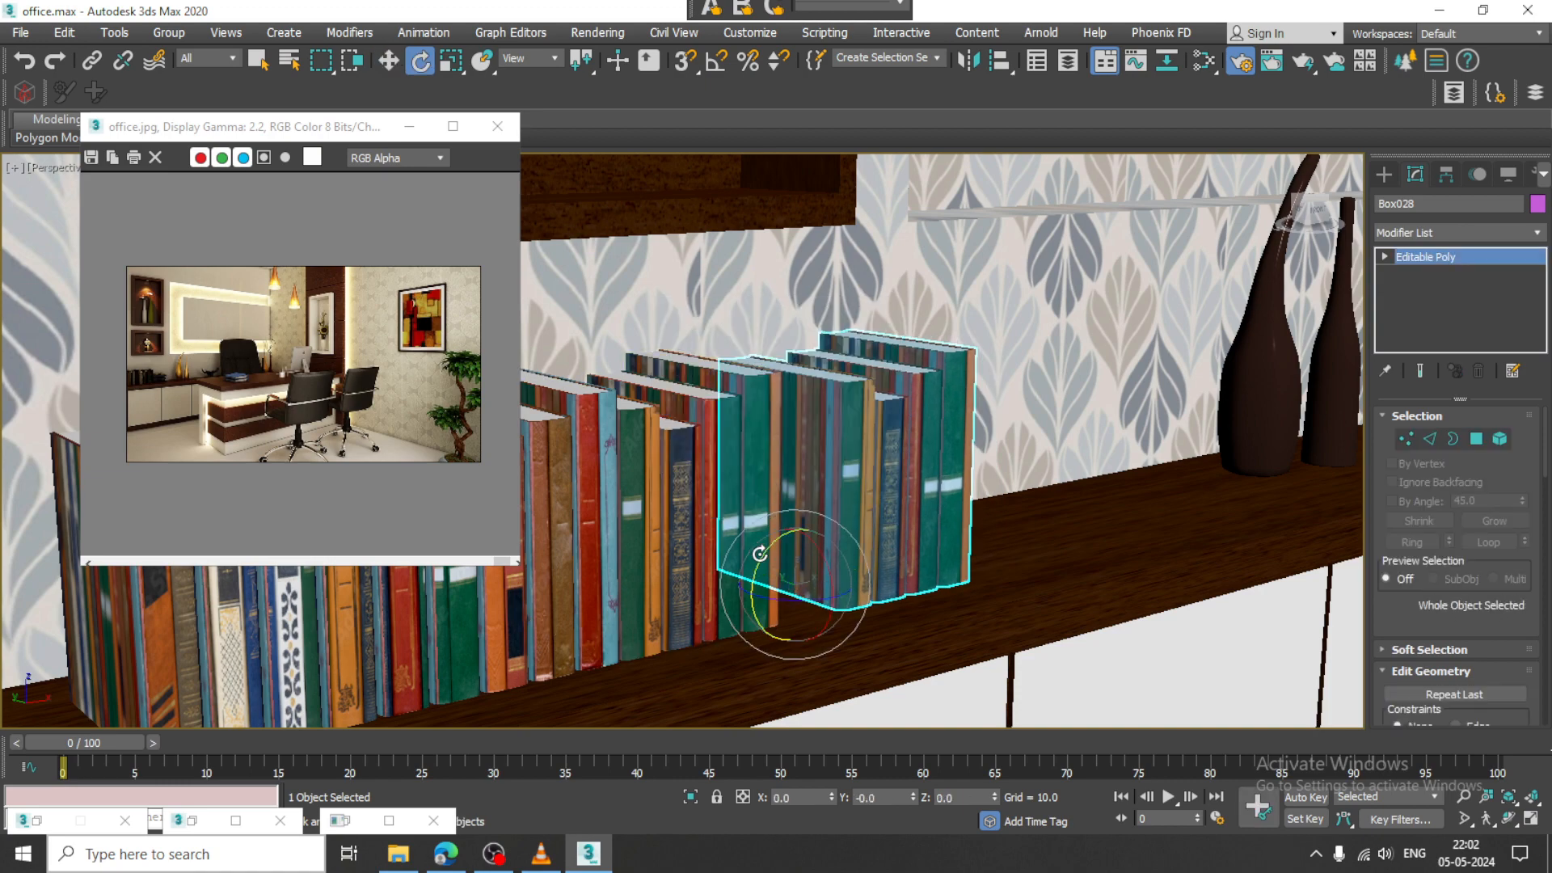
pyautogui.click(716, 62)
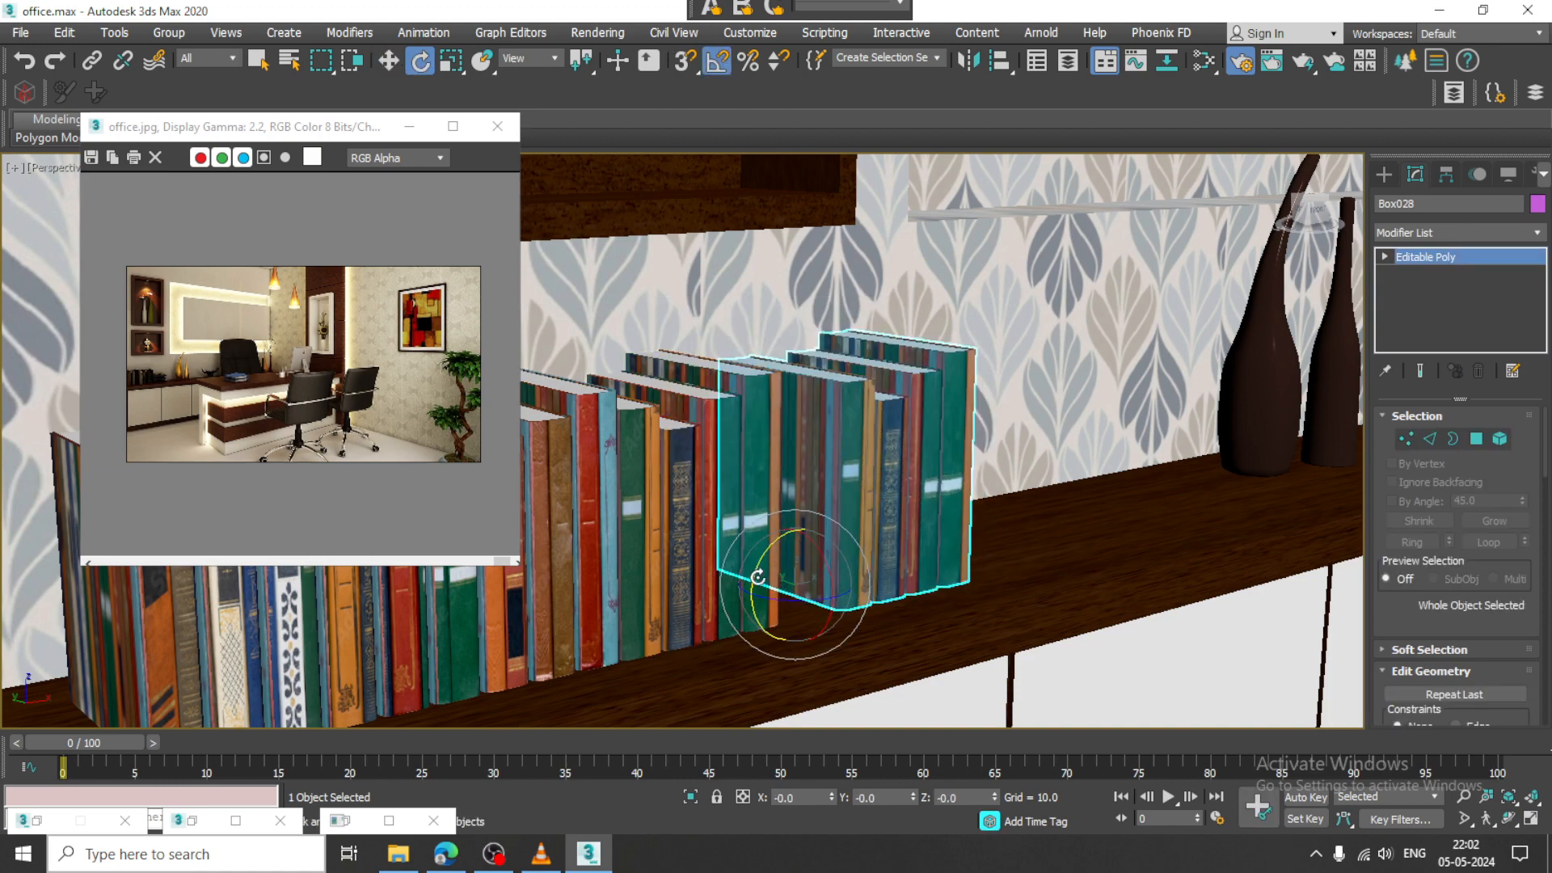
pyautogui.press('w')
pyautogui.moveTo(766, 570)
pyautogui.mouseDown()
pyautogui.moveTo(790, 563)
pyautogui.moveTo(763, 558)
pyautogui.mouseUp()
pyautogui.press('e')
pyautogui.hotkey('ctrl', 'z')
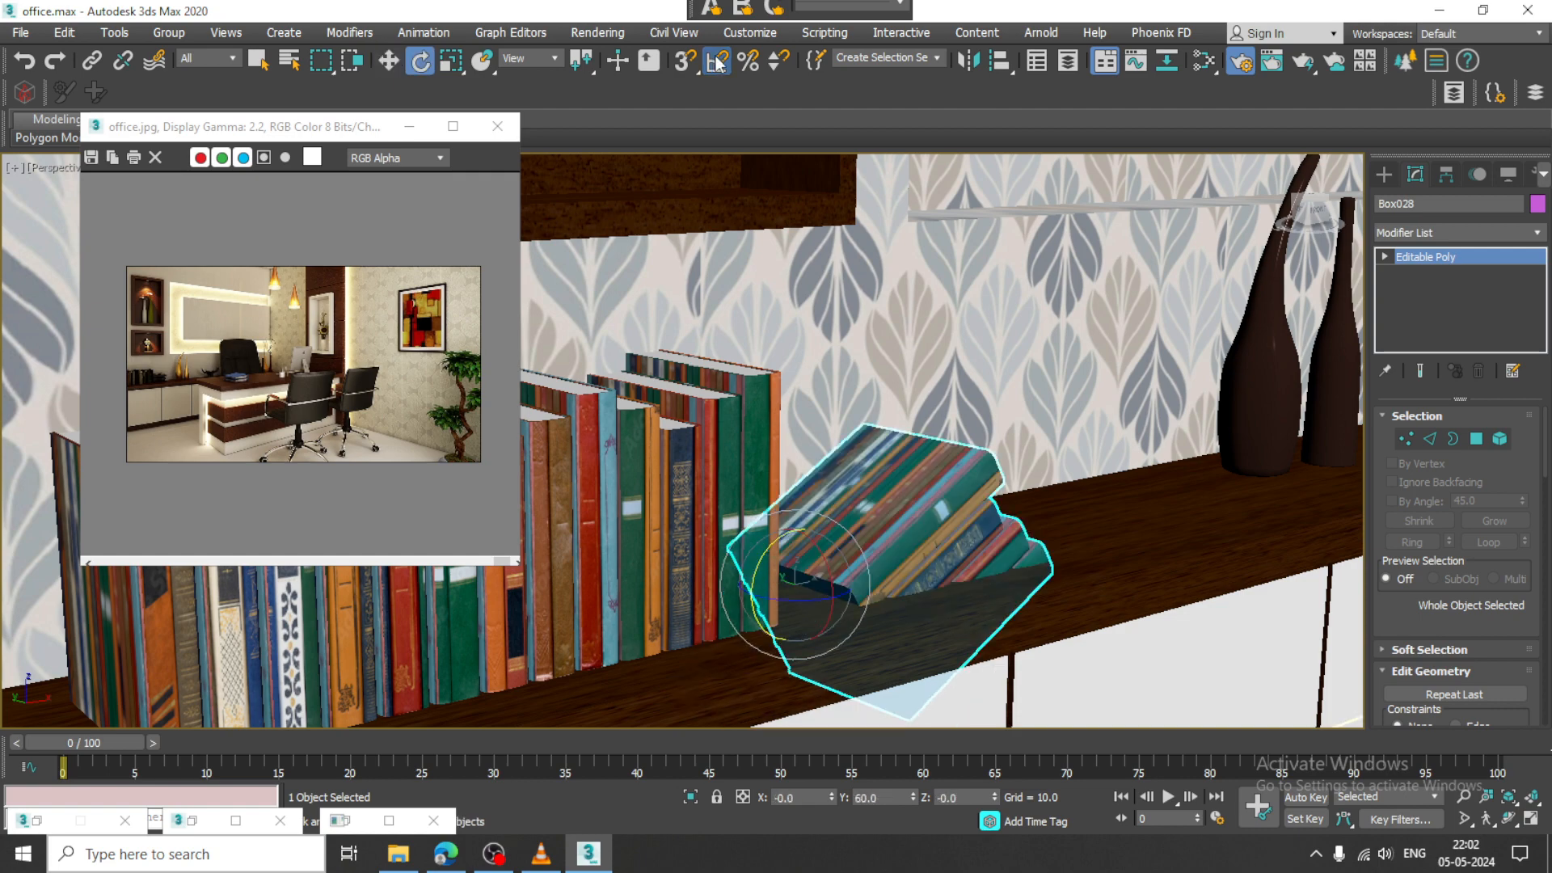
# Set the angle snap increment to 90 degrees in the grid and snap settings
pyautogui.click(719, 63)
pyautogui.rightClick(719, 62)
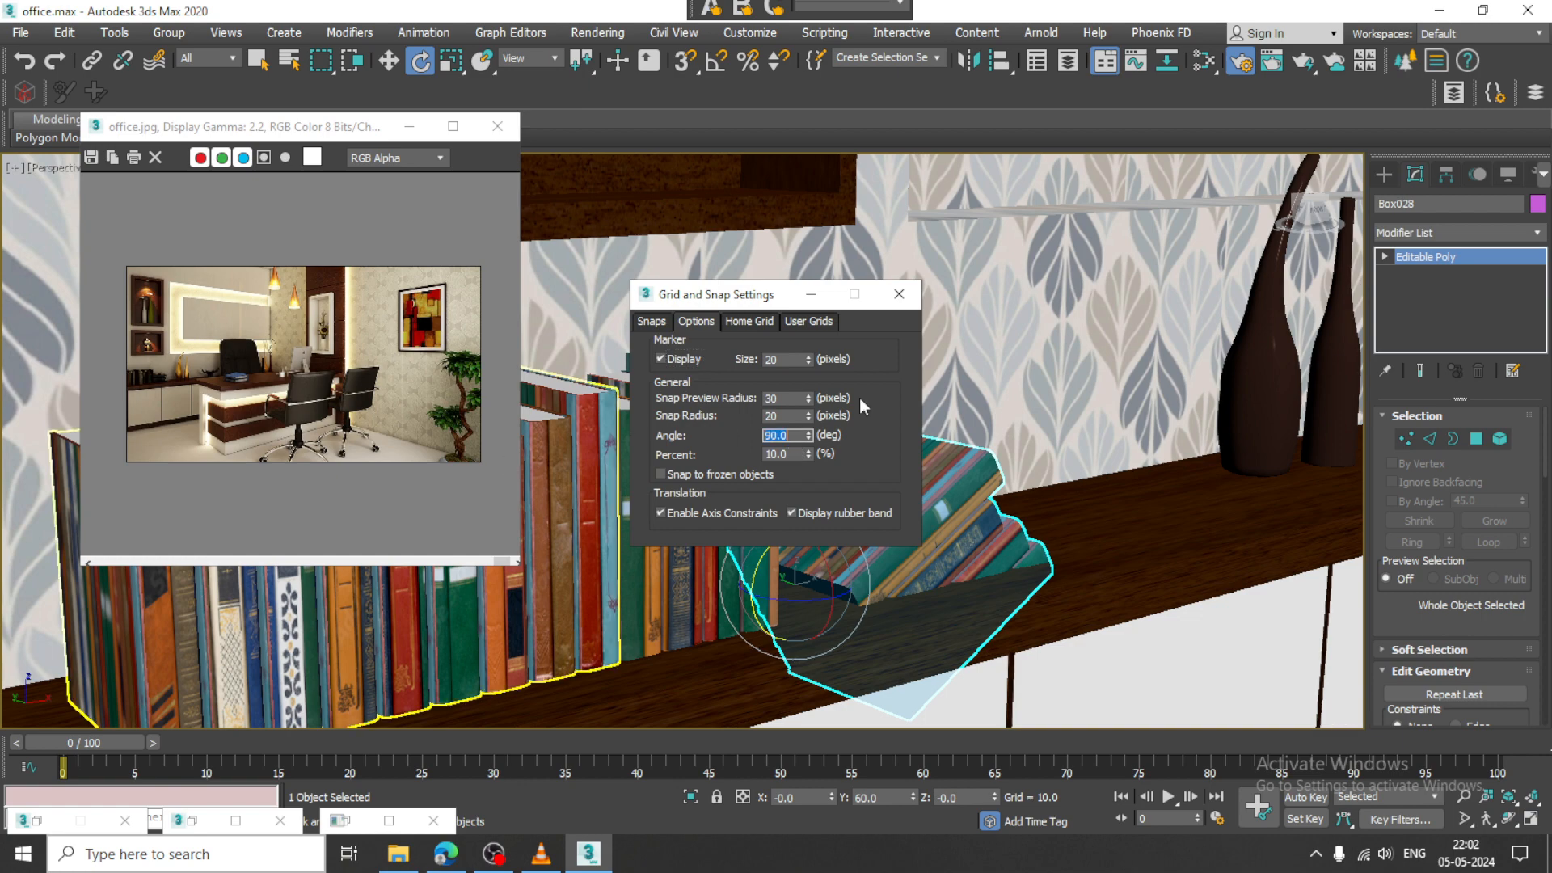
pyautogui.click(899, 294)
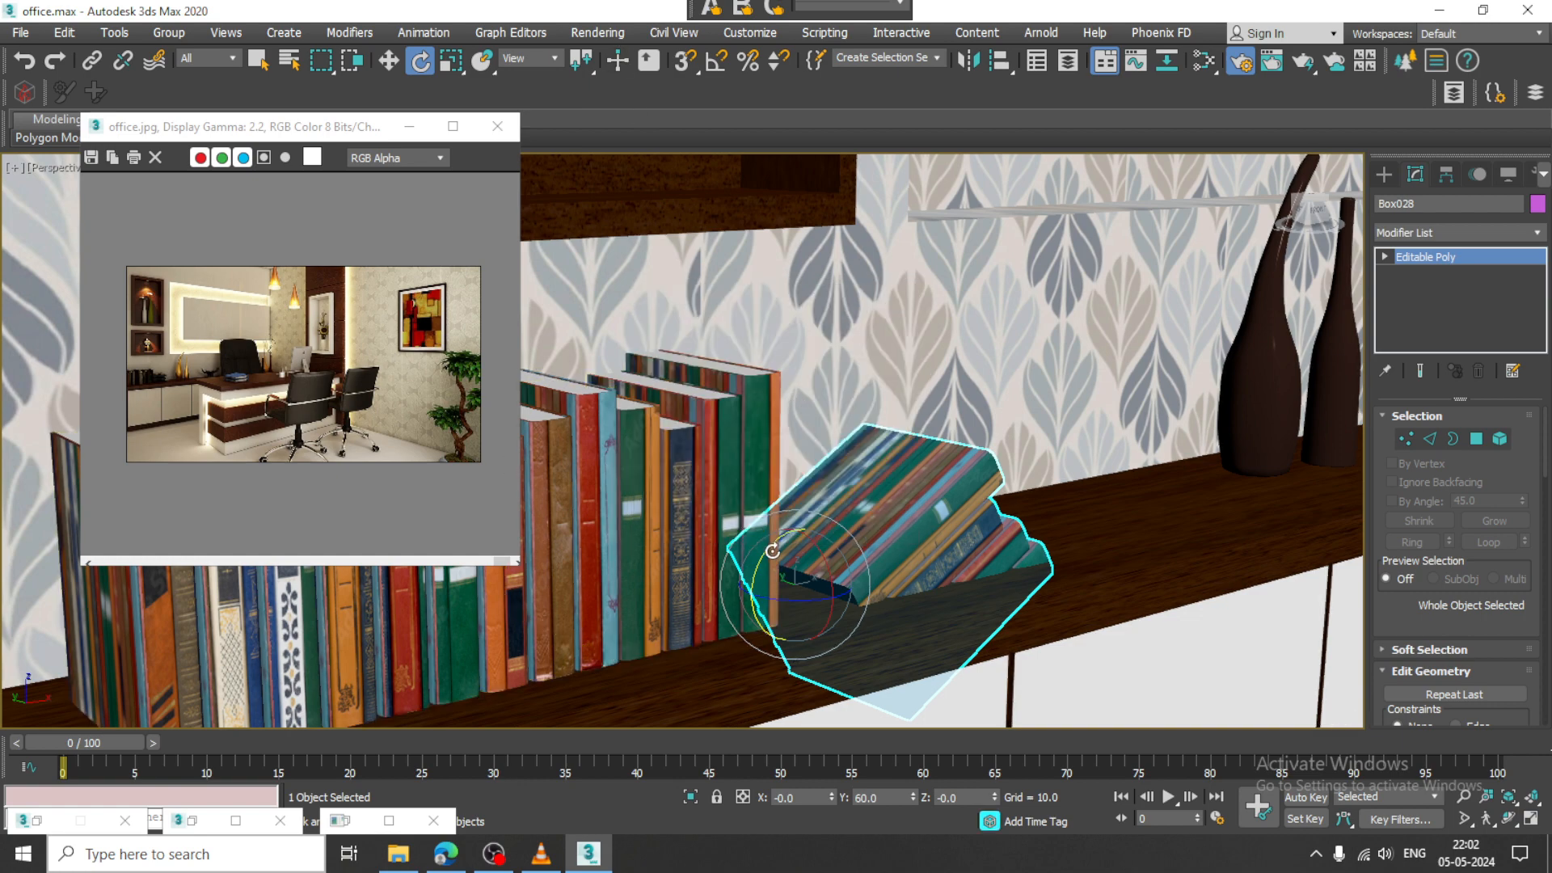
# Rotate the copied book group back upright, bringing its Y rotation to 0
pyautogui.moveTo(770, 546); pyautogui.dragTo(718, 619)
pyautogui.hotkey('ctrl', 'z')
pyautogui.moveTo(762, 558); pyautogui.dragTo(705, 660)
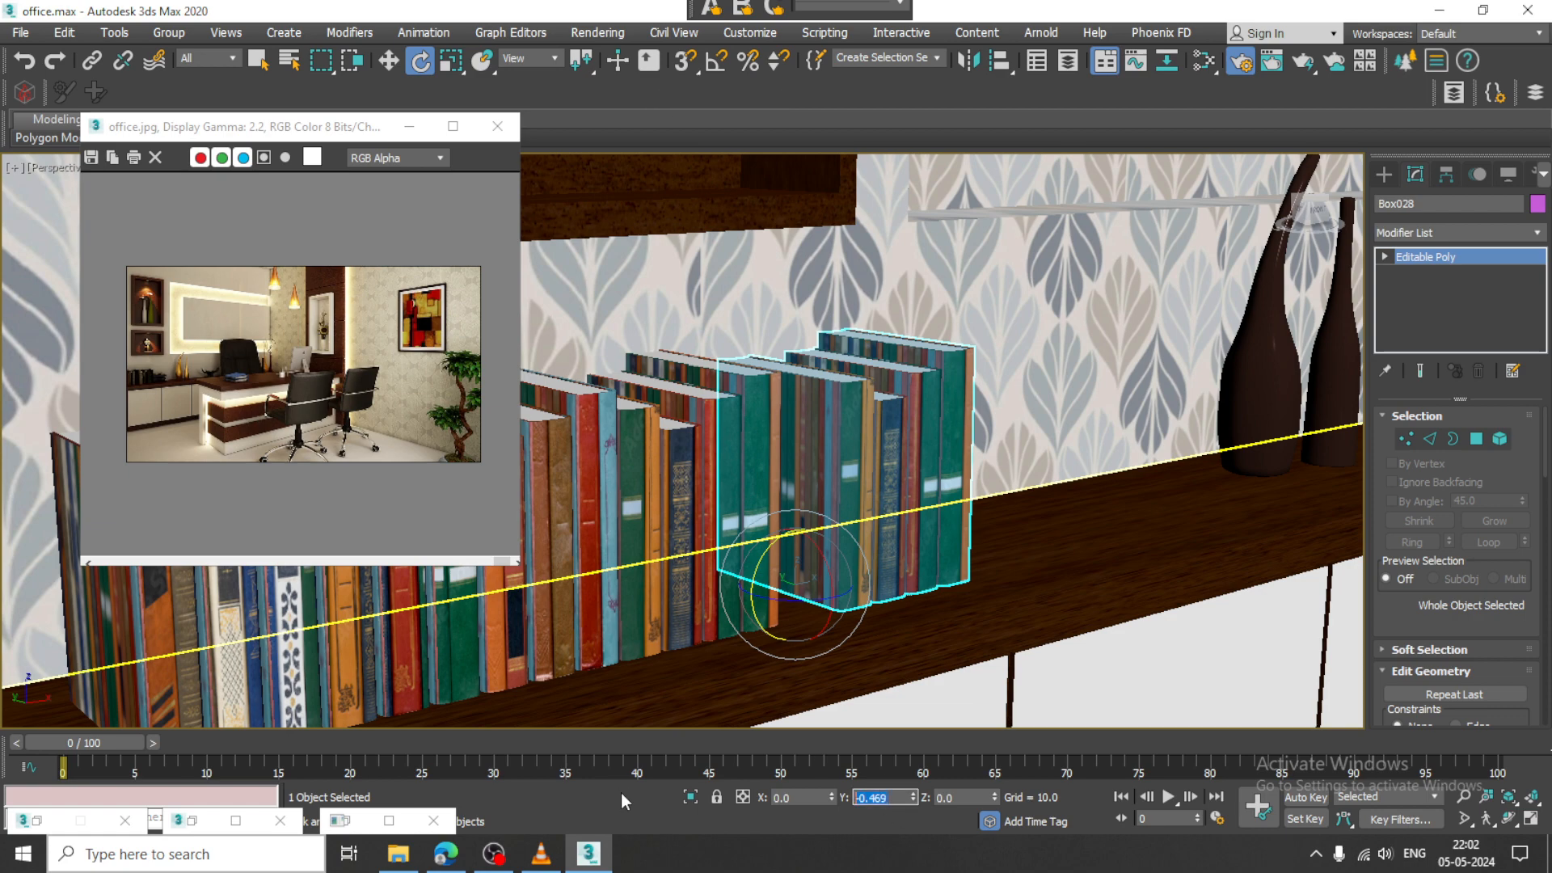
pyautogui.press('Return')
# With angle snap on, rotate the copied book group 90 degrees about Y and raise it about 12 units so it lies flat
pyautogui.click(716, 60)
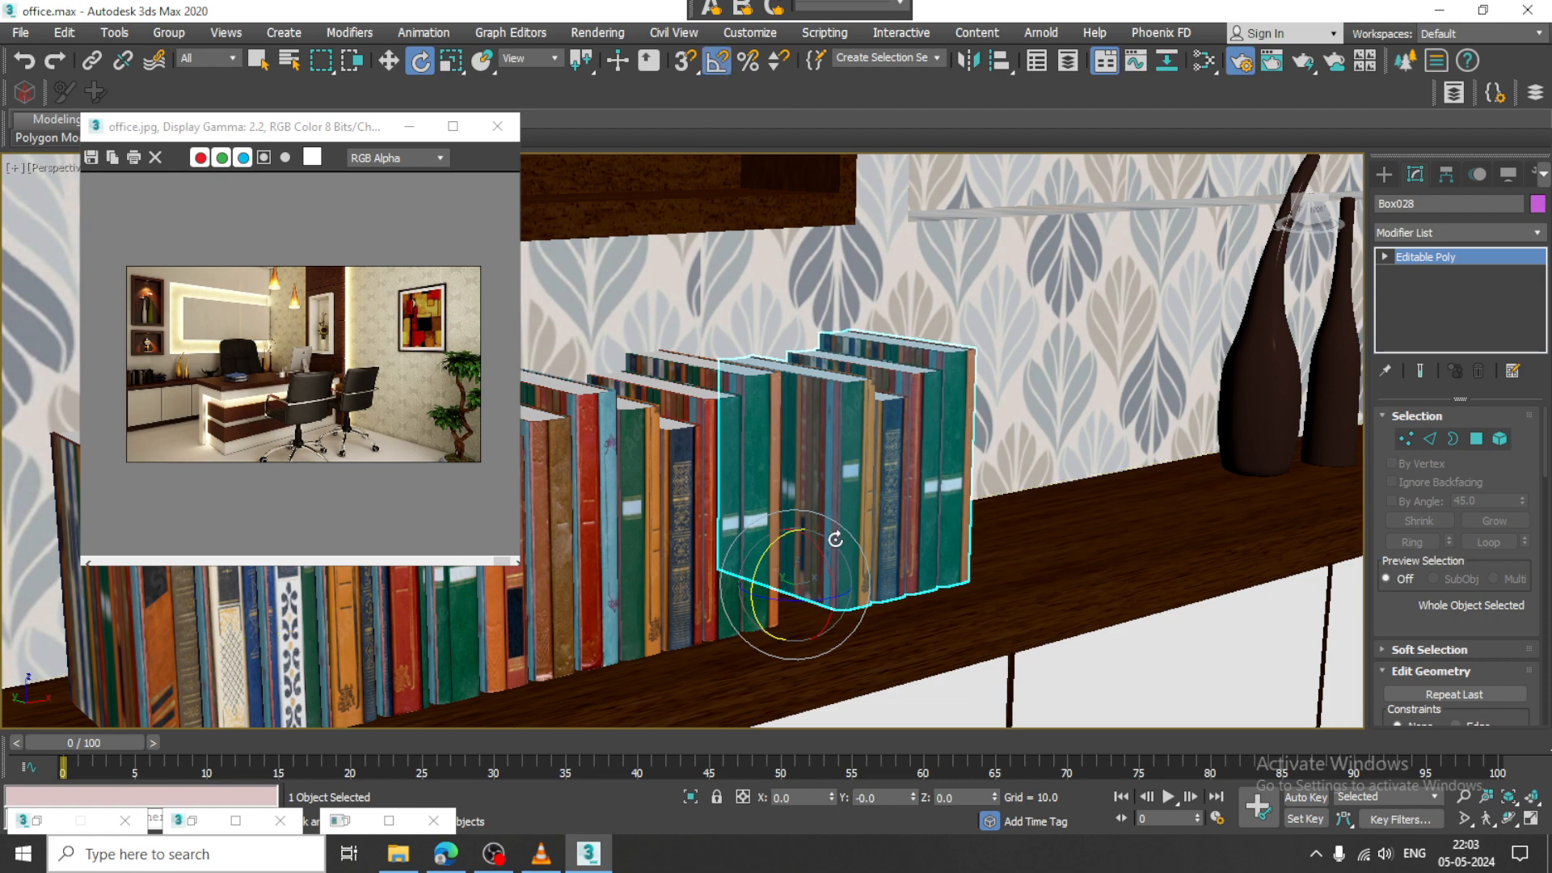
pyautogui.moveTo(749, 578); pyautogui.dragTo(807, 307)
pyautogui.press('w')
pyautogui.hotkey('ctrl', 'z')
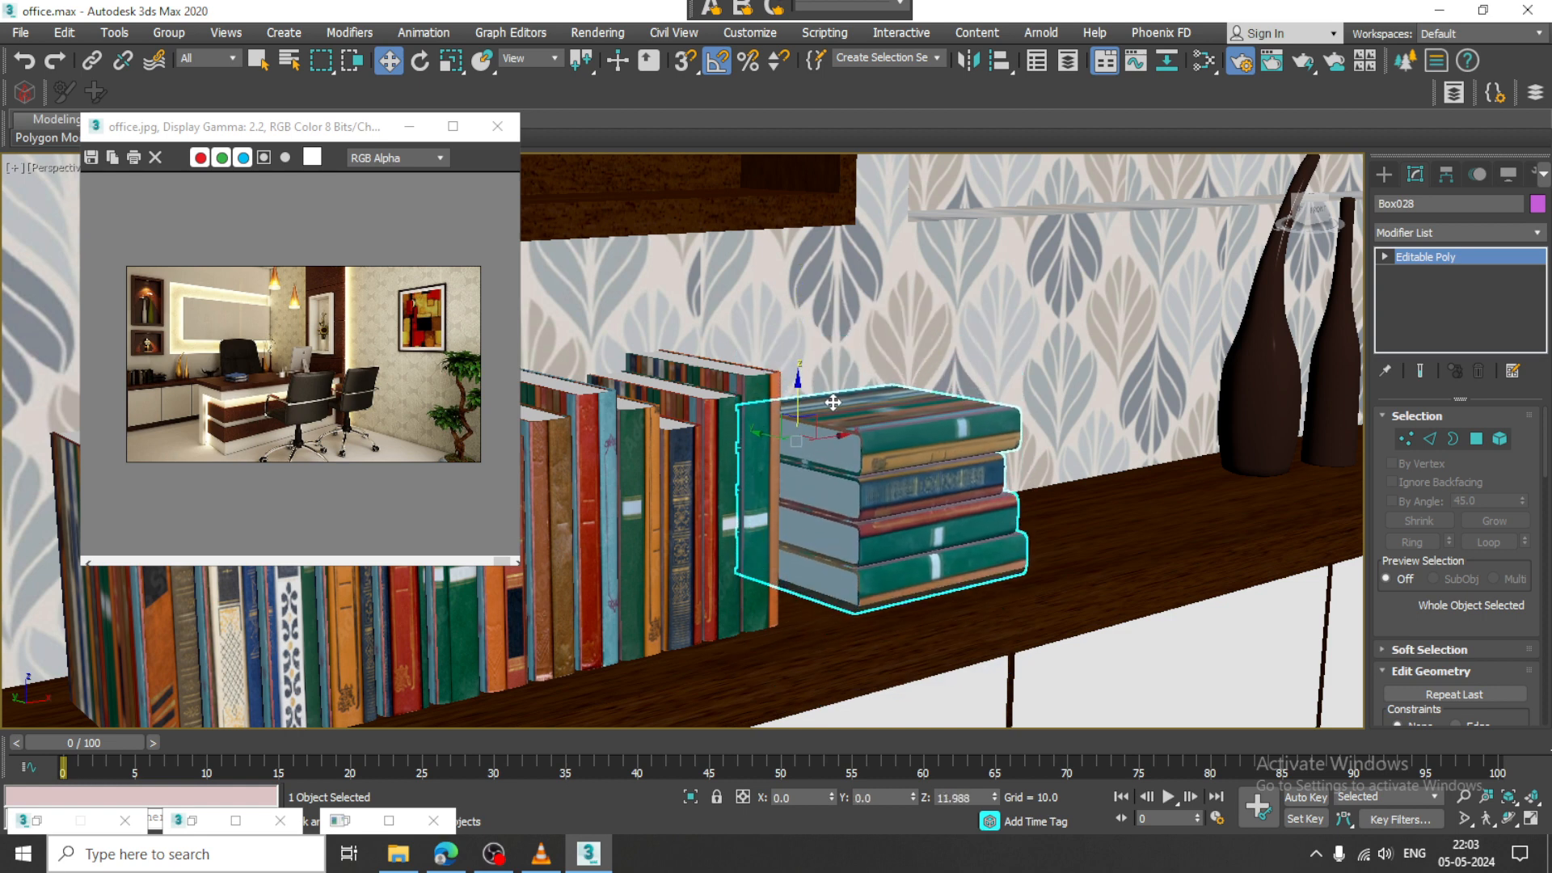
# Turn off angle snap and rotate the flat book stack freely by a small angle about Z
pyautogui.press('e')
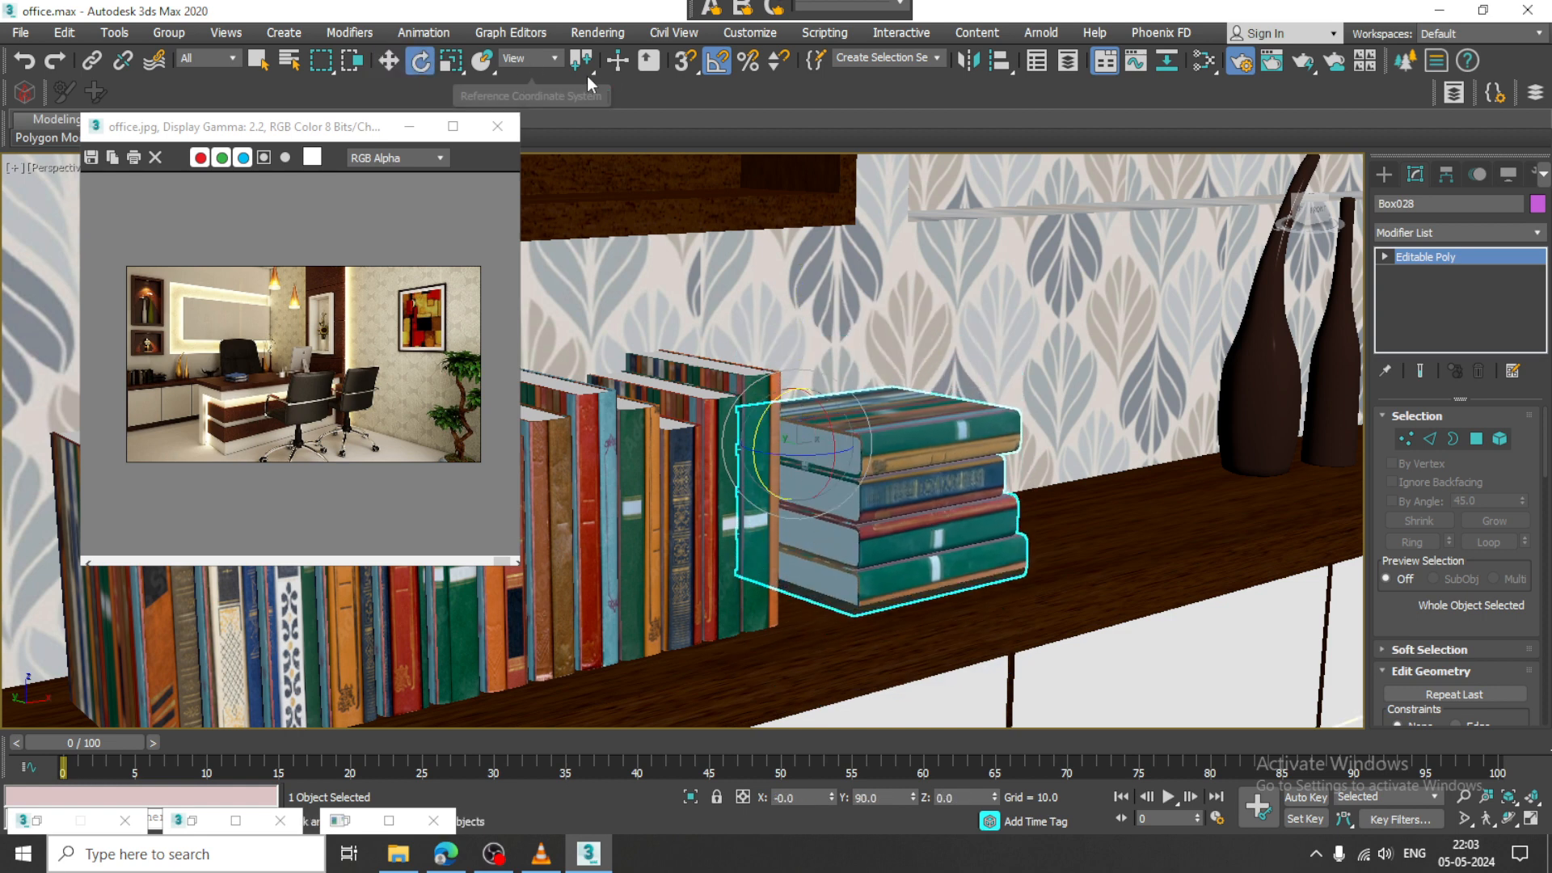
pyautogui.click(715, 64)
pyautogui.moveTo(780, 459); pyautogui.dragTo(845, 462)
# Position the flat book stack on the cabinet top beside the upright row at about X -89.26, Y 84.7, Z 52.39
pyautogui.press('w')
pyautogui.keyDown('alt'); pyautogui.moveTo(849, 420); pyautogui.dragTo(808, 485, button='middle'); pyautogui.keyUp('alt')
pyautogui.moveTo(772, 452); pyautogui.dragTo(760, 481, button='middle')
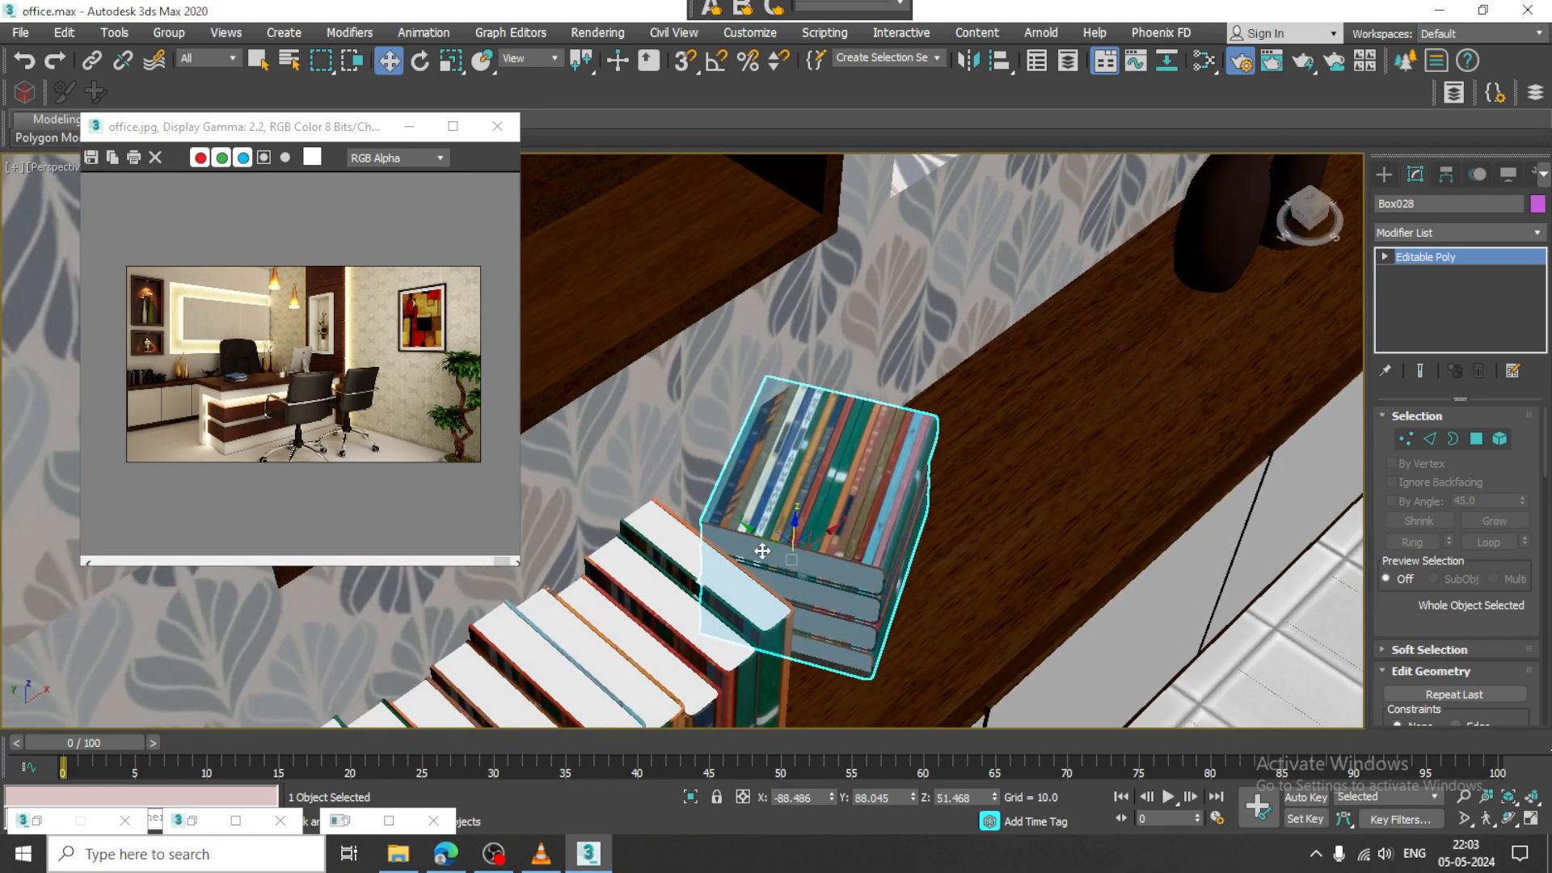
pyautogui.moveTo(774, 539); pyautogui.dragTo(805, 563)
pyautogui.moveTo(805, 562)
pyautogui.keyDown('alt'); pyautogui.mouseDown(button='middle')
pyautogui.moveTo(806, 454)
pyautogui.moveTo(803, 562)
pyautogui.mouseUp(button='middle'); pyautogui.keyUp('alt')
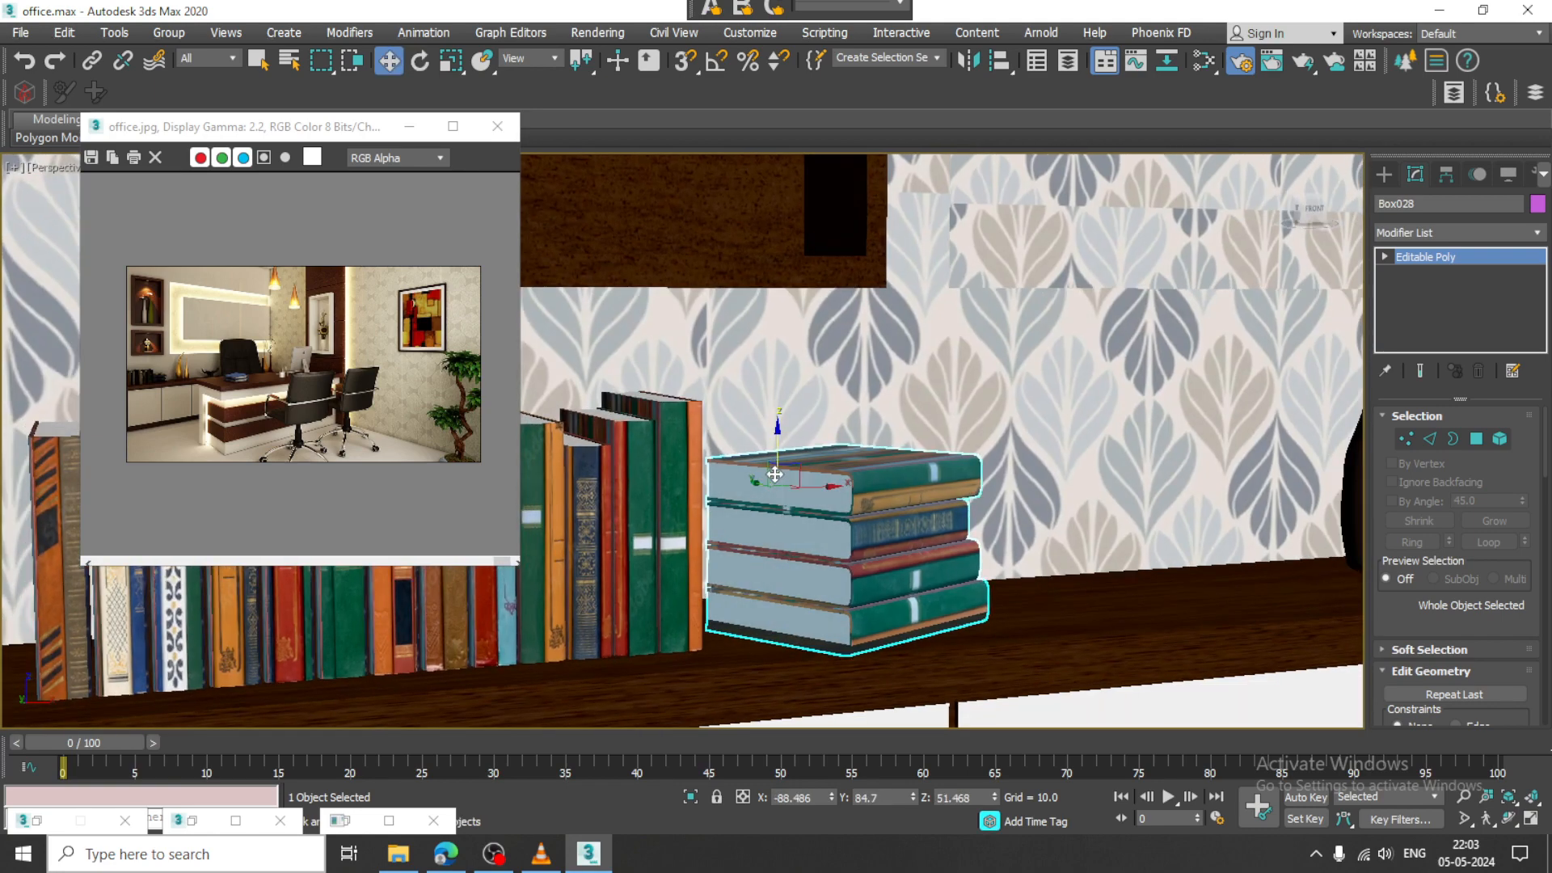
pyautogui.moveTo(774, 474); pyautogui.dragTo(793, 455)
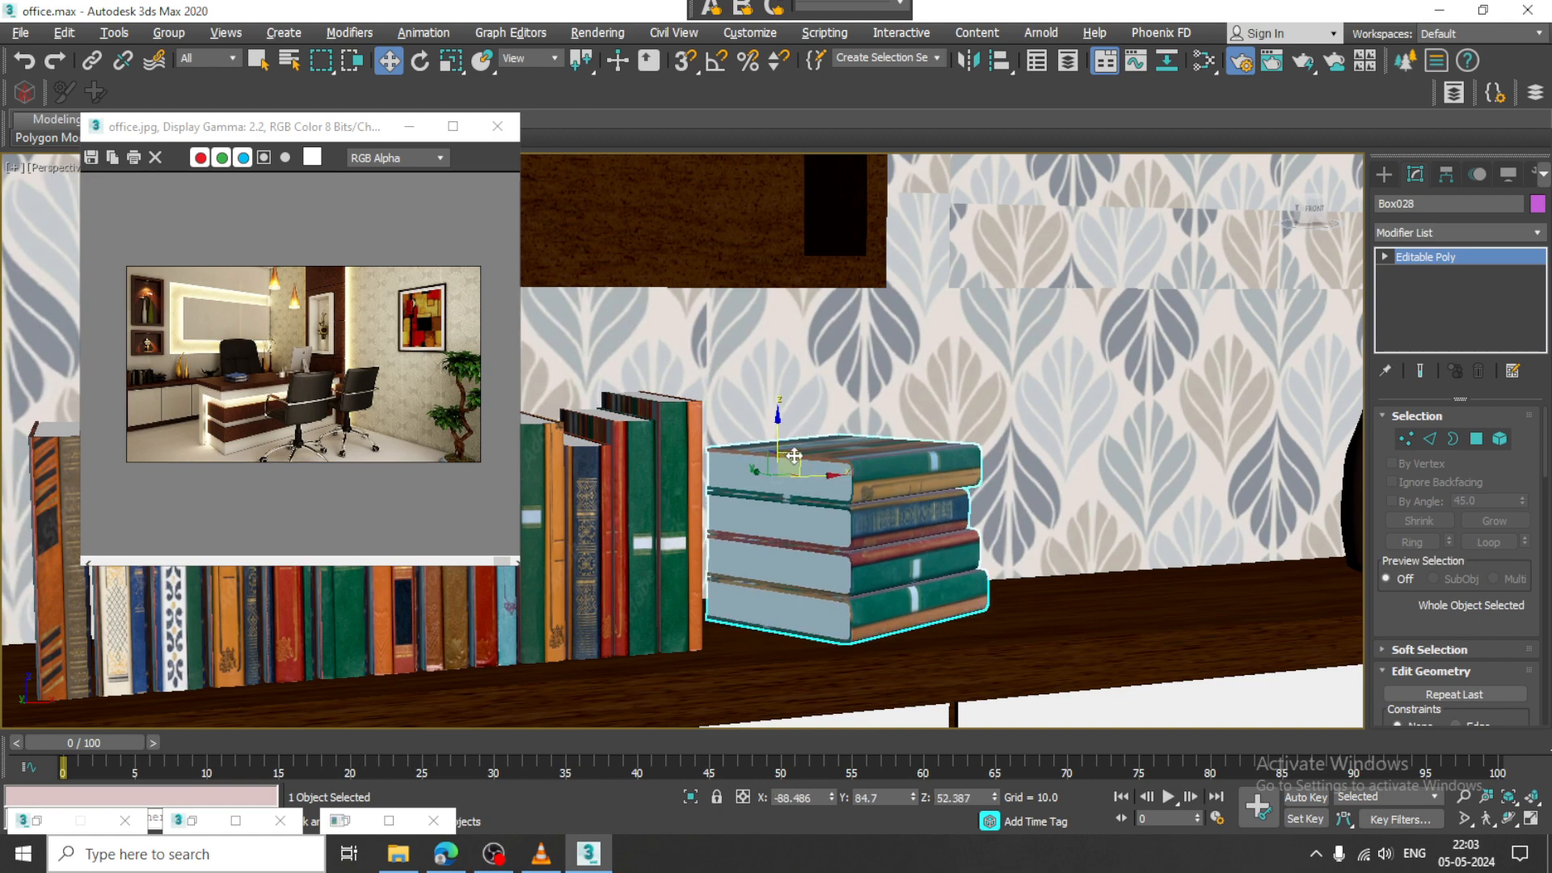
pyautogui.keyDown('alt'); pyautogui.moveTo(793, 457); pyautogui.dragTo(805, 477, button='middle'); pyautogui.keyUp('alt')
pyautogui.moveTo(827, 477); pyautogui.dragTo(815, 478)
# Create a VRayLightMtl and assign it to the ceiling light fittings in the upper and lower wall niches
pyautogui.scroll(-5, 821, 484)
pyautogui.moveTo(933, 567); pyautogui.dragTo(762, 509, button='middle')
pyautogui.scroll(-4, 762, 509)
pyautogui.moveTo(870, 488); pyautogui.dragTo(772, 491, button='middle')
pyautogui.keyDown('alt'); pyautogui.moveTo(921, 485); pyautogui.dragTo(971, 484, button='middle'); pyautogui.keyUp('alt')
pyautogui.moveTo(731, 446); pyautogui.dragTo(1194, 545, button='middle')
pyautogui.moveTo(914, 396); pyautogui.dragTo(840, 508, button='middle')
pyautogui.scroll(3, 840, 507)
pyautogui.click(827, 321)
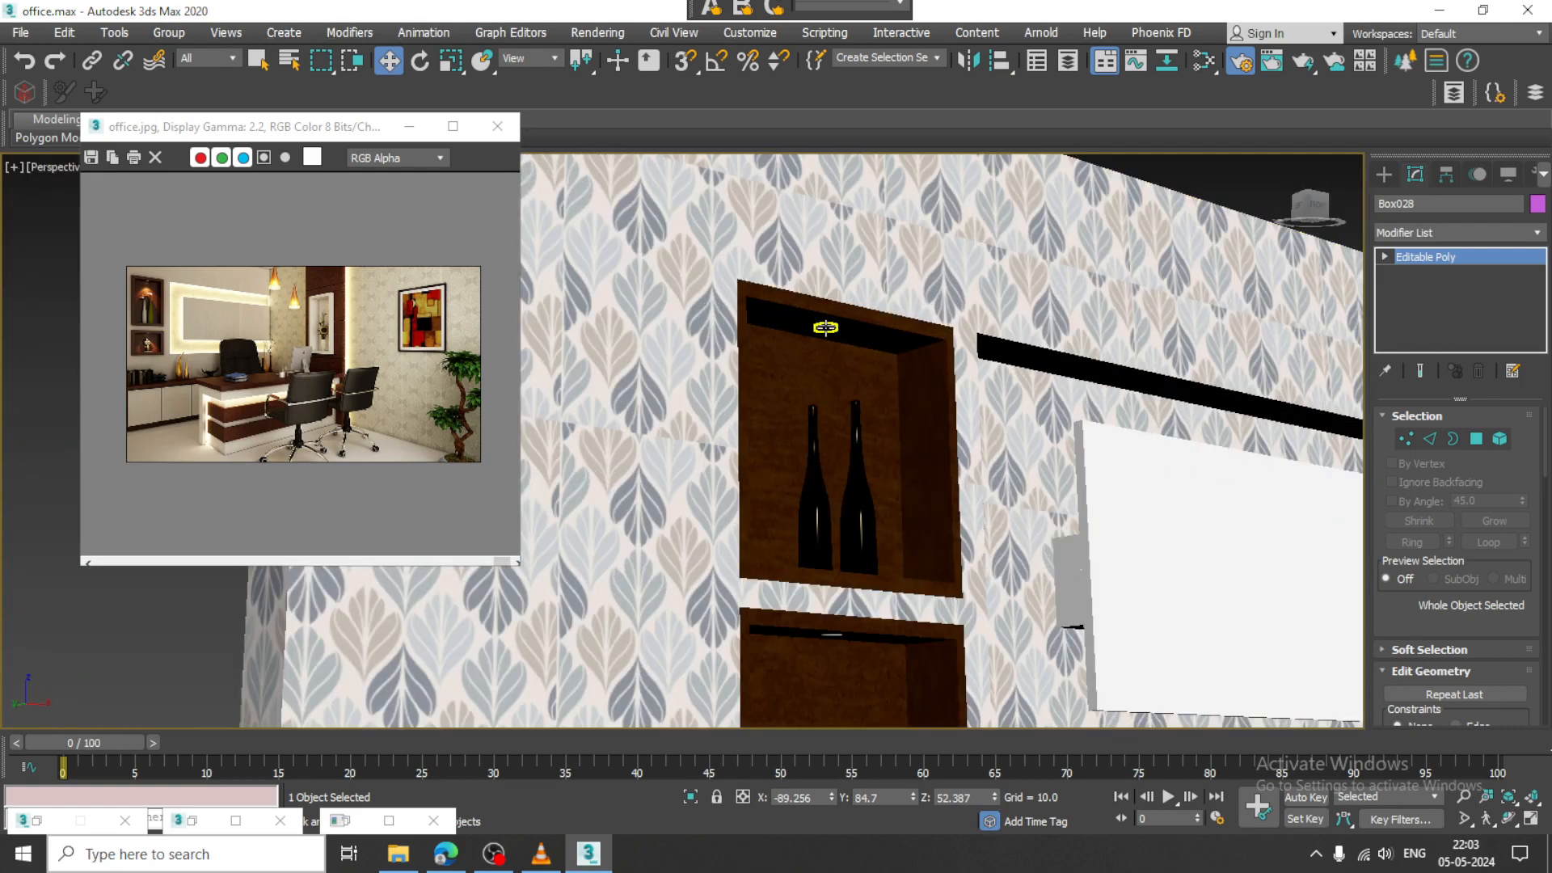
pyautogui.scroll(2, 849, 658)
pyautogui.keyDown('ctrl'); pyautogui.click(823, 620); pyautogui.keyUp('ctrl')
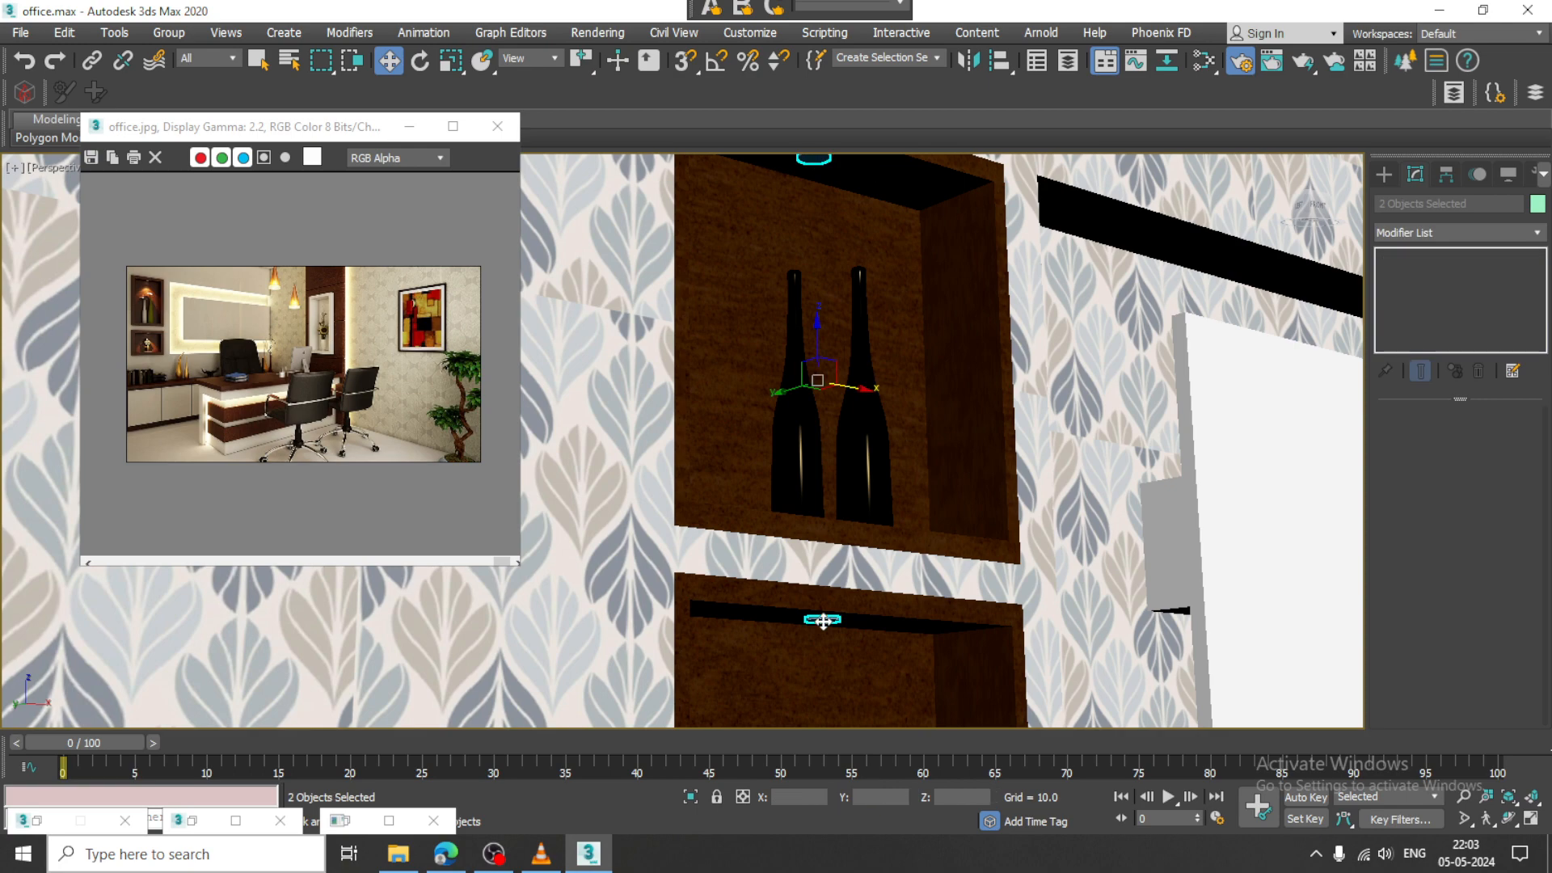
pyautogui.press('m')
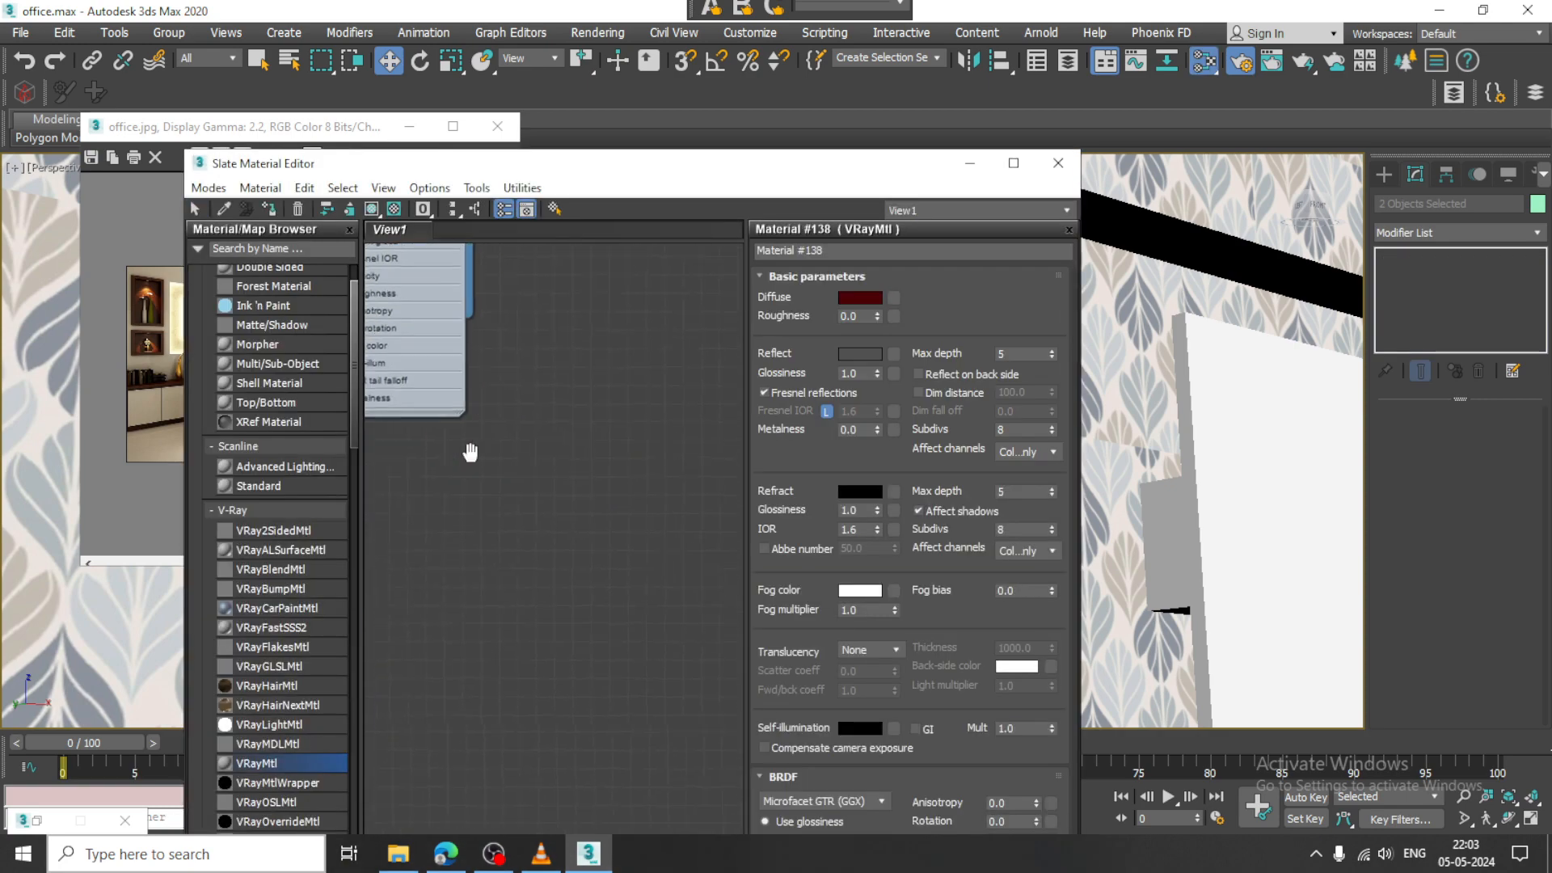
pyautogui.moveTo(298, 727); pyautogui.dragTo(604, 361)
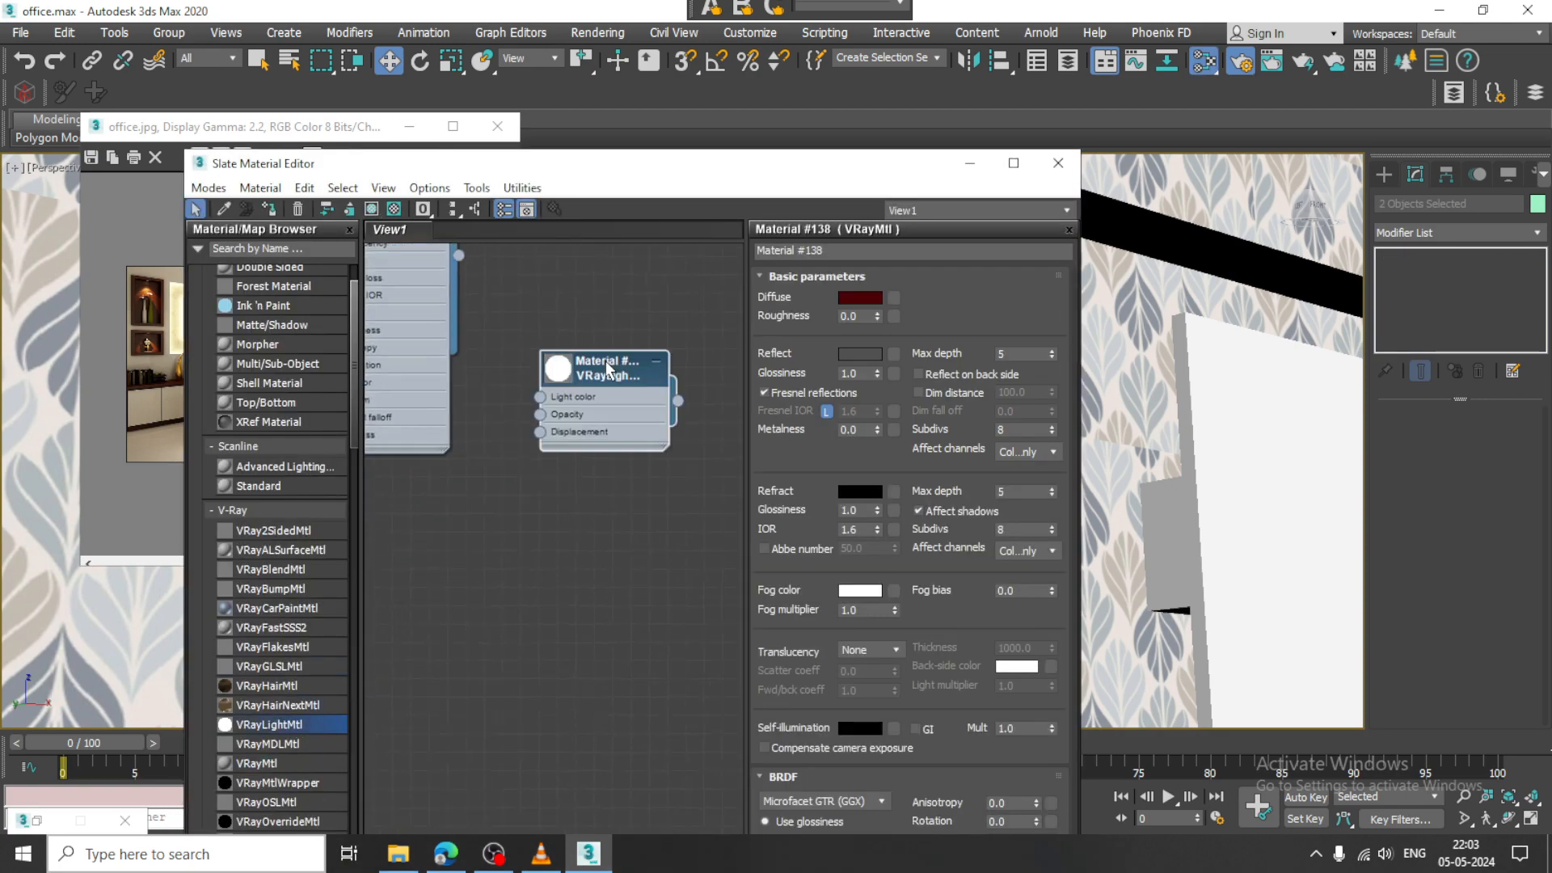
pyautogui.click(270, 209)
pyautogui.click(970, 164)
pyautogui.scroll(-5, 1014, 309)
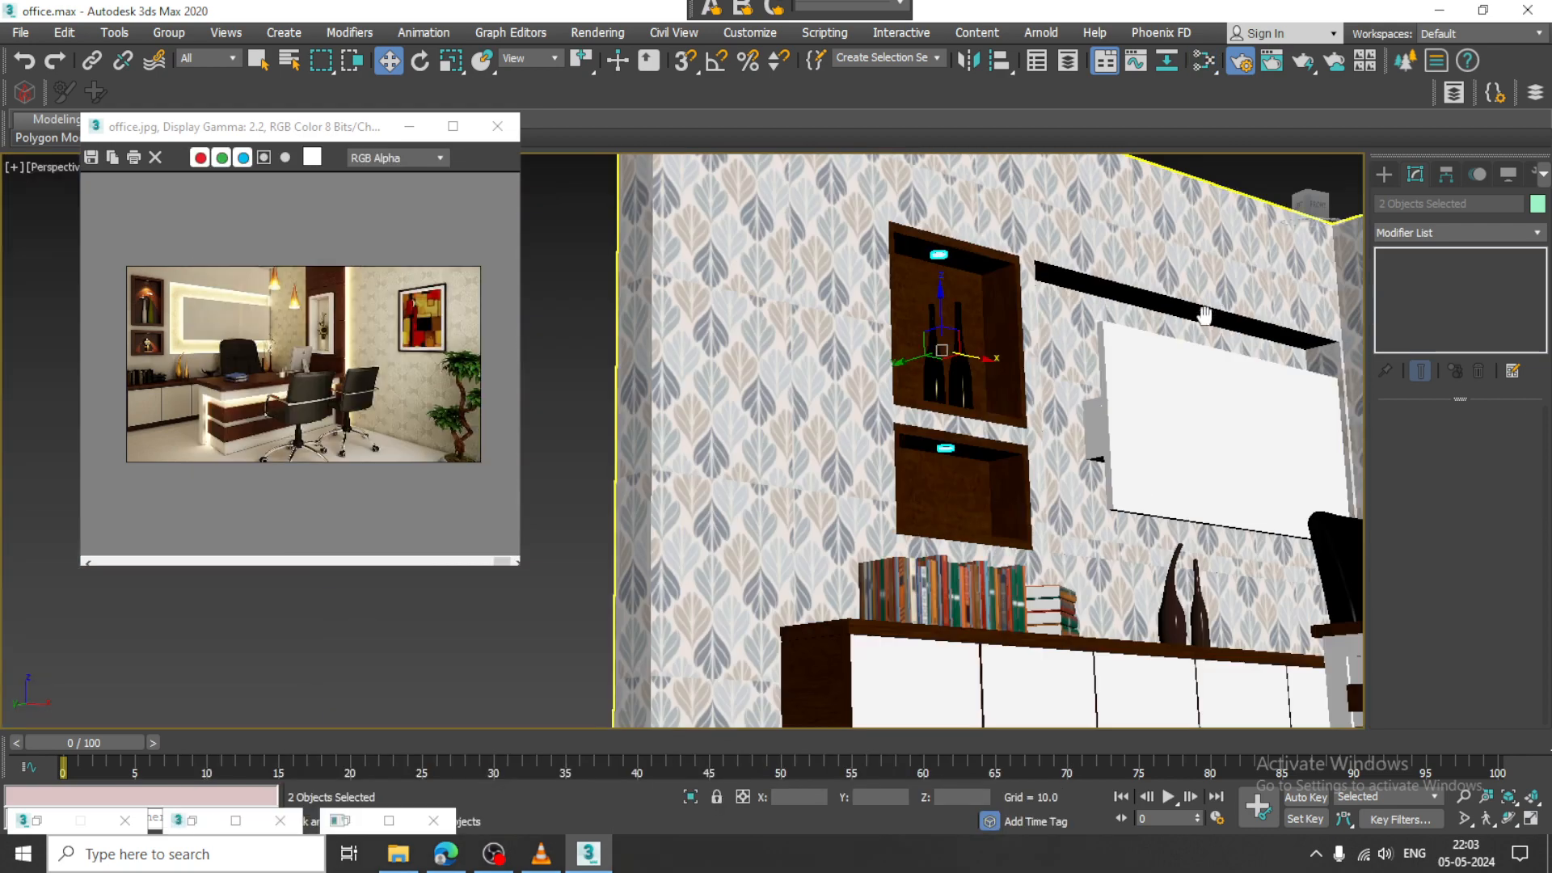
pyautogui.moveTo(1202, 315); pyautogui.dragTo(930, 473, button='middle')
pyautogui.click(1031, 254)
pyautogui.press('F4')
pyautogui.press('F4')
pyautogui.moveTo(929, 472); pyautogui.dragTo(834, 378, button='middle')
pyautogui.press('F4')
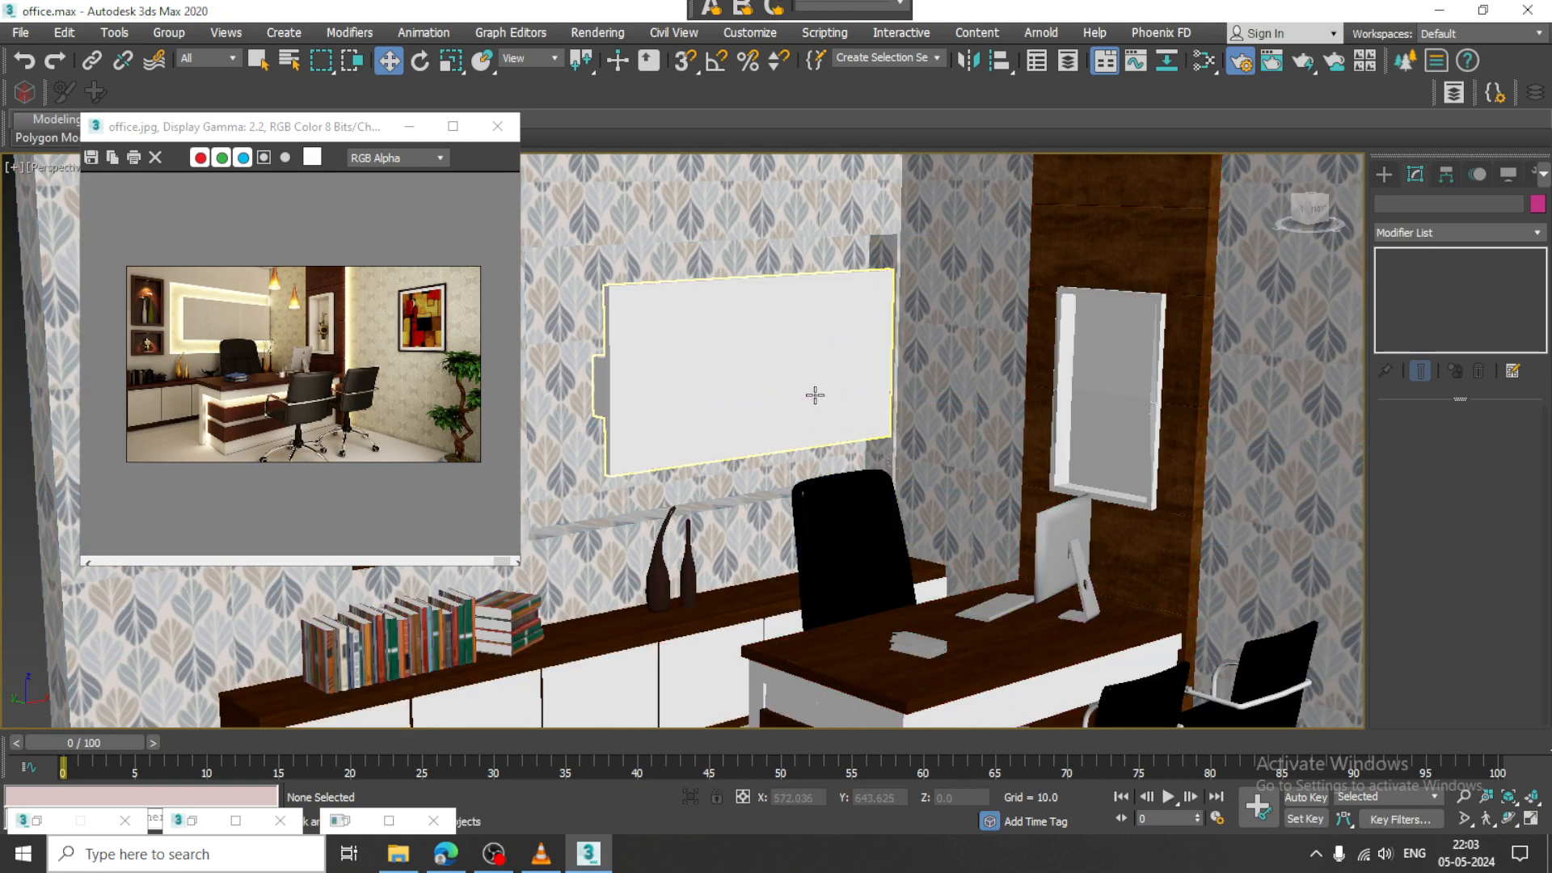
pyautogui.moveTo(1097, 368); pyautogui.dragTo(1103, 174, button='middle')
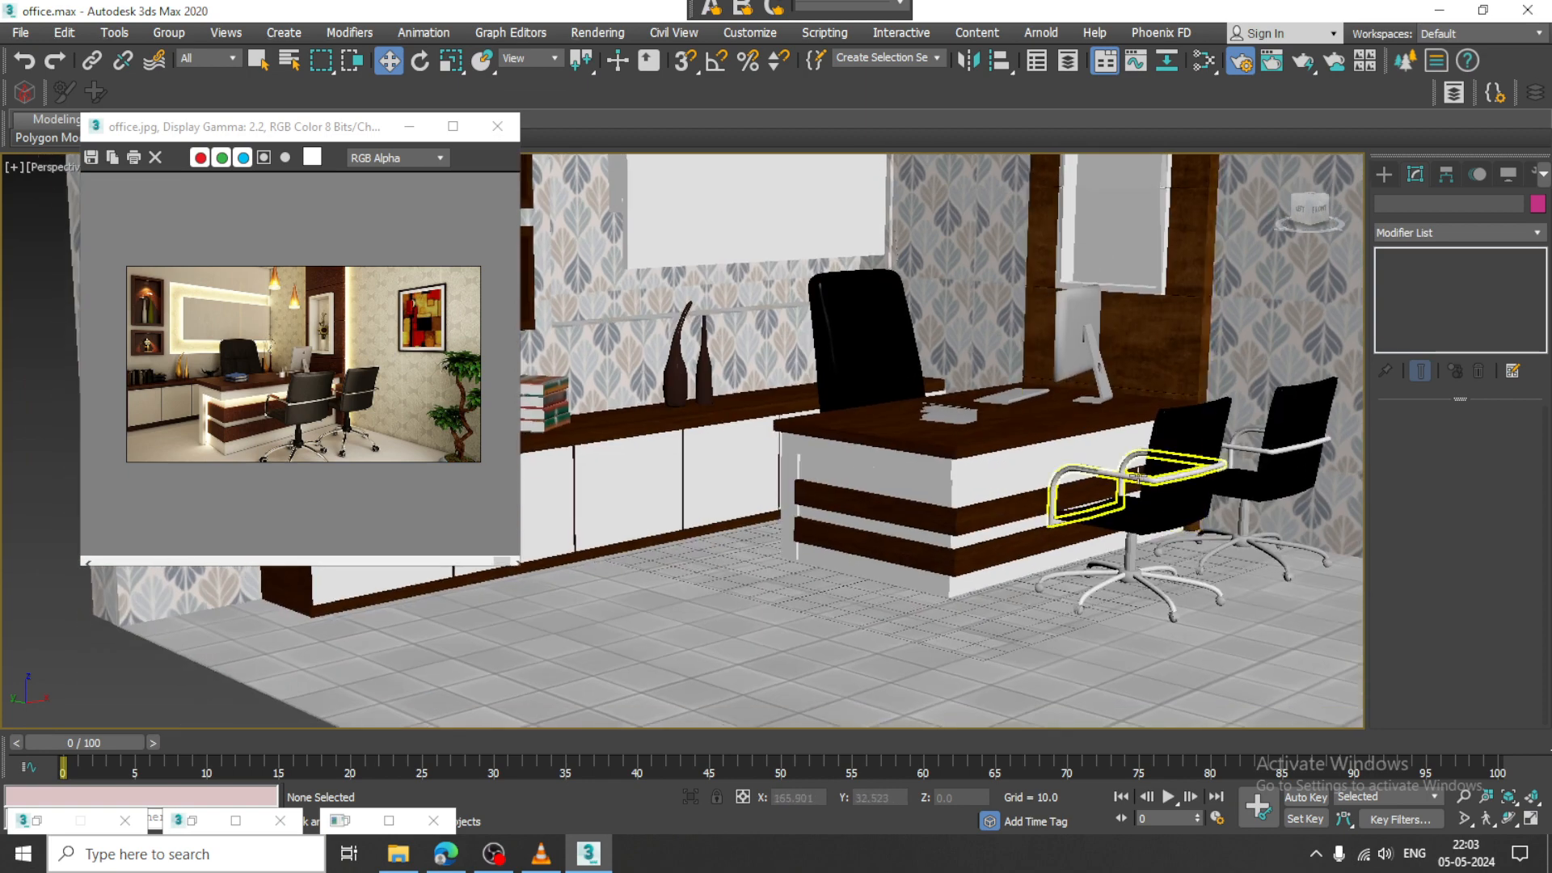
# Select the front visitor chair's central post and test-render the close-up of the chair base
pyautogui.scroll(3, 1132, 509)
pyautogui.moveTo(1132, 509); pyautogui.dragTo(968, 447, button='middle')
pyautogui.scroll(2, 968, 447)
pyautogui.click(913, 557)
pyautogui.scroll(4, 915, 582)
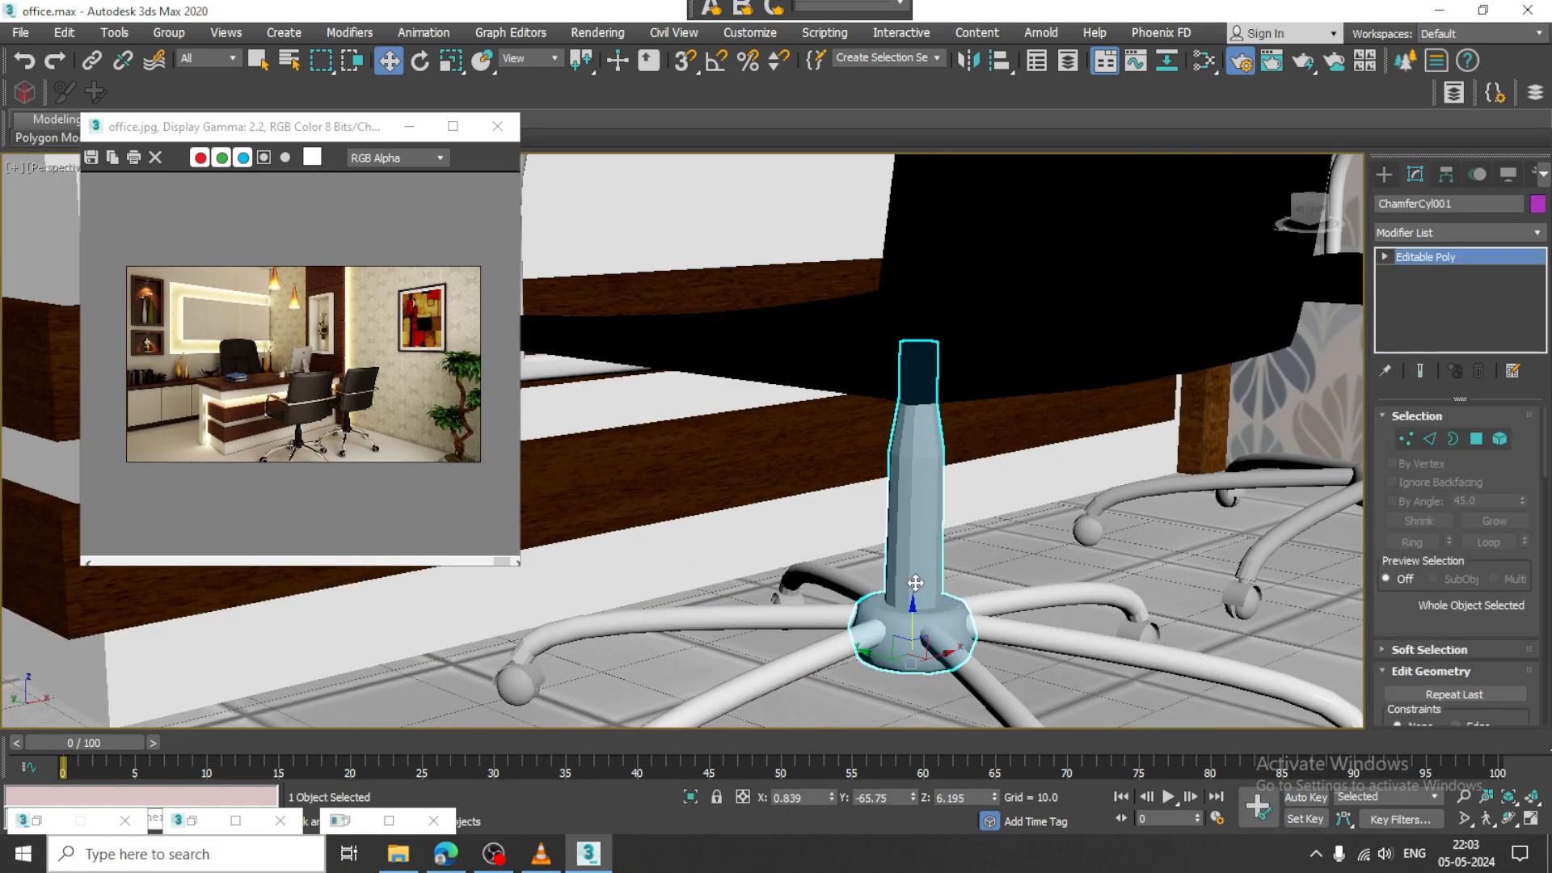
pyautogui.scroll(-2, 911, 584)
pyautogui.click(597, 33)
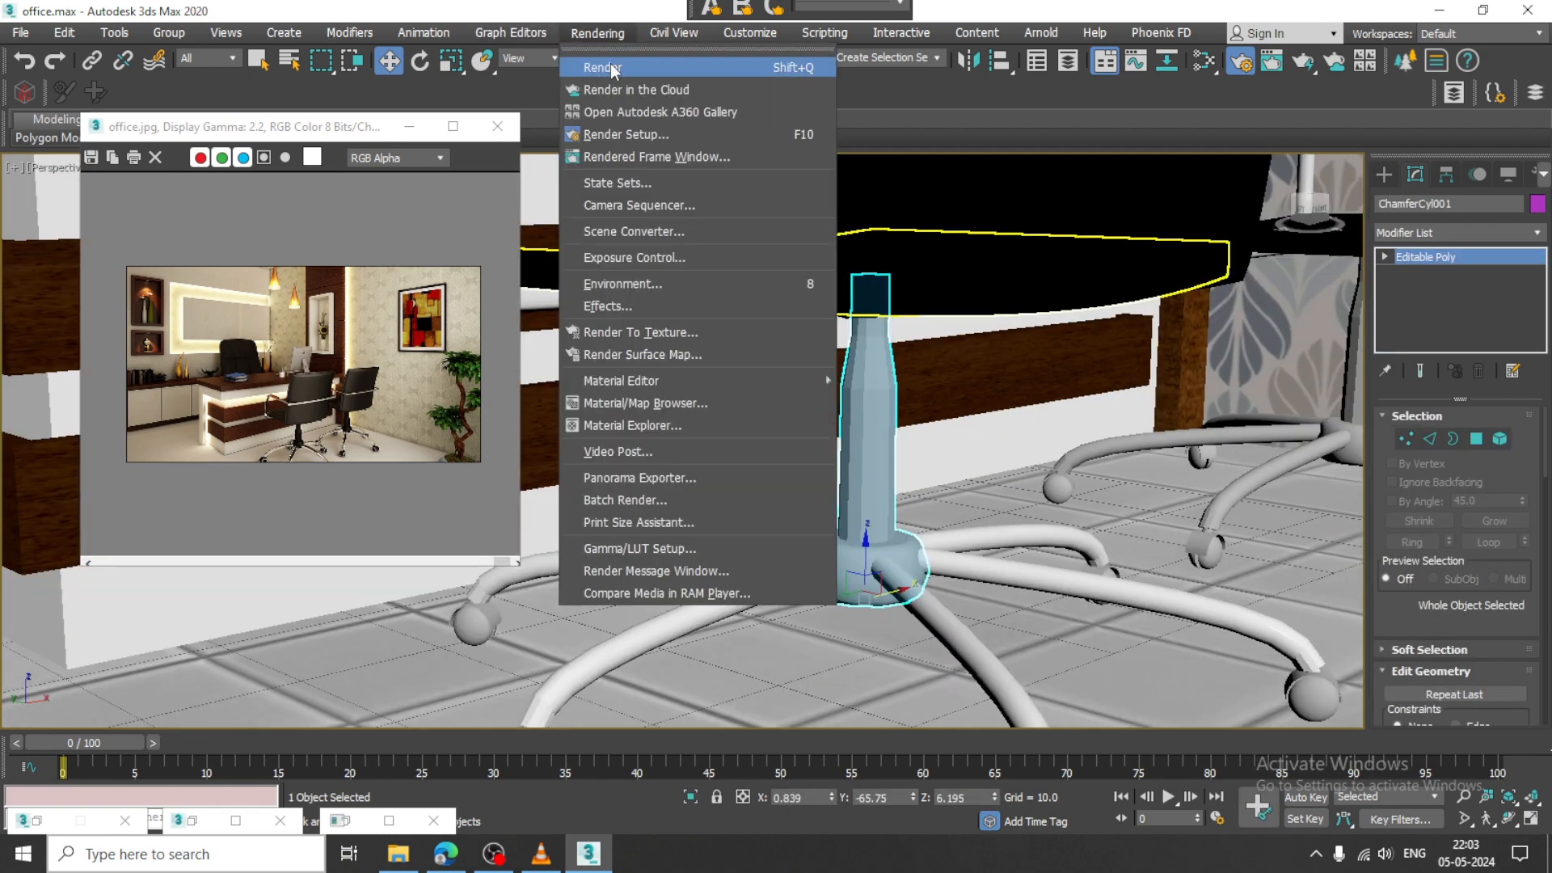
pyautogui.click(609, 63)
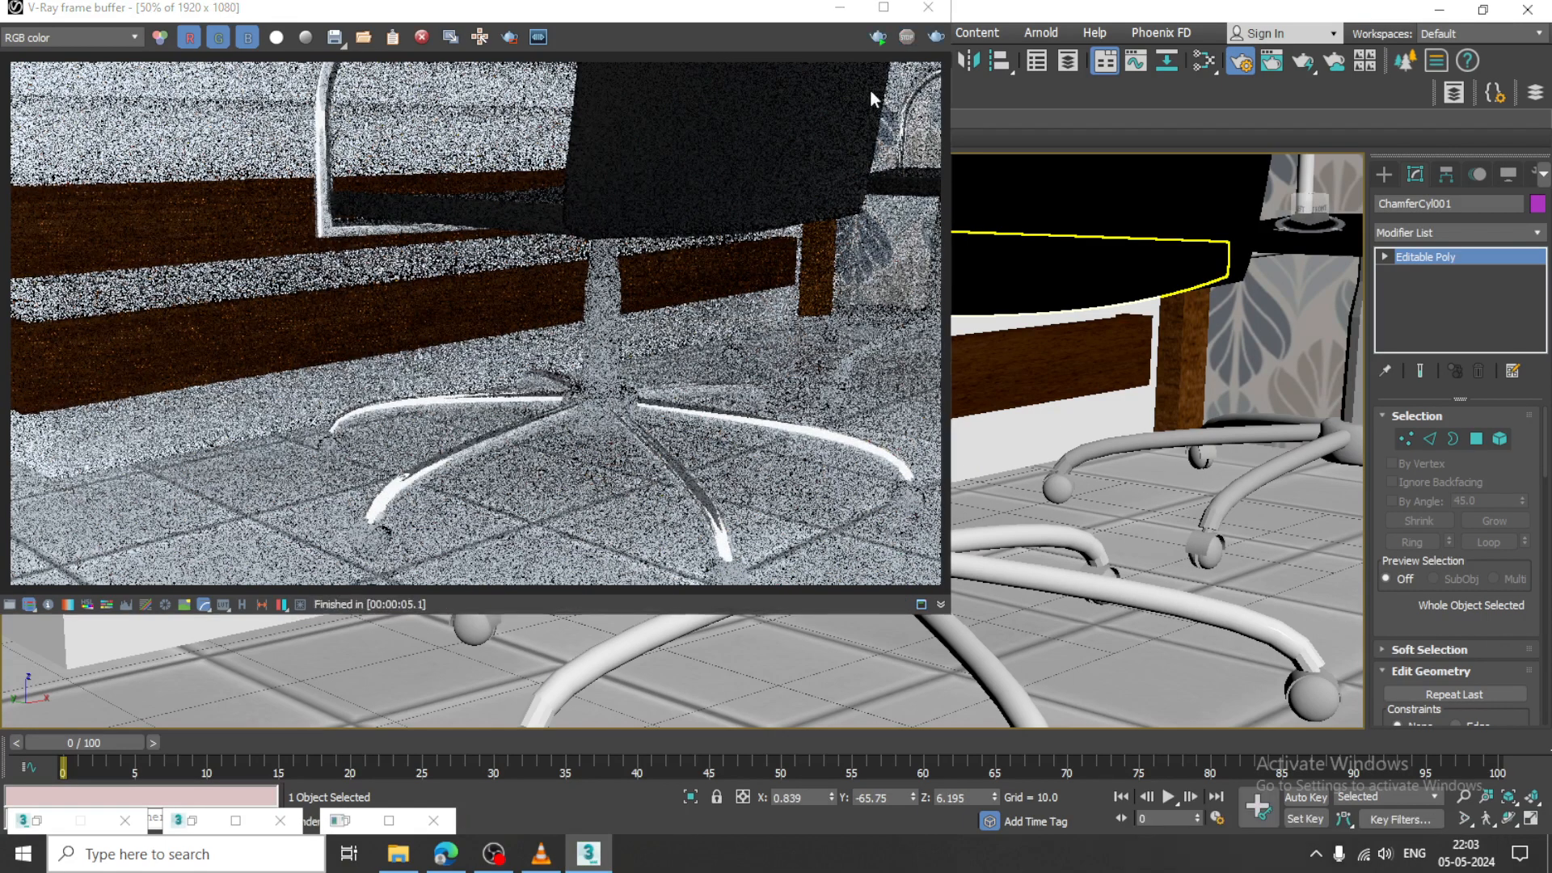
pyautogui.click(928, 7)
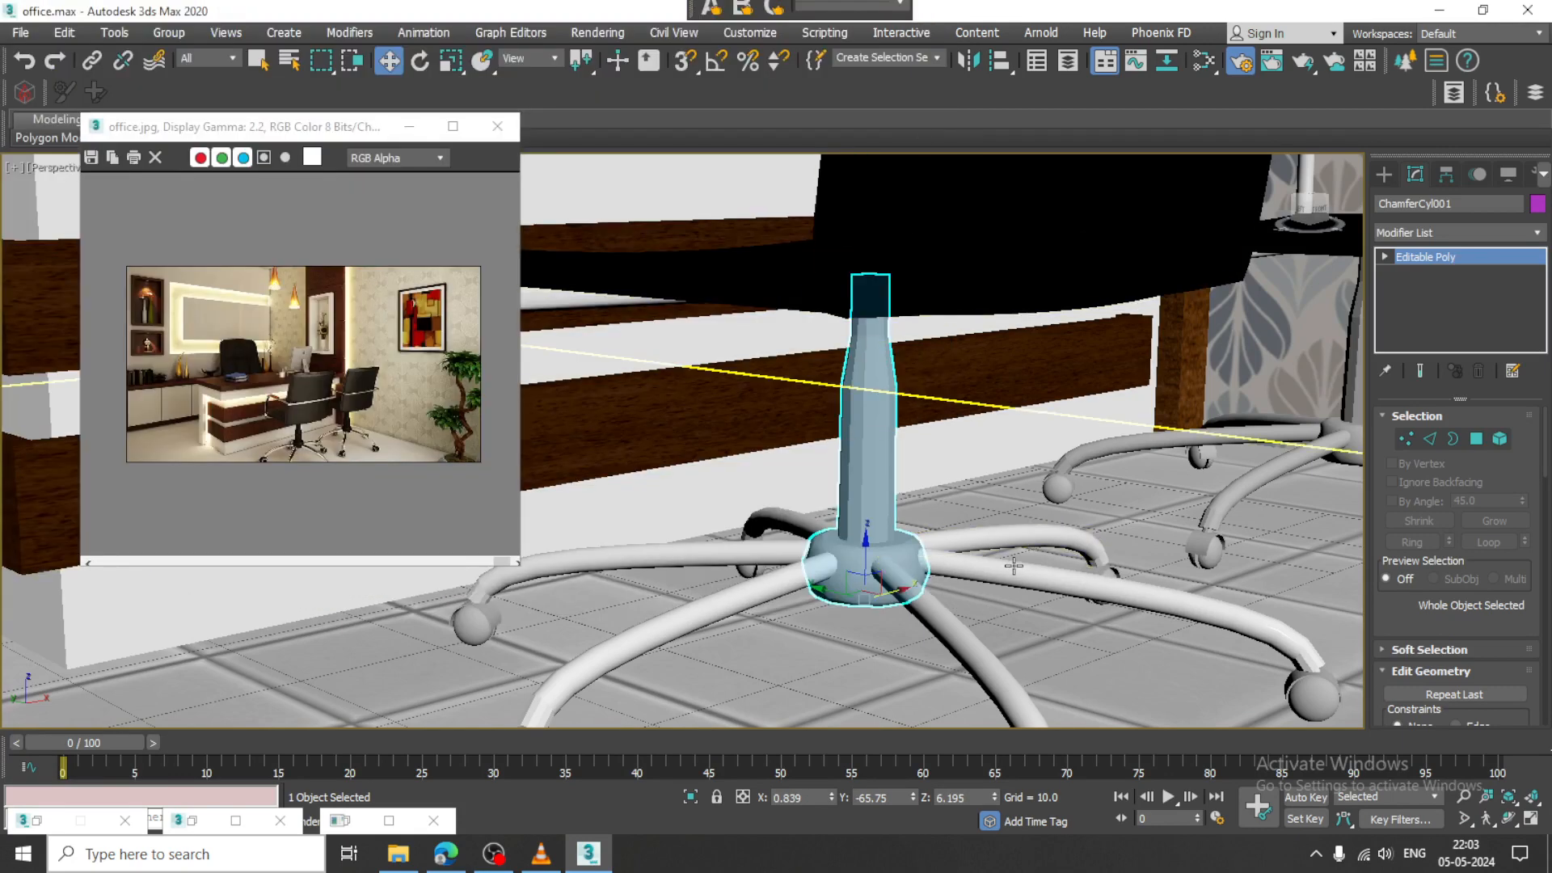
# Select the central posts of both visitor chairs and add a new VRayMtl for them, opening its parameters
pyautogui.scroll(3, 872, 570)
pyautogui.scroll(-4, 1171, 420)
pyautogui.scroll(3, 1147, 413)
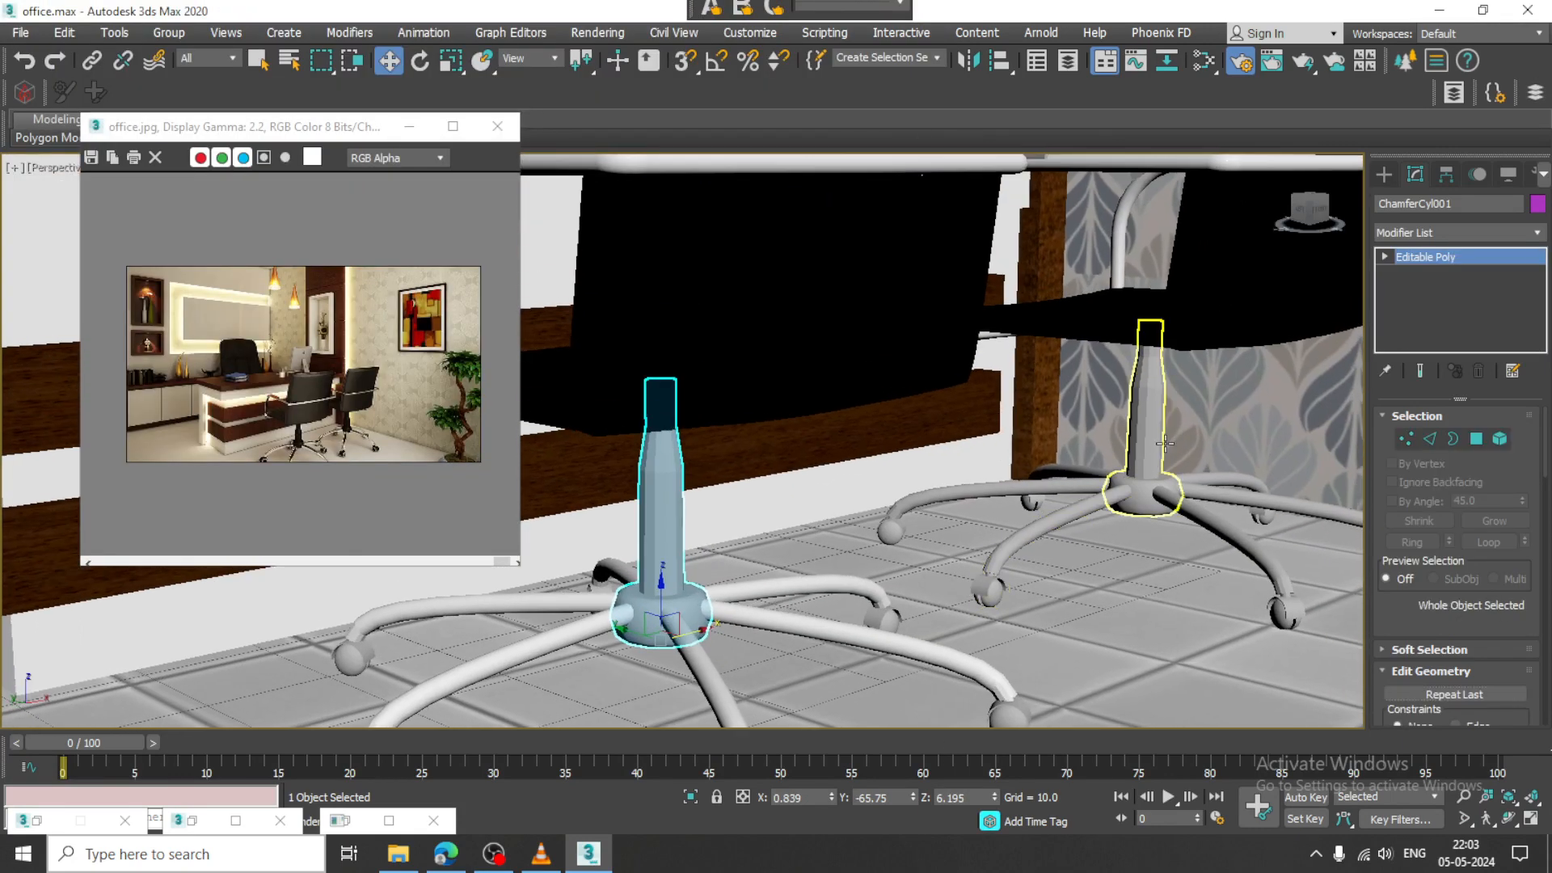
pyautogui.keyDown('ctrl'); pyautogui.click(1144, 409); pyautogui.keyUp('ctrl')
pyautogui.moveTo(974, 429); pyautogui.dragTo(987, 405, button='middle')
pyautogui.press('m')
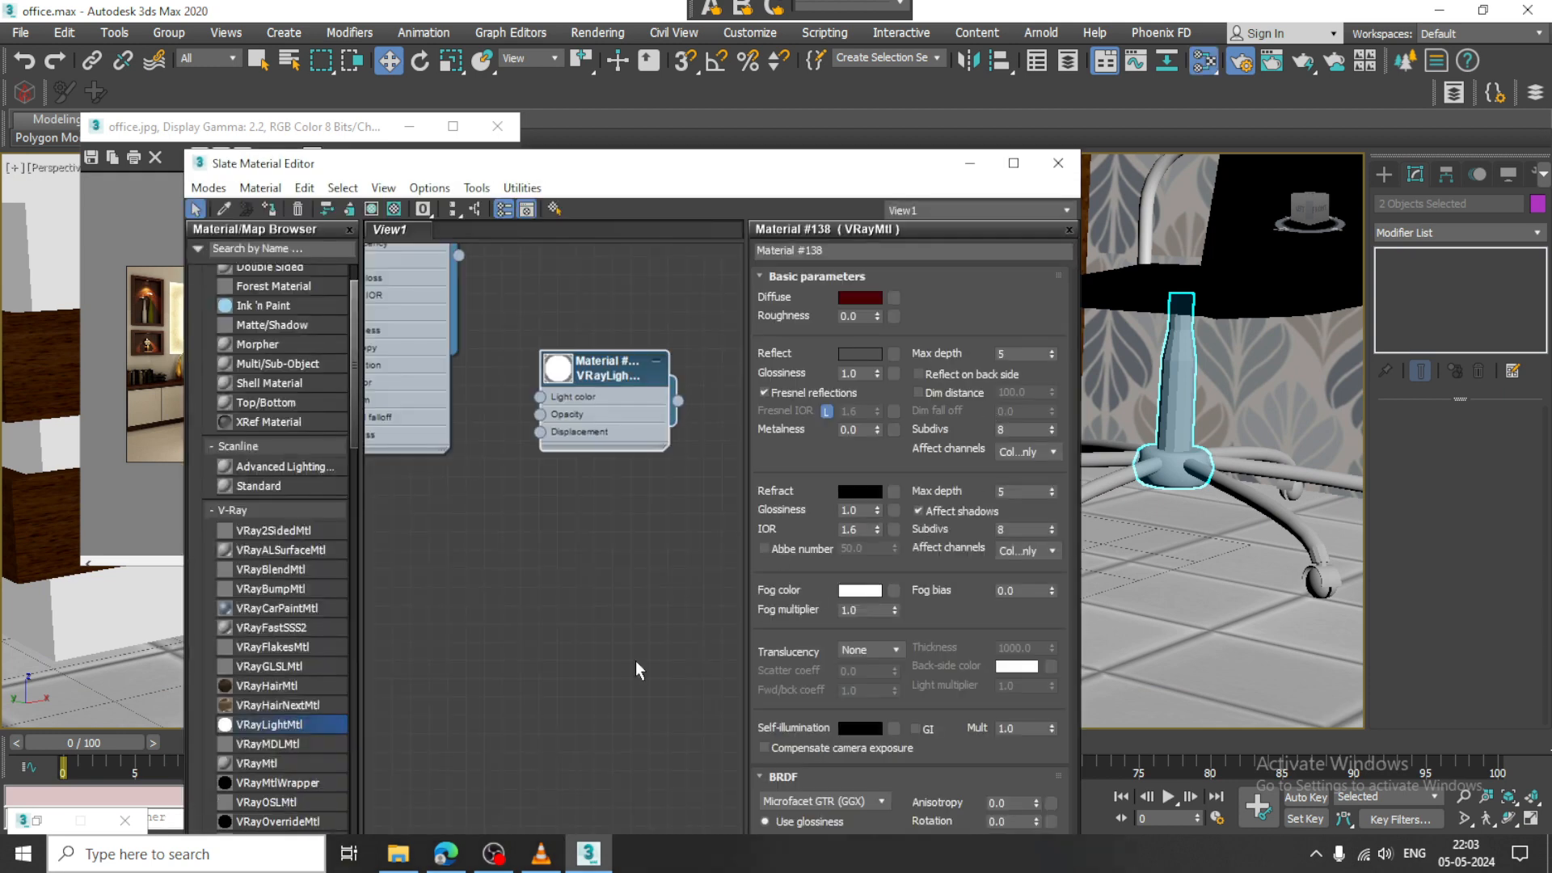
pyautogui.moveTo(271, 763); pyautogui.dragTo(559, 495)
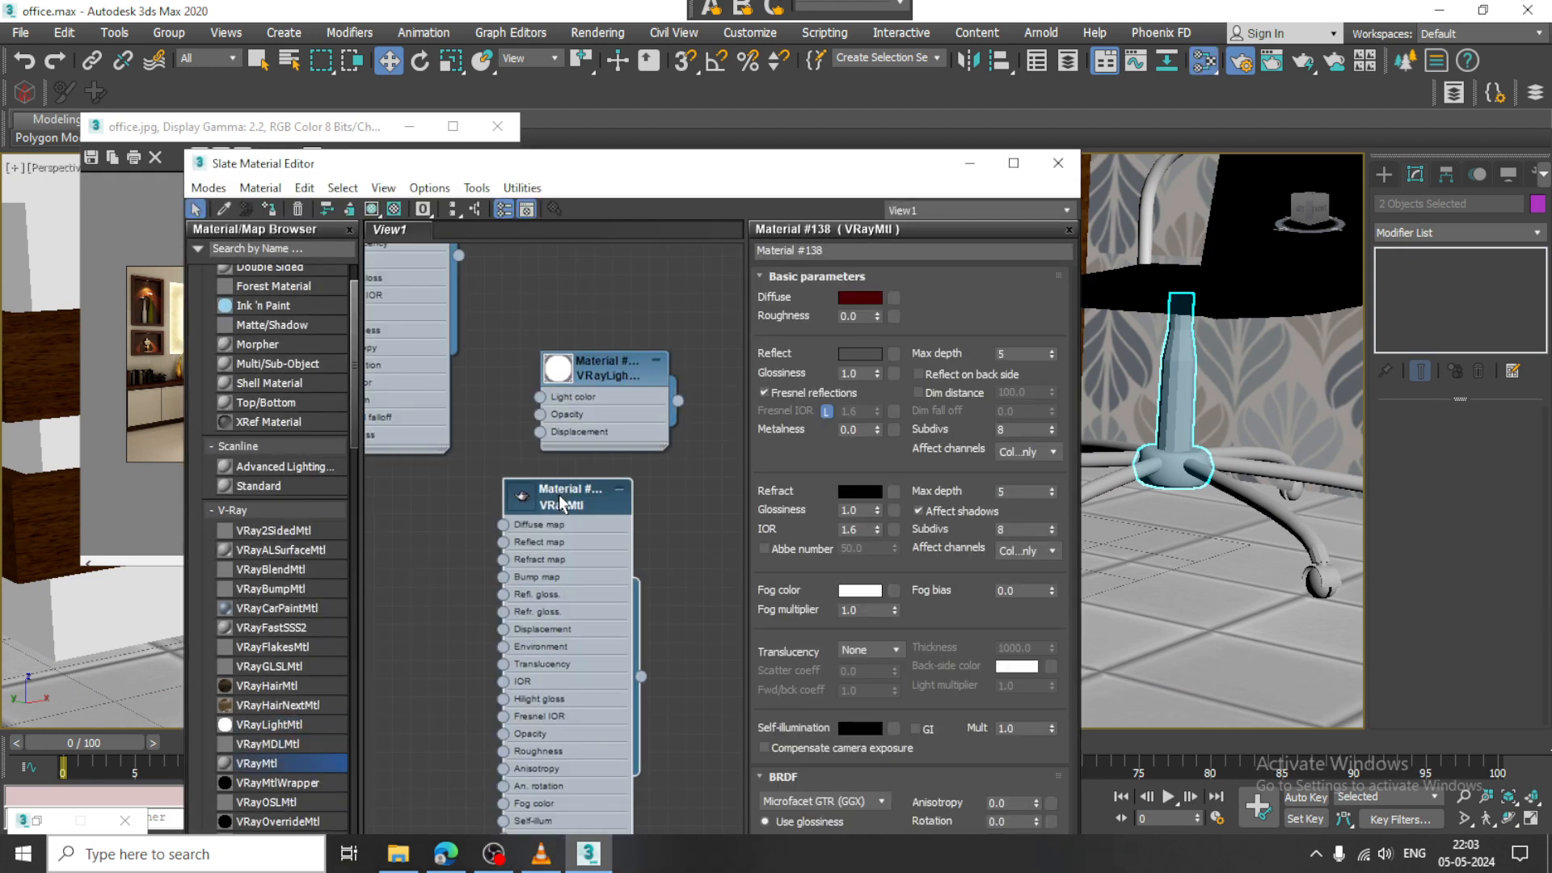
pyautogui.doubleClick(506, 498)
pyautogui.doubleClick(514, 498)
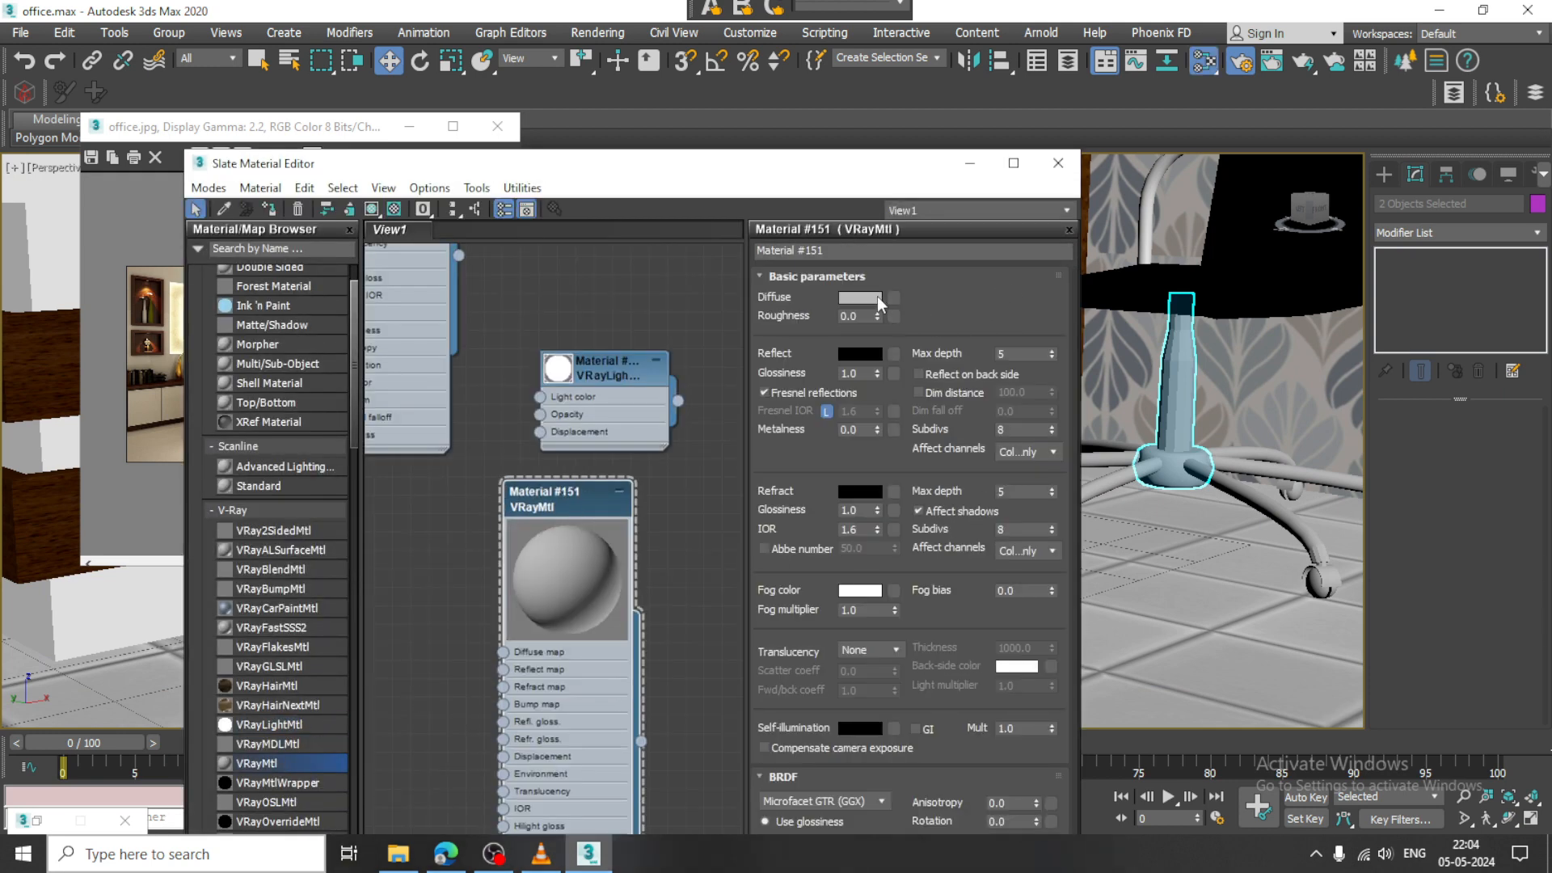
# Set the post material's diffuse colour to dark grey and its metalness to 0.76
pyautogui.click(876, 297)
pyautogui.moveTo(554, 225)
pyautogui.mouseDown()
pyautogui.moveTo(558, 147)
pyautogui.moveTo(575, 129)
pyautogui.mouseUp()
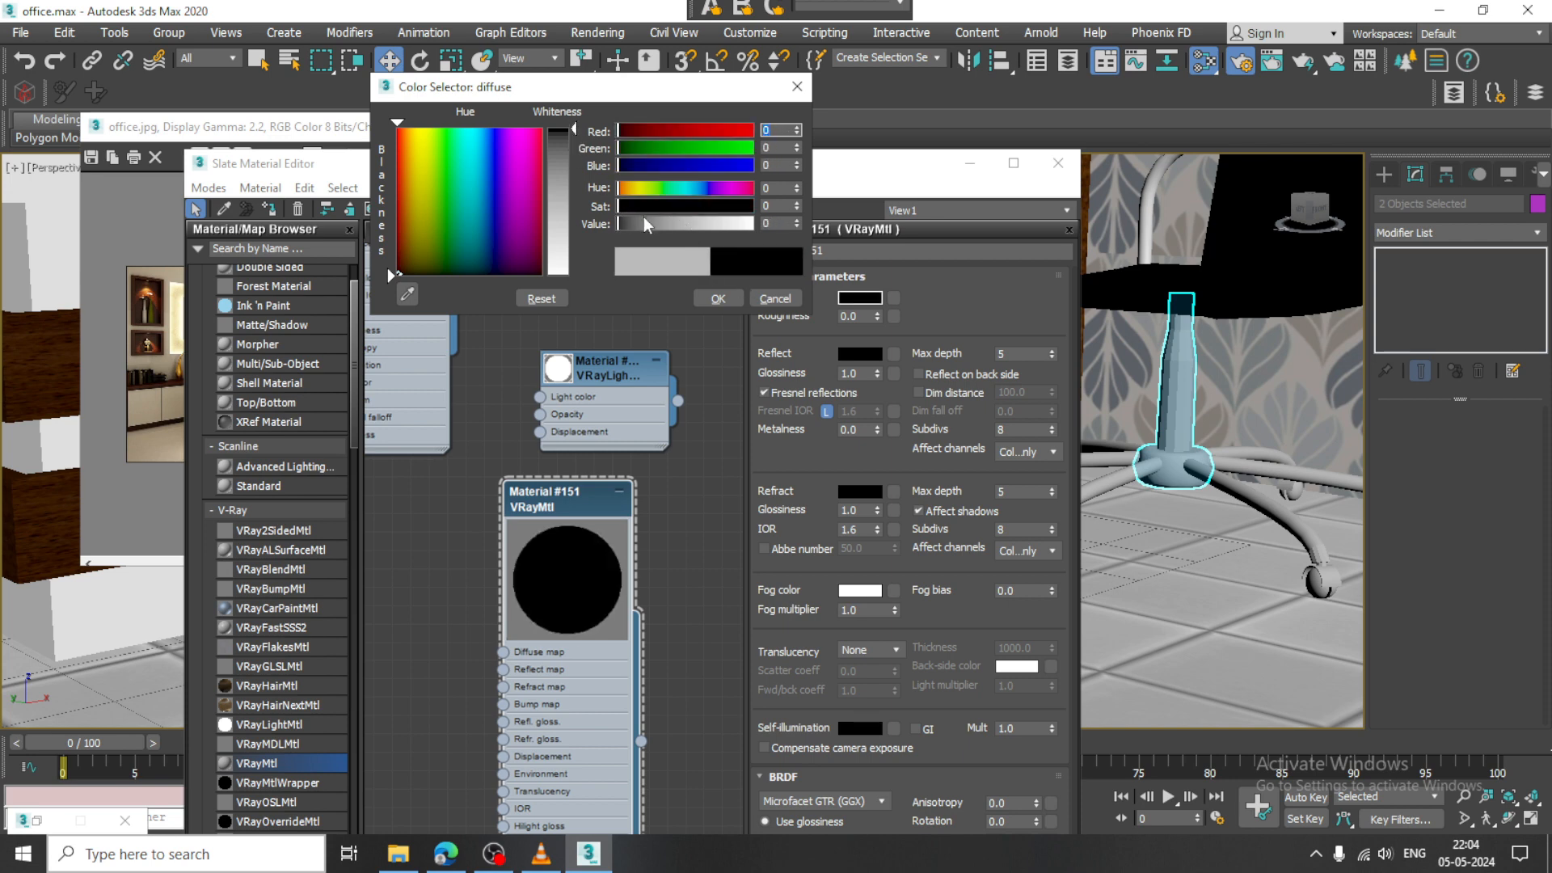
pyautogui.click(718, 299)
pyautogui.moveTo(875, 429); pyautogui.dragTo(882, 354)
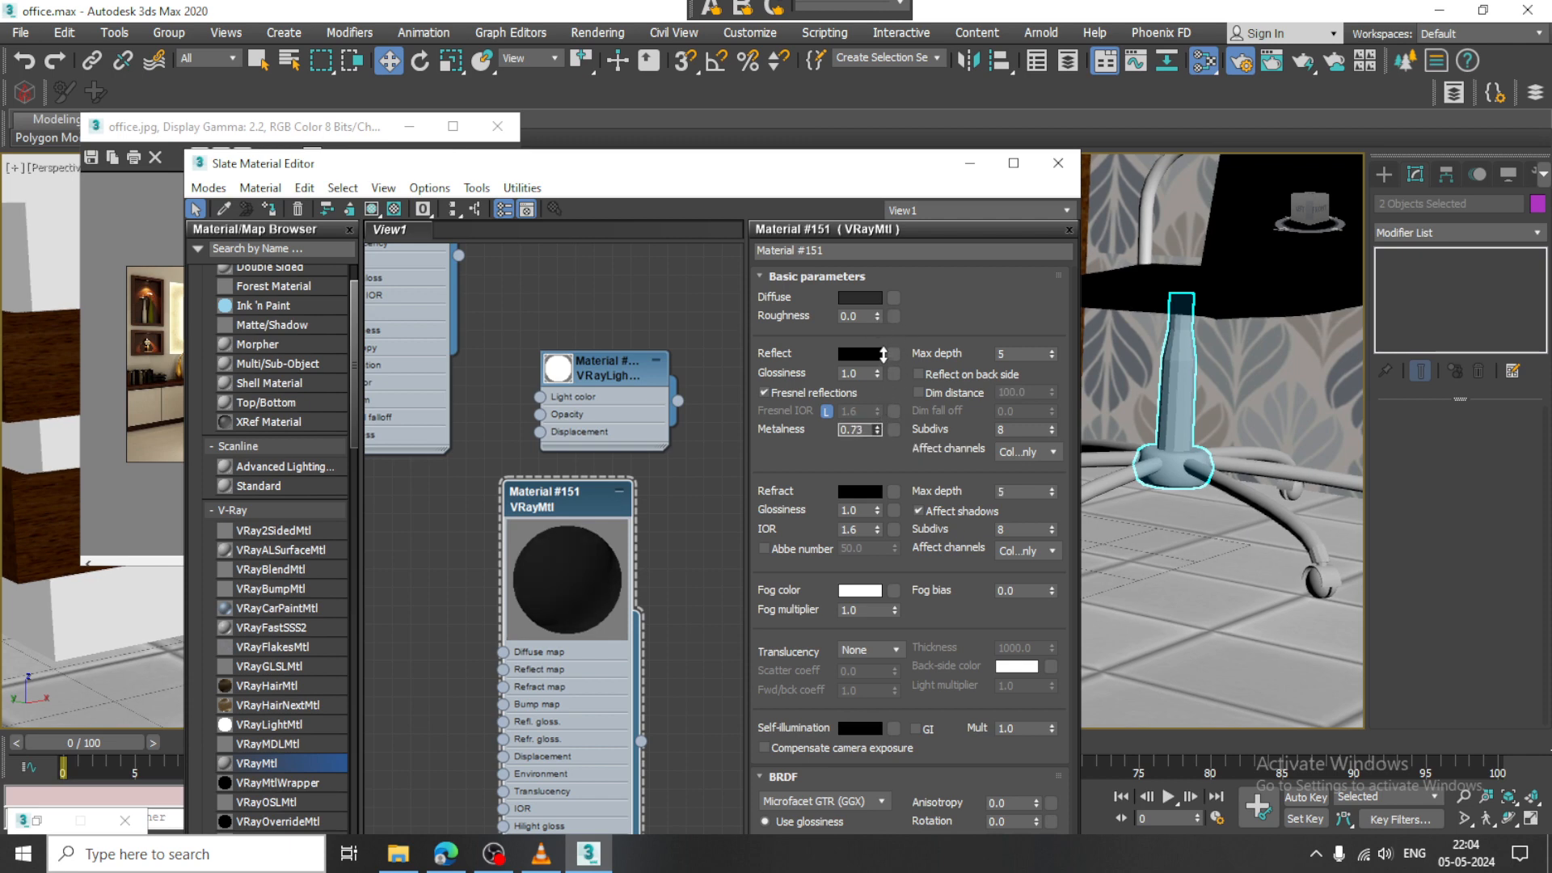
# Set the post material's reflection colour to a light grey with value 151
pyautogui.click(860, 353)
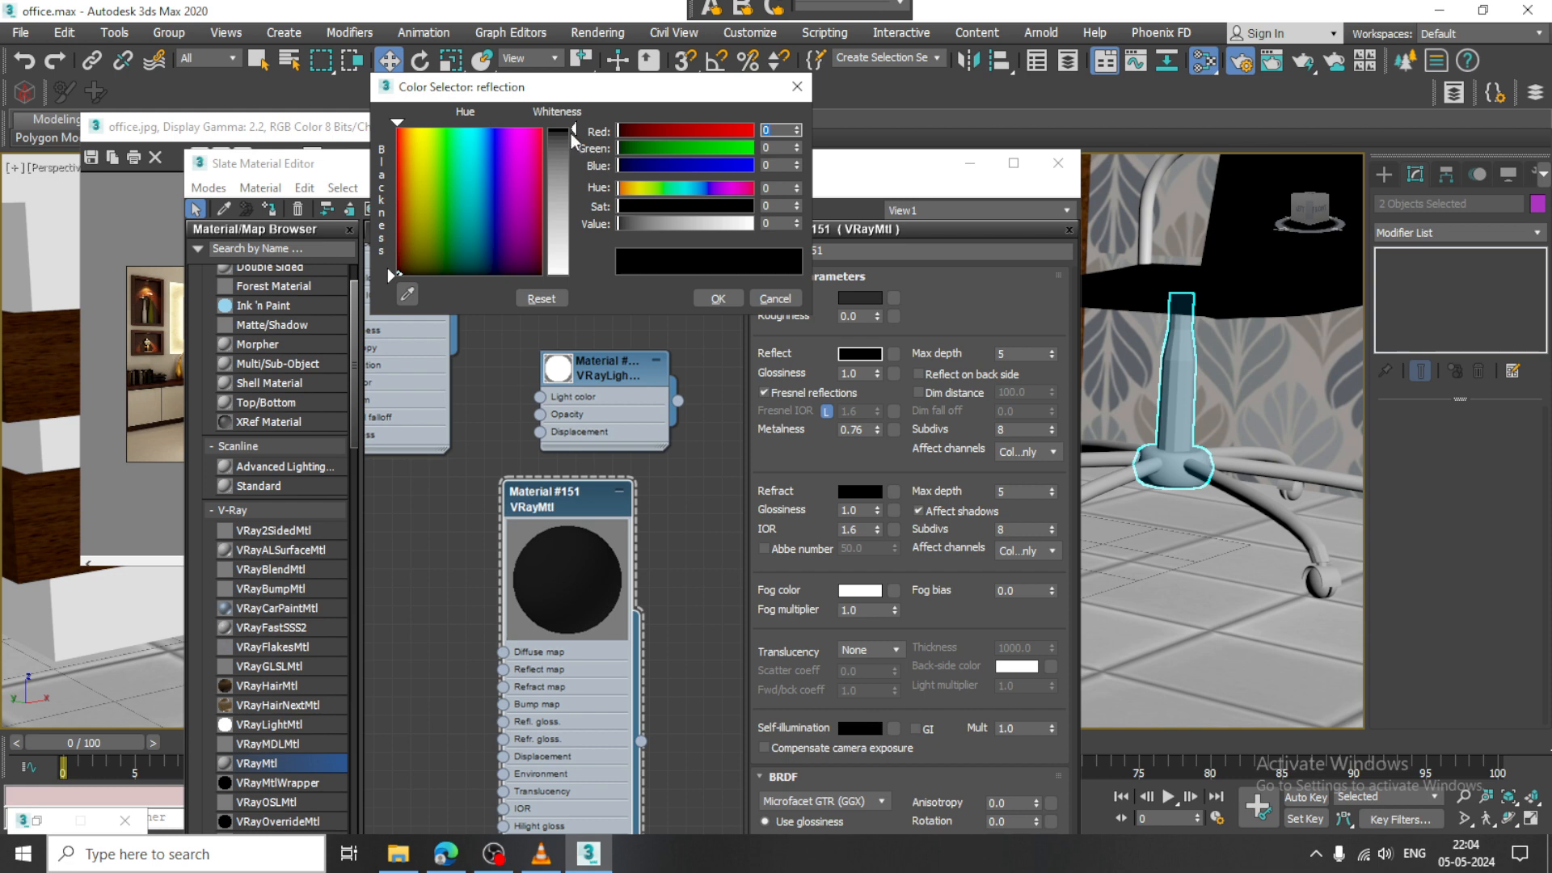
pyautogui.moveTo(575, 273); pyautogui.dragTo(585, 219)
pyautogui.click(718, 298)
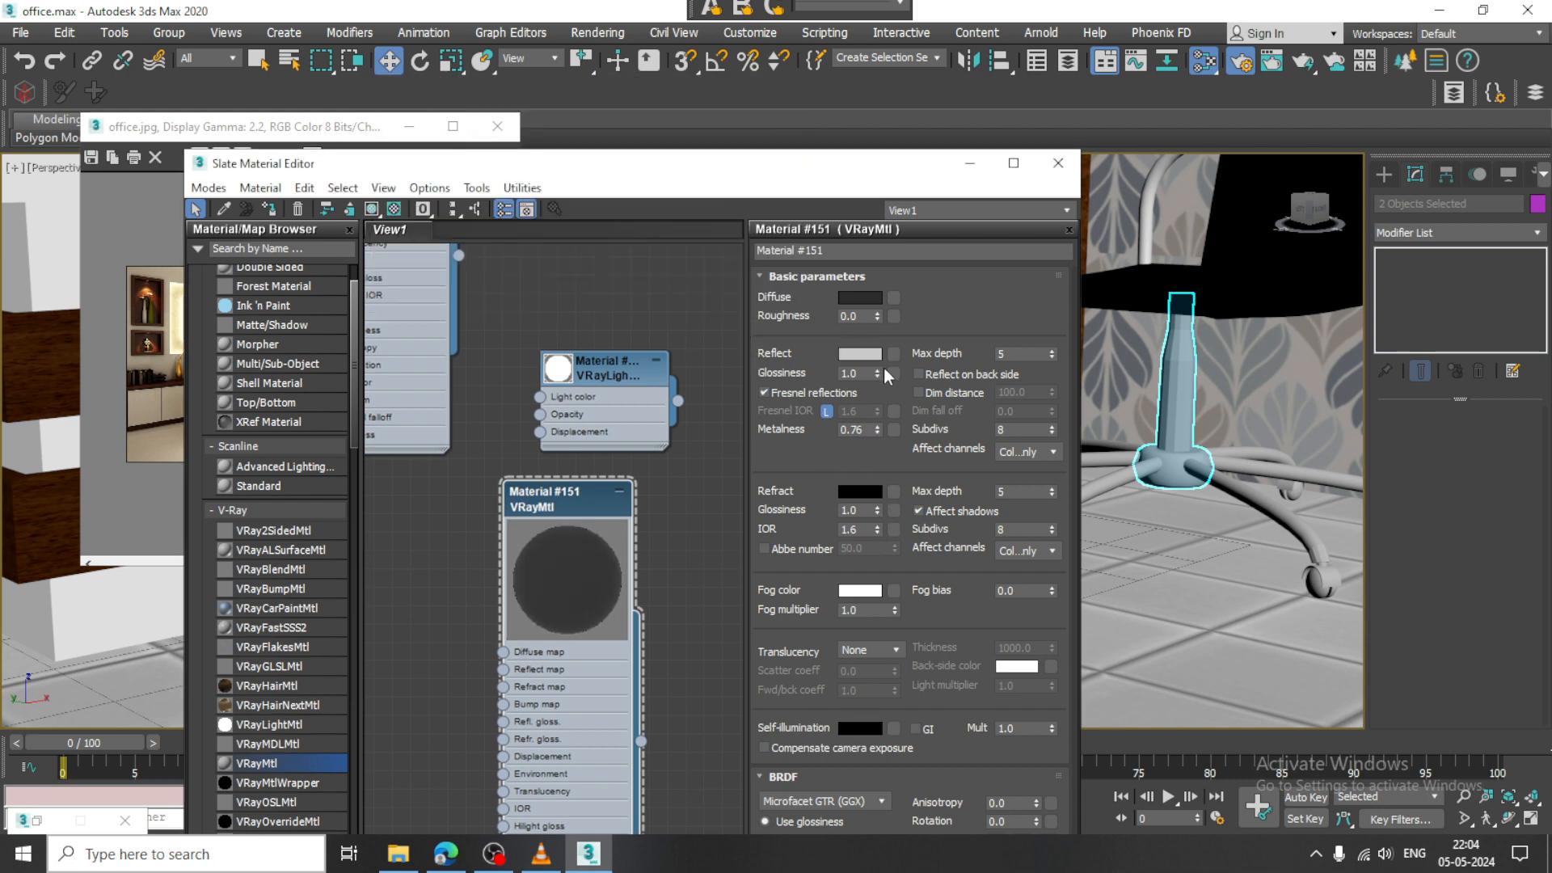
pyautogui.click(866, 353)
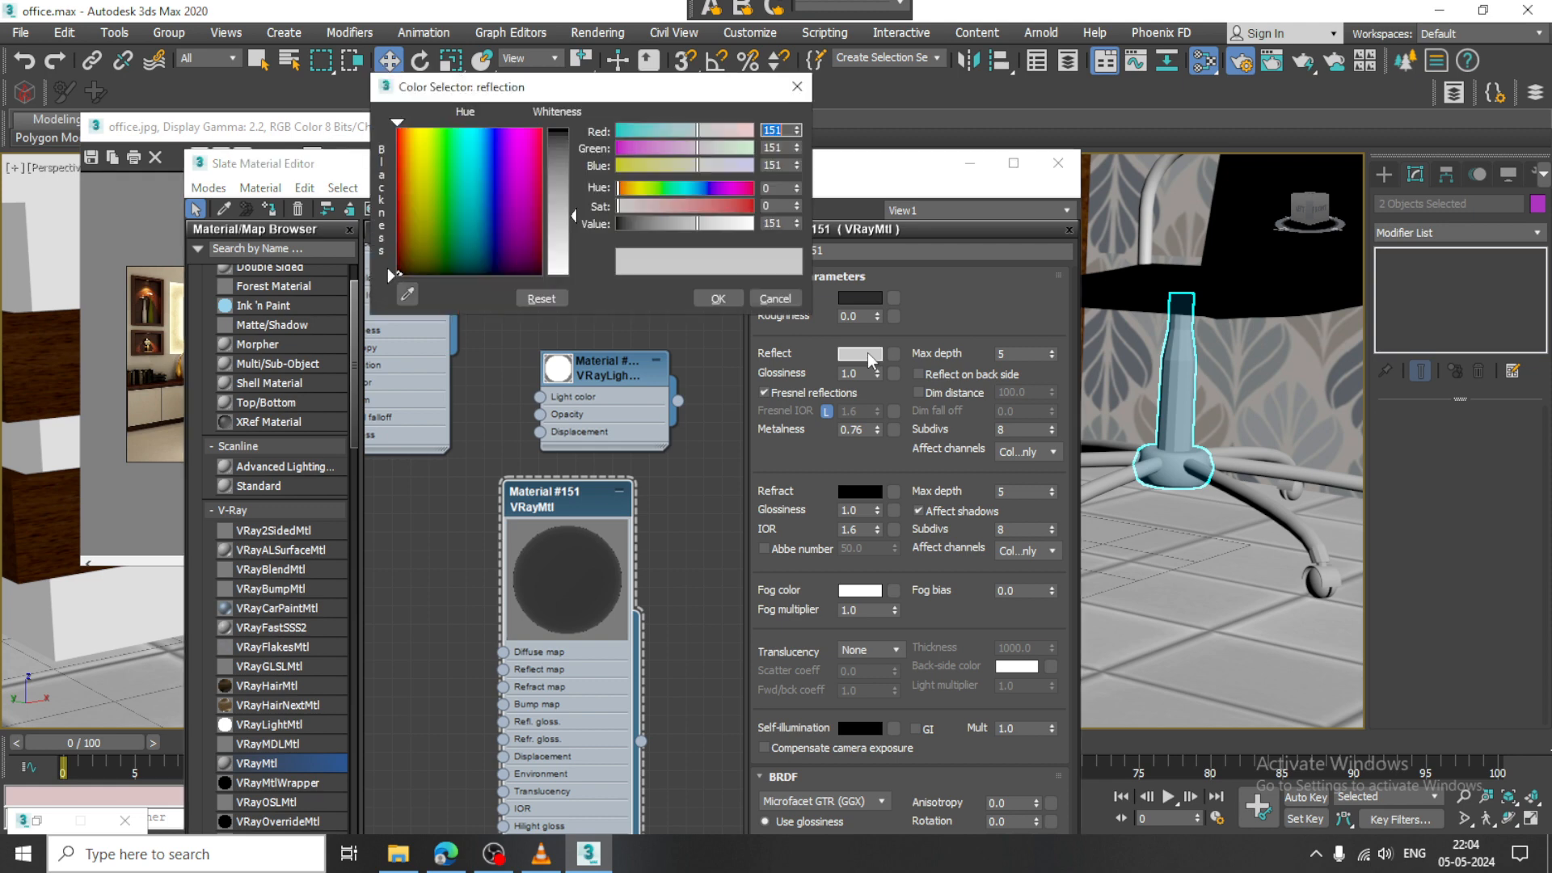
pyautogui.click(797, 303)
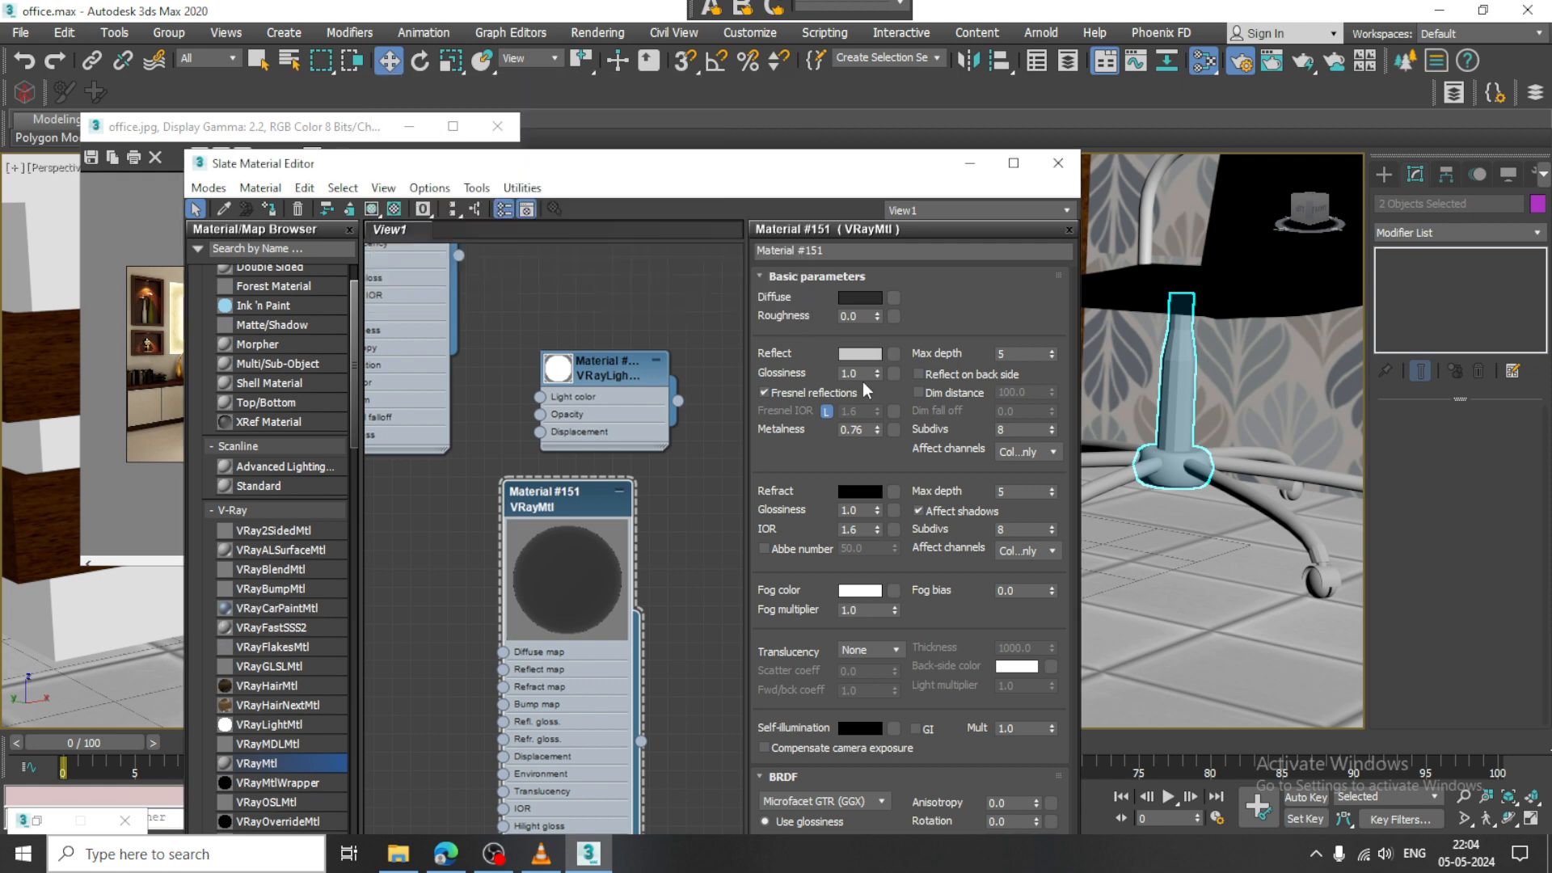
# Unlock the post material's Fresnel IOR and set it to 0.0, leaving Fresnel reflections enabled
pyautogui.click(826, 411)
pyautogui.moveTo(877, 414); pyautogui.dragTo(831, 89)
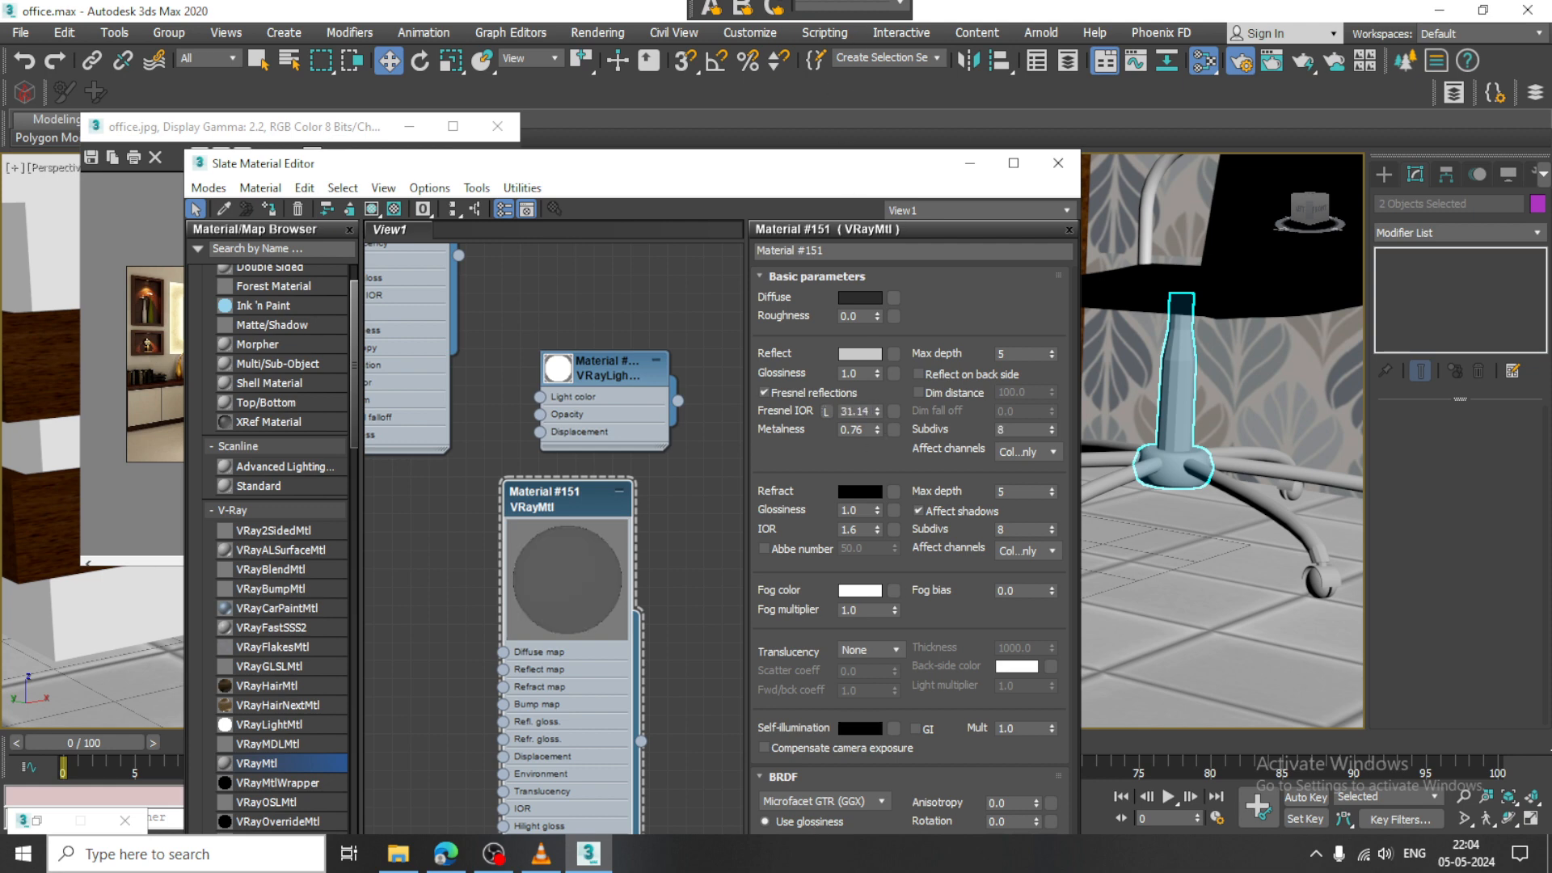
pyautogui.moveTo(877, 373)
pyautogui.mouseDown()
pyautogui.moveTo(884, 411)
pyautogui.moveTo(887, 368)
pyautogui.mouseUp()
pyautogui.click(764, 393)
pyautogui.click(768, 392)
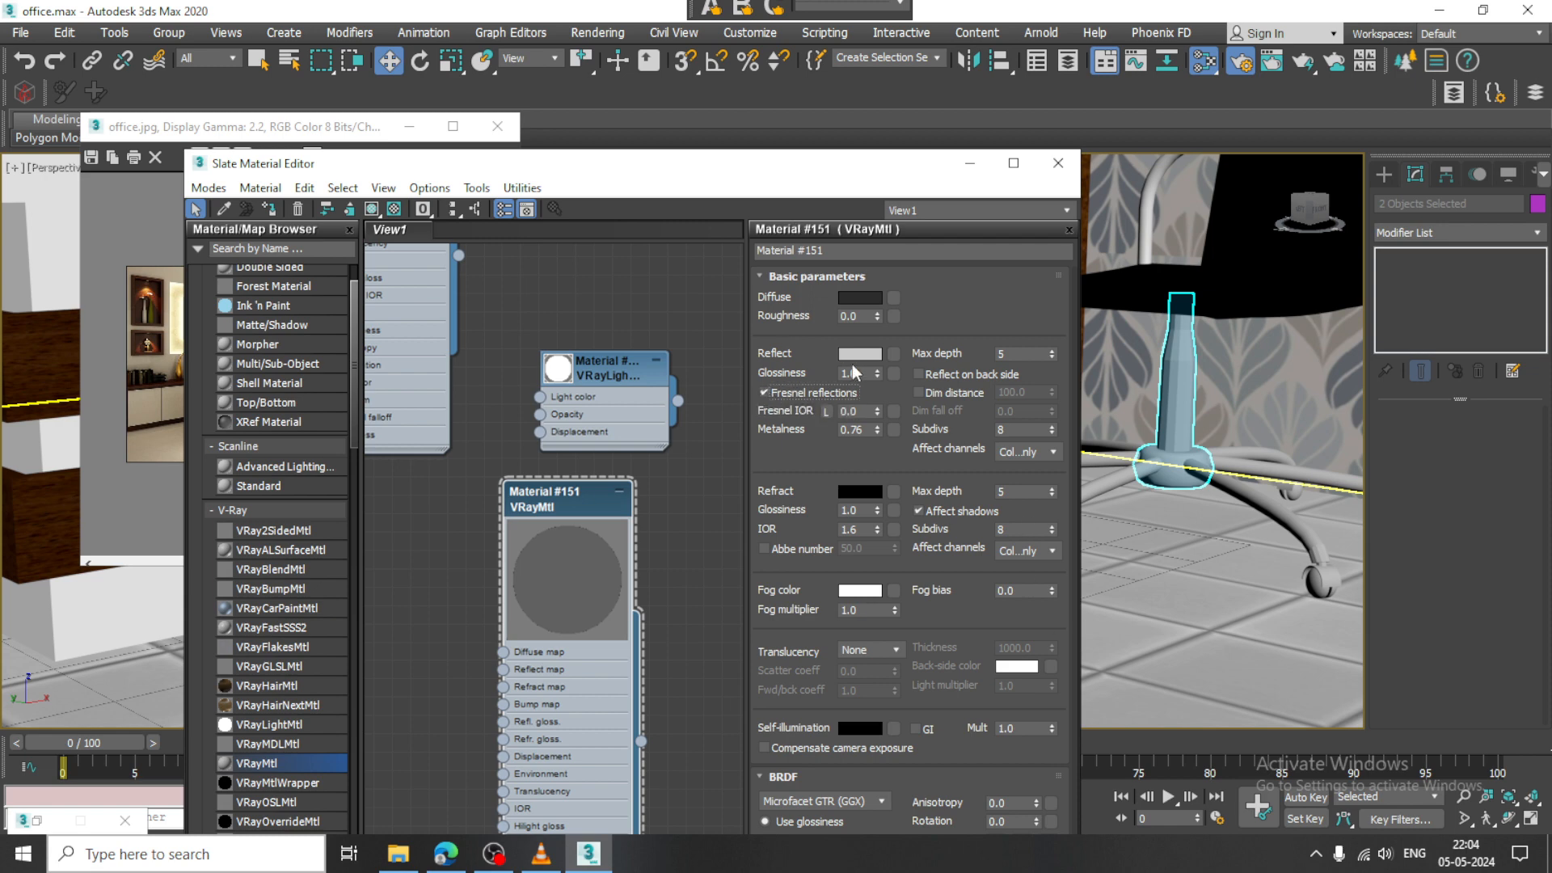
# Set the reflection colour value to 47 and glossiness to 0.86, and assign the material to both chair posts
pyautogui.click(859, 354)
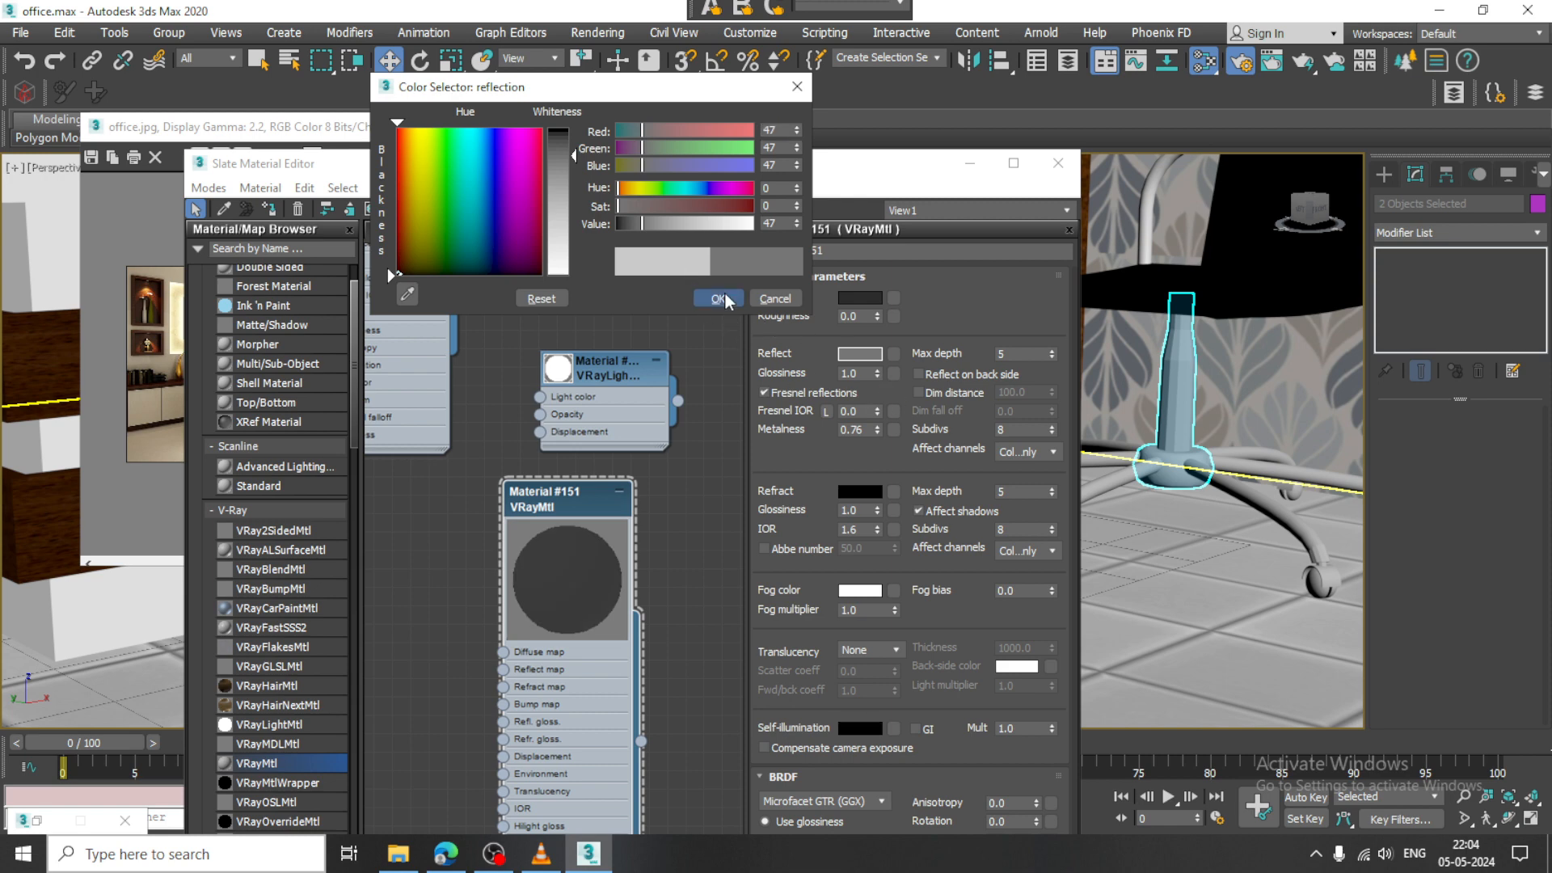
pyautogui.moveTo(877, 374); pyautogui.dragTo(883, 392)
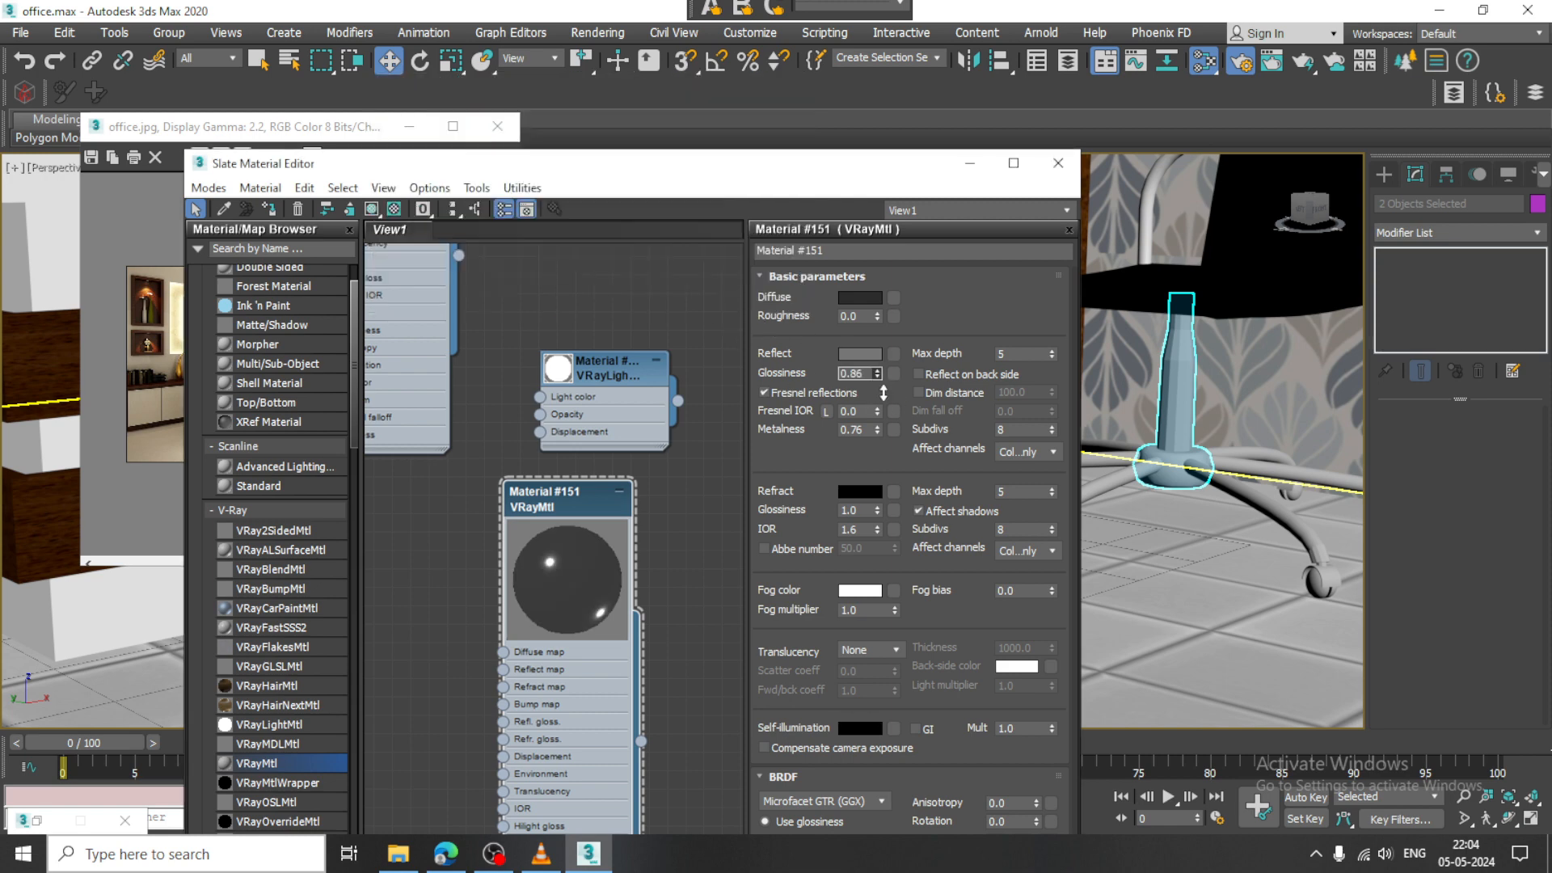
pyautogui.click(269, 208)
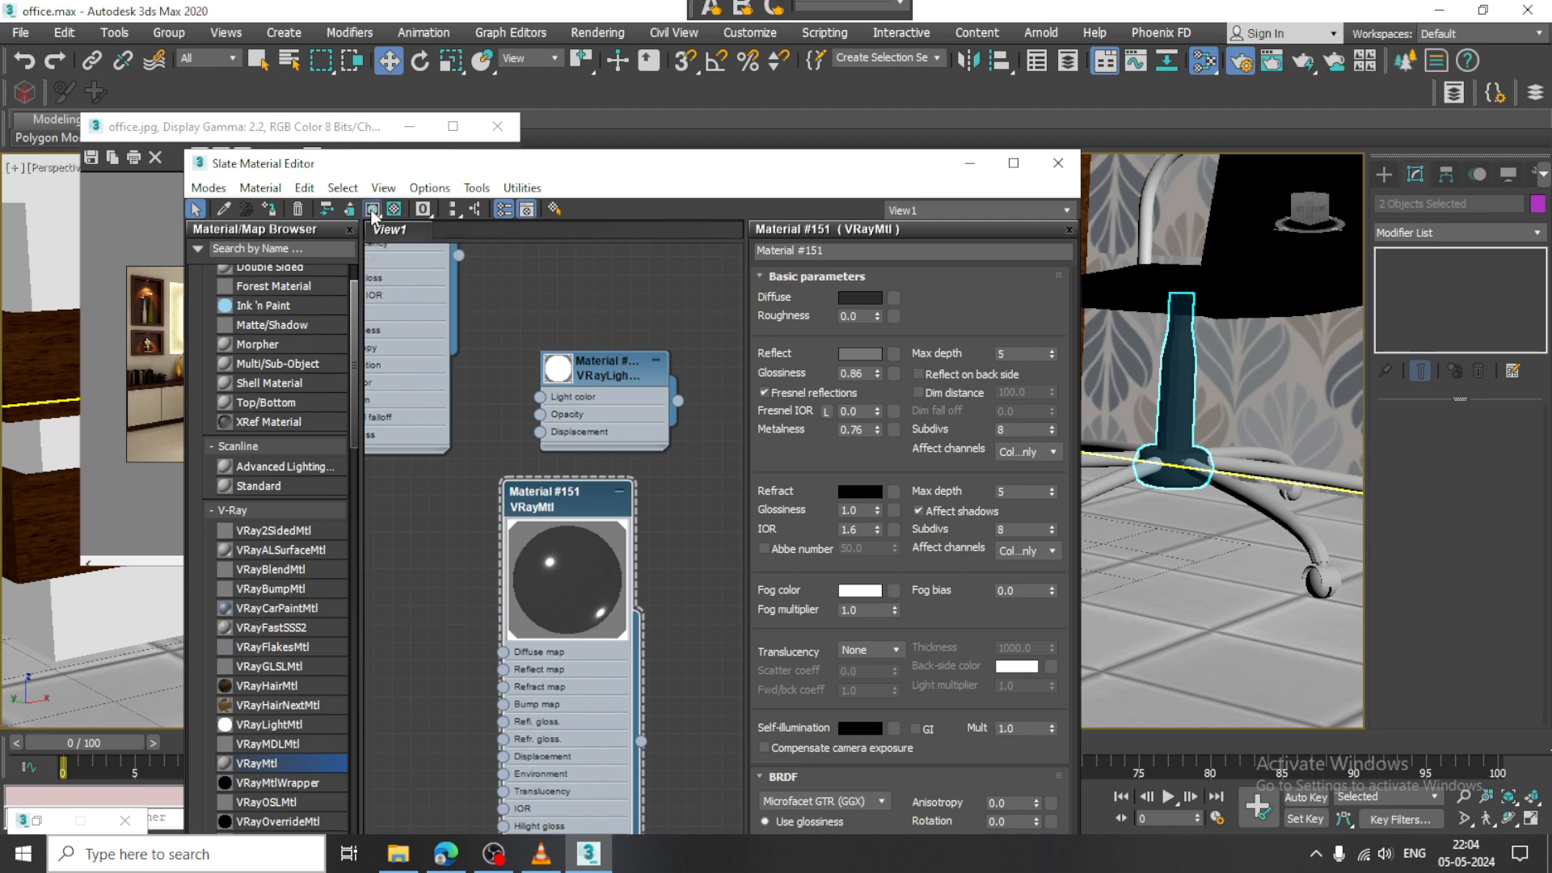
# Test-render the perspective view to check the chair post material, then stop the render and close the frame buffer
pyautogui.click(970, 162)
pyautogui.click(621, 33)
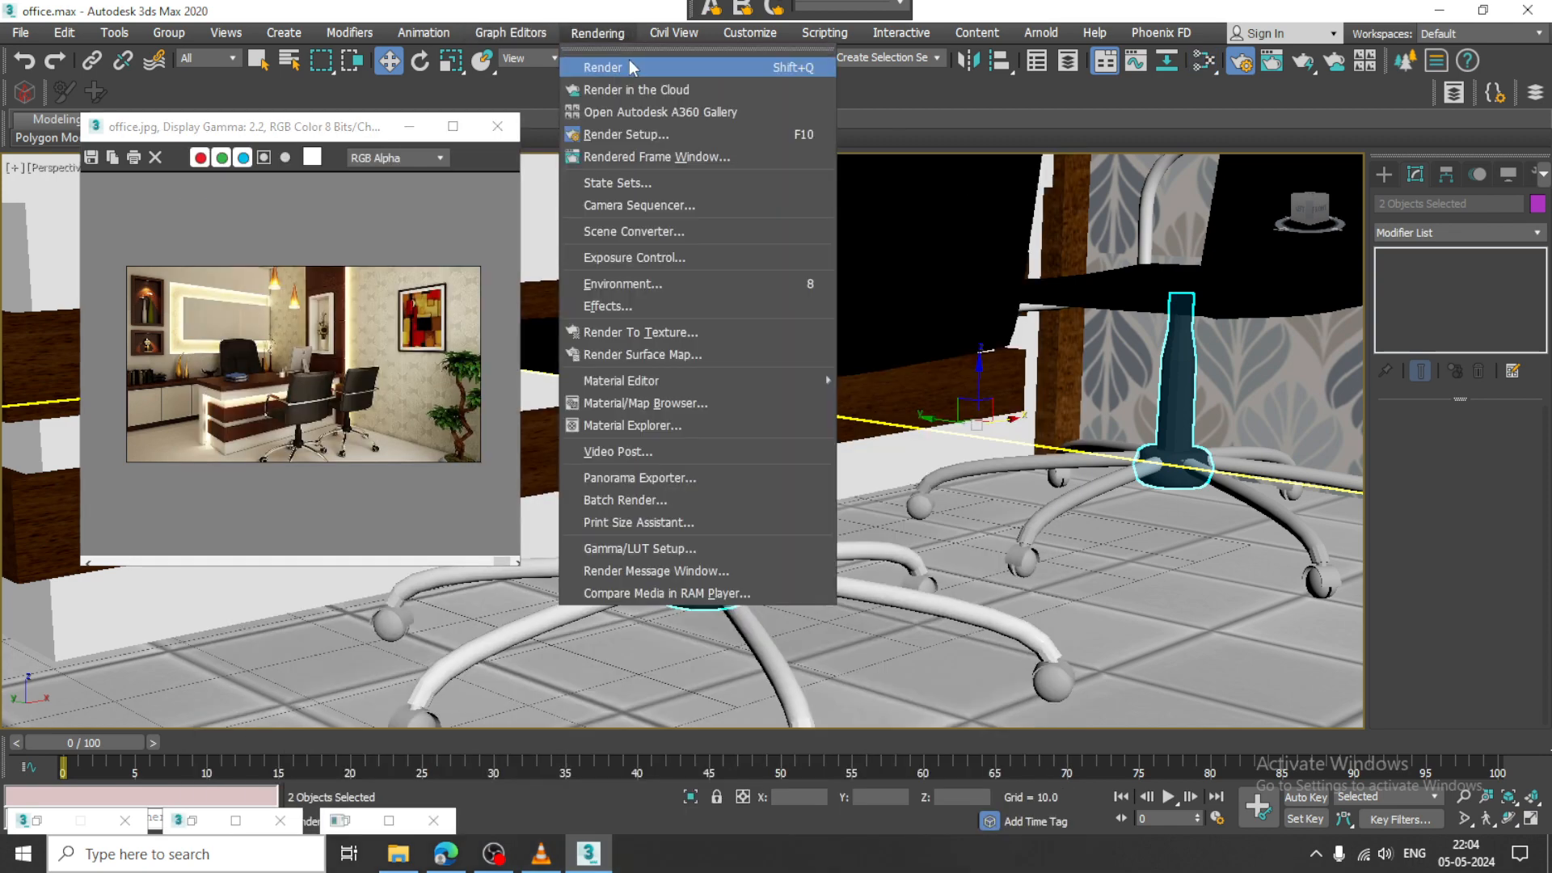
pyautogui.click(630, 60)
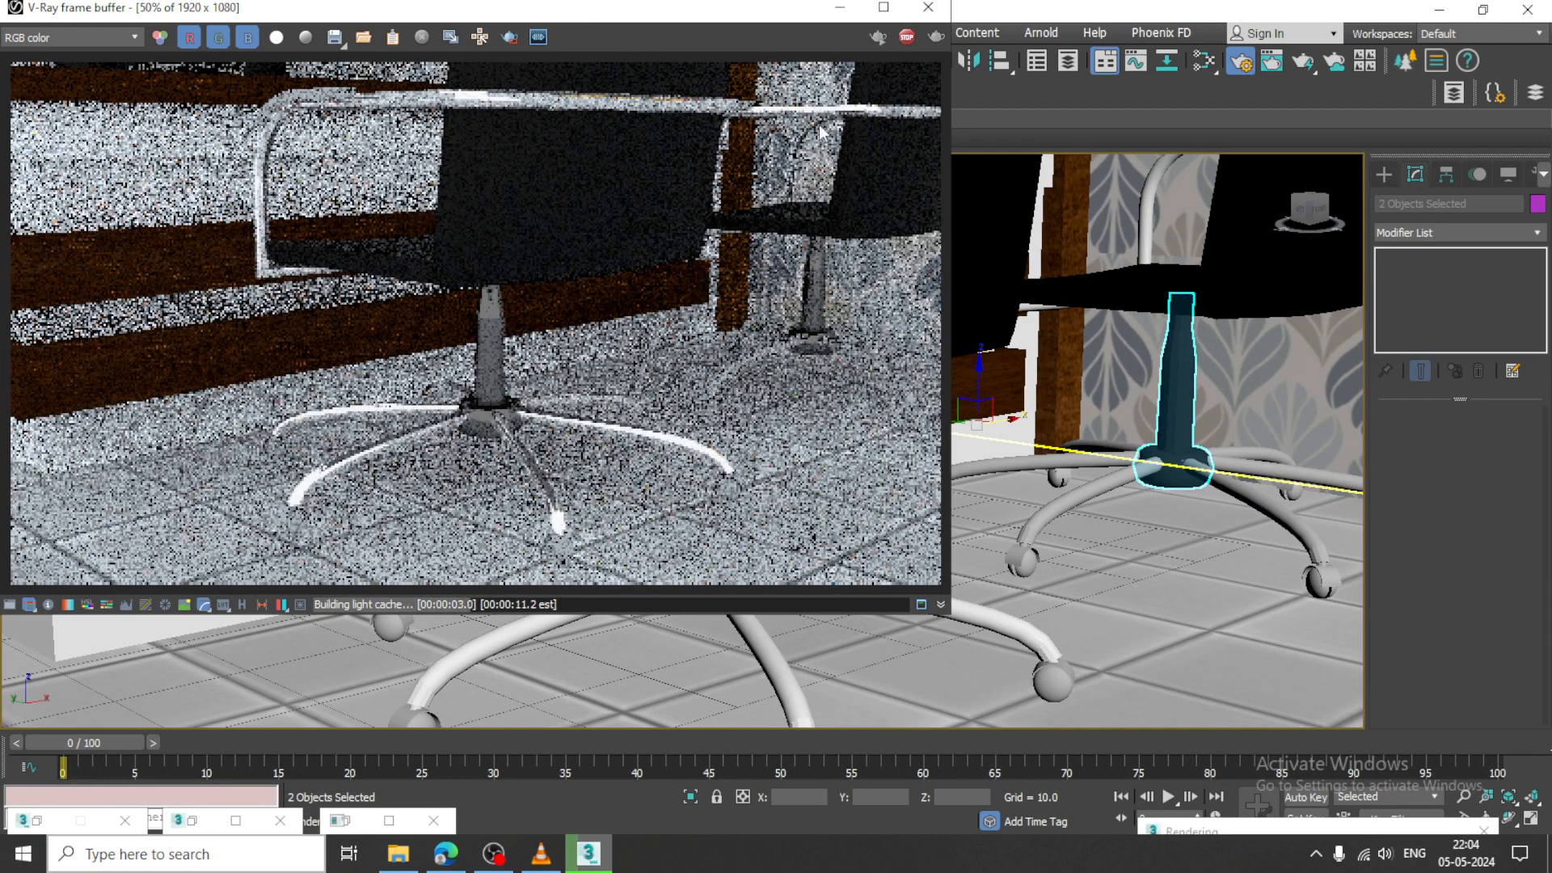
pyautogui.click(908, 38)
pyautogui.click(928, 8)
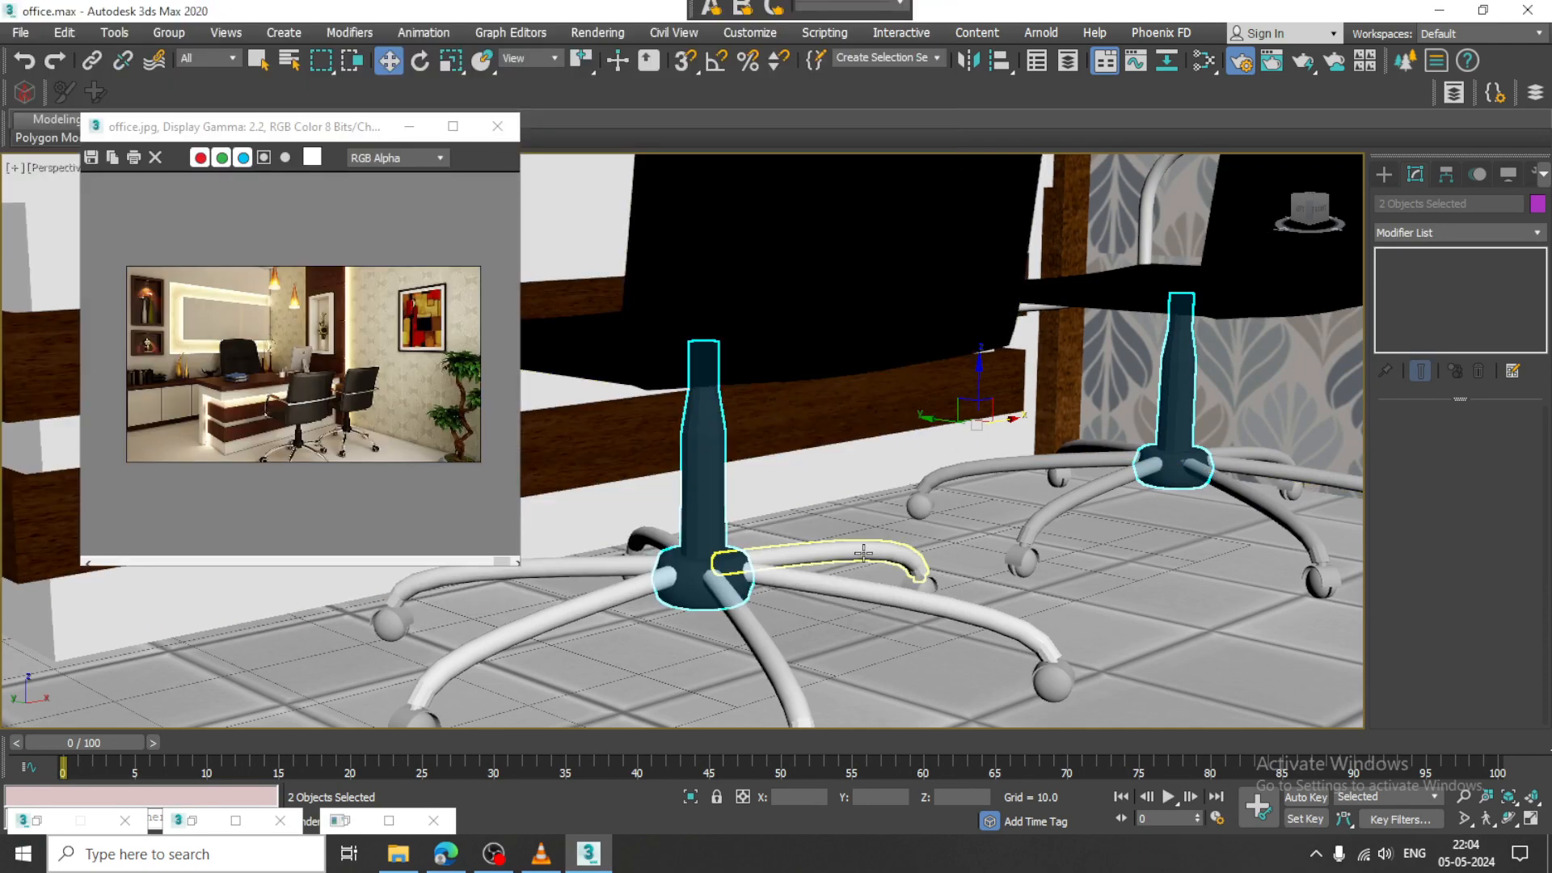
# Darken the chair post material's reflection colour to value 17 and put the material editor away
pyautogui.press('m')
pyautogui.click(858, 353)
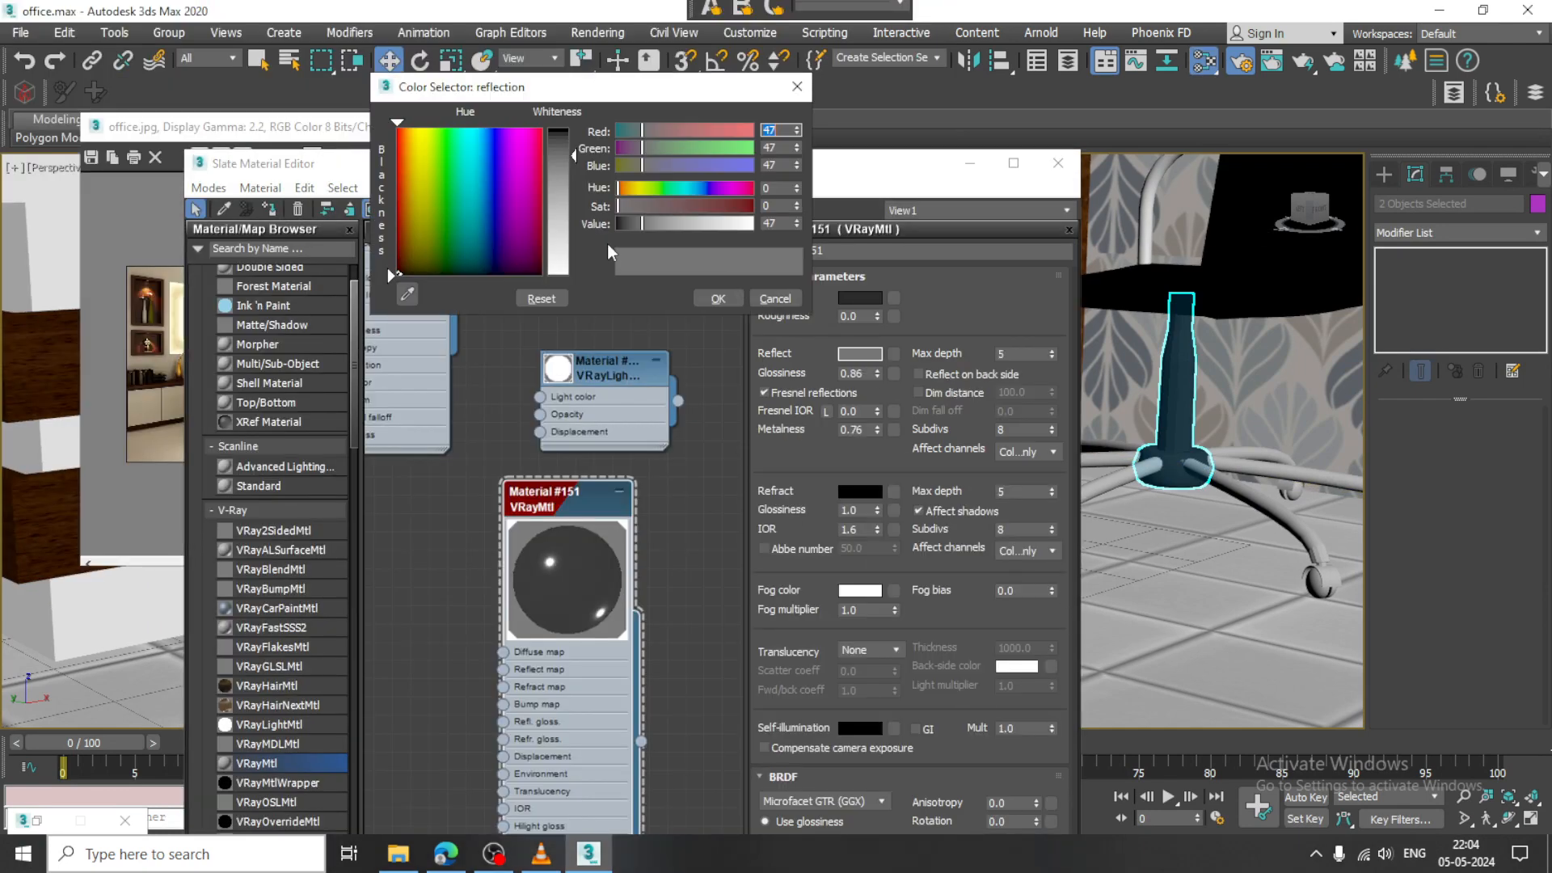
pyautogui.moveTo(564, 182); pyautogui.dragTo(571, 138)
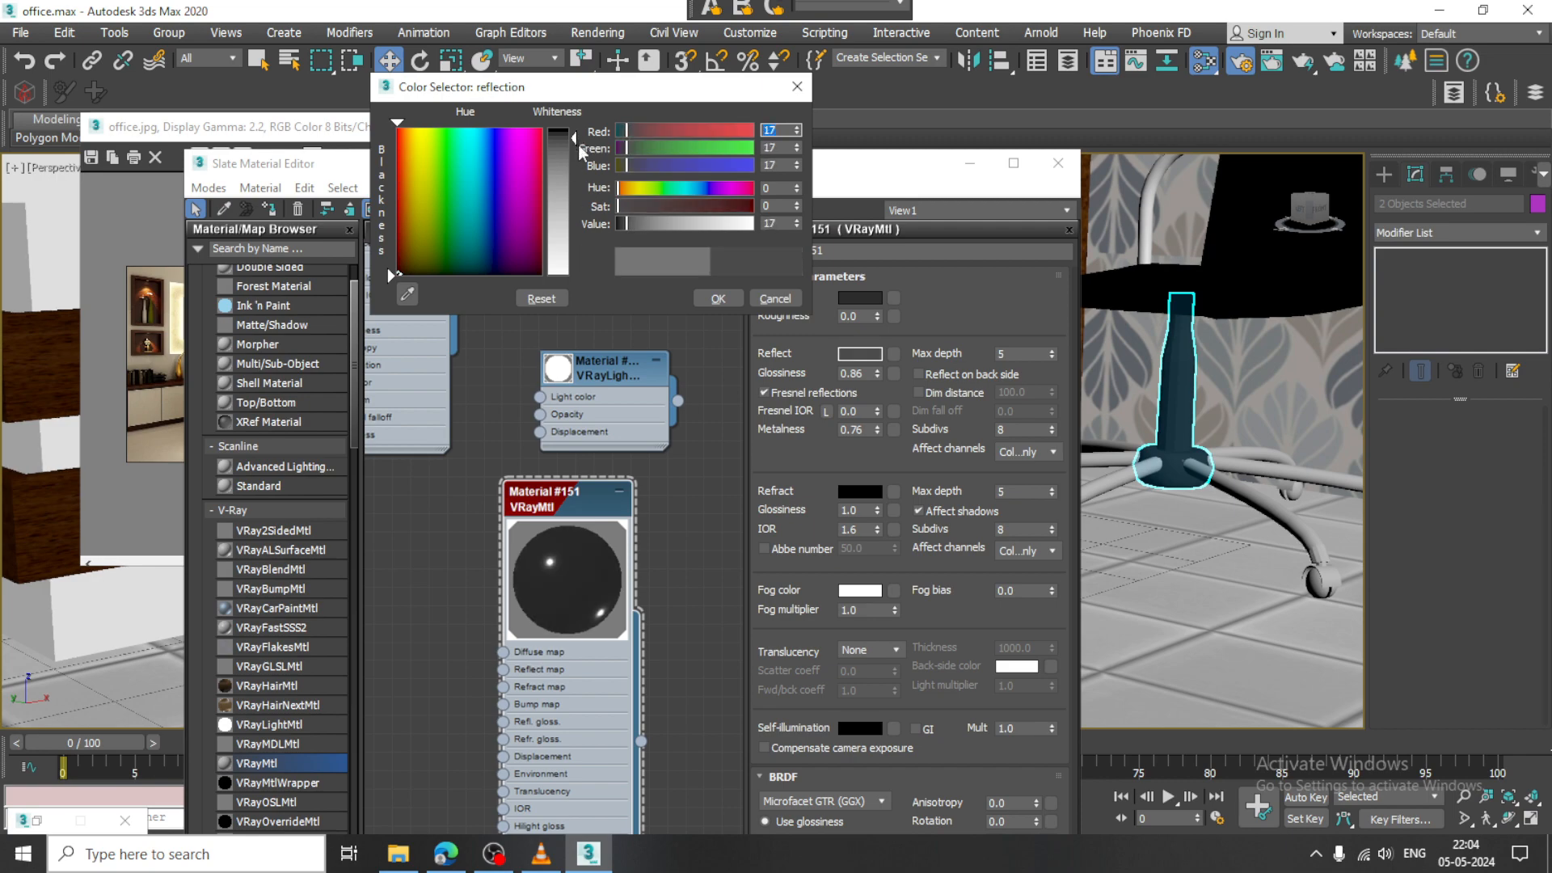
pyautogui.click(729, 296)
pyautogui.click(969, 162)
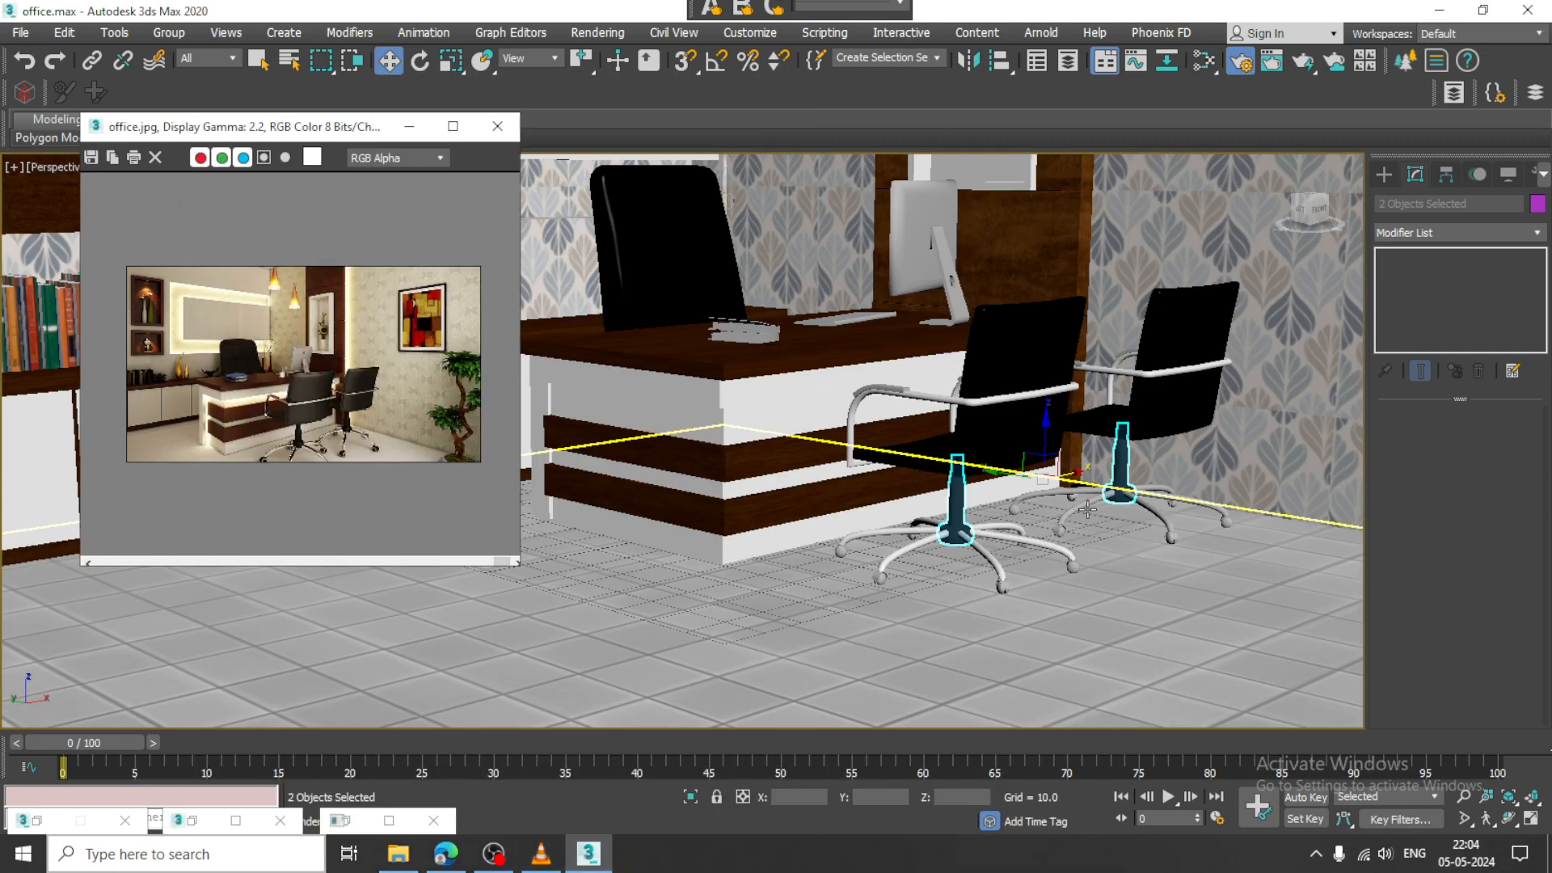
# Frame the whole office in the perspective view and switch the interface to expert mode
pyautogui.scroll(2, 1073, 531)
pyautogui.keyDown('alt'); pyautogui.moveTo(1074, 531); pyautogui.dragTo(1043, 518, button='middle'); pyautogui.keyUp('alt')
pyautogui.scroll(-4, 1026, 485)
pyautogui.moveTo(1010, 467); pyautogui.dragTo(995, 523, button='middle')
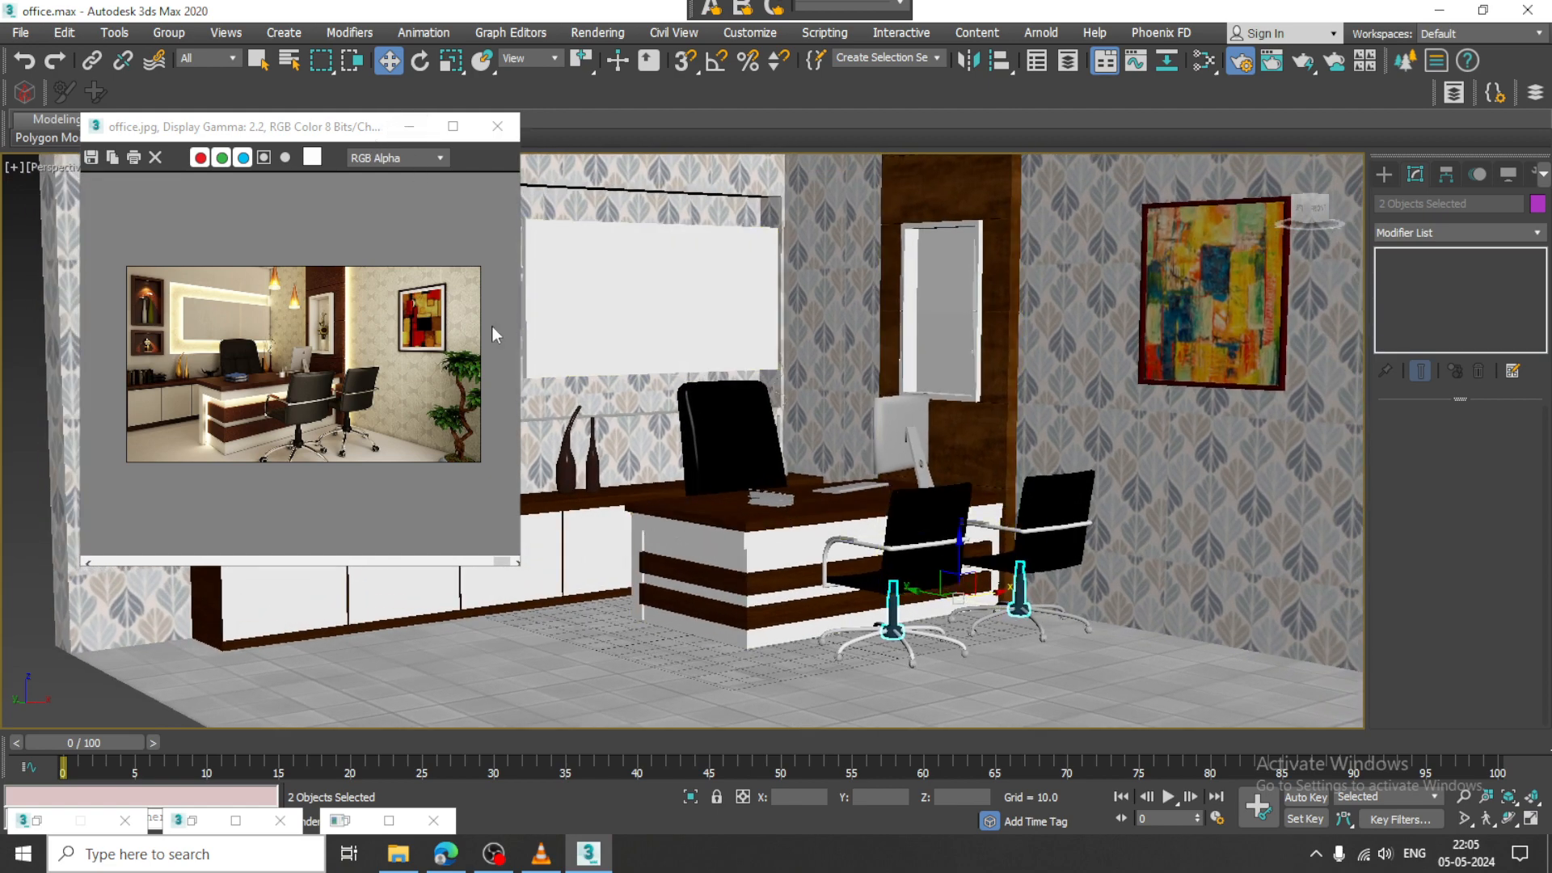
pyautogui.hotkey('ctrl', 'x')
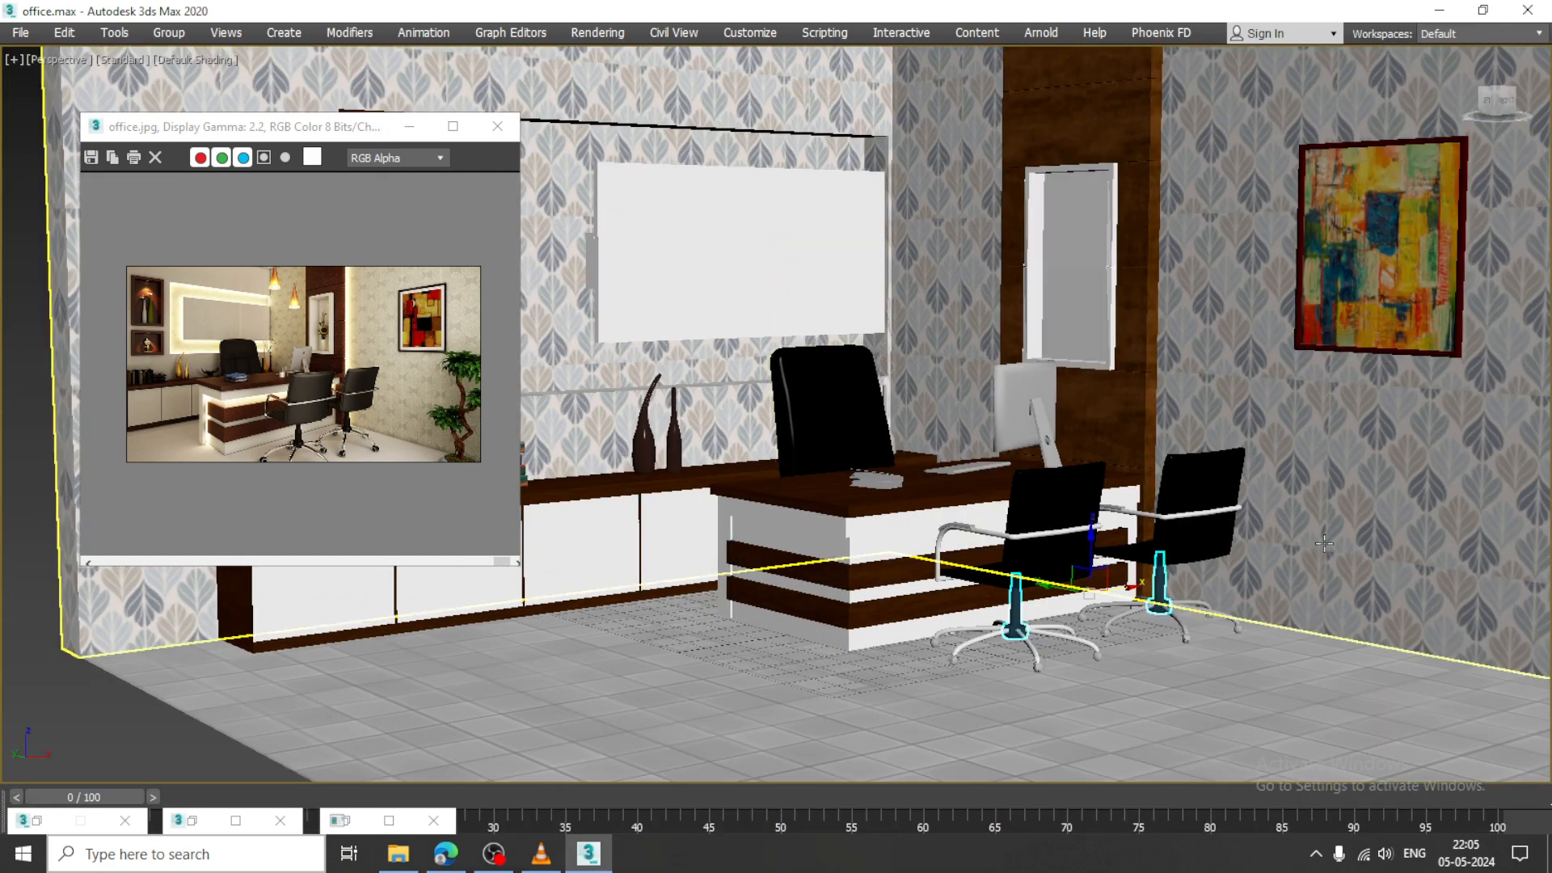
pyautogui.moveTo(1324, 542); pyautogui.dragTo(1303, 558, button='middle')
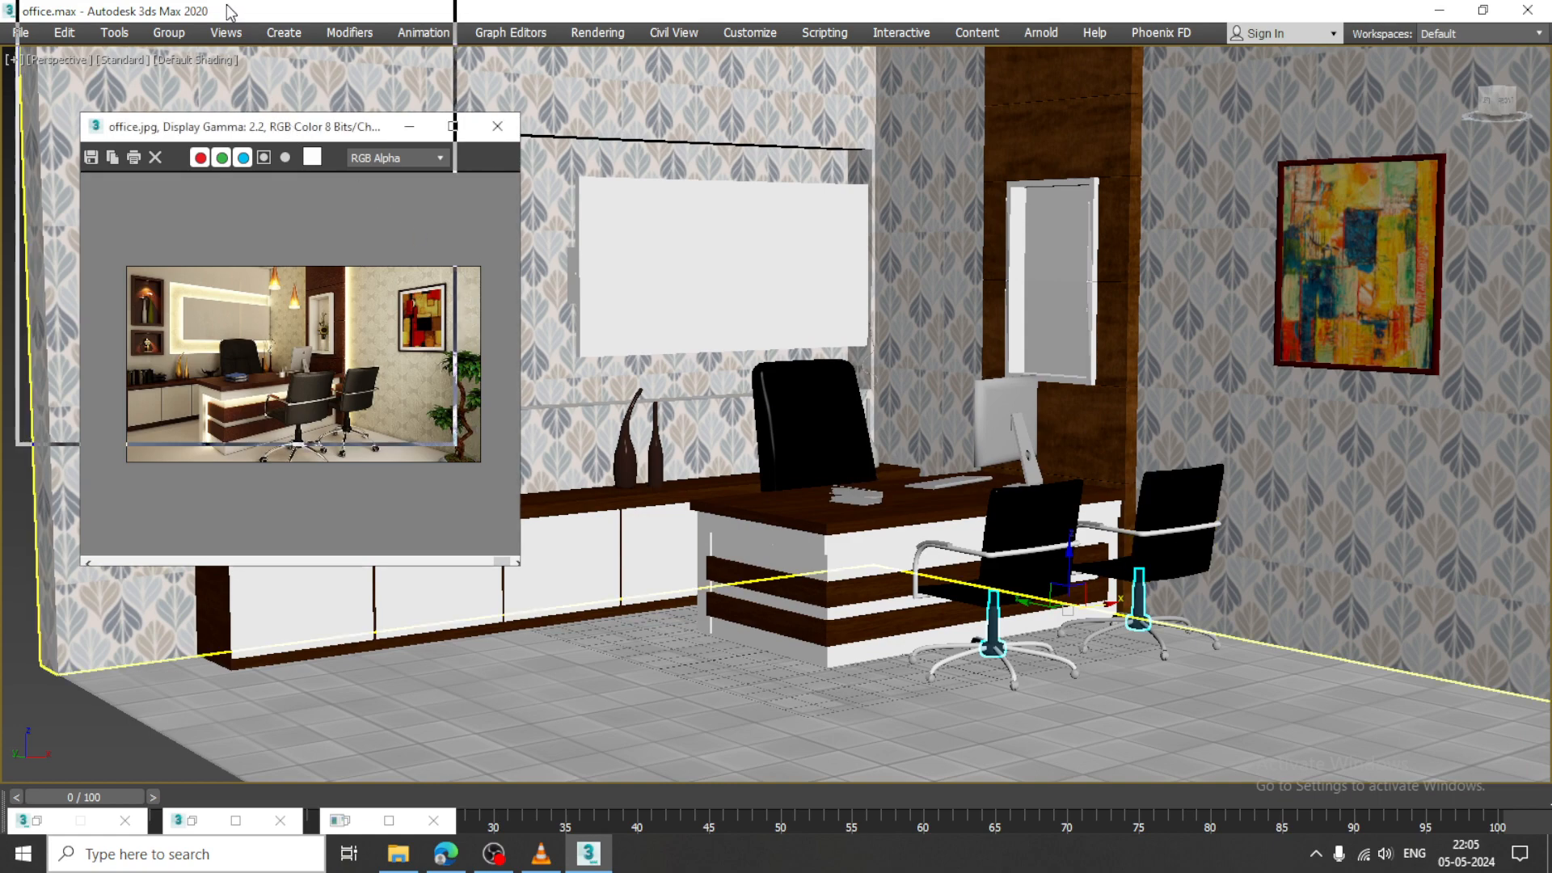
# Move the office.jpg reference window clear of the cabinet books and shrink it closely around its image
pyautogui.moveTo(294, 135); pyautogui.dragTo(230, 24)
pyautogui.moveTo(456, 329); pyautogui.dragTo(408, 329)
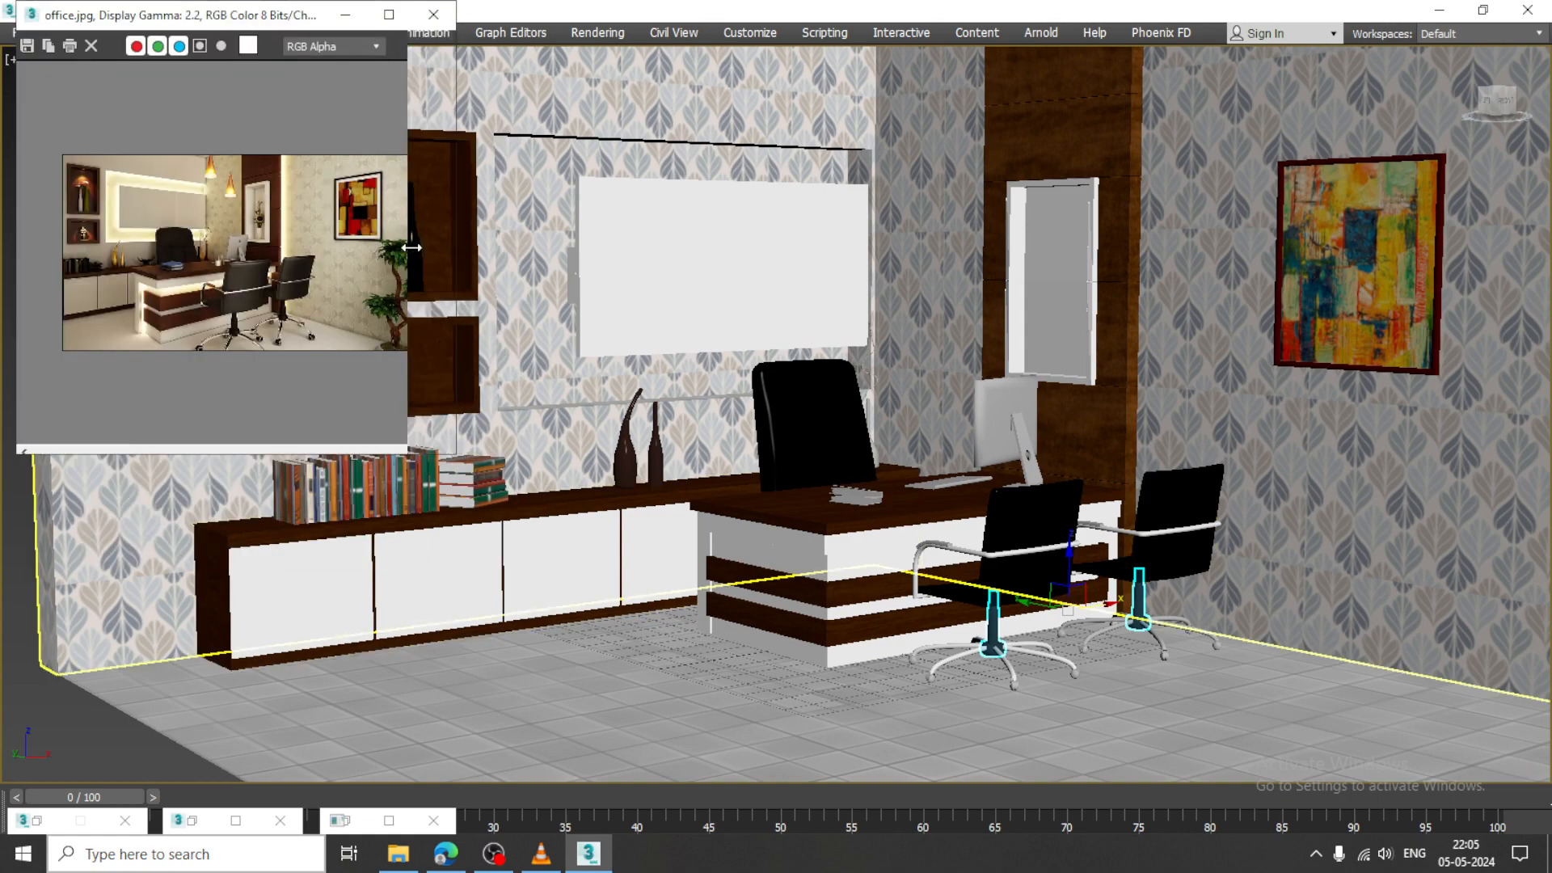
pyautogui.moveTo(406, 457); pyautogui.dragTo(400, 327)
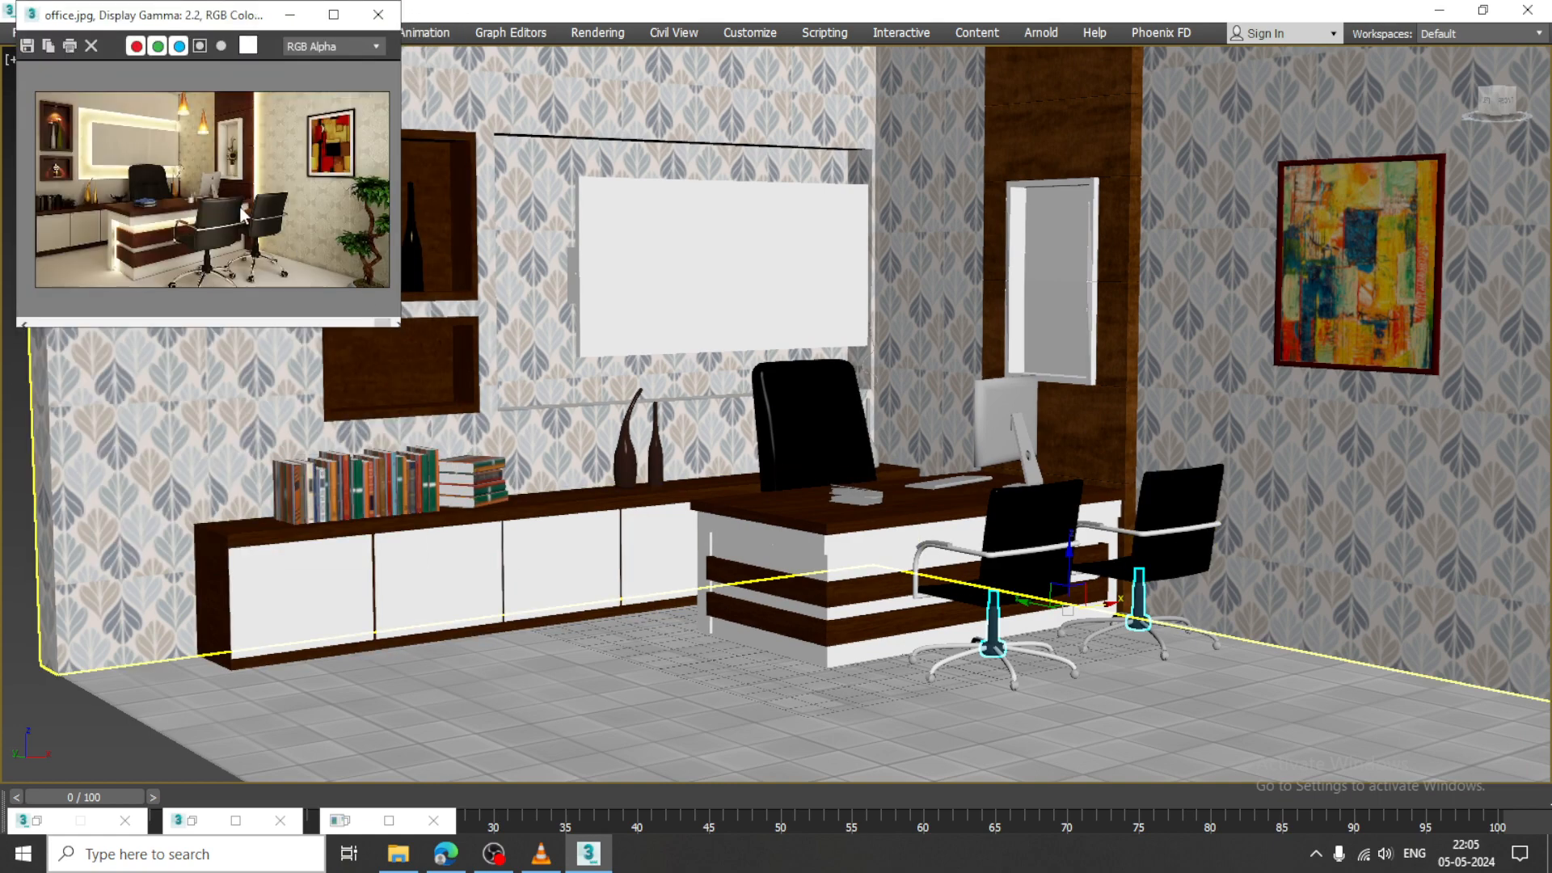
pyautogui.moveTo(986, 423); pyautogui.dragTo(860, 470, button='middle')
pyautogui.keyDown('alt'); pyautogui.moveTo(881, 437); pyautogui.dragTo(967, 432, button='middle'); pyautogui.keyUp('alt')
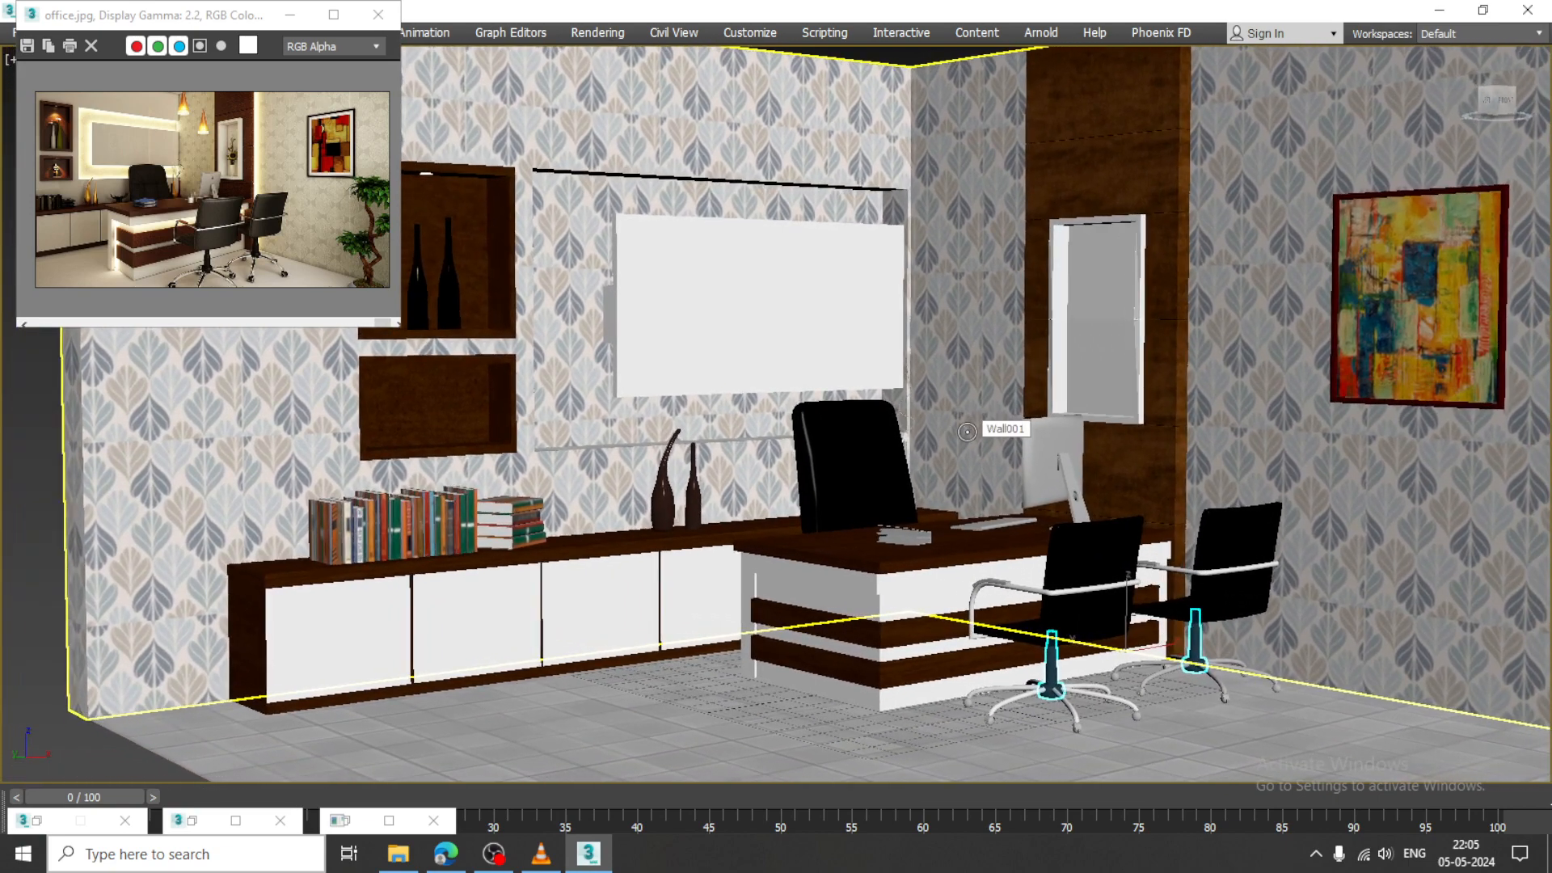